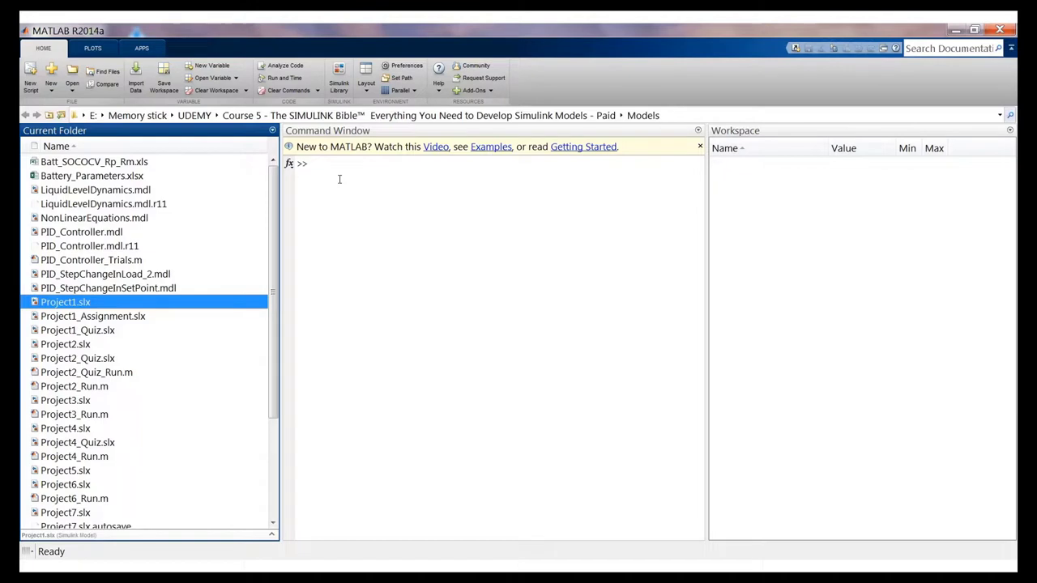
Step: Define x=5 and y=3 at the MATLAB command prompt, and compute their sum with z=x+y
left_click(340, 179)
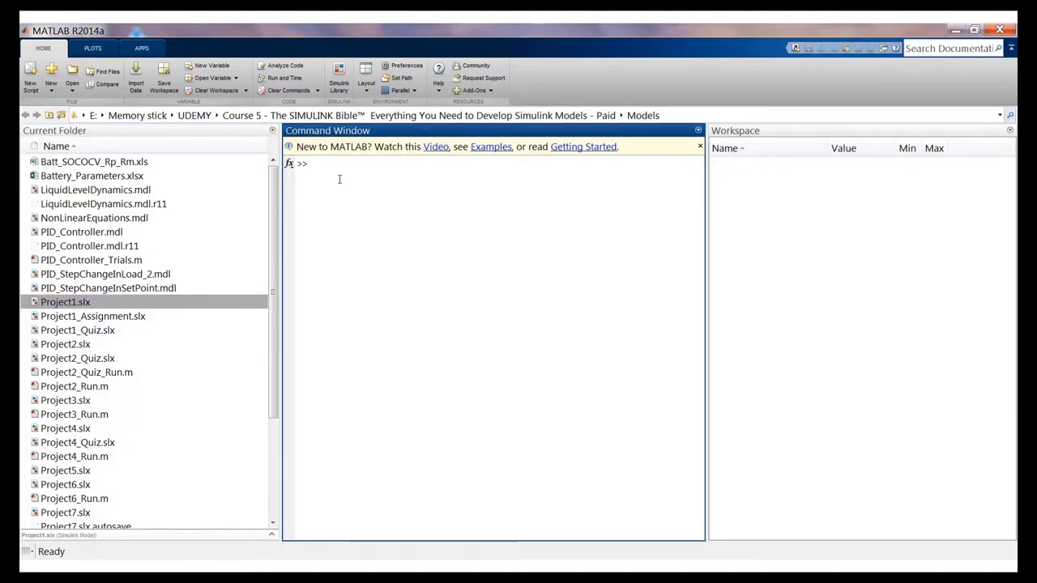
type("x=5")
key("Return")
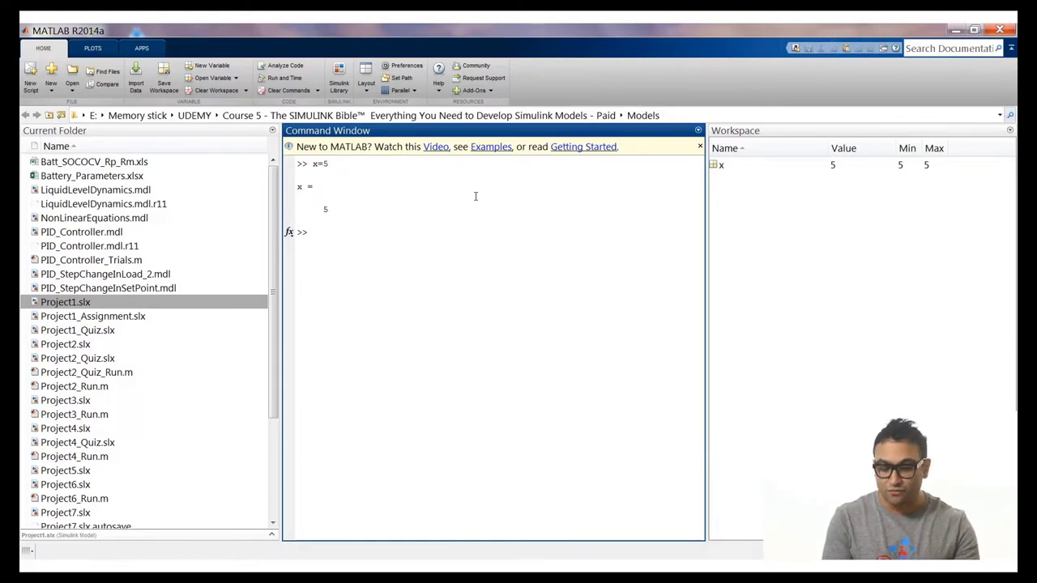
type("y=3")
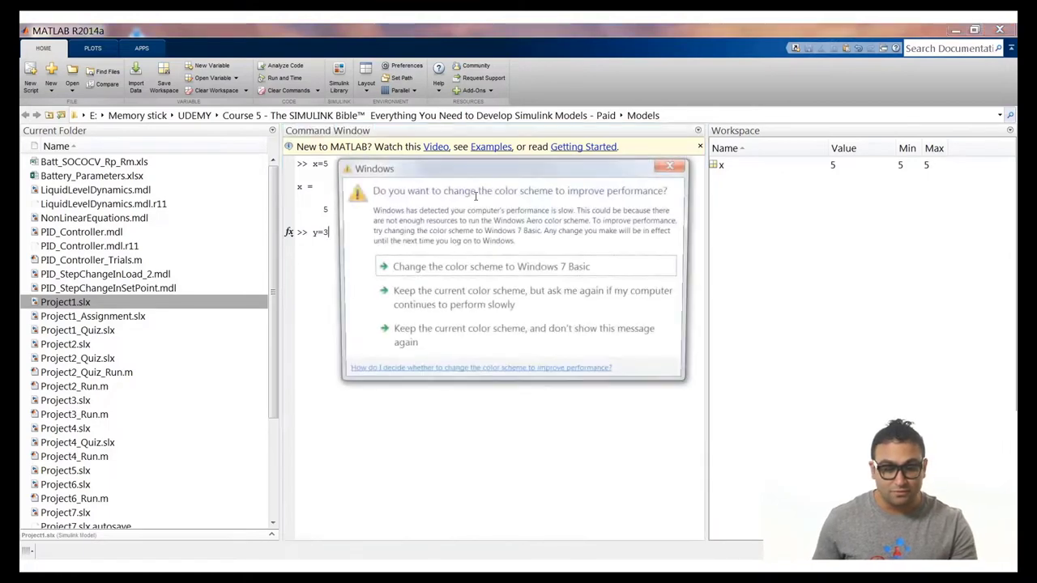
key("Return")
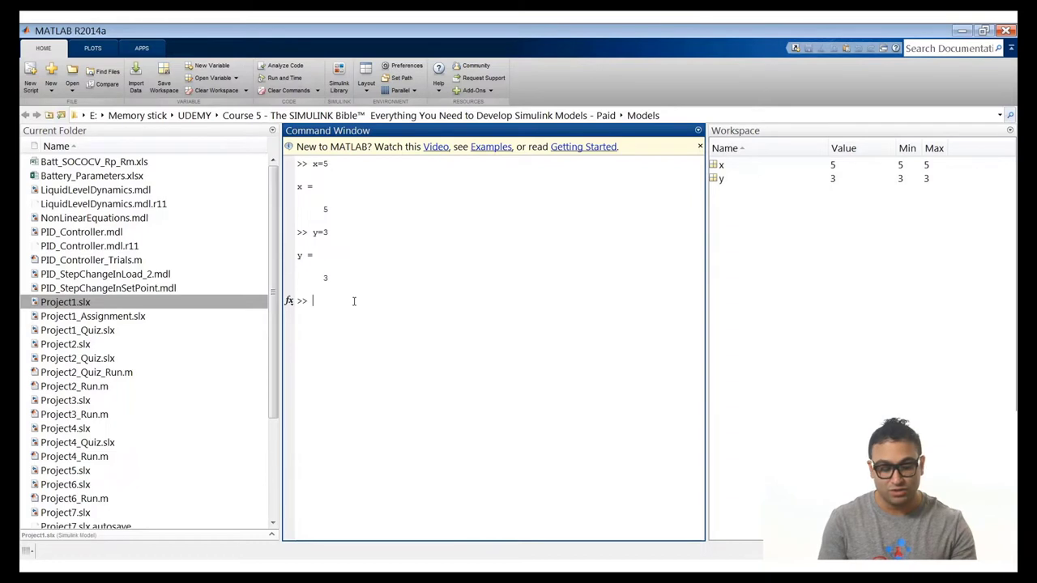
type("z=x+y")
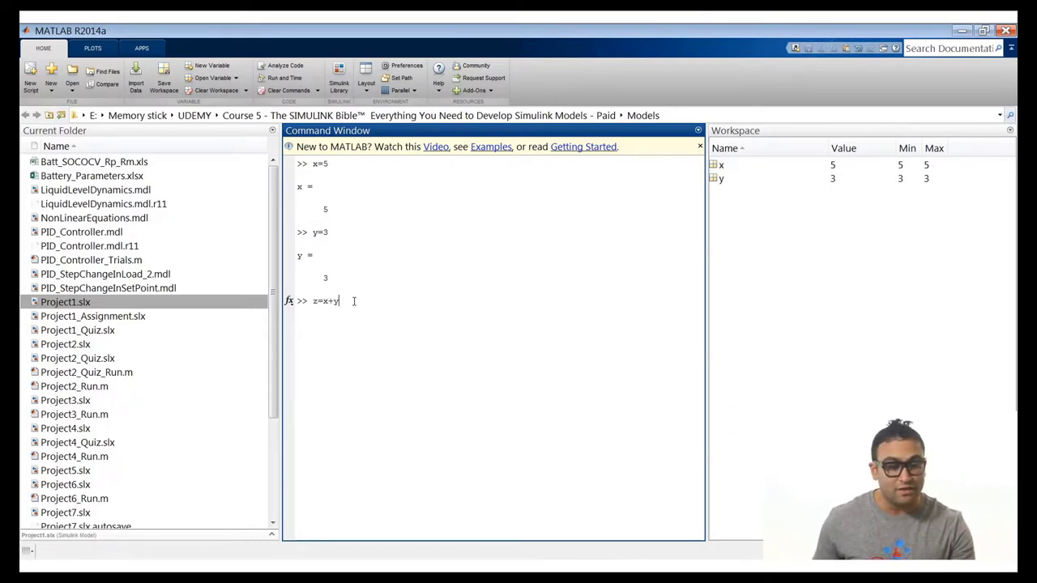
key("Return")
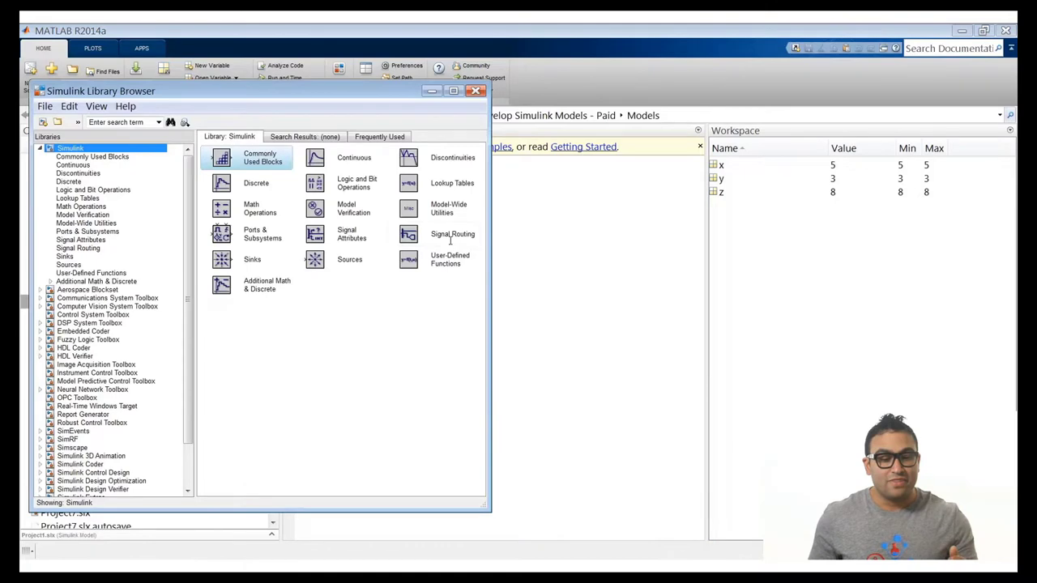
Step: Examine the Simulink library's toolbox list, the Step, Ramp and Constant blocks in Sources, and the blocks in Sinks
left_click_drag(282, 93, 535, 98)
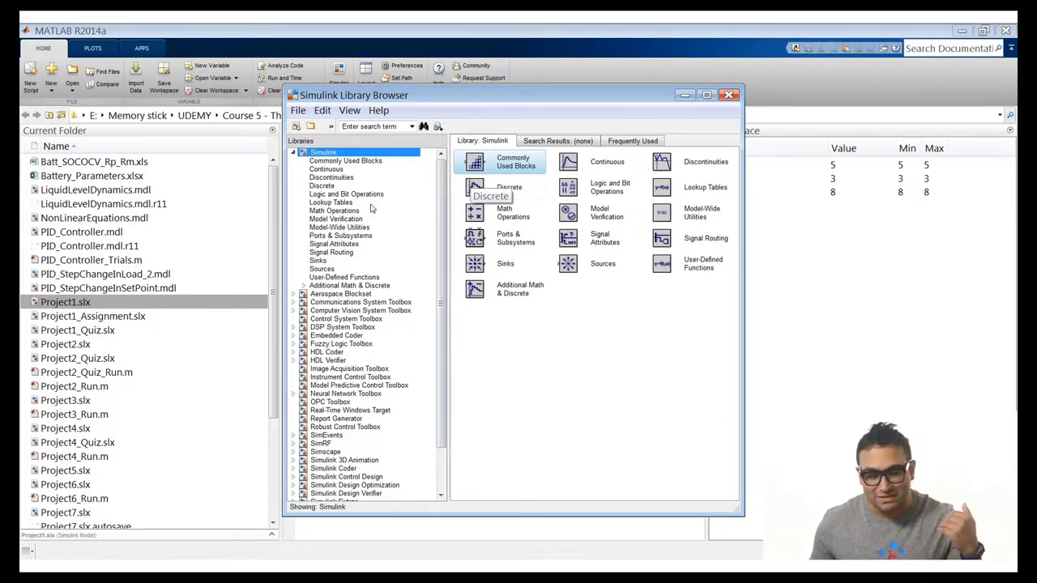
left_click(328, 268)
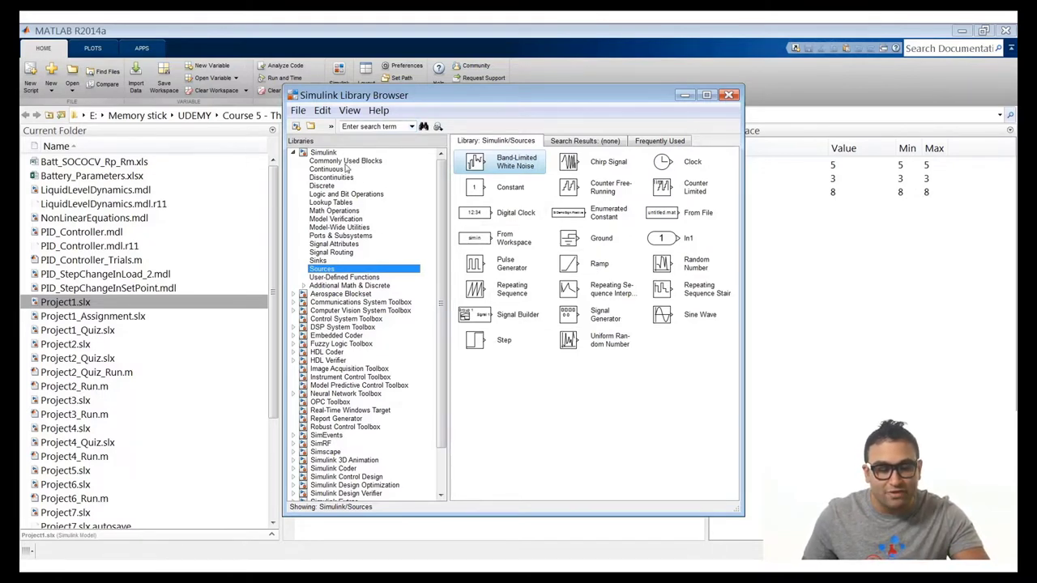
left_click_drag(444, 294, 444, 336)
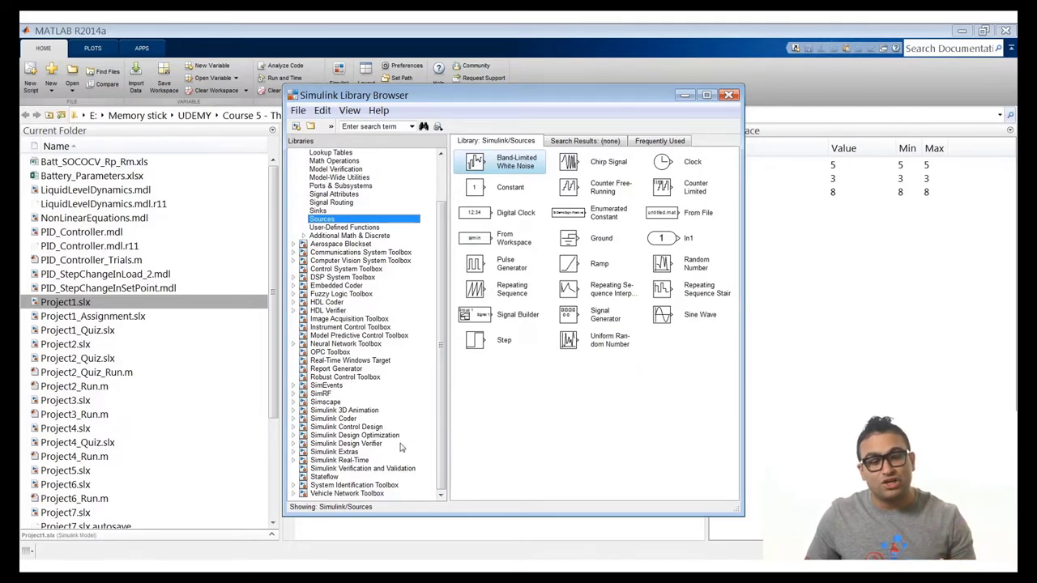
left_click_drag(439, 433, 441, 387)
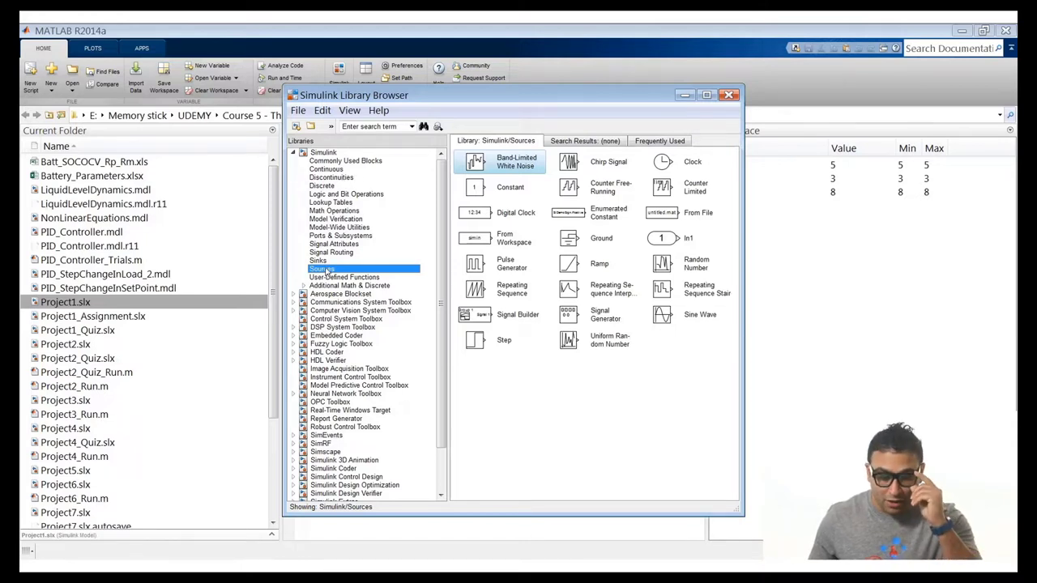
left_click(486, 348)
left_click(587, 263)
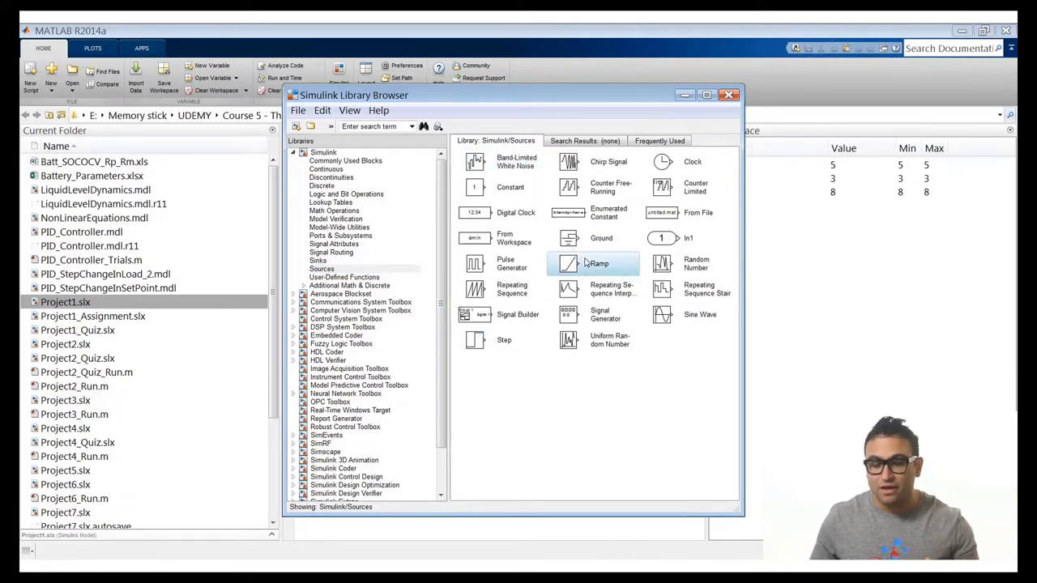
left_click(478, 192)
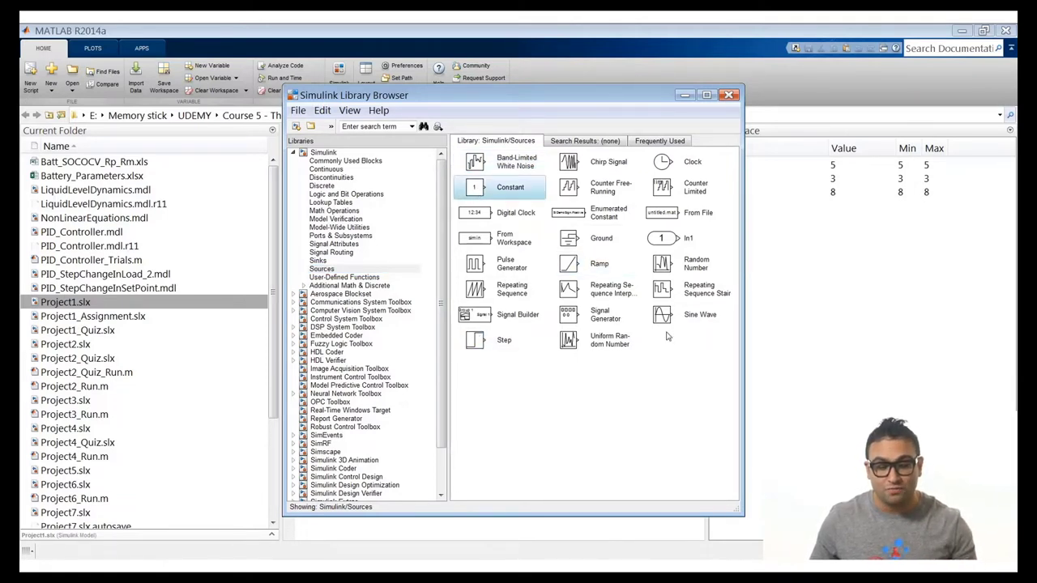
left_click(332, 262)
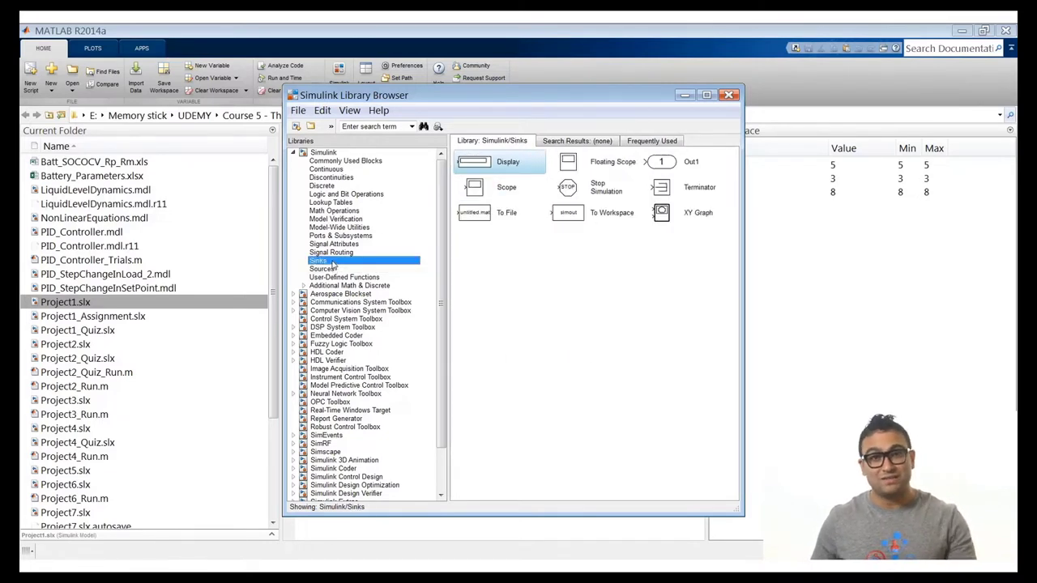
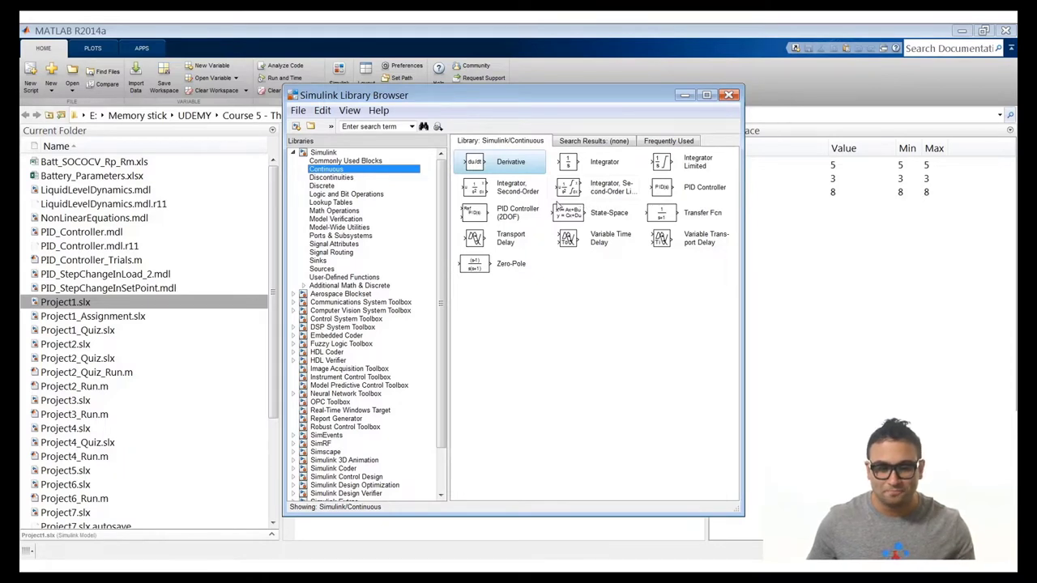
Step: Examine the Commonly Used Blocks library, including the Gain, Delay and Sum blocks
left_click(346, 163)
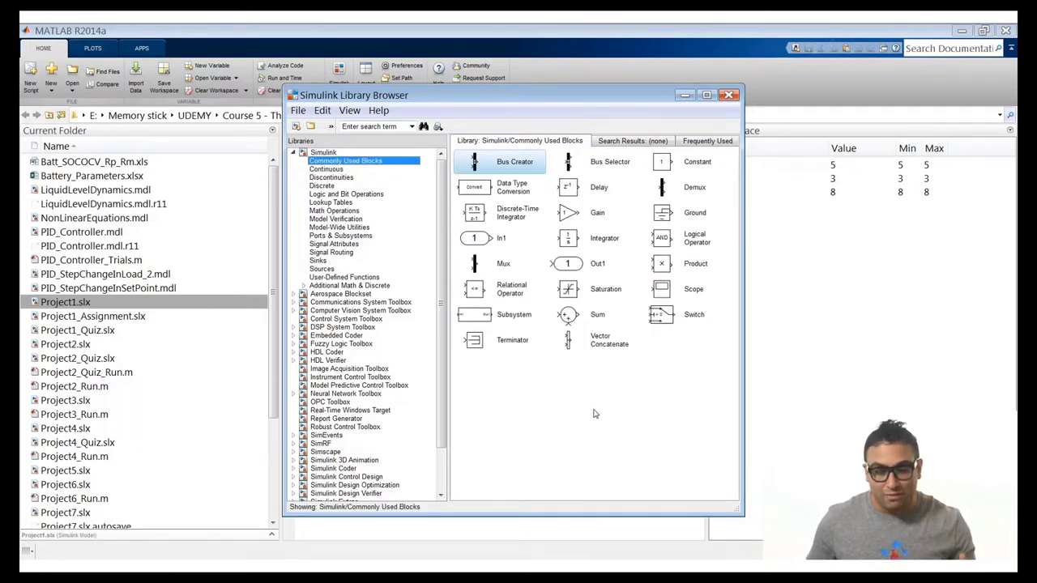
left_click(577, 214)
left_click(592, 193)
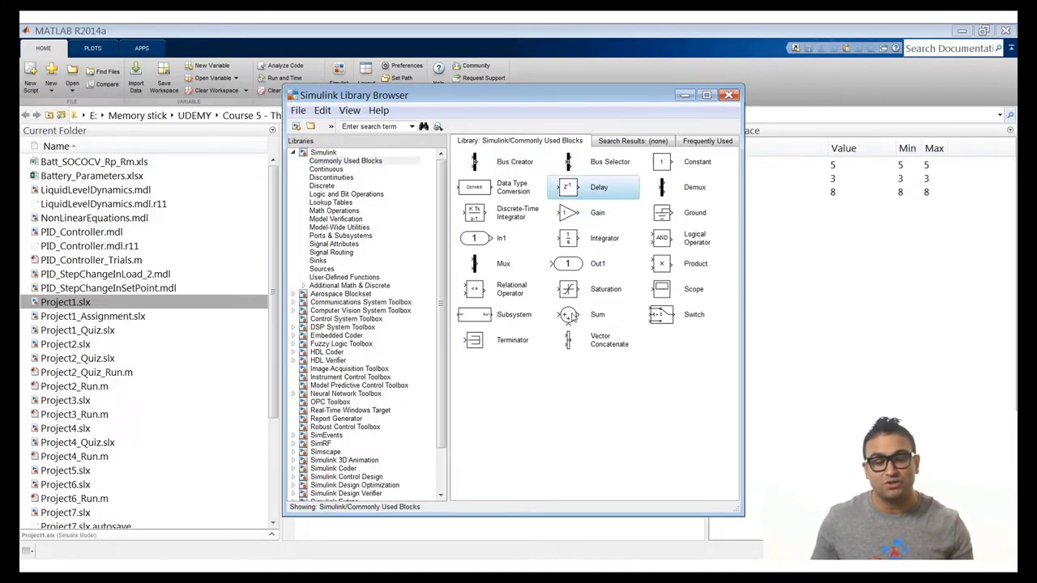
left_click(572, 316)
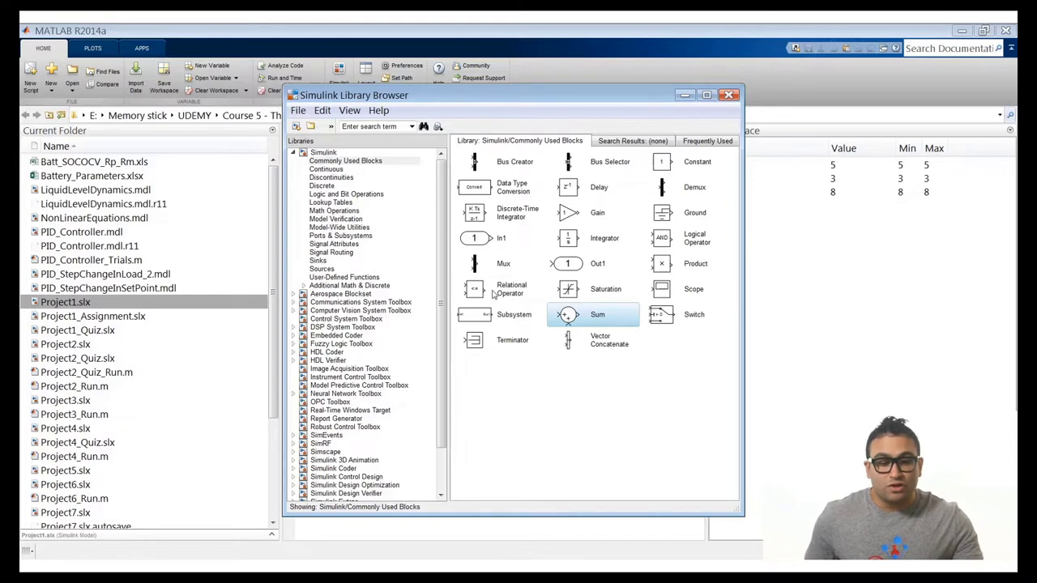
Step: Create a new blank Simulink model and arrange the library browser beside it
left_click_drag(458, 99, 543, 109)
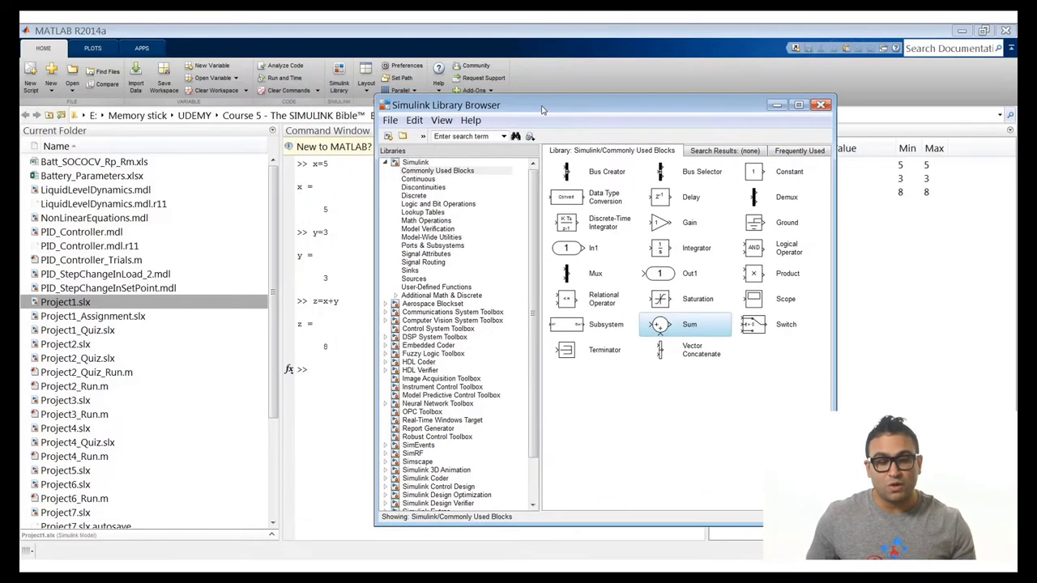
left_click(388, 137)
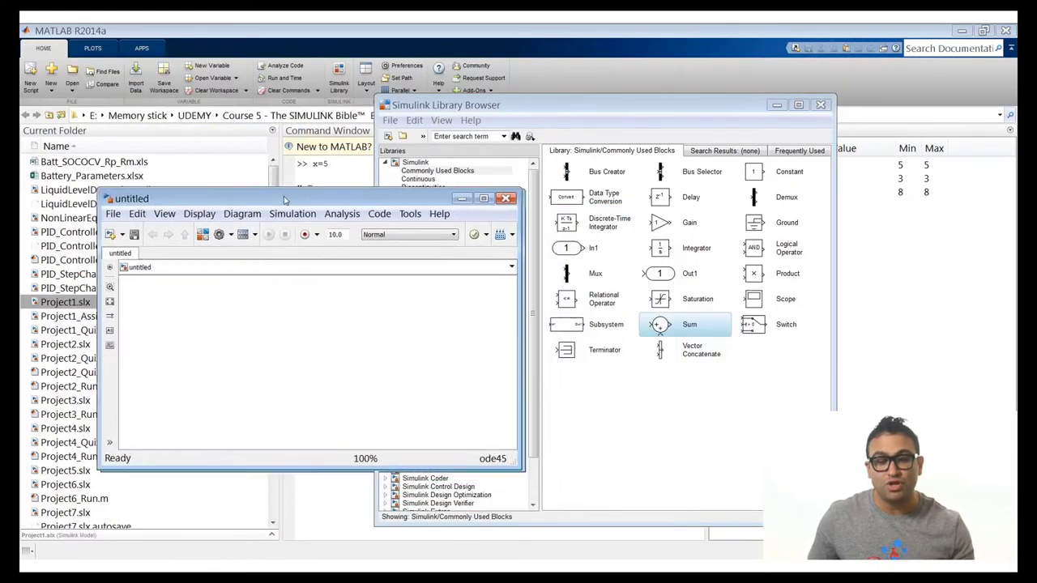
left_click_drag(586, 117, 726, 119)
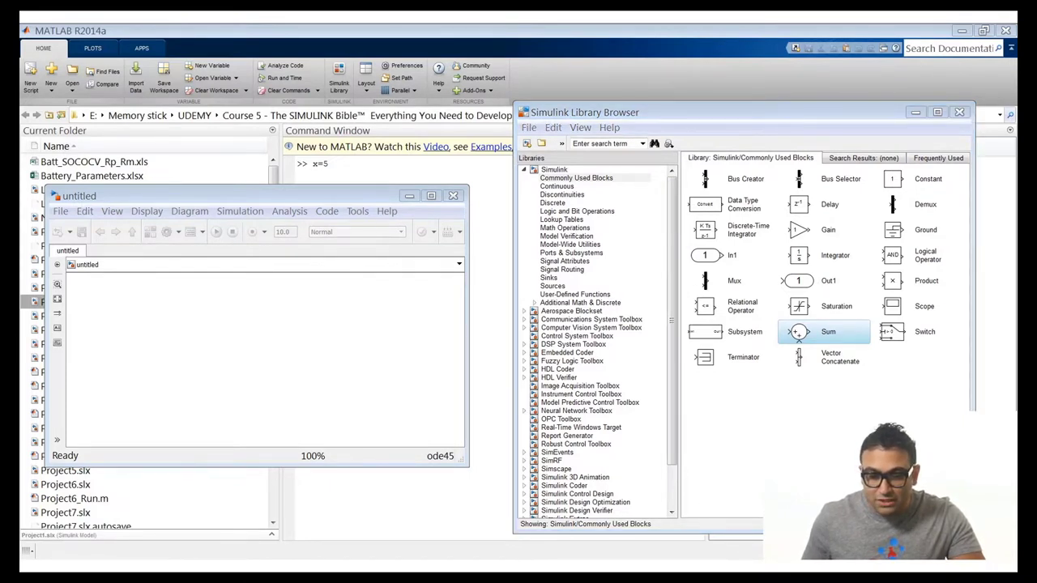
left_click(731, 421)
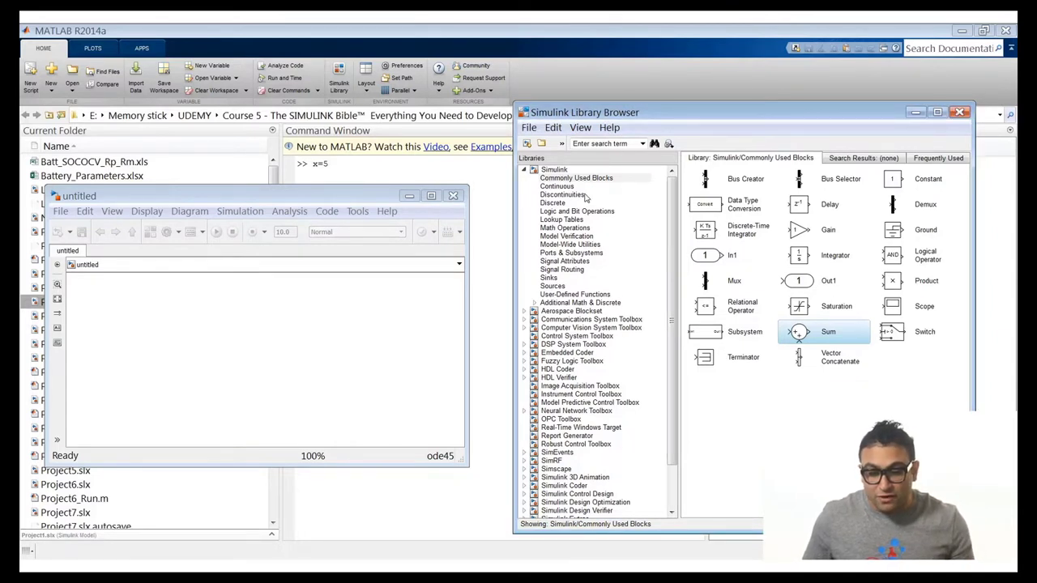
Step: Add a Sine Wave block from the Sources library to the upper-left area of the untitled model
left_click(571, 286)
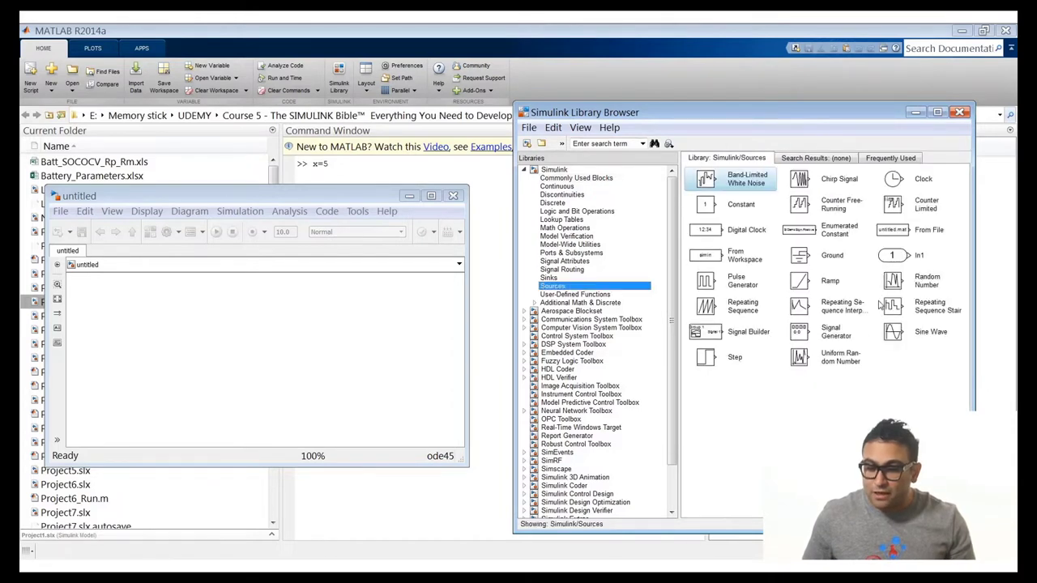
left_click(907, 340)
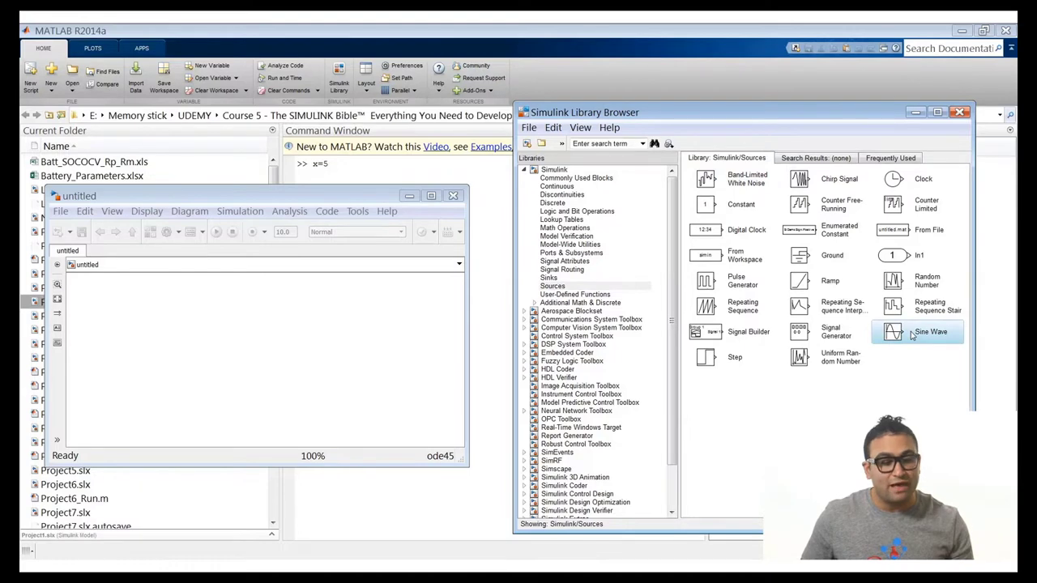
left_click_drag(911, 337, 143, 310)
left_click_drag(283, 196, 383, 190)
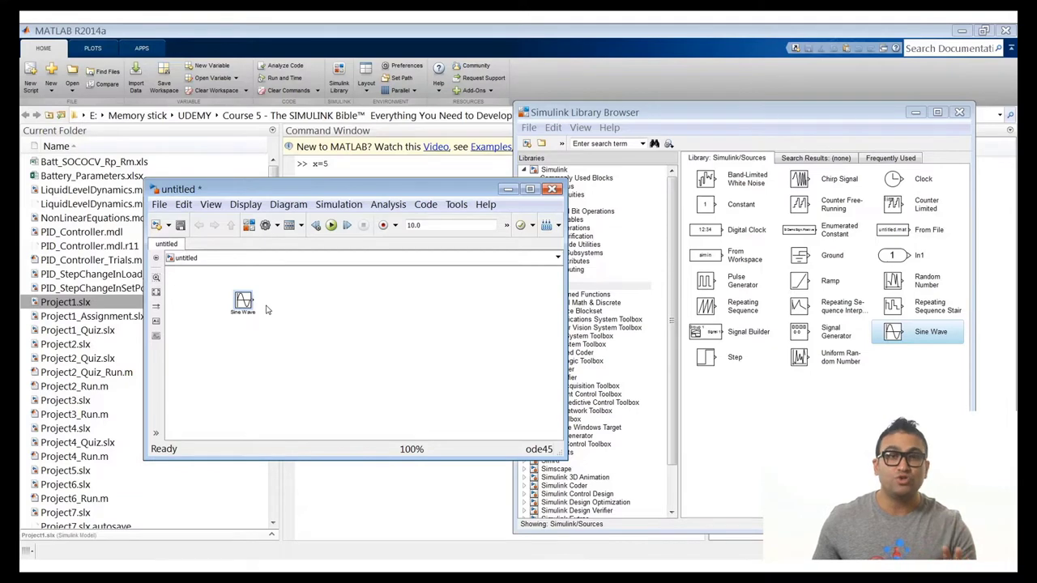
Step: Review the Sine Wave block's parameters, including amplitude, bias, frequency, phase and sample time, and keep the default values
left_click(244, 304)
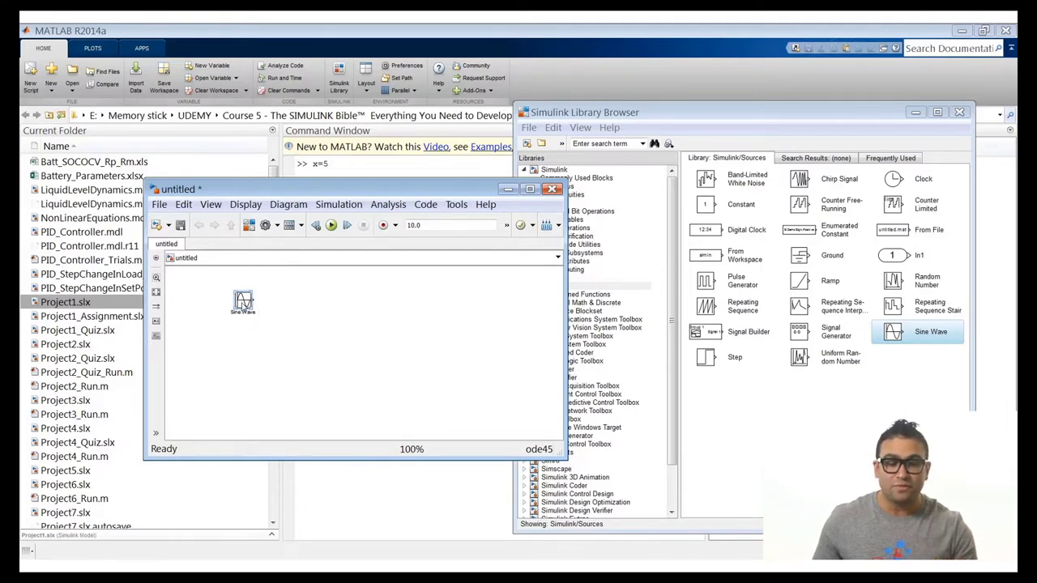
double_click(244, 304)
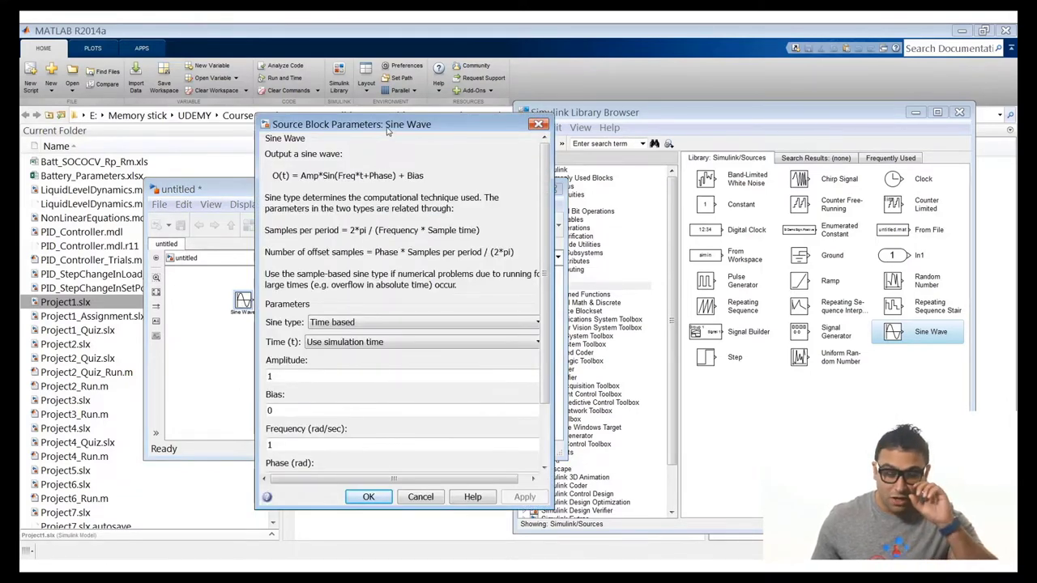
left_click_drag(391, 97, 471, 105)
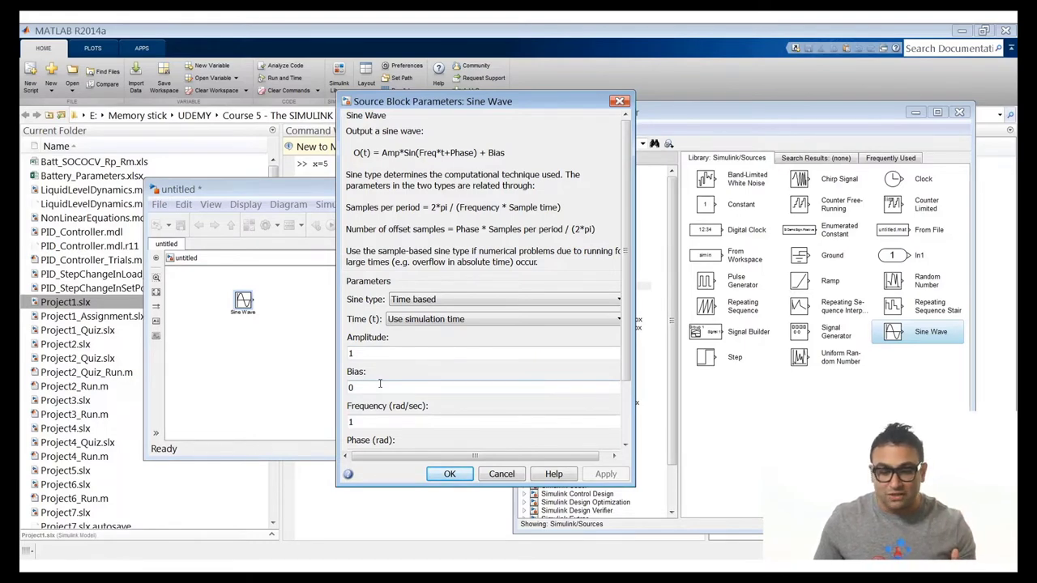
left_click_drag(629, 344, 624, 402)
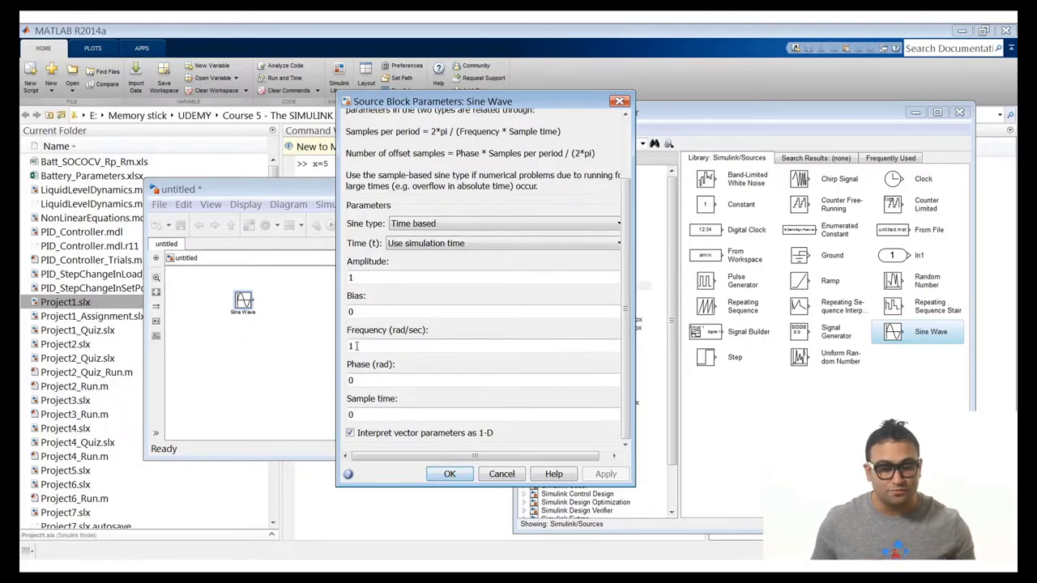
left_click(450, 475)
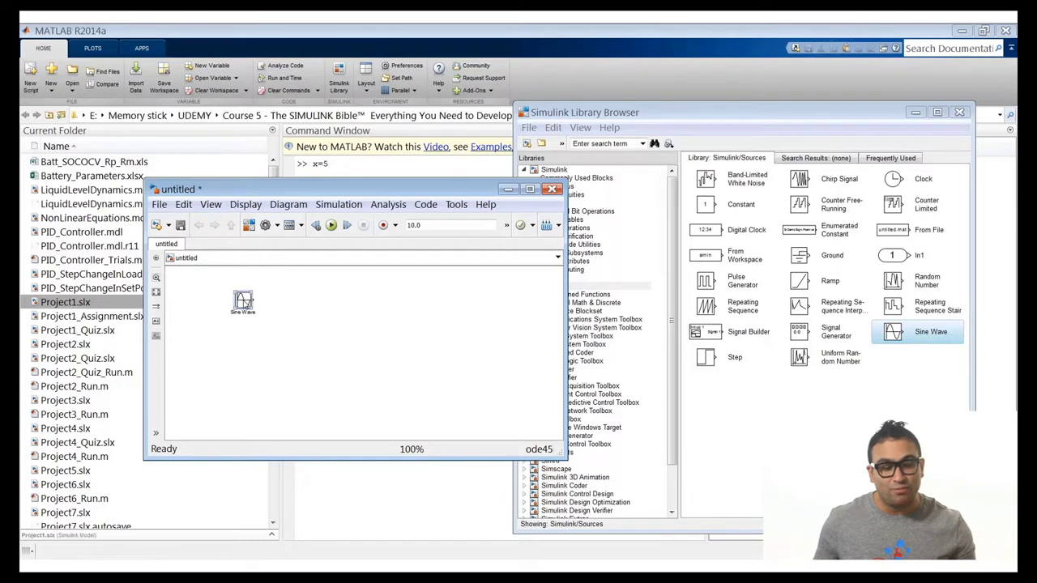
Step: Duplicate the Sine Wave block twice, stacking the two copies vertically below the original
left_click_drag(243, 301, 244, 362)
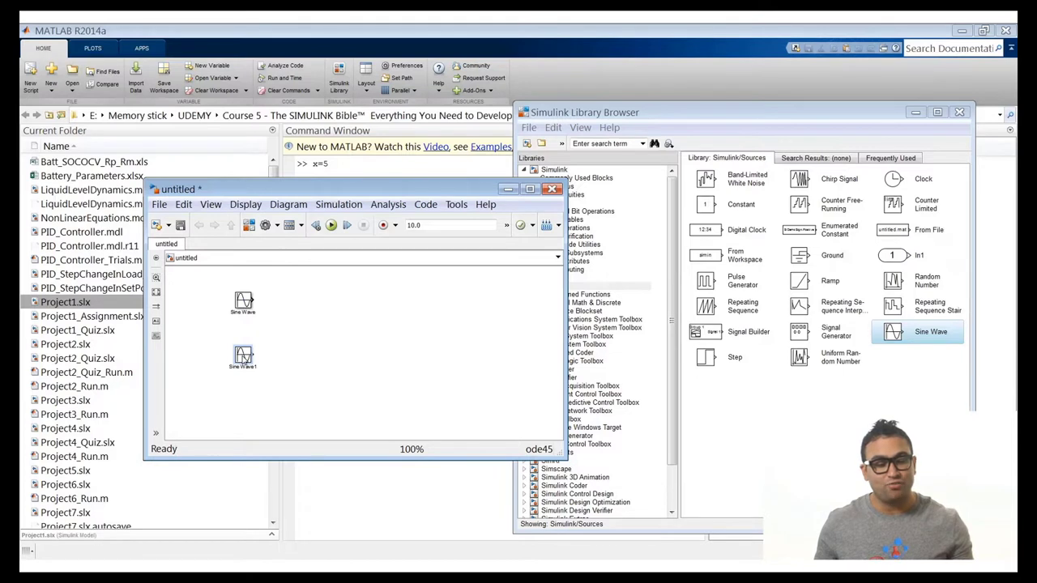
left_click_drag(244, 361, 246, 413)
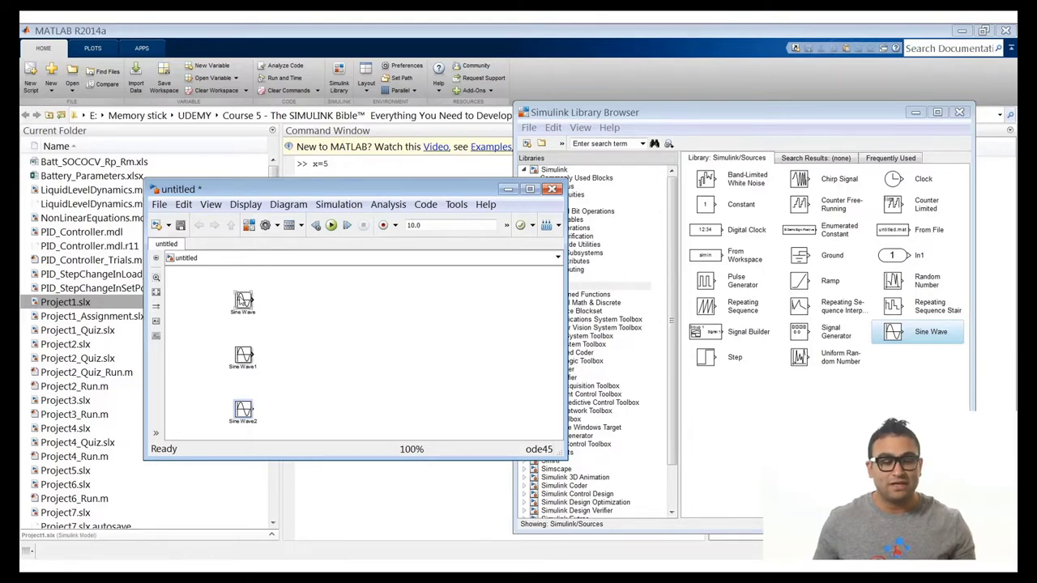
Step: Set the frequency of the middle Sine Wave block, Sine Wave1, to 5 rad/sec
double_click(245, 357)
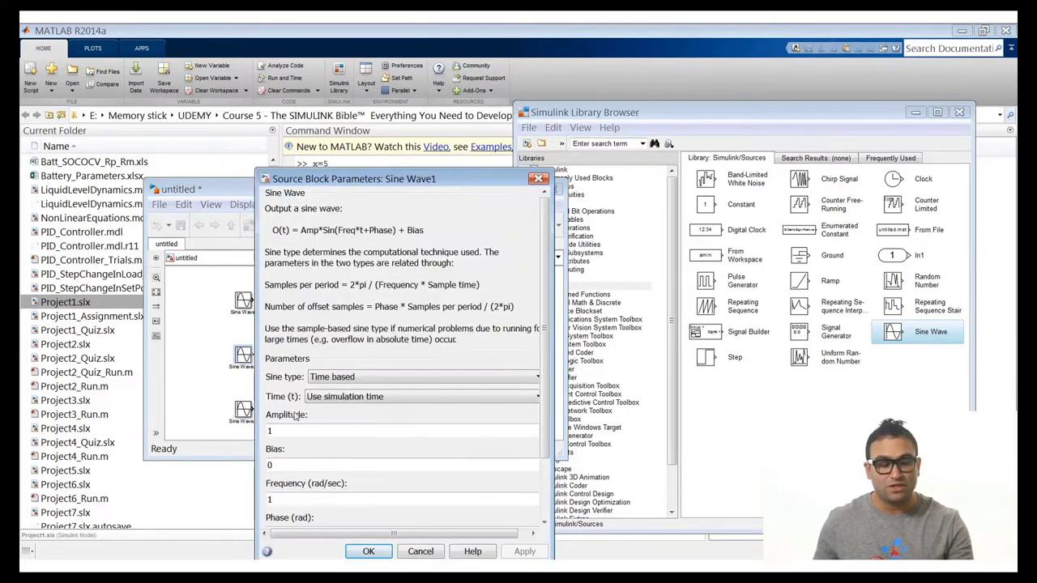
left_click(295, 499)
double_click(316, 499)
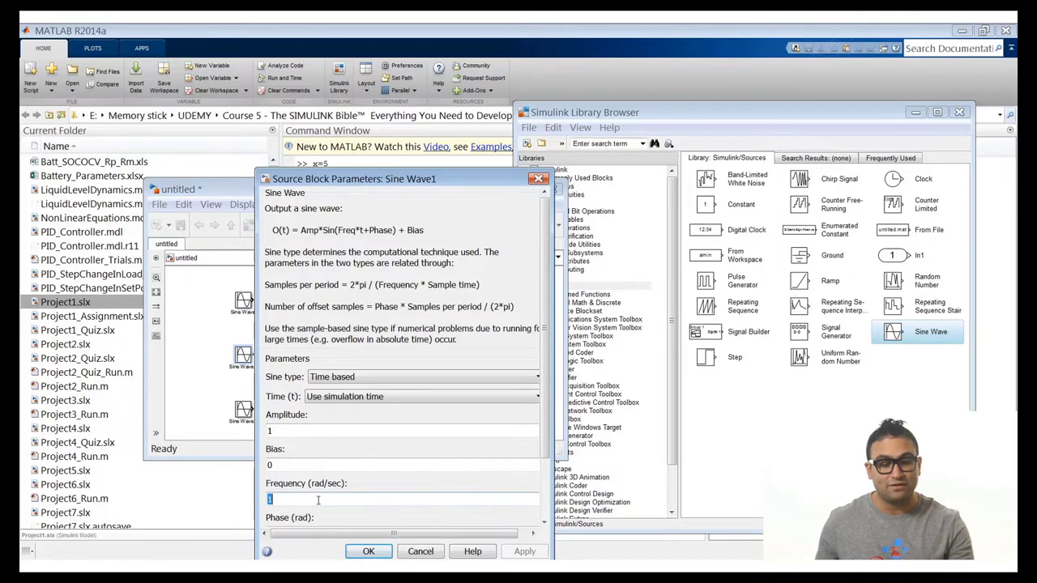
type("2")
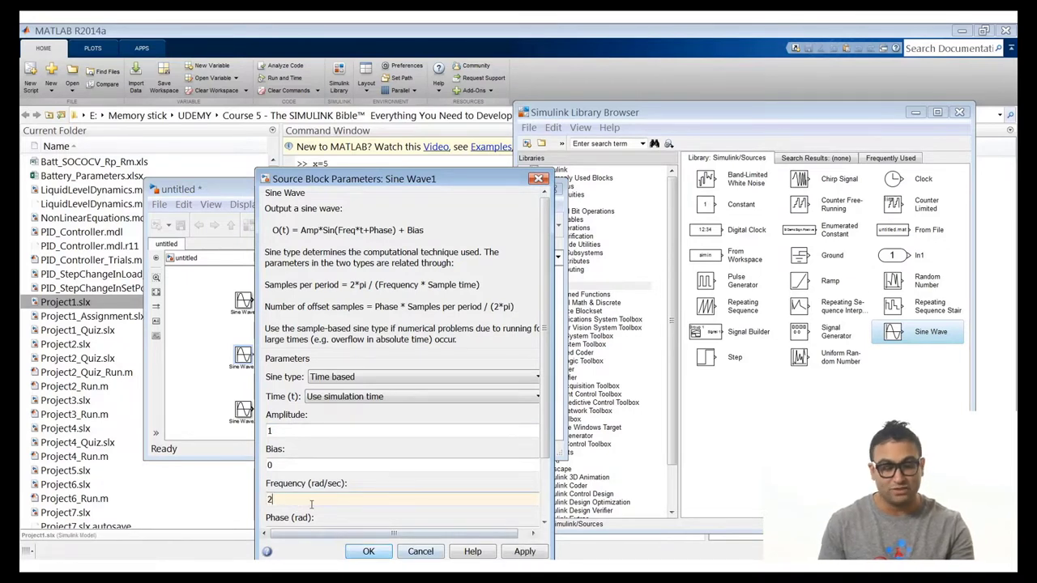
key("BackSpace")
type("5")
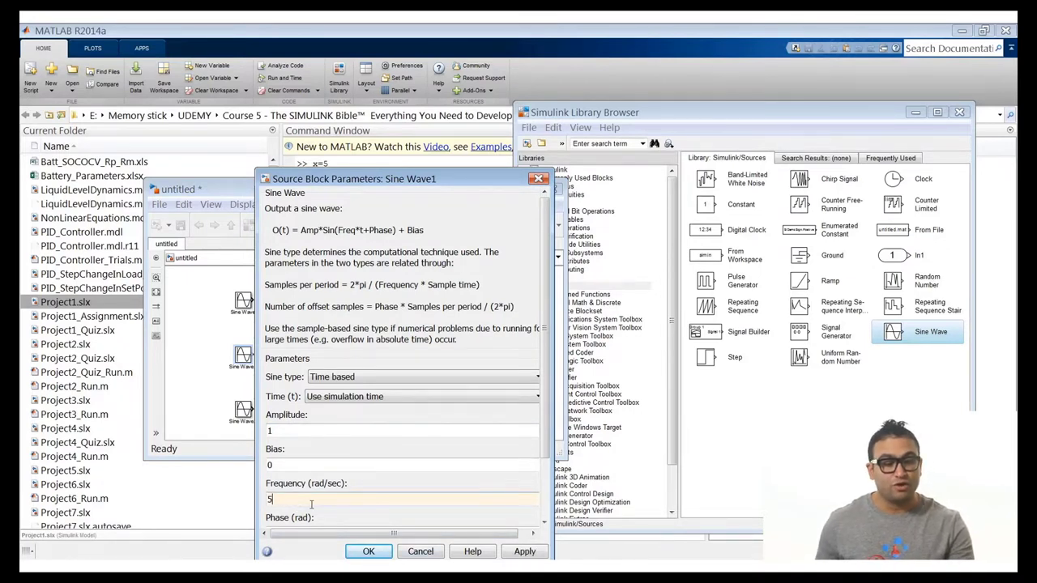
key("Return")
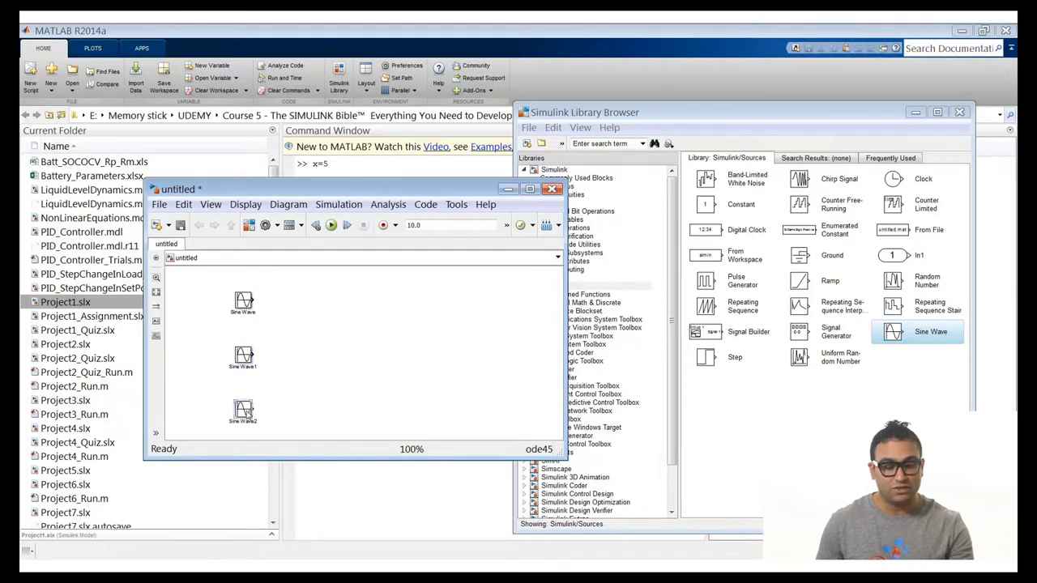
Step: Set the frequency of the bottom block, Sine Wave2, higher than that of Sine Wave1
double_click(243, 411)
left_click(287, 517)
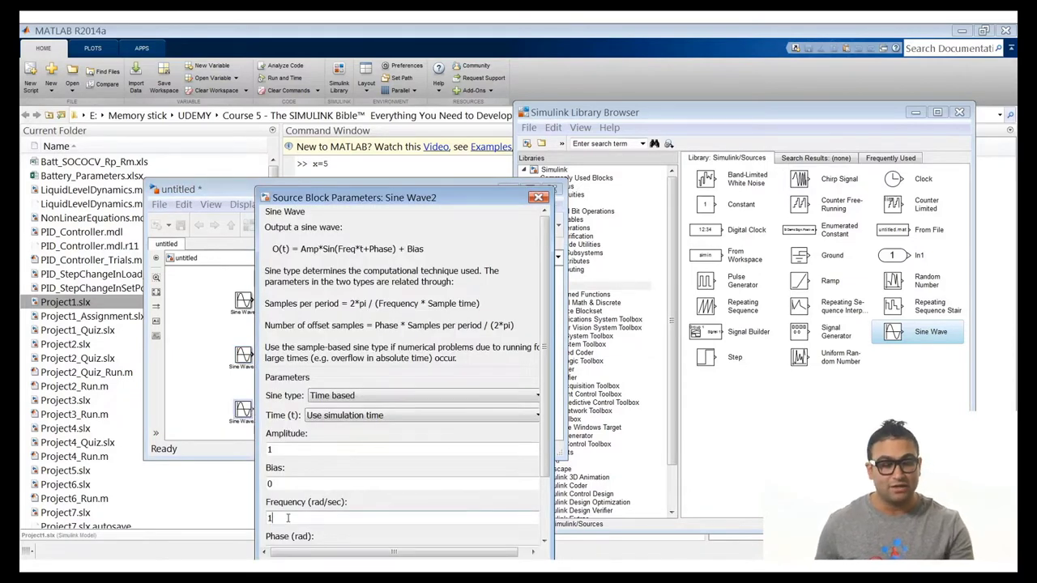
key("Return")
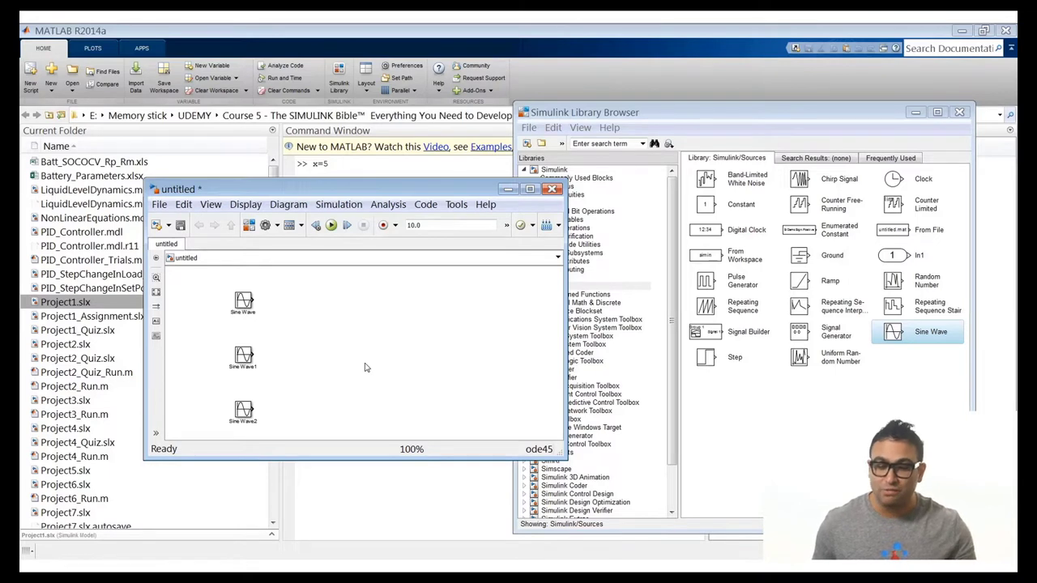
Step: Add a Scope block from the Sinks library to the model, to the right of the three Sine Wave blocks
left_click(719, 113)
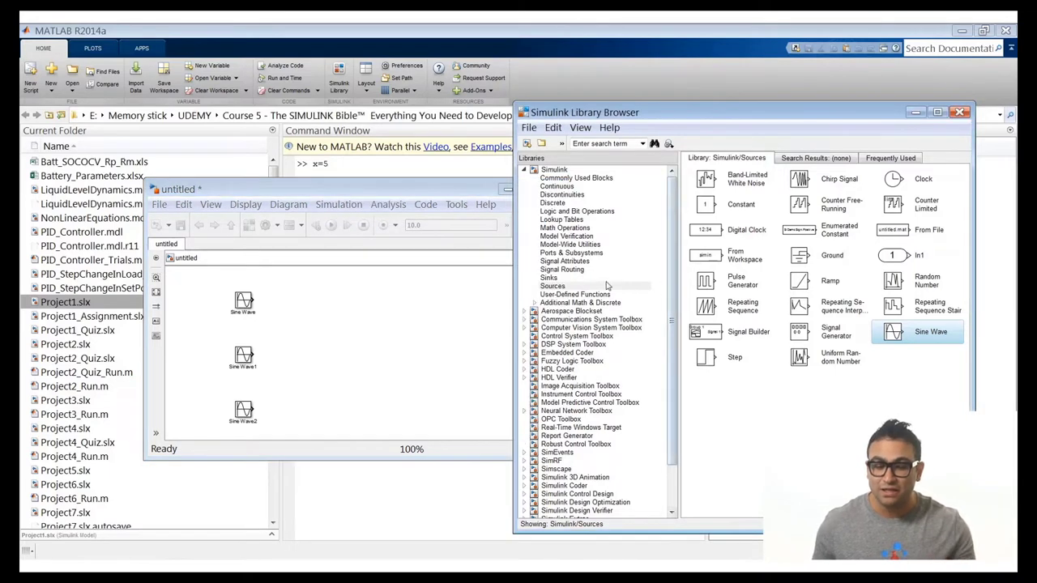
left_click(556, 278)
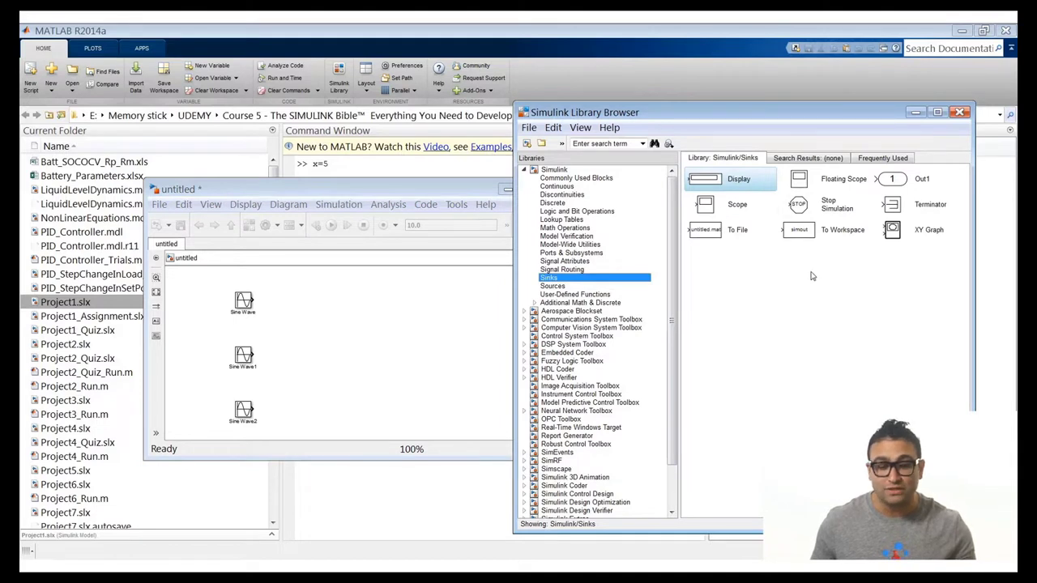
left_click_drag(732, 212, 400, 363)
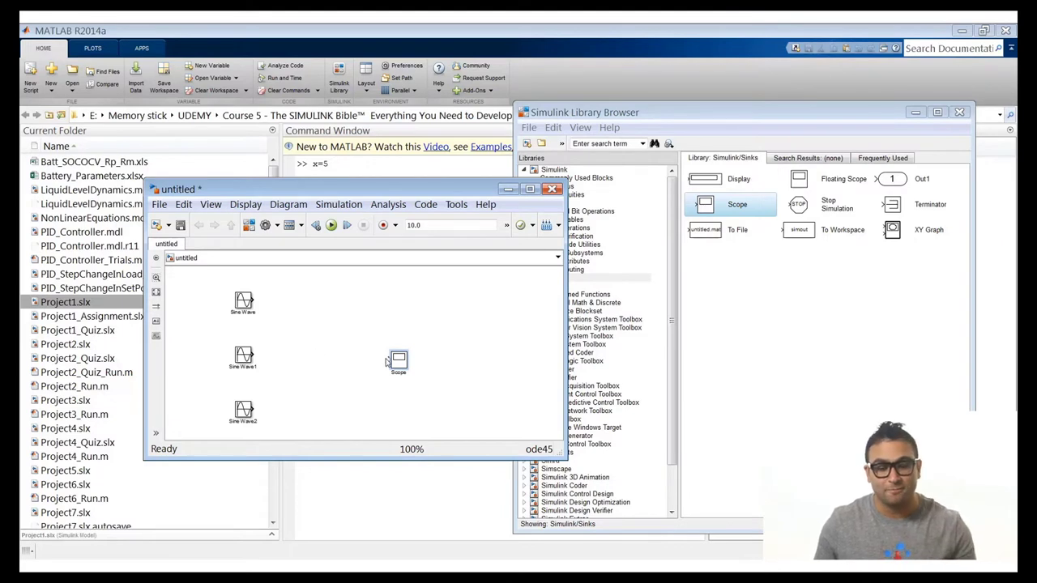
left_click_drag(400, 364, 414, 332)
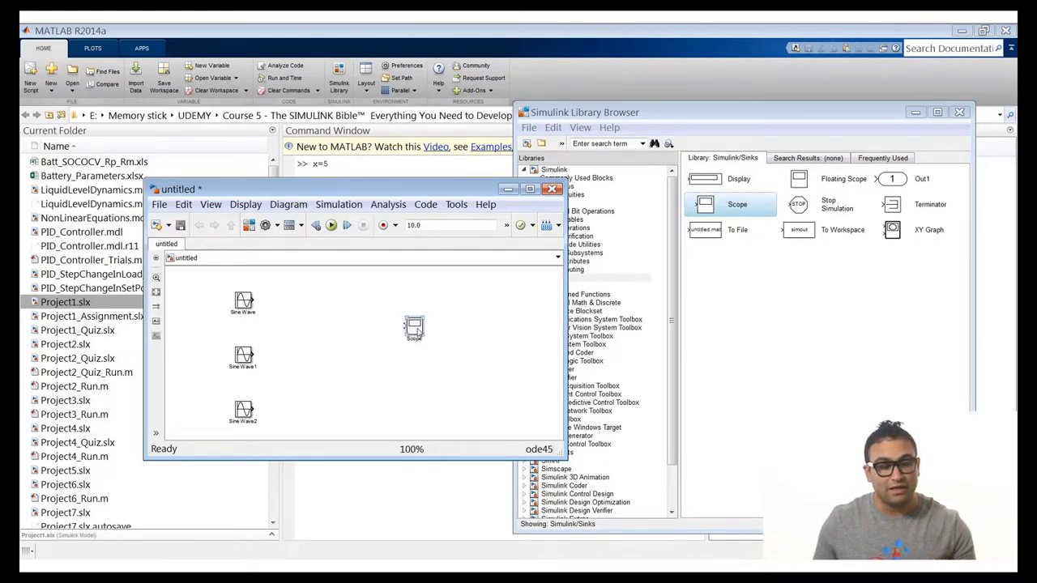
Step: Set the Scope's number of axes to 3 and enlarge its plot window beside the model
double_click(415, 328)
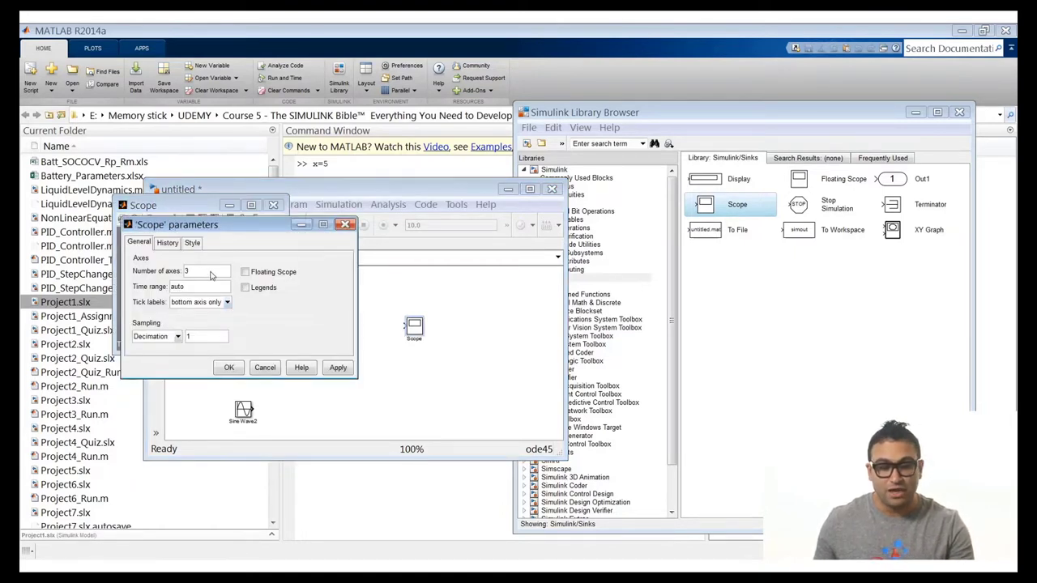
left_click(228, 366)
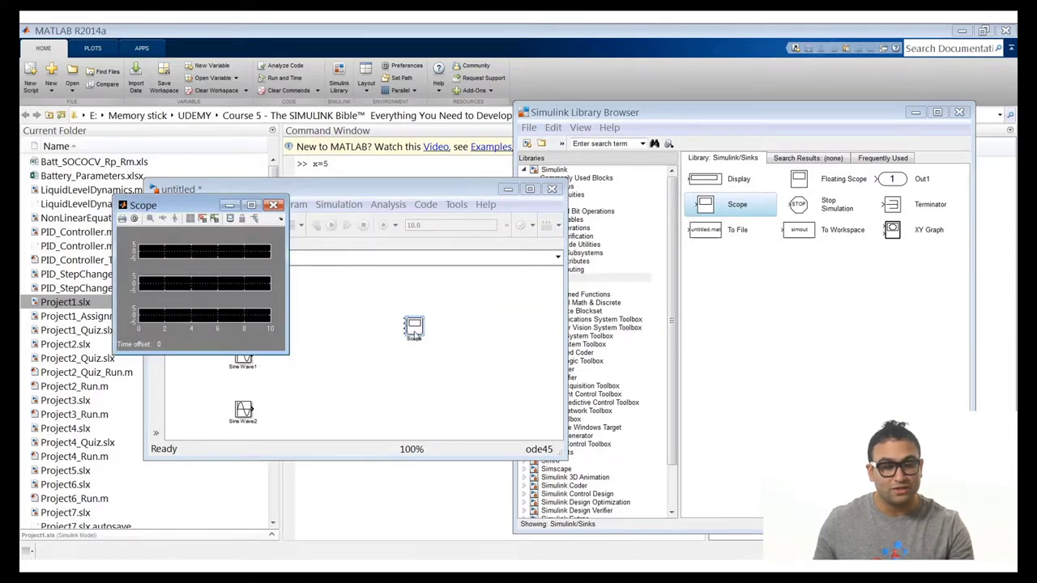
left_click_drag(415, 332, 438, 332)
left_click_drag(136, 207, 635, 257)
left_click_drag(806, 395, 961, 526)
Step: Enlarge the Scope block and connect Sine Wave, Sine Wave1 and Sine Wave2 to its first, second and third inputs
left_click(451, 340)
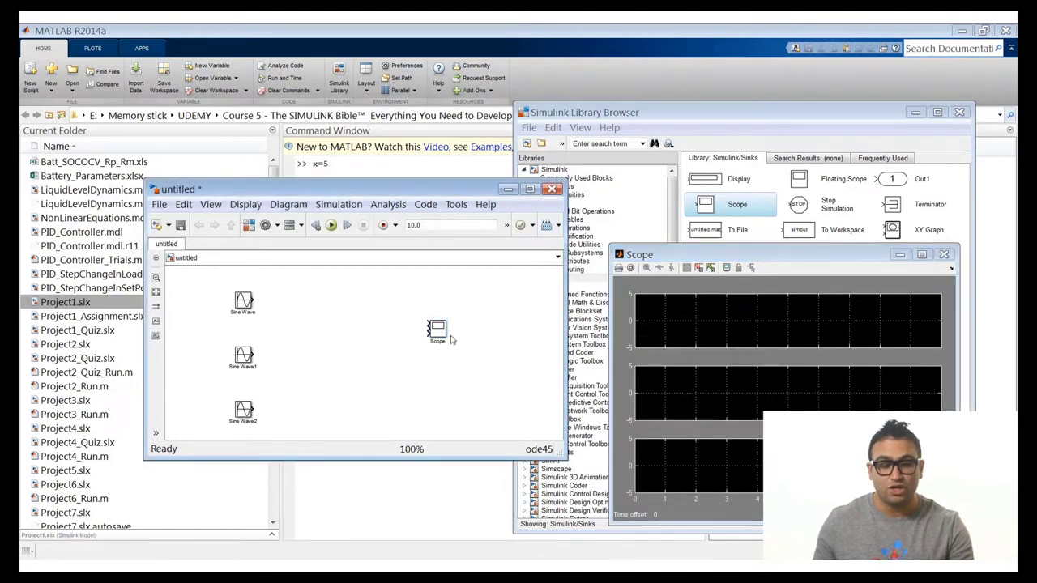
left_click_drag(438, 329, 488, 369)
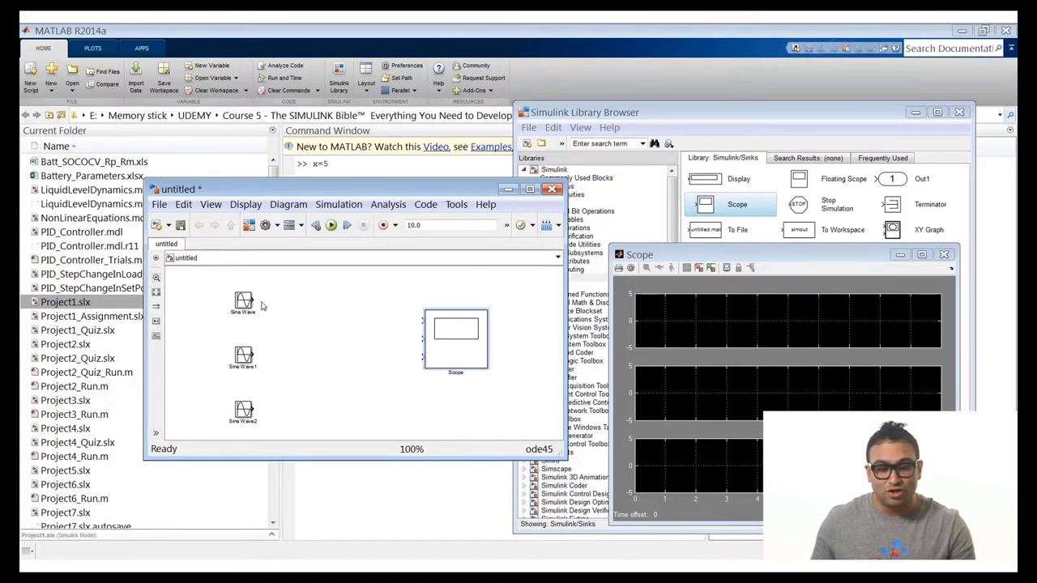
mouse_move(253, 300)
left_mouse_down()
mouse_move(398, 340)
mouse_move(421, 321)
left_mouse_up()
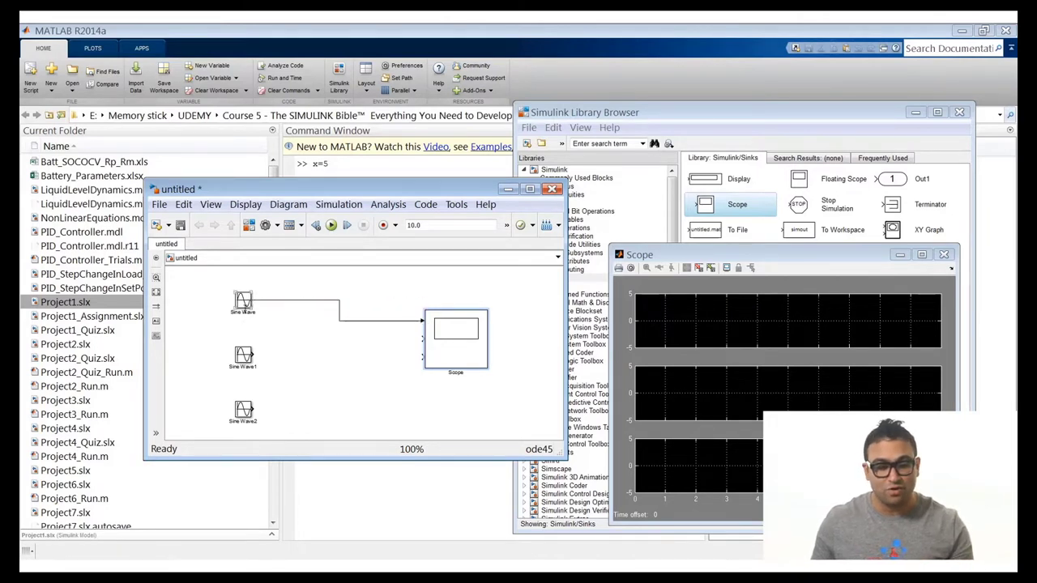
left_click_drag(253, 353, 421, 340)
left_click_drag(252, 408, 422, 356)
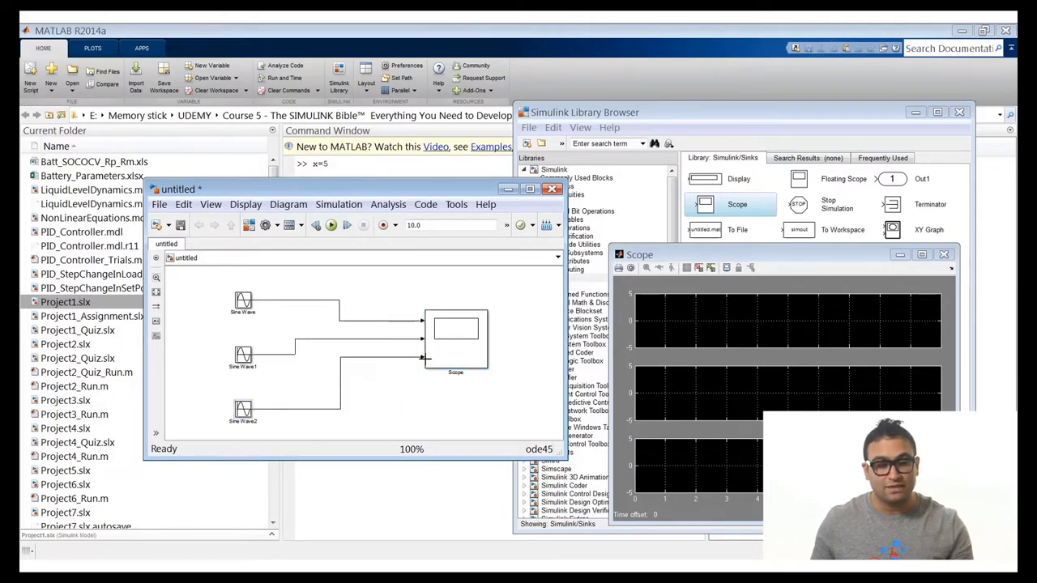
Step: Save the model in the Models folder as Project_Trial1.slx
left_click(181, 226)
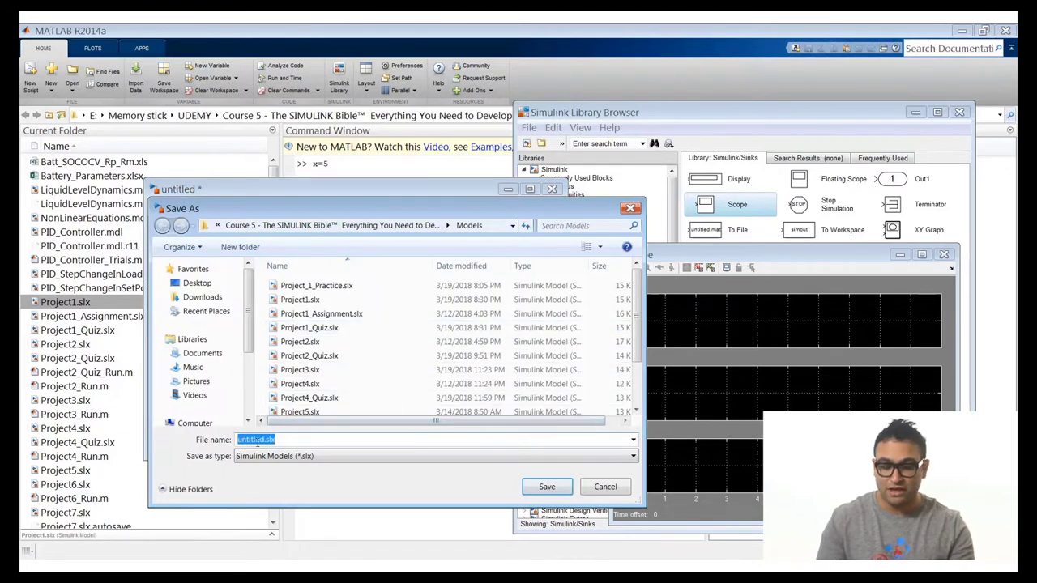
left_click_drag(264, 441, 219, 441)
key("BackSpace")
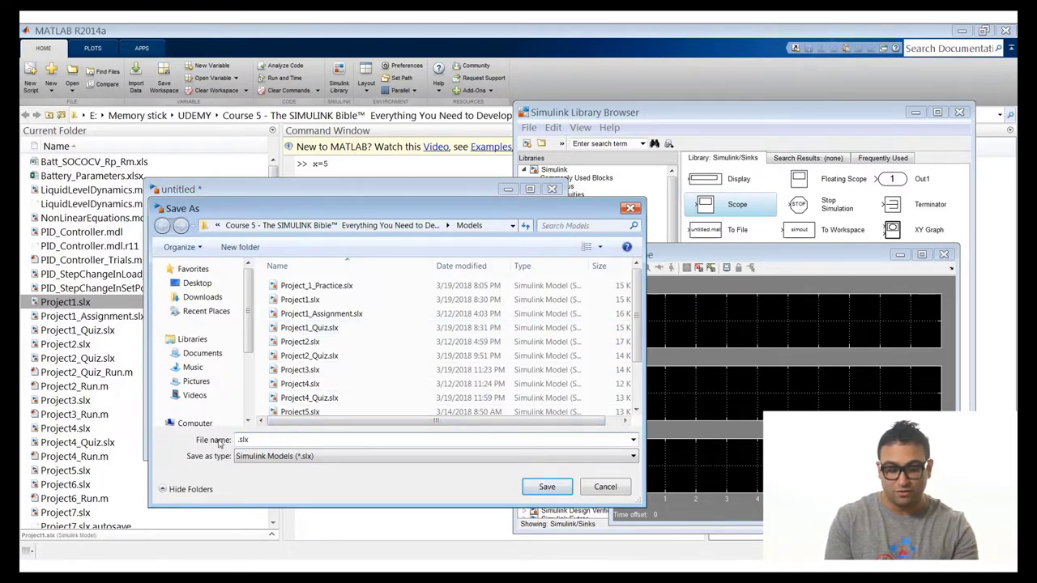
type("Project_")
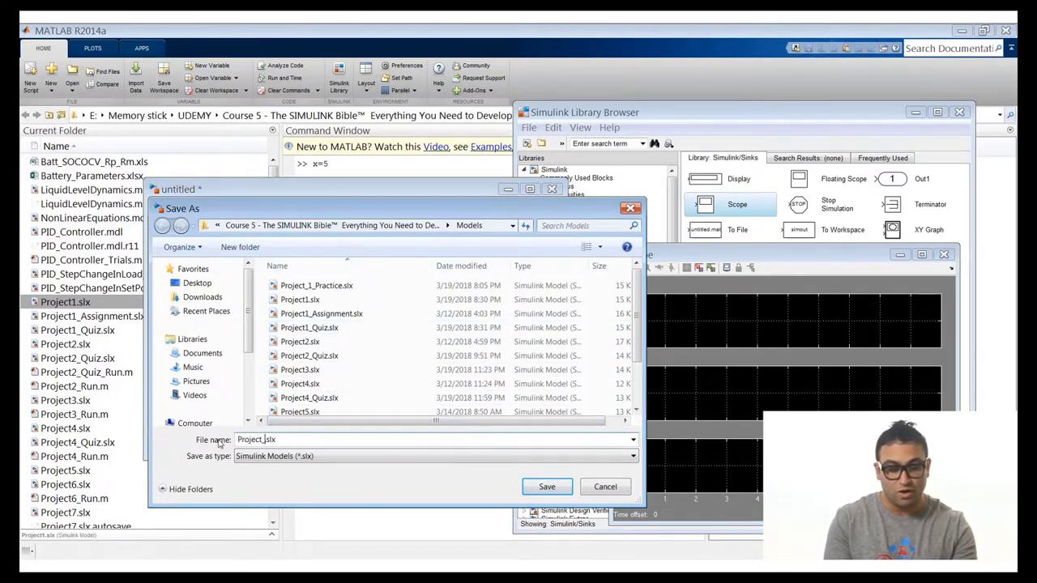
type("Trial1")
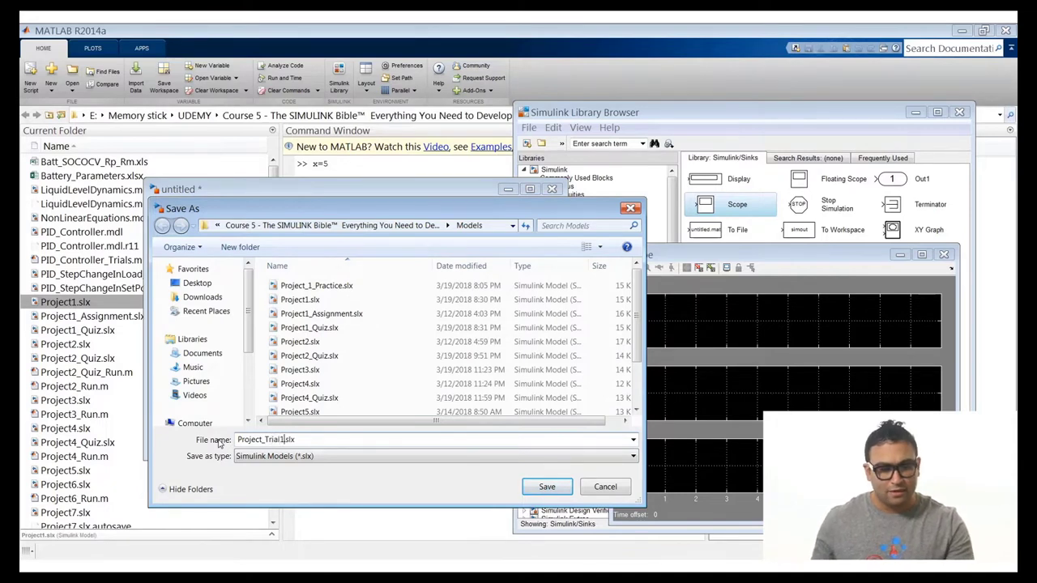
key("Return")
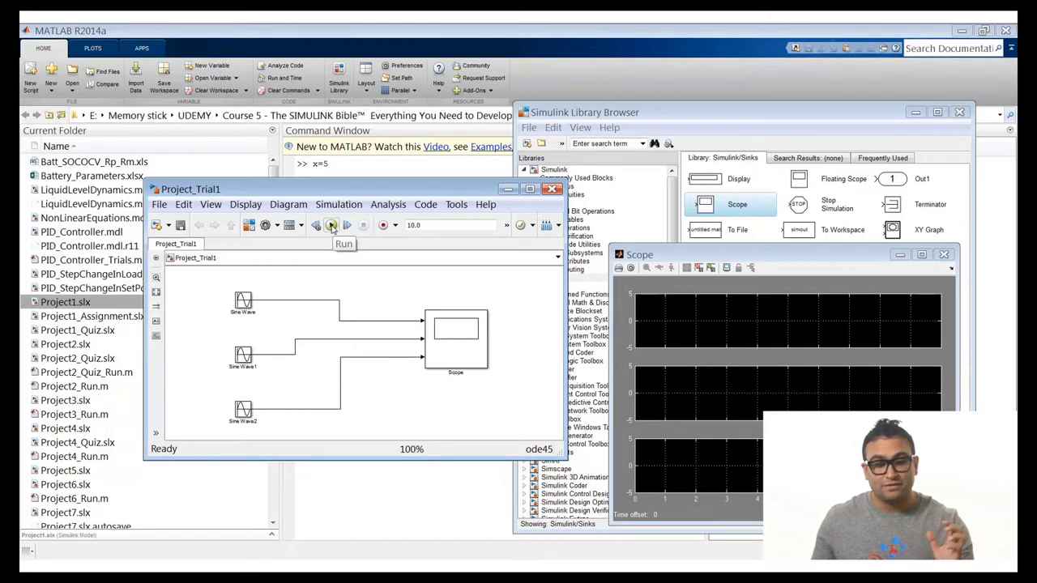
Step: Run the simulation, autoscale the three Scope plots to examine the waveforms, and place the plot window beside the model
left_click(332, 226)
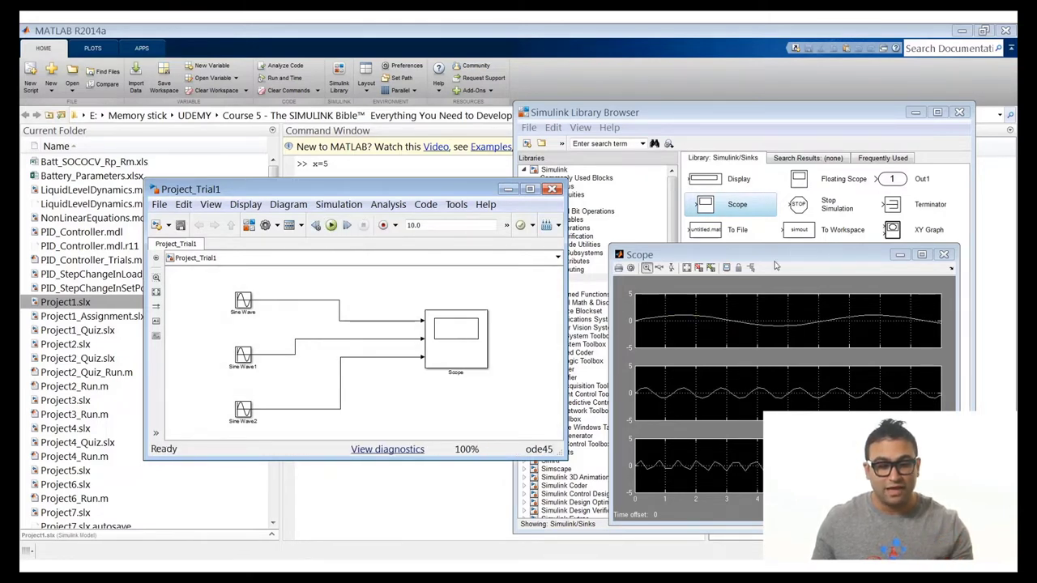
left_click_drag(794, 254, 441, 165)
double_click(437, 163)
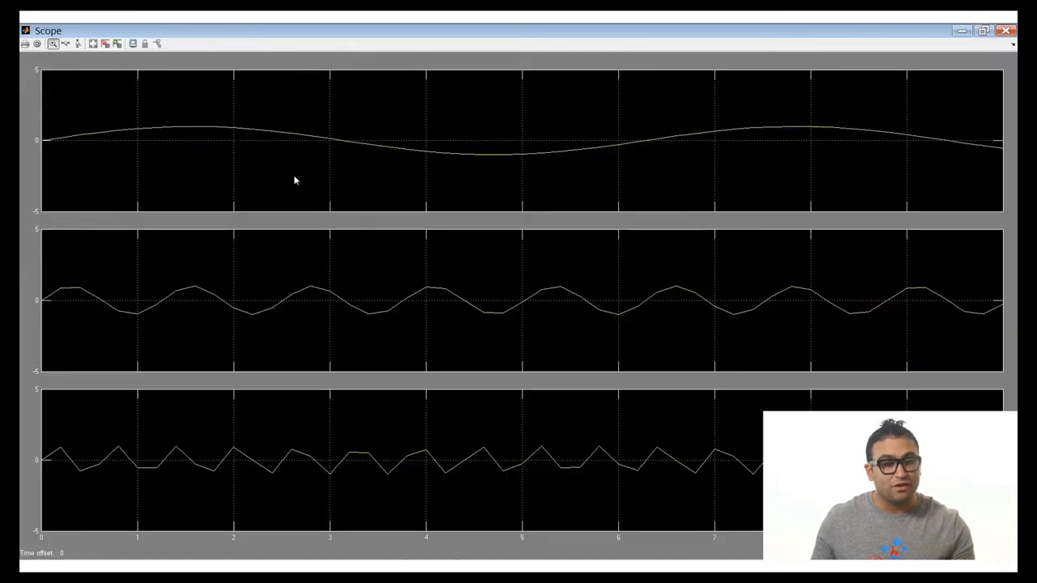
left_click(93, 44)
left_click_drag(381, 28, 421, 119)
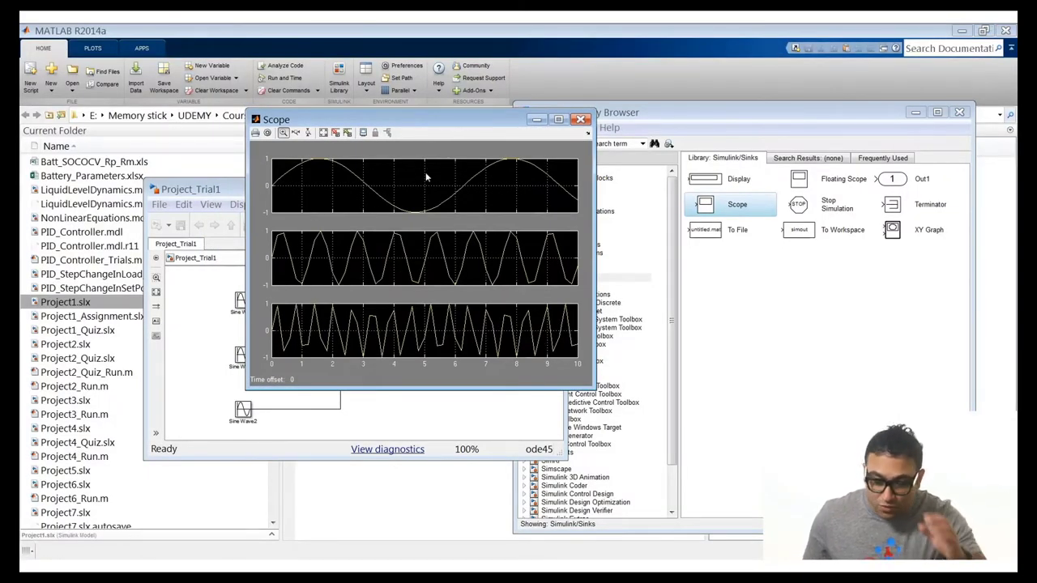
left_click_drag(434, 124, 784, 204)
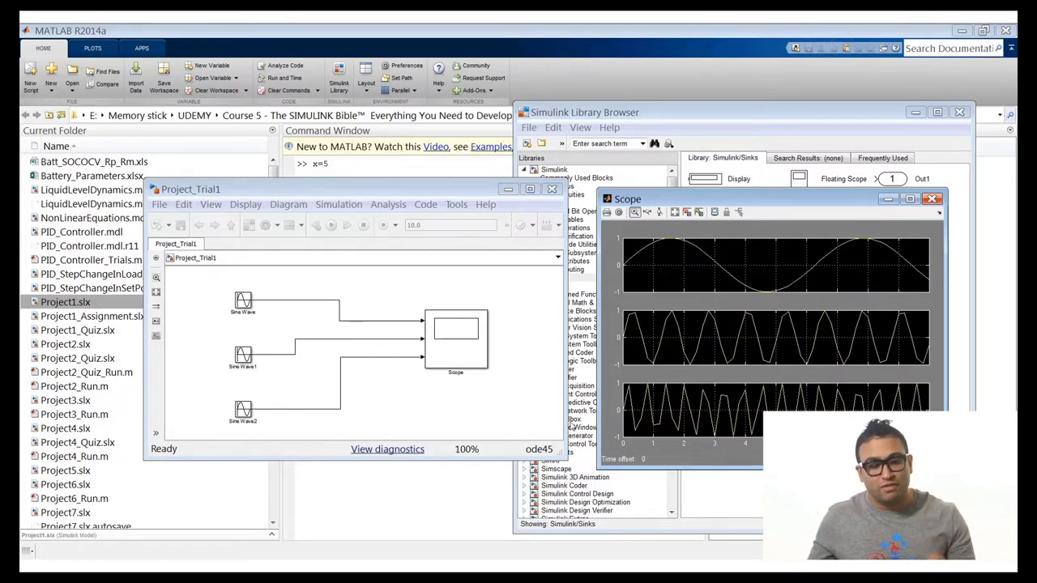
Step: Set the solver's maximum step size to 0.01 in the model configuration parameters
left_click(382, 285)
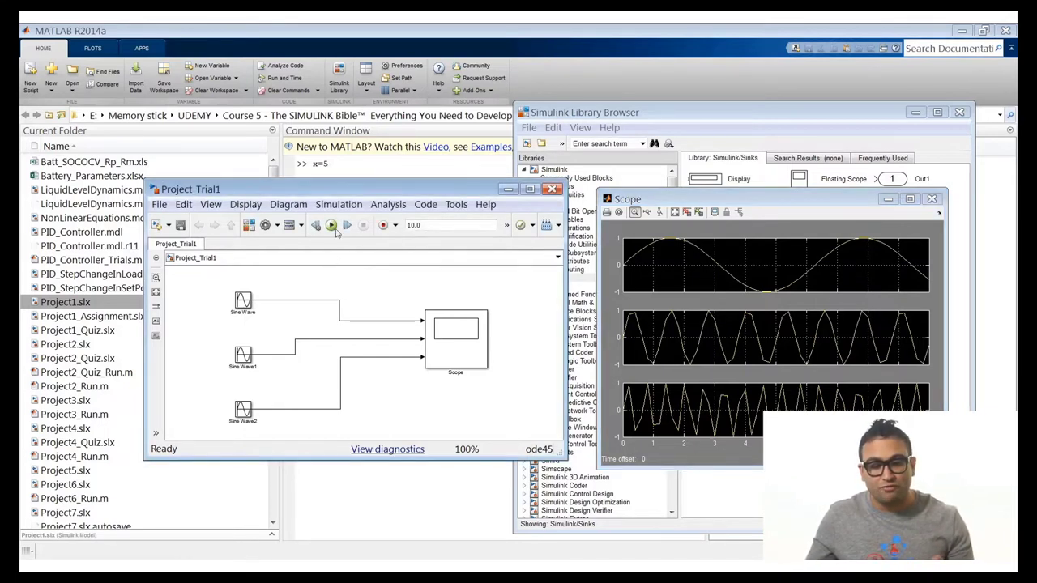
left_click(338, 212)
left_click(356, 239)
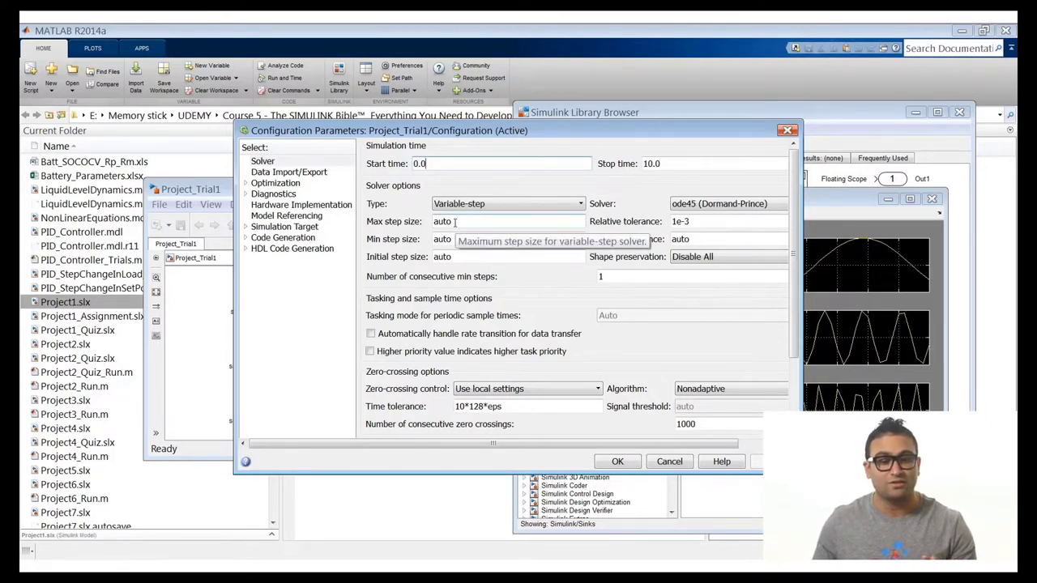
double_click(462, 220)
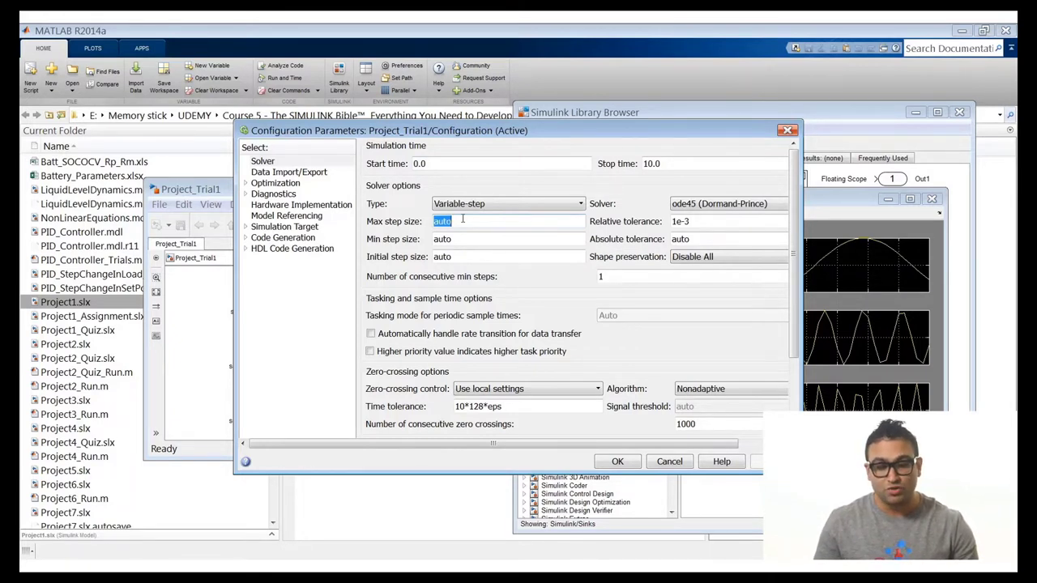
type("0.01")
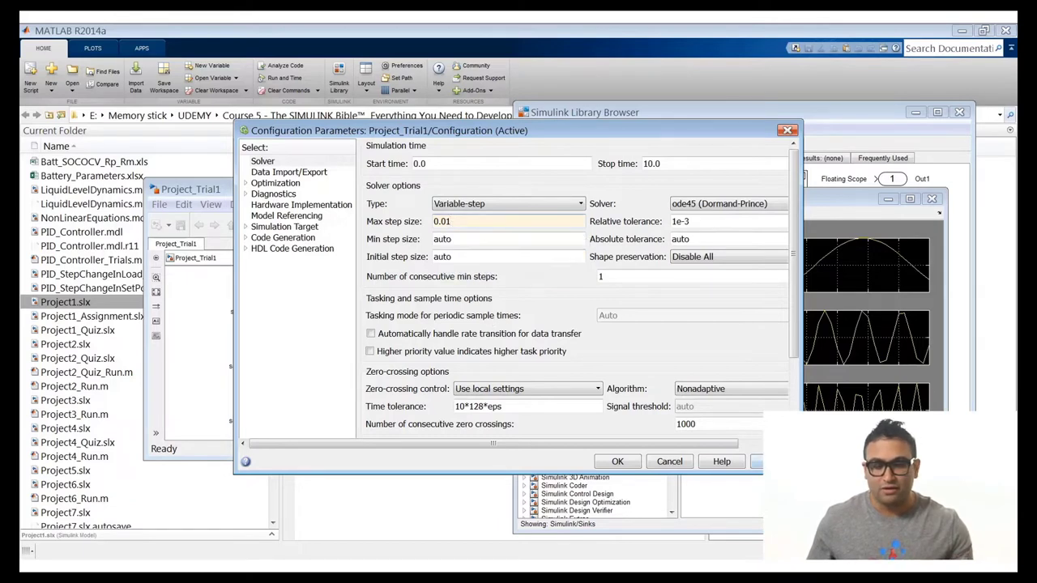
left_click(756, 461)
left_click(617, 461)
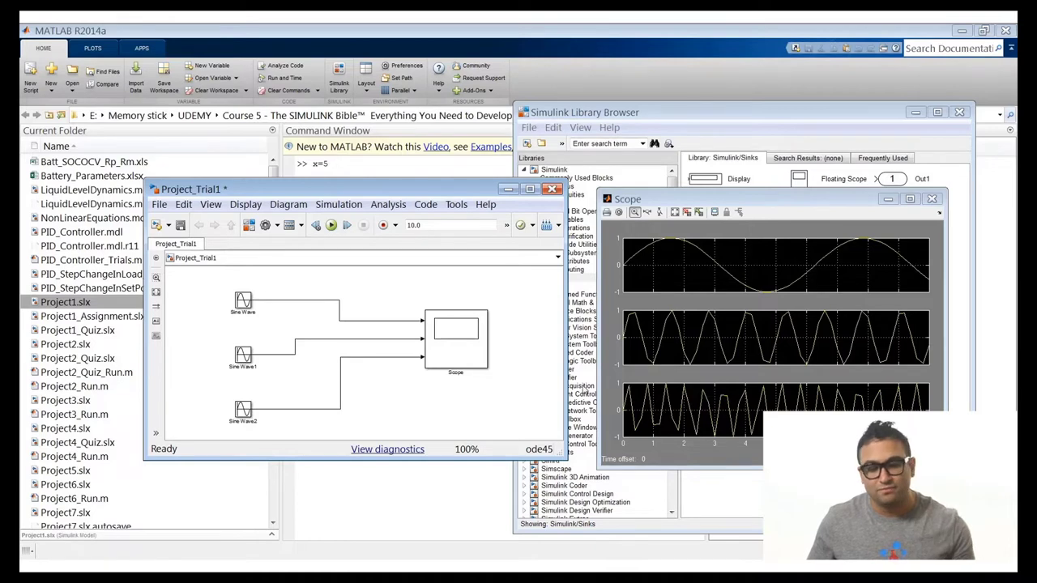
Step: Rerun the simulation, autoscale the Scope plots and examine the smoothness of the waveforms at full-screen size
left_click(331, 226)
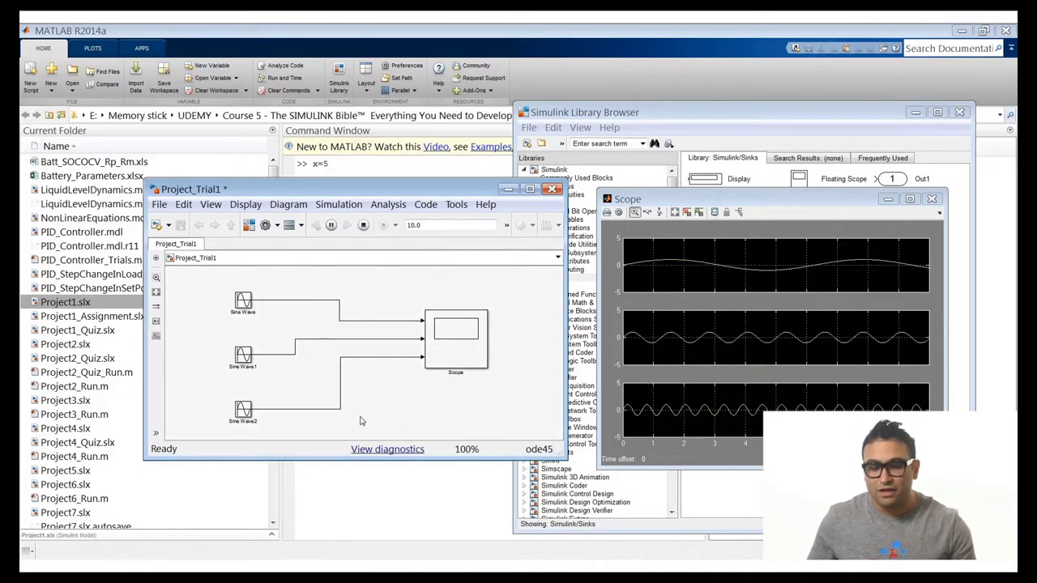
left_click(673, 212)
double_click(761, 200)
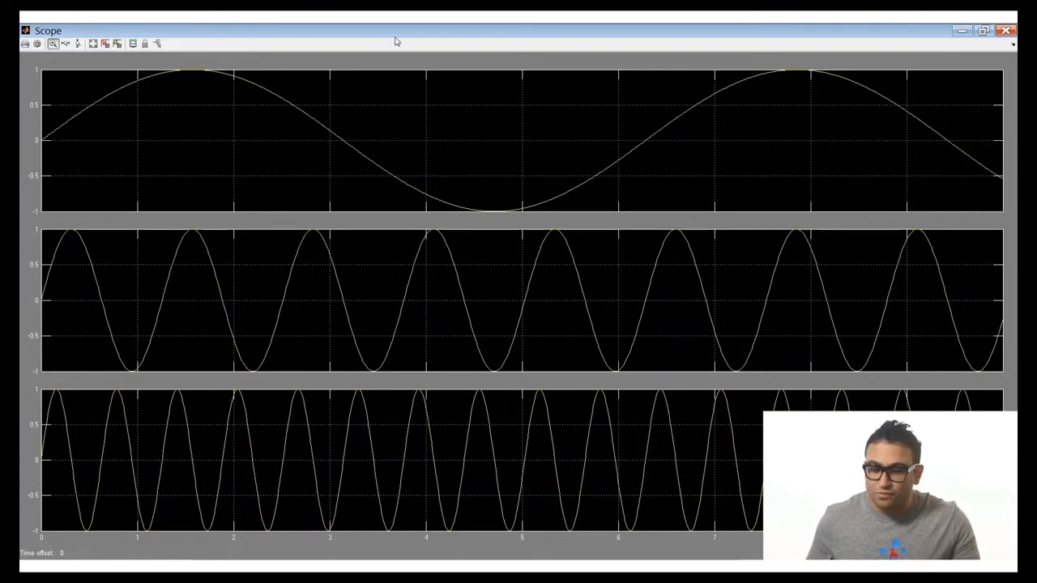
double_click(447, 31)
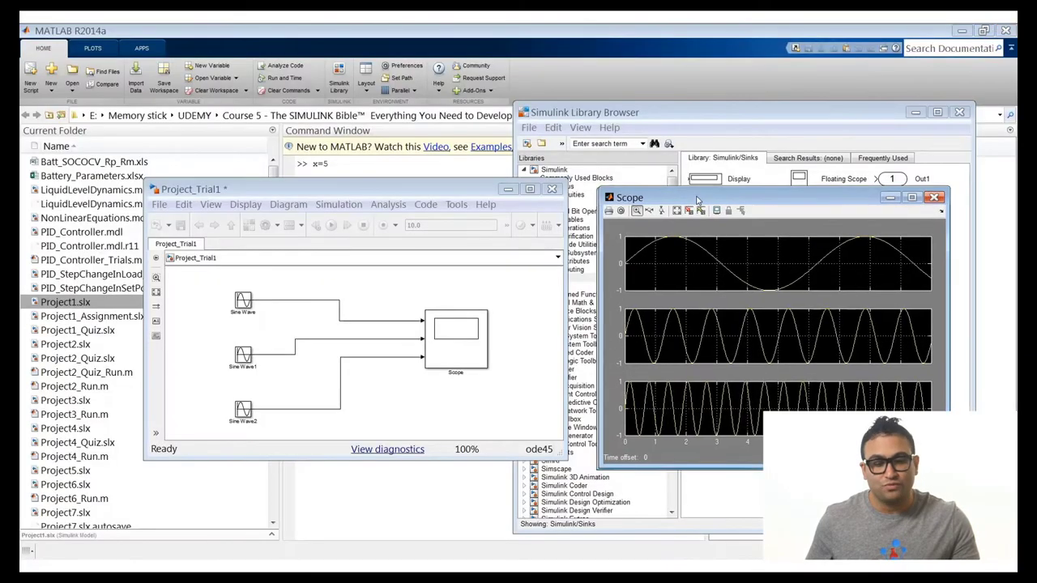
Step: Reposition the Project_Trial1 model window beside the Simulink Library Browser and bring the library browser to the front
left_click_drag(682, 204, 706, 189)
left_click(439, 188)
left_click_drag(435, 189, 360, 155)
left_click(743, 121)
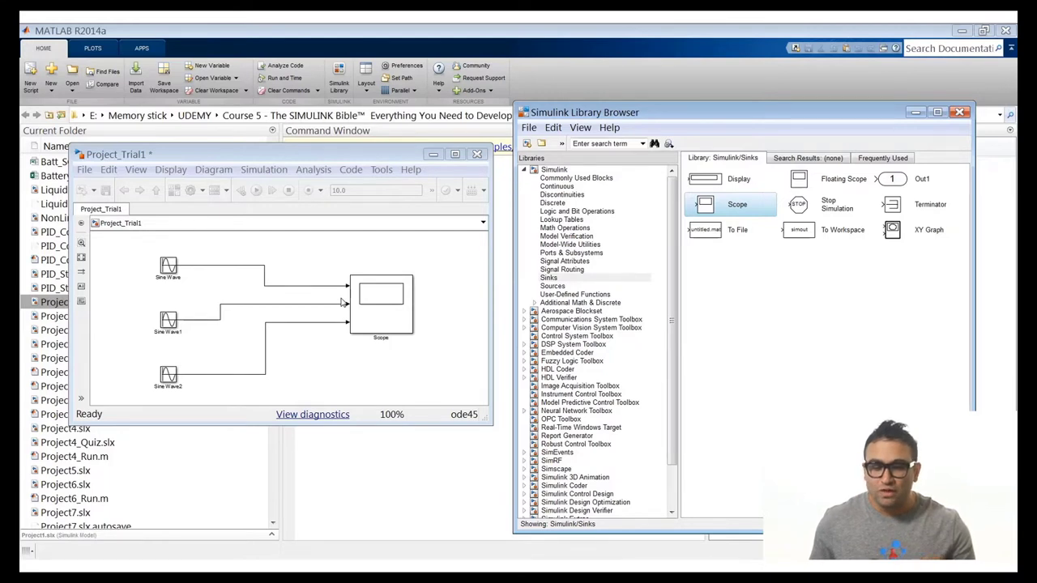
Step: Add a Sum block from the Commonly Used Blocks library to the maximized model, placing it enlarged below the signal lines
left_click(583, 178)
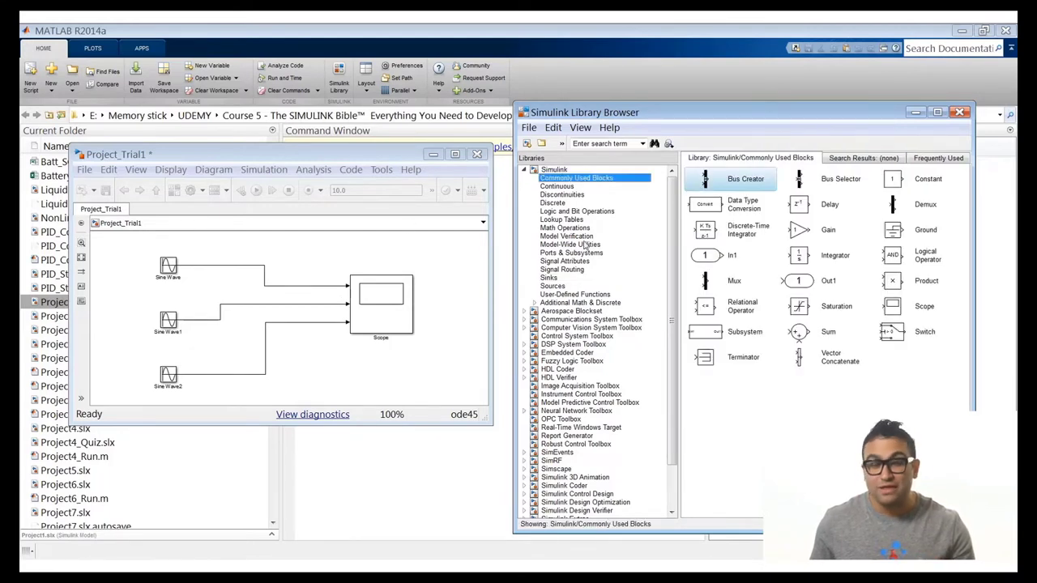
left_click(808, 337)
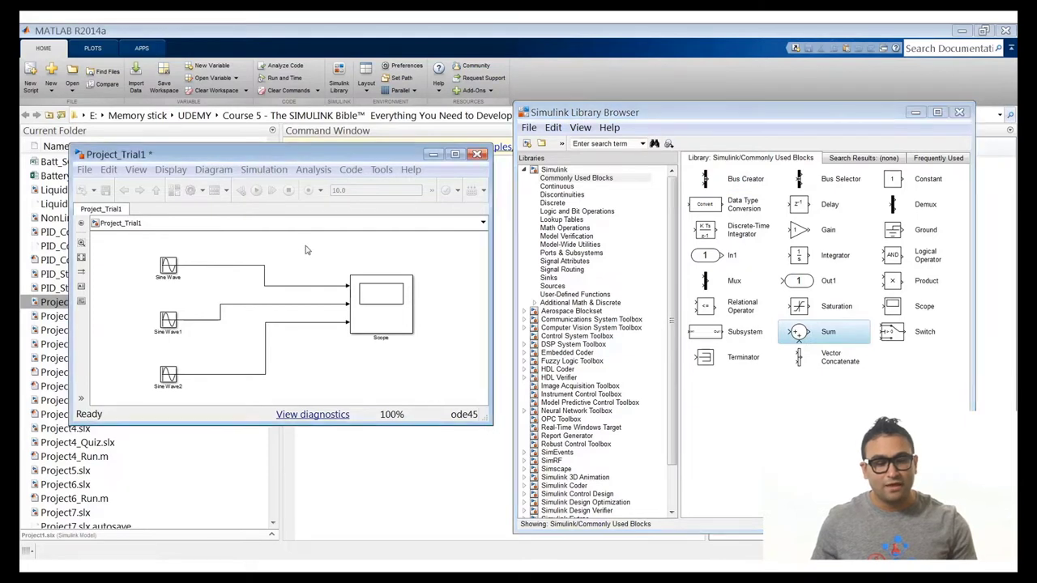
double_click(366, 159)
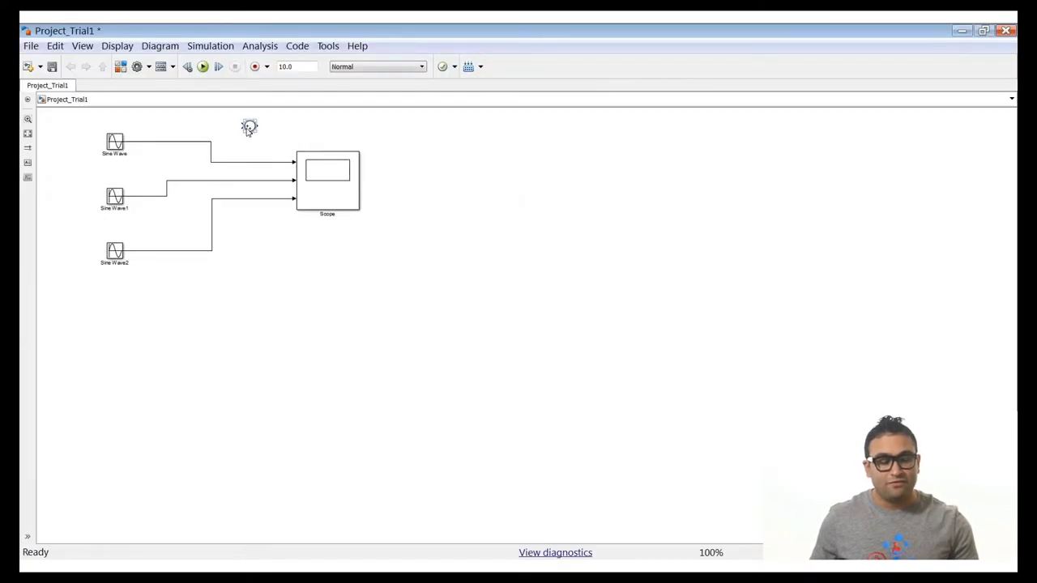
left_click_drag(249, 127, 251, 277)
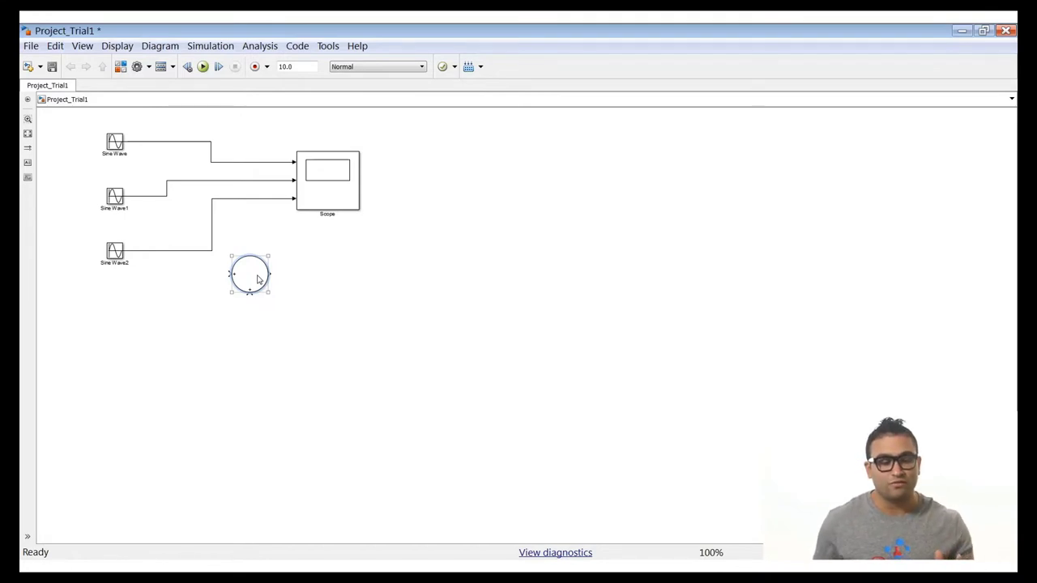
Step: Set the Sum block's list of signs to |+++ and shift the block slightly right in the diagram
double_click(258, 278)
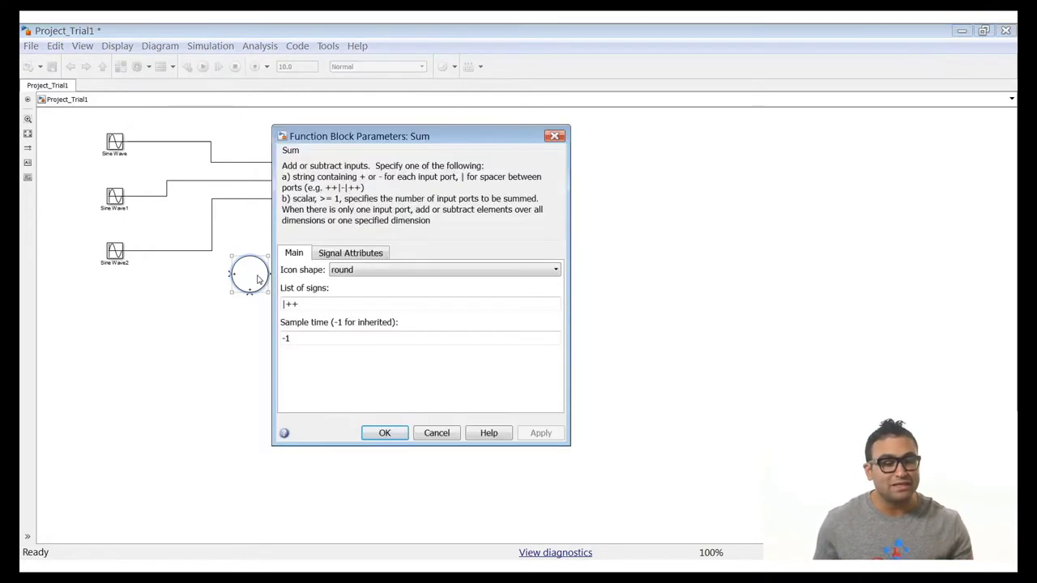
double_click(331, 308)
left_click(336, 303)
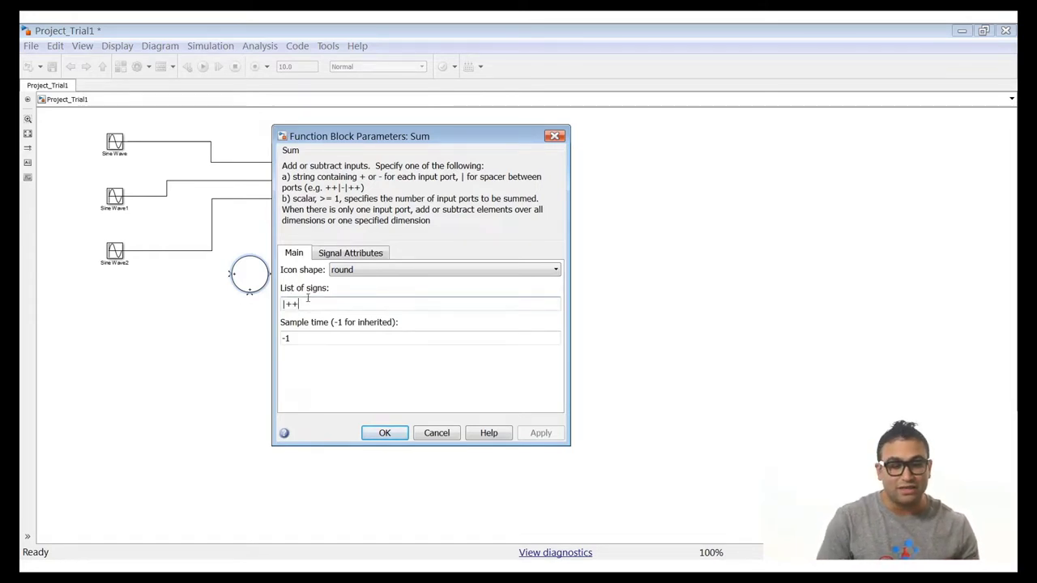
type("+")
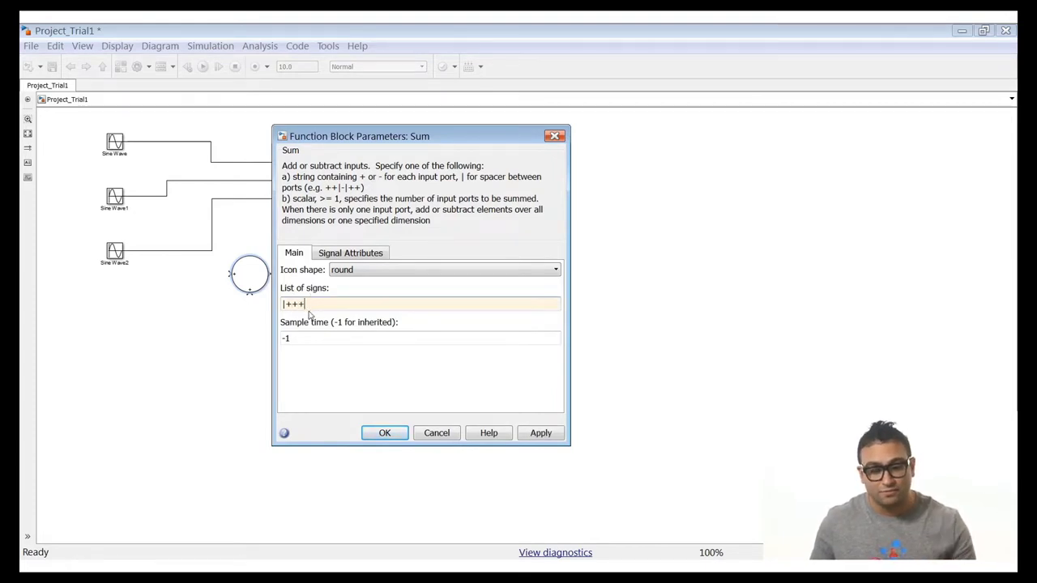
left_click(385, 432)
left_click_drag(249, 279, 266, 278)
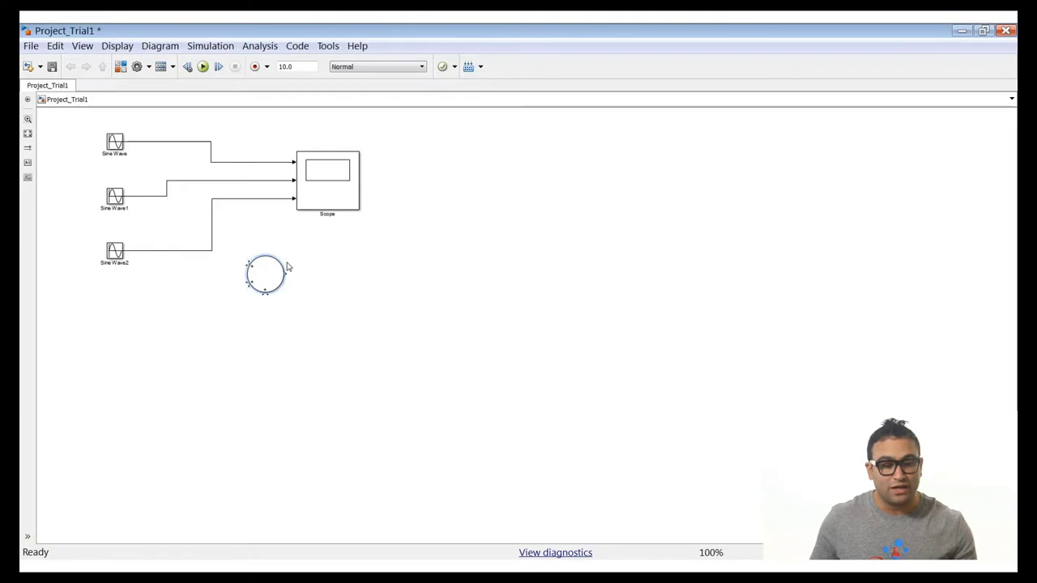
left_click(415, 265)
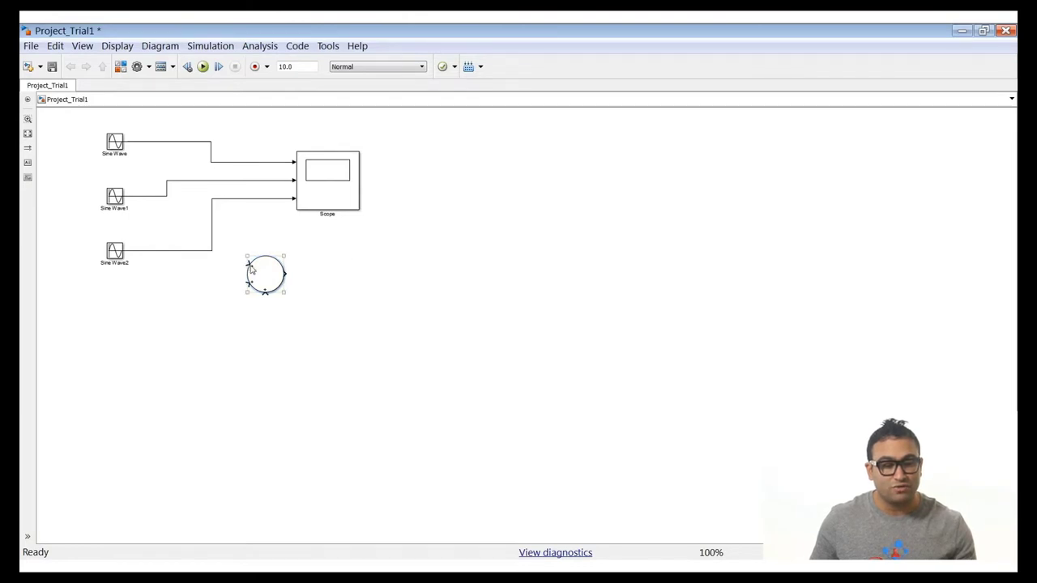
Step: Connect the three Sum inputs to branches of the Sine Wave, Sine Wave1 and Sine Wave2 signal lines, in that order
left_click_drag(248, 263, 225, 162)
left_click(250, 290)
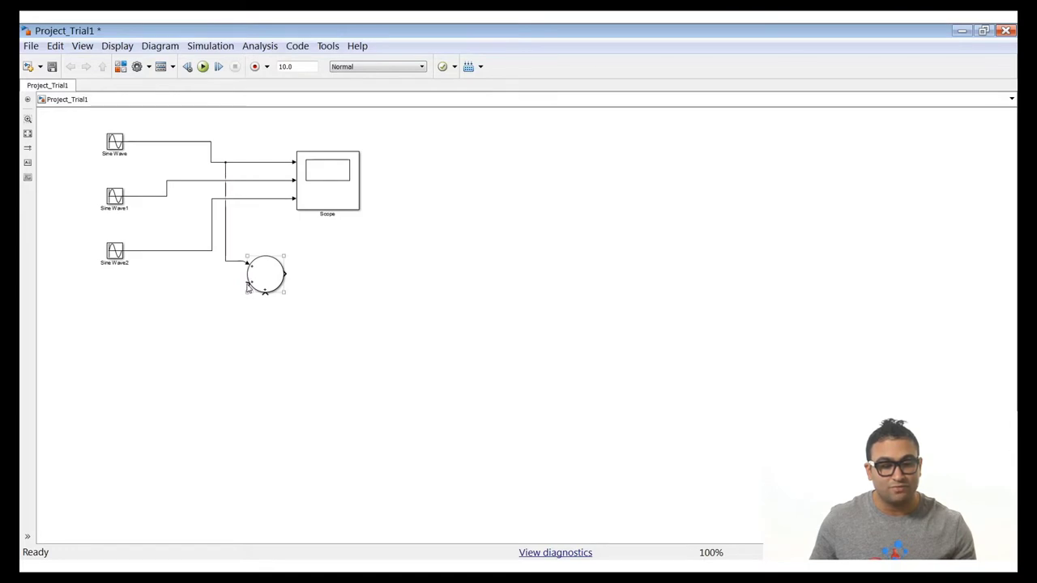
left_click_drag(248, 285, 172, 178)
left_click(189, 297)
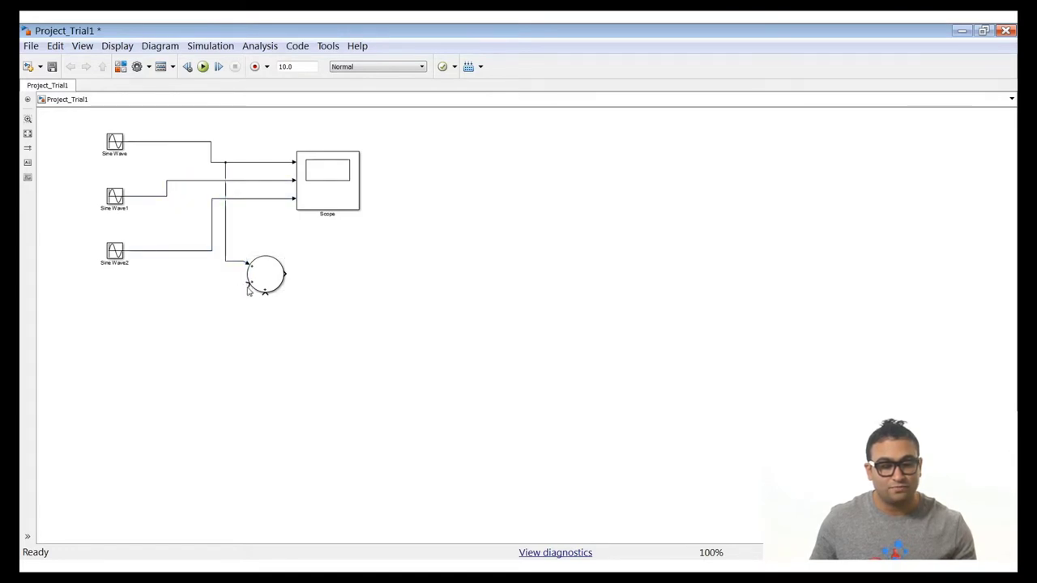
left_click(249, 289)
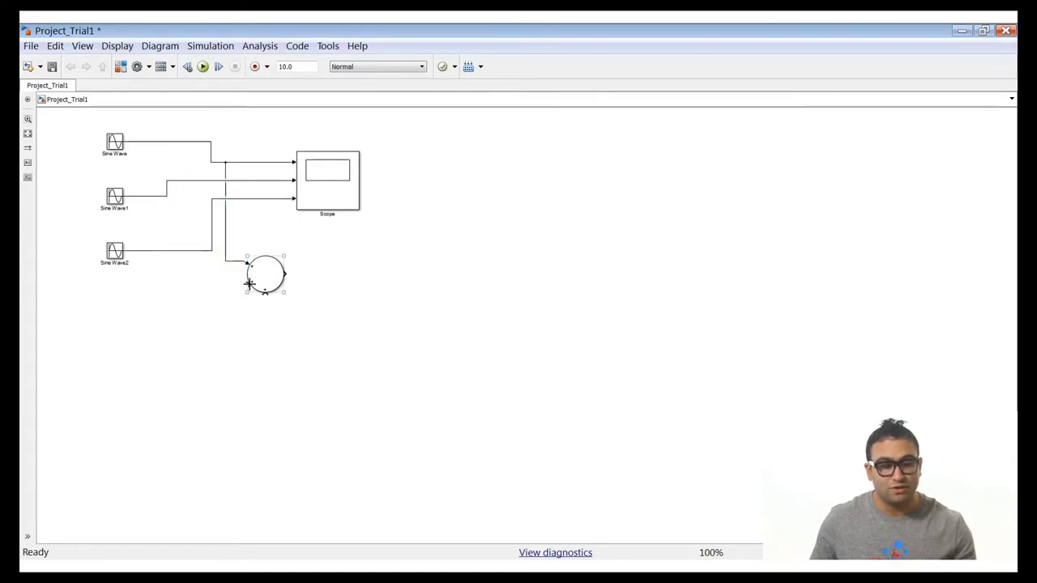
mouse_move(248, 283)
left_mouse_down()
mouse_move(162, 192)
mouse_move(189, 180)
left_mouse_up()
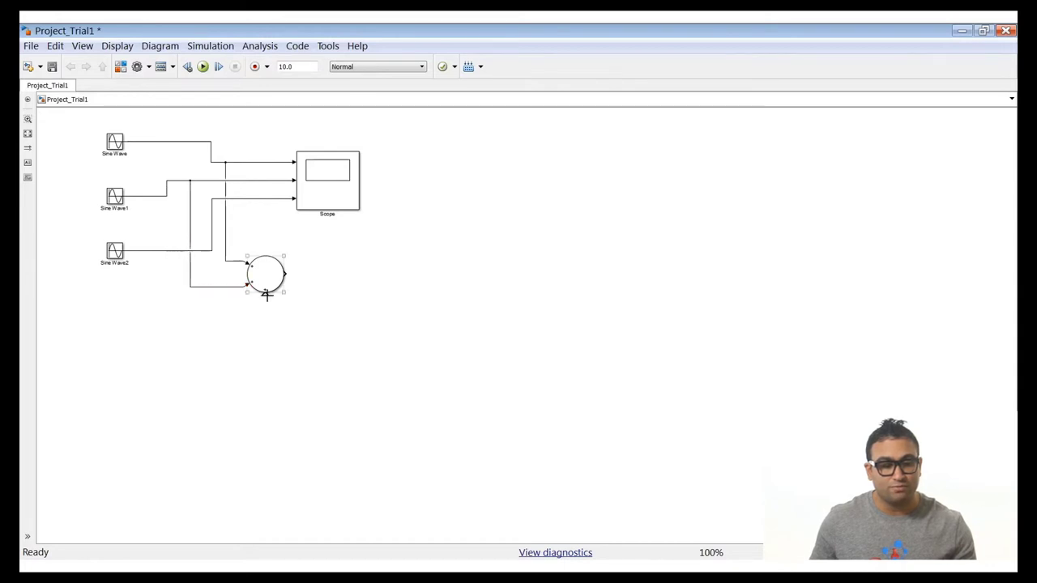
mouse_move(267, 295)
left_mouse_down()
mouse_move(116, 262)
mouse_move(158, 251)
left_mouse_up()
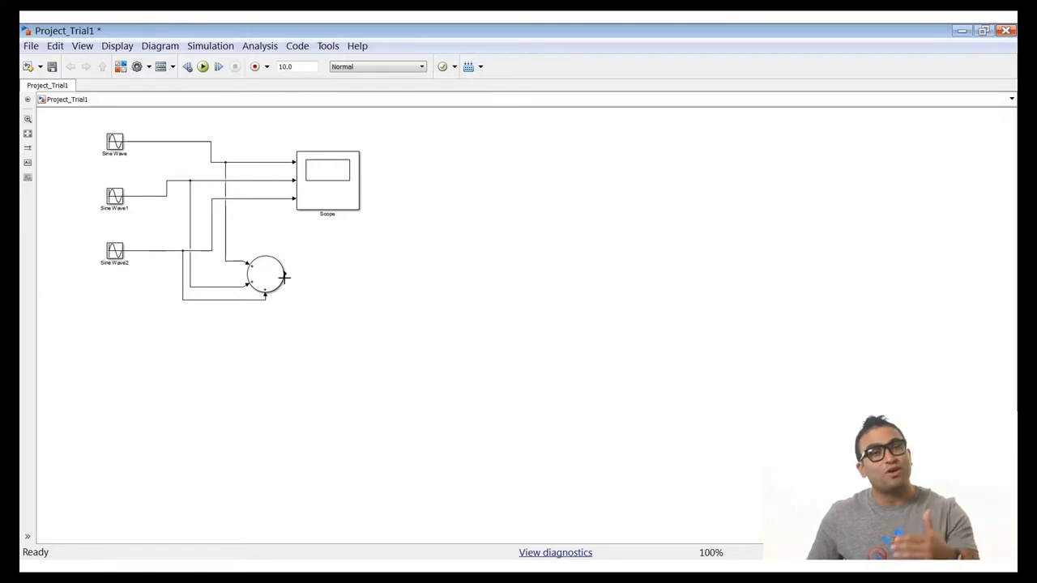
left_click(285, 279)
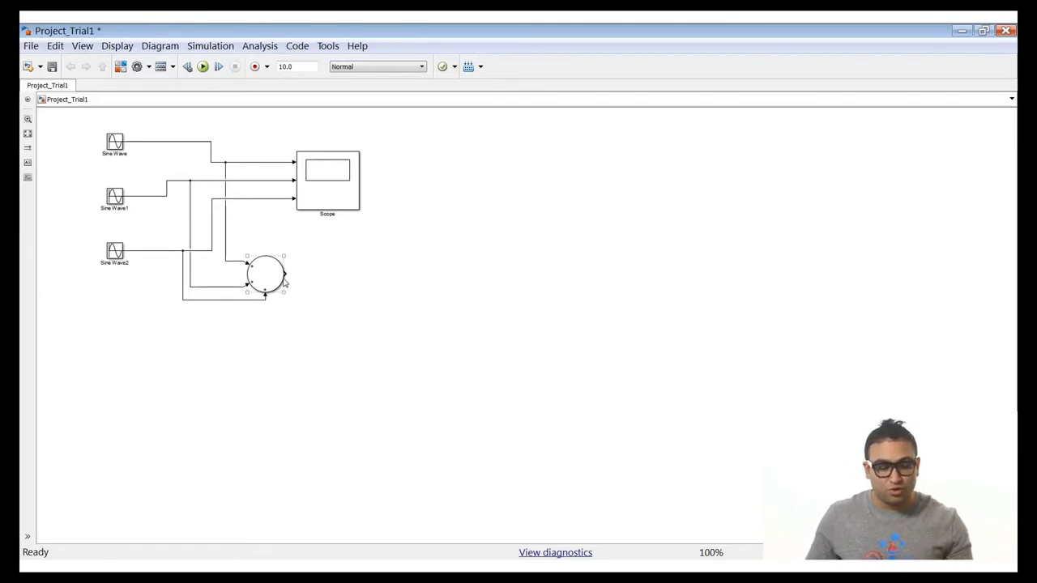
left_click(425, 350)
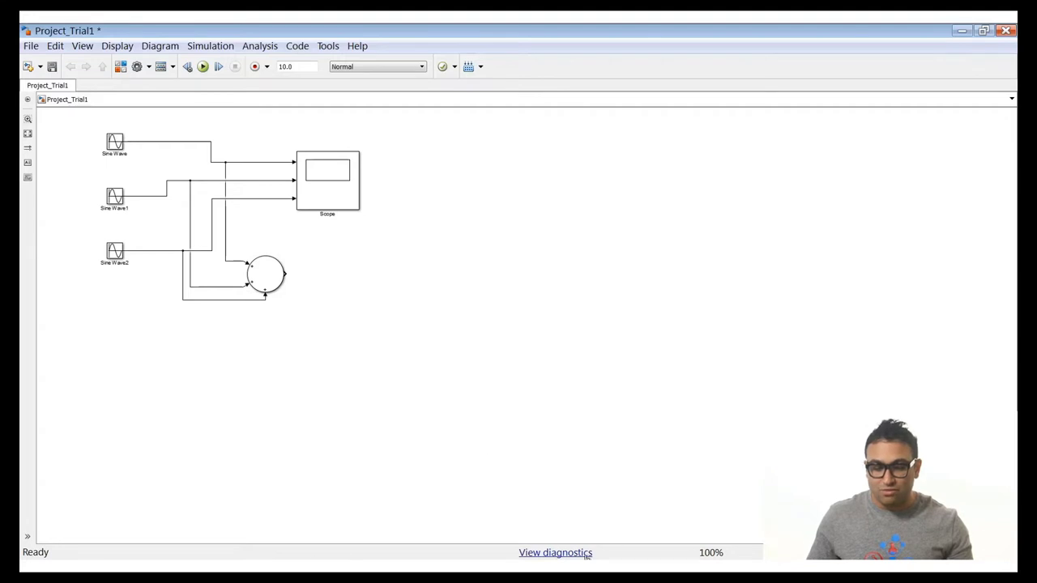
Step: Add a second Scope from the Sinks library and connect it to the Sum block's output
left_click(587, 558)
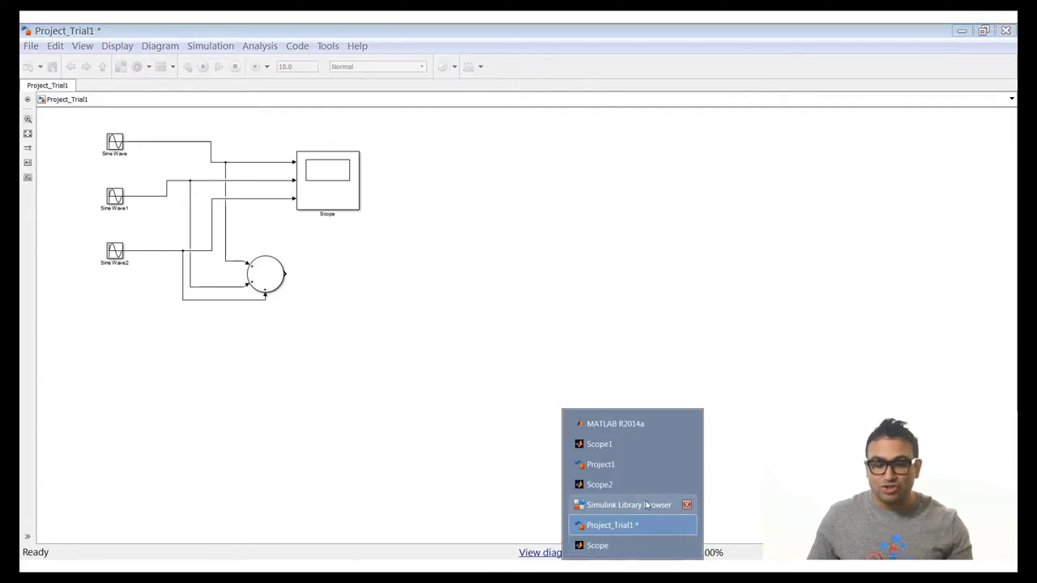
left_click(646, 505)
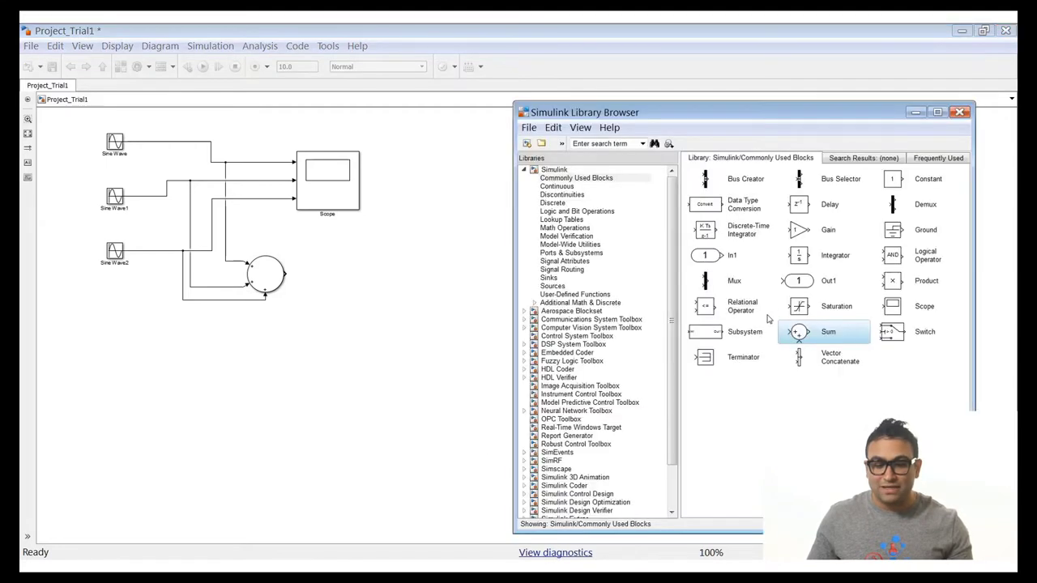
left_click(553, 286)
left_click(548, 278)
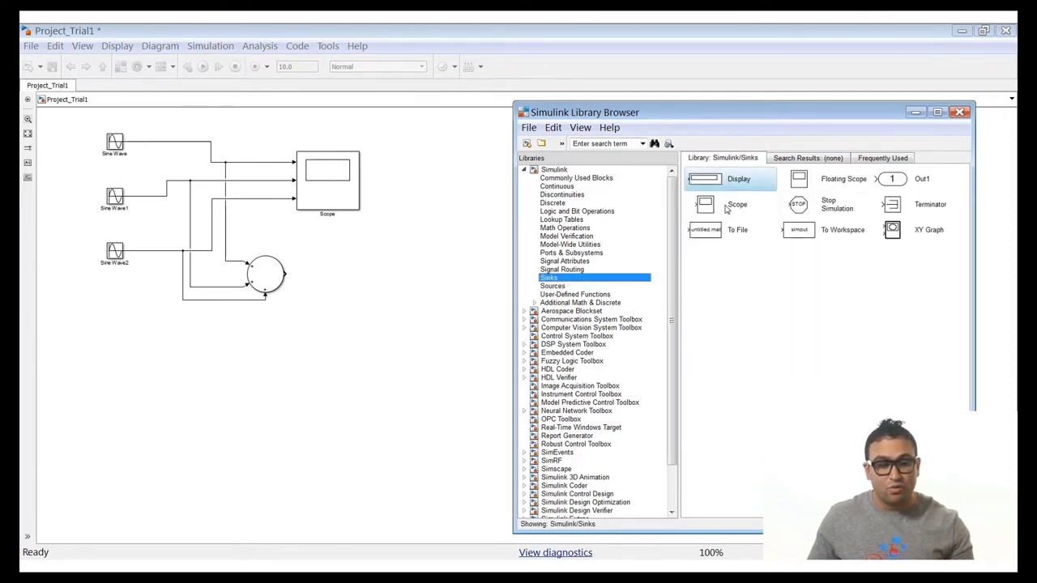
left_click_drag(726, 209, 285, 274)
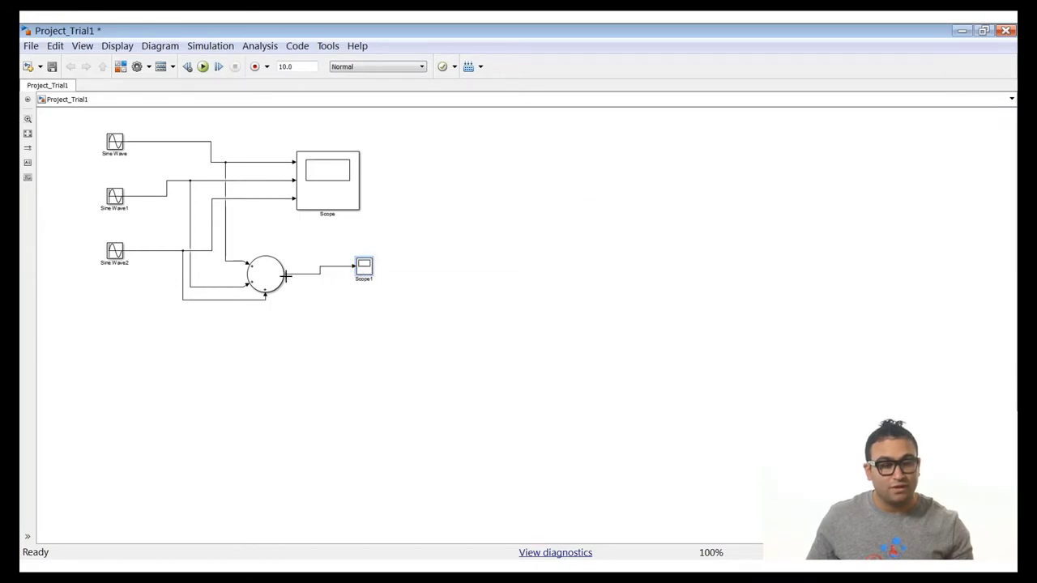
left_click(316, 336)
Step: Save and simulate the model, and examine the summed signal on the new Scope, autoscaled at full-screen size, before setting its window aside
left_click(52, 66)
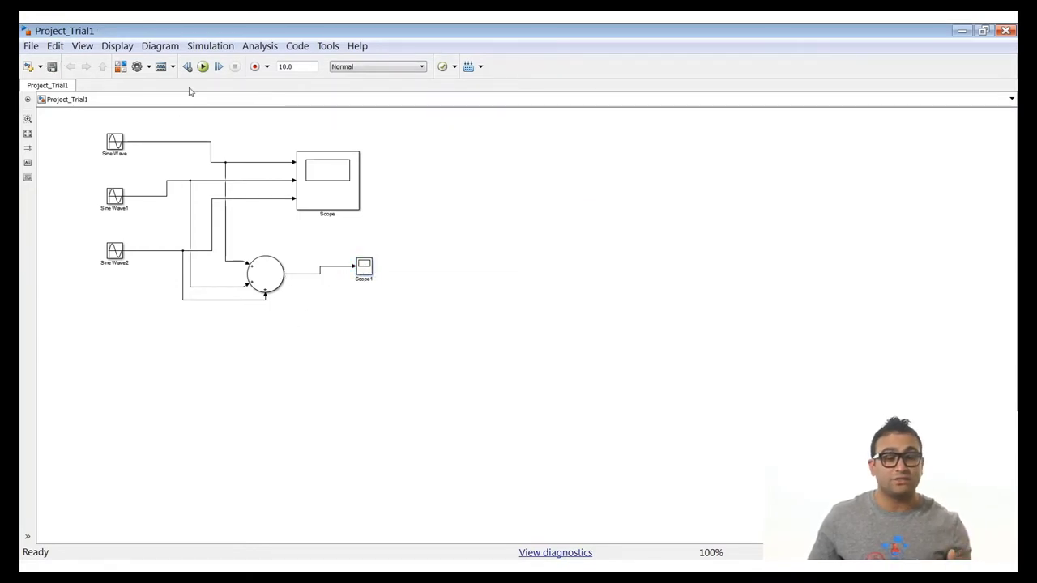
left_click(203, 68)
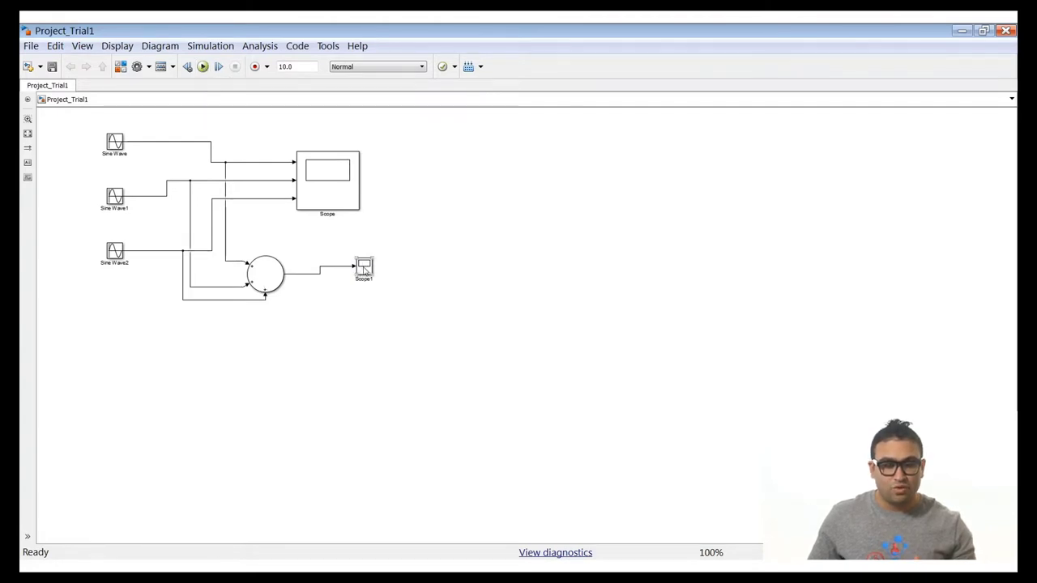
double_click(364, 271)
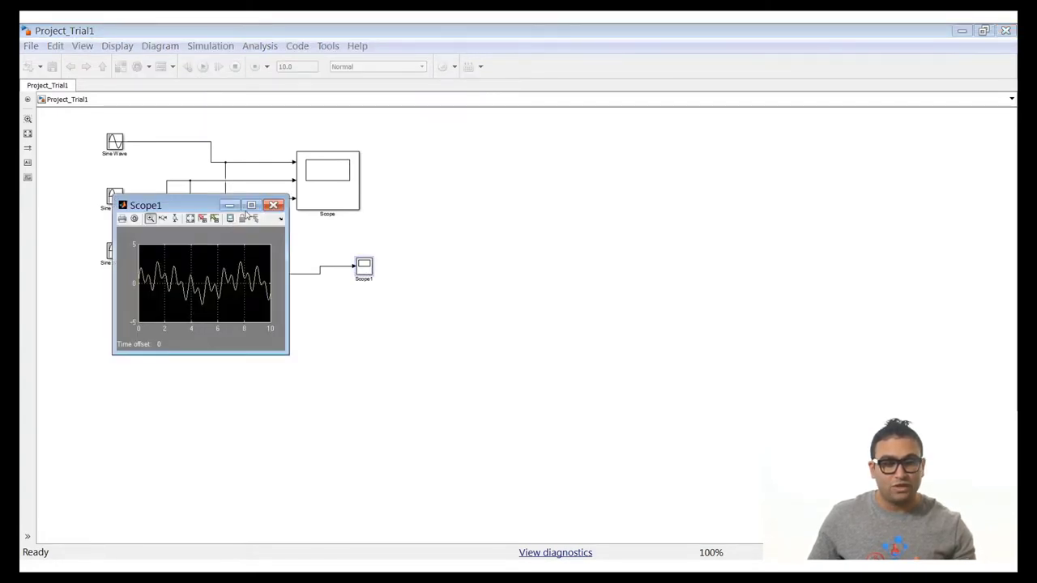
left_click(251, 205)
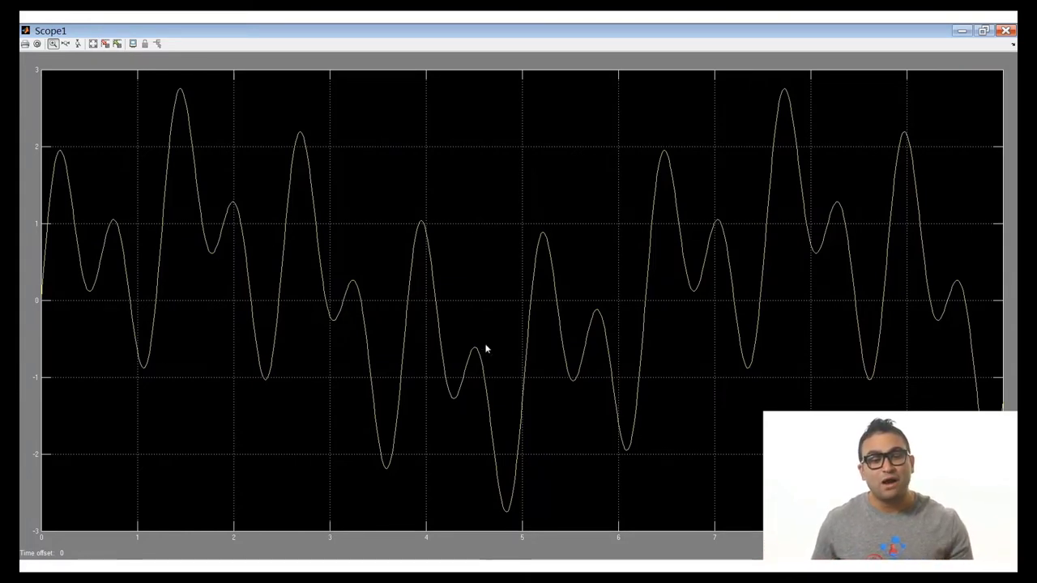
double_click(483, 30)
left_click_drag(505, 60, 642, 173)
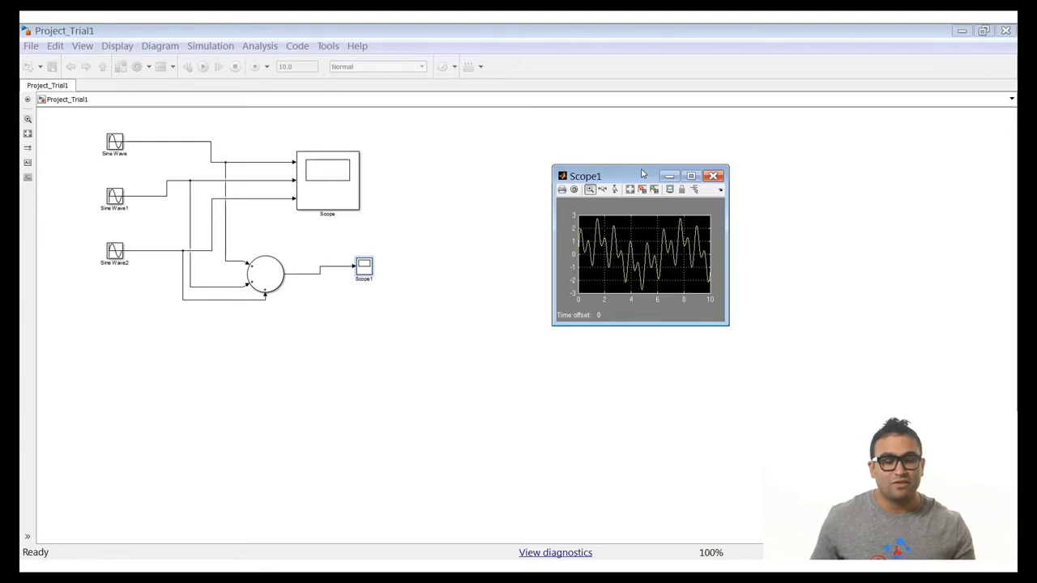
Step: Align the new Scope block with the Sum output and resize the restored model window to fit the whole diagram
left_click_drag(359, 270, 369, 276)
left_click_drag(590, 30, 303, 138)
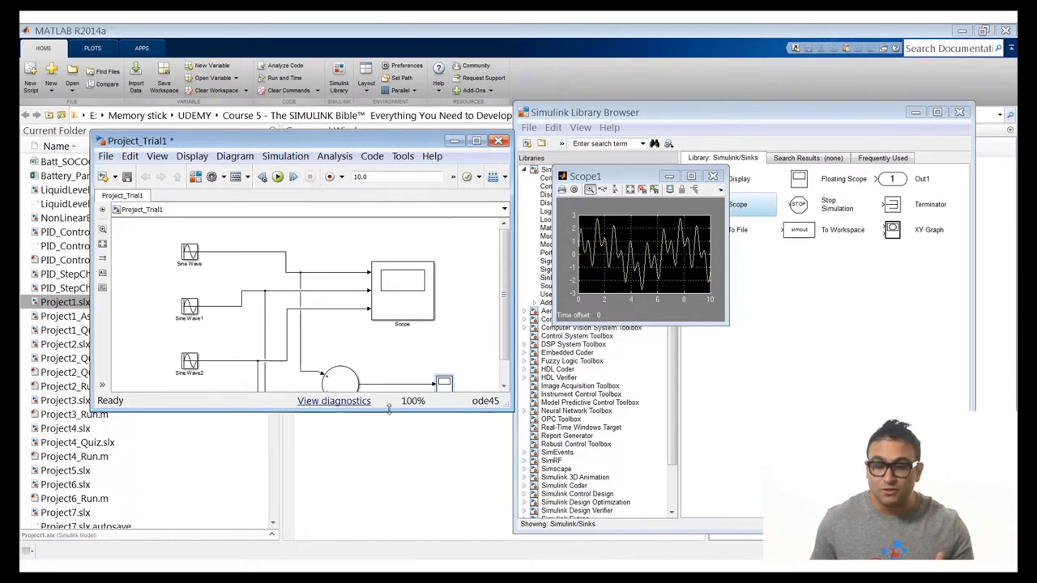
left_click_drag(389, 409, 389, 472)
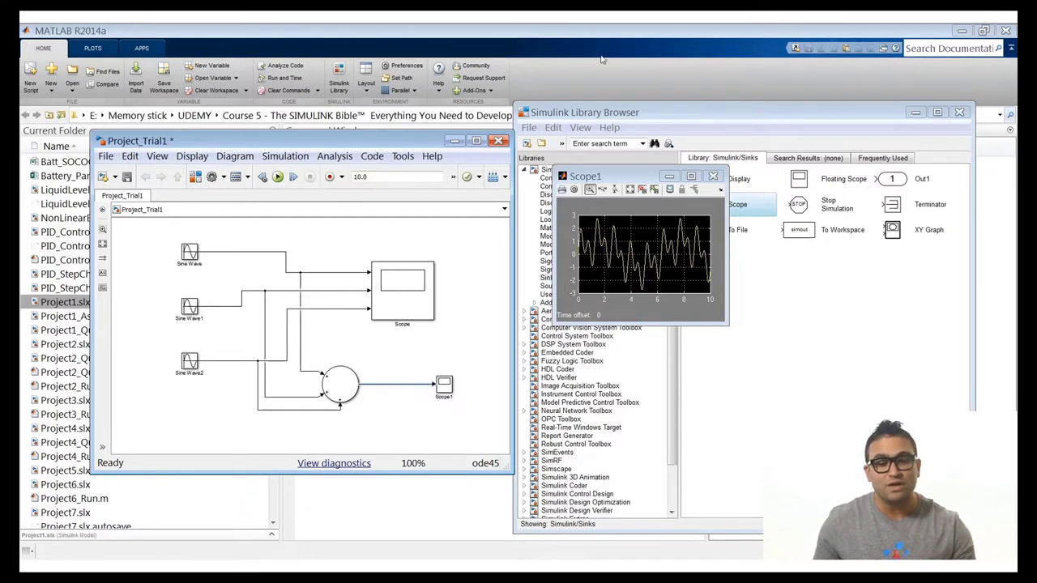
Step: Check the workspace variables in the MATLAB main window, and bring the Project_Trial1 model back in a larger window
left_click(615, 33)
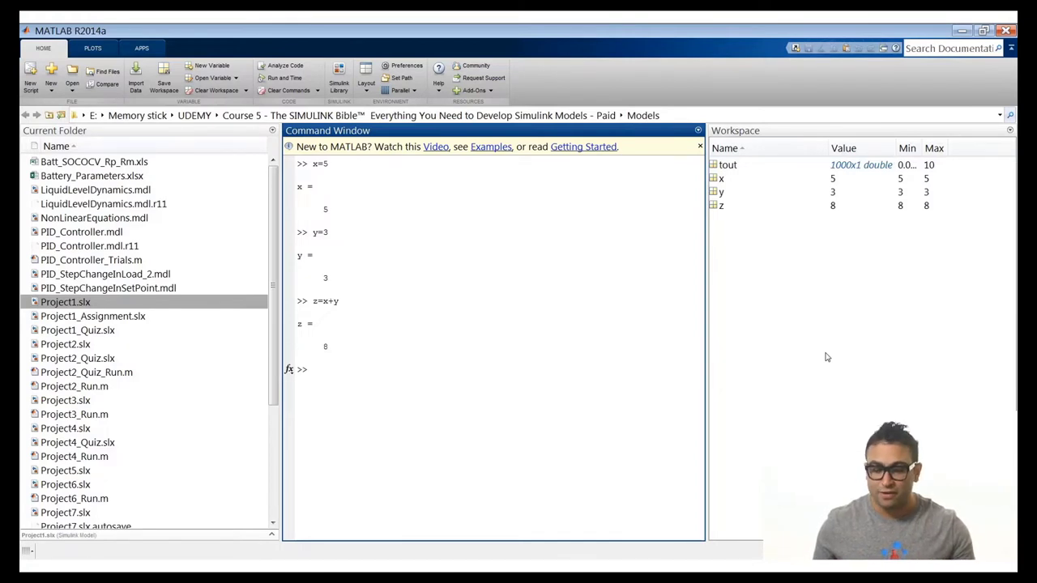
left_click(632, 576)
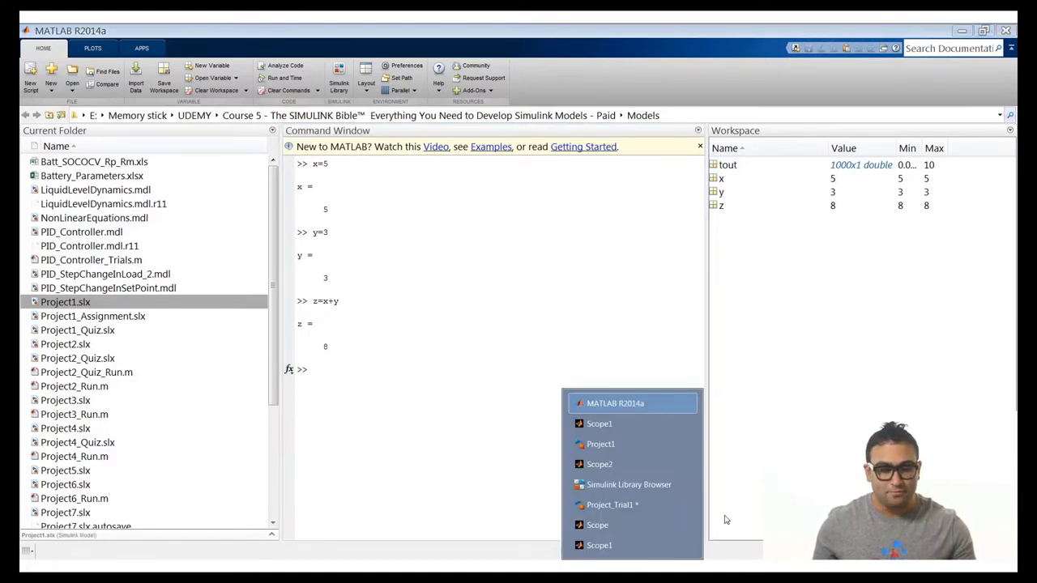
left_click(630, 505)
left_click_drag(319, 144, 528, 107)
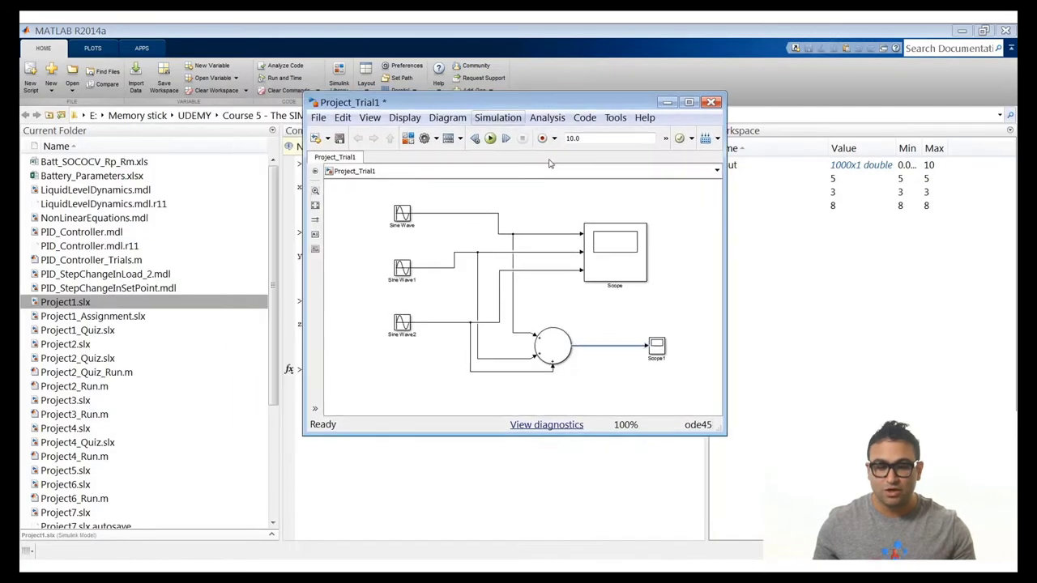
left_click_drag(724, 434, 905, 515)
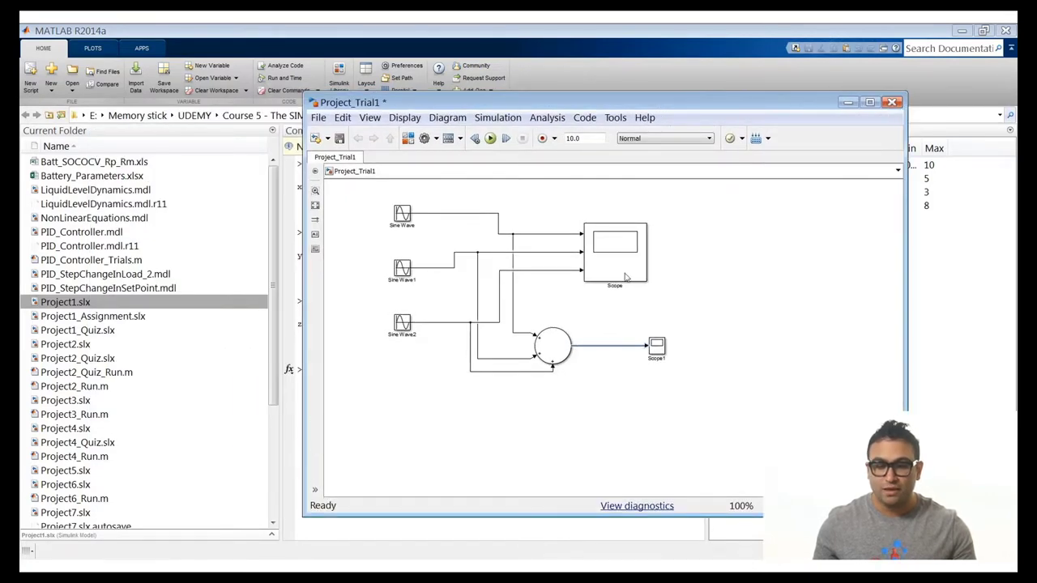
Step: Move both Scope blocks farther right in the diagram and reposition the model window so the workspace variables are uncovered
left_click_drag(625, 276, 677, 281)
left_click_drag(660, 347, 676, 347)
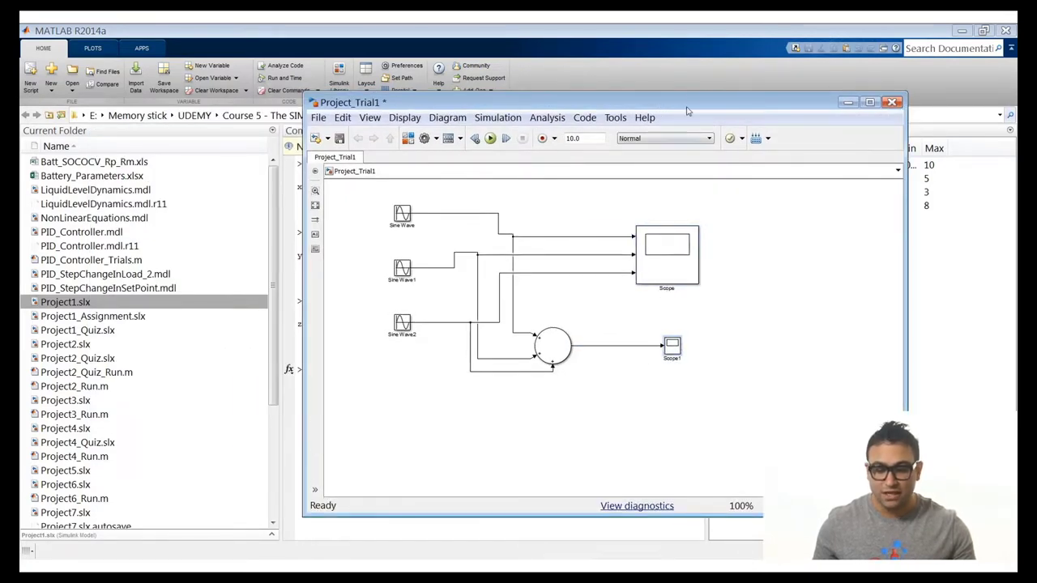
left_click_drag(687, 110, 403, 150)
Step: Add a To Workspace block from the Simulink Sinks library to the Project_Trial1 model, placed just below the Scope1 block
mouse_move(656, 541)
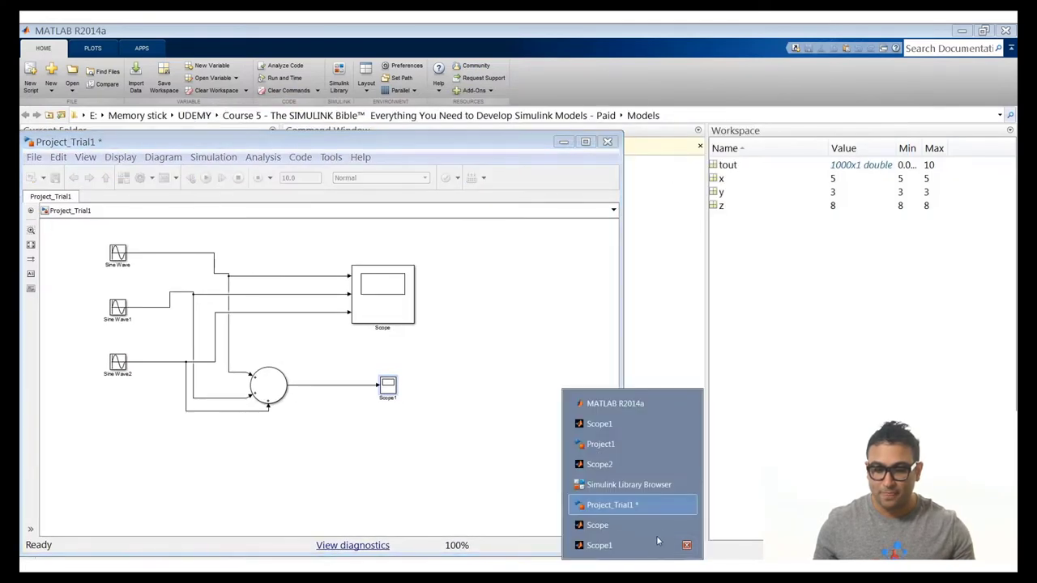
left_click(629, 484)
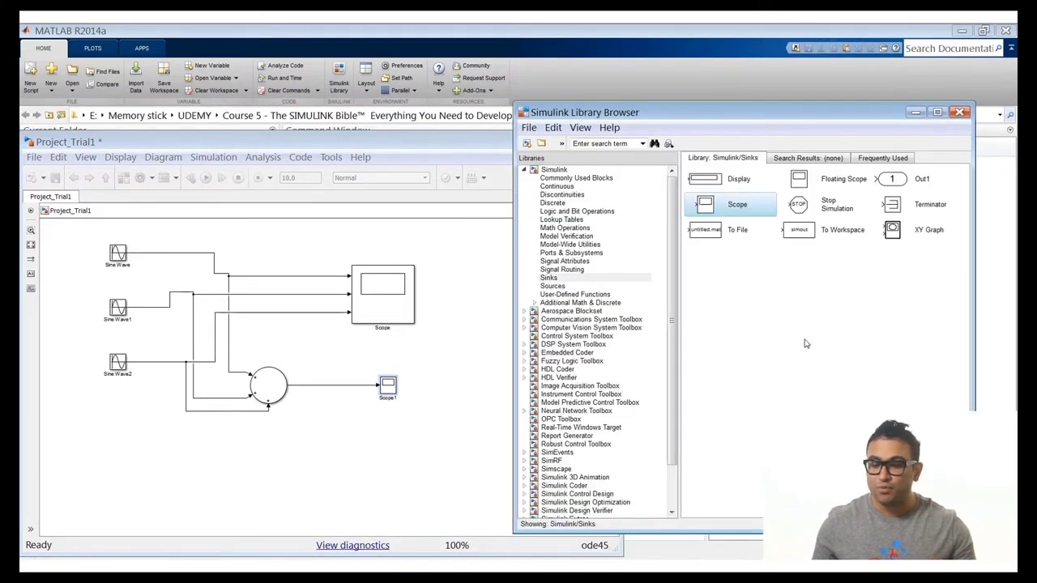
left_click(576, 279)
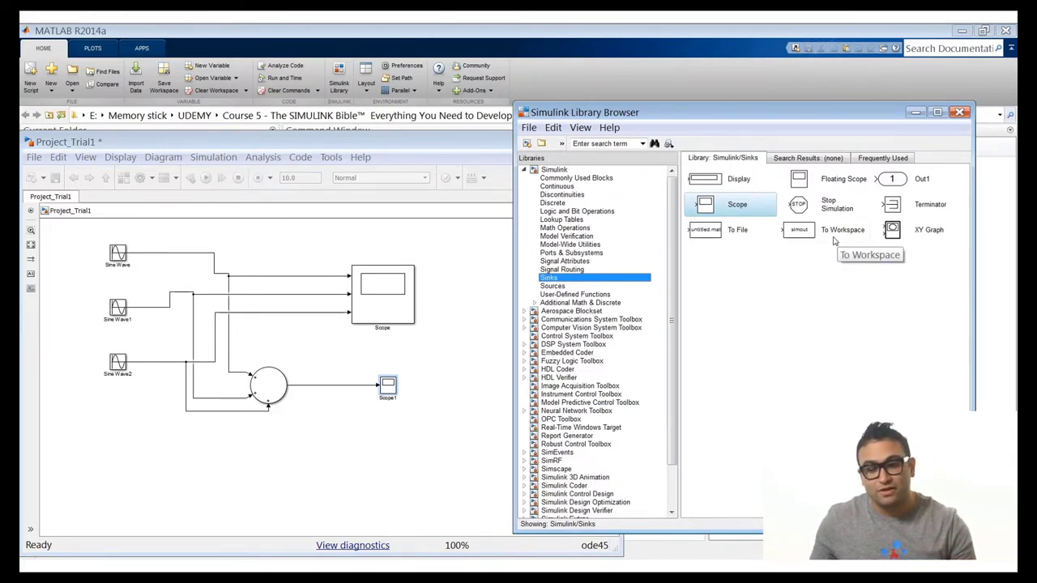
left_click_drag(828, 239, 442, 401)
left_click_drag(381, 436, 393, 440)
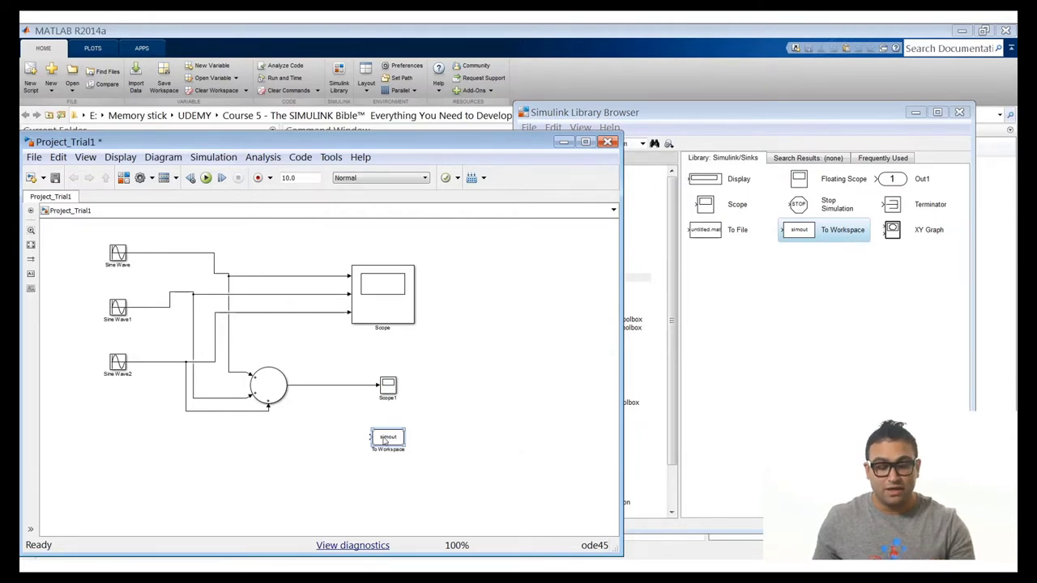
Step: Set the To Workspace block's variable name to Sum_OUT and accept its parameters
double_click(386, 440)
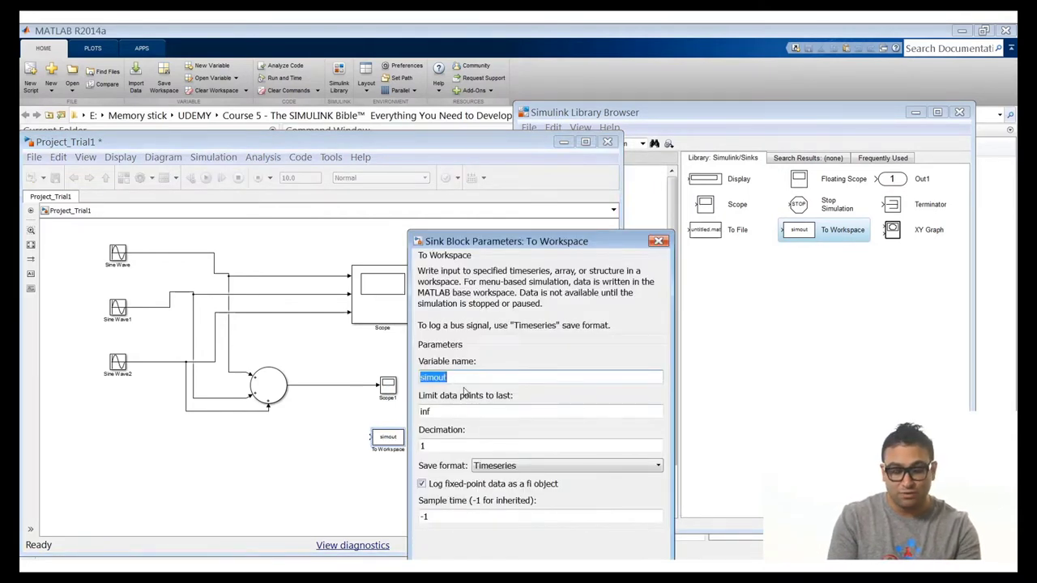
key("BackSpace")
type("Su")
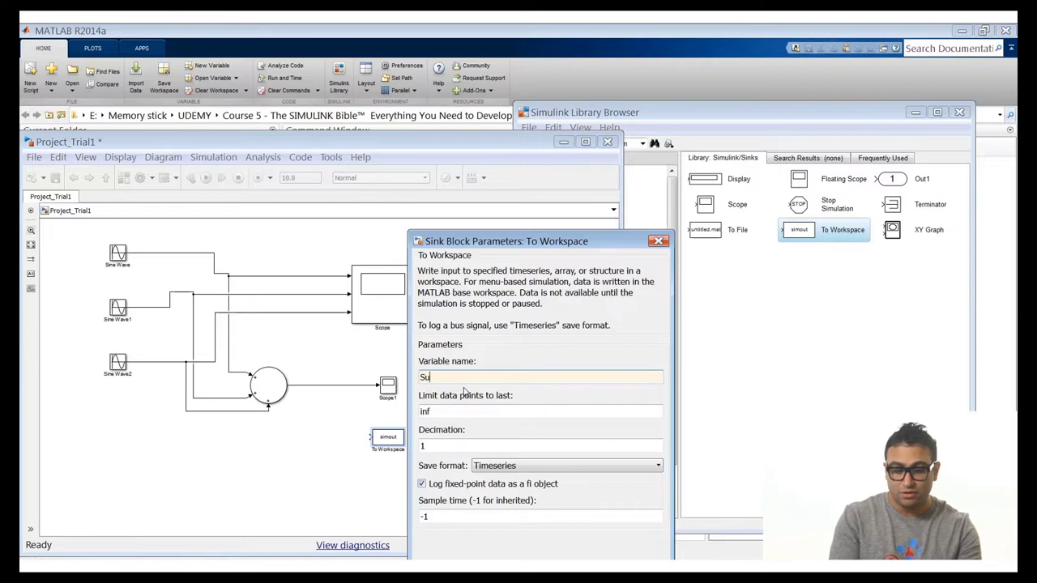
type("mmation_OUT")
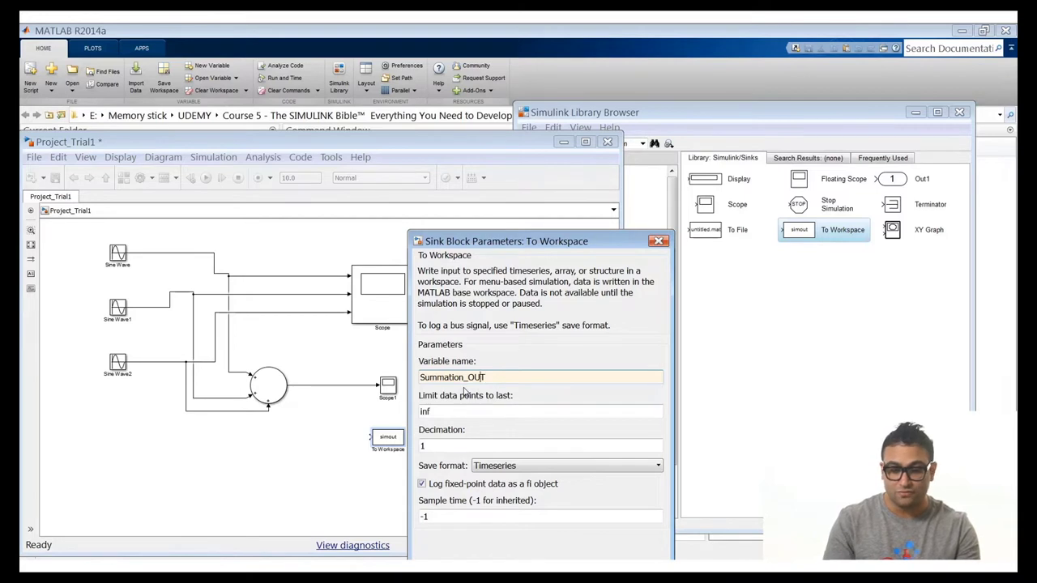
key("Left")
key("Left")
key("Left")
key("Left")
key("BackSpace")
key("BackSpace")
key("BackSpace")
key("BackSpace")
key("BackSpace")
key("BackSpace")
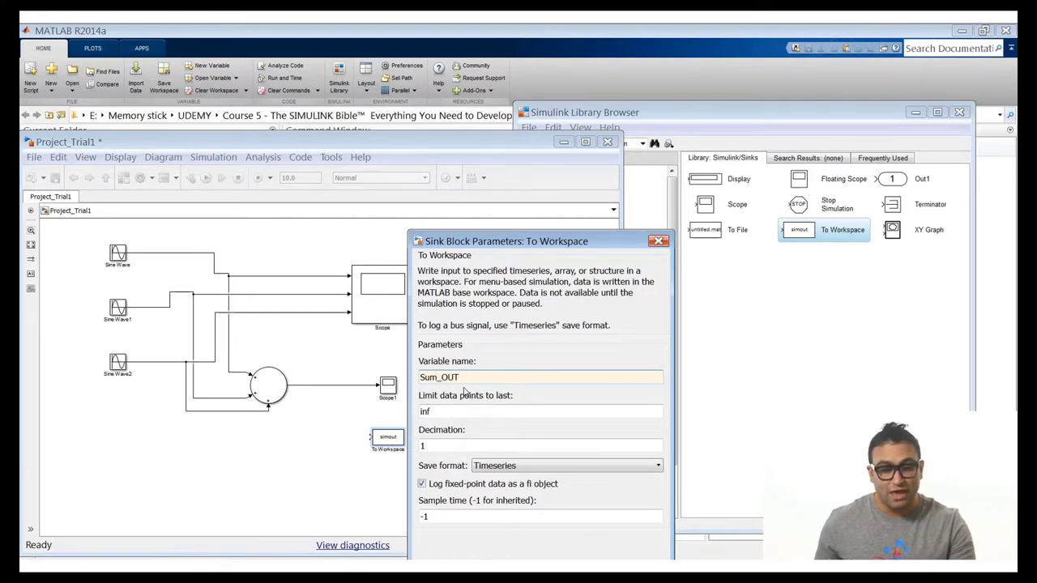
key("Return")
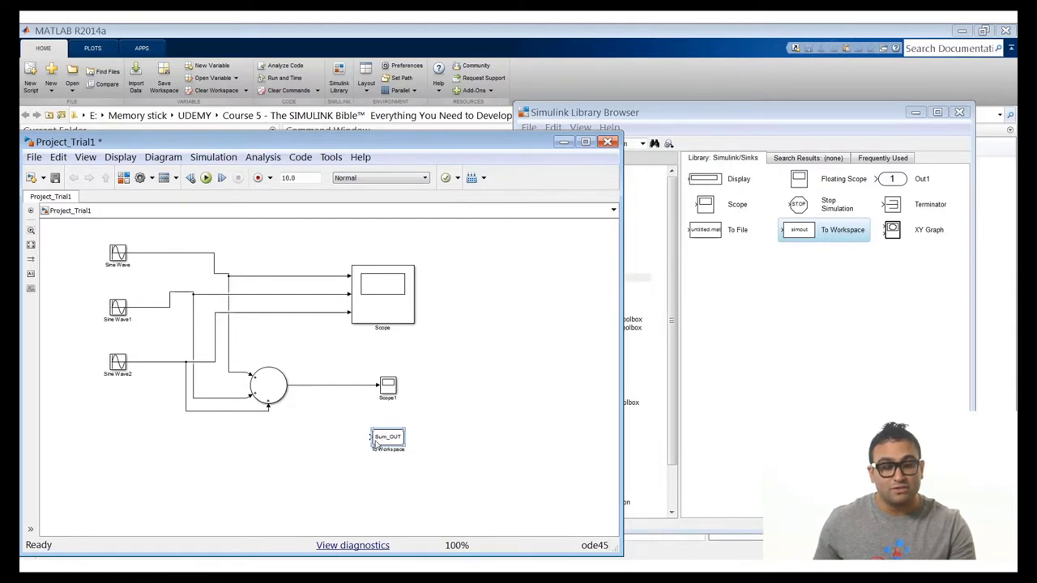
Step: Connect the Sum_OUT block's input to the Sum block's output line, and save and simulate the model
left_click_drag(371, 438, 305, 386)
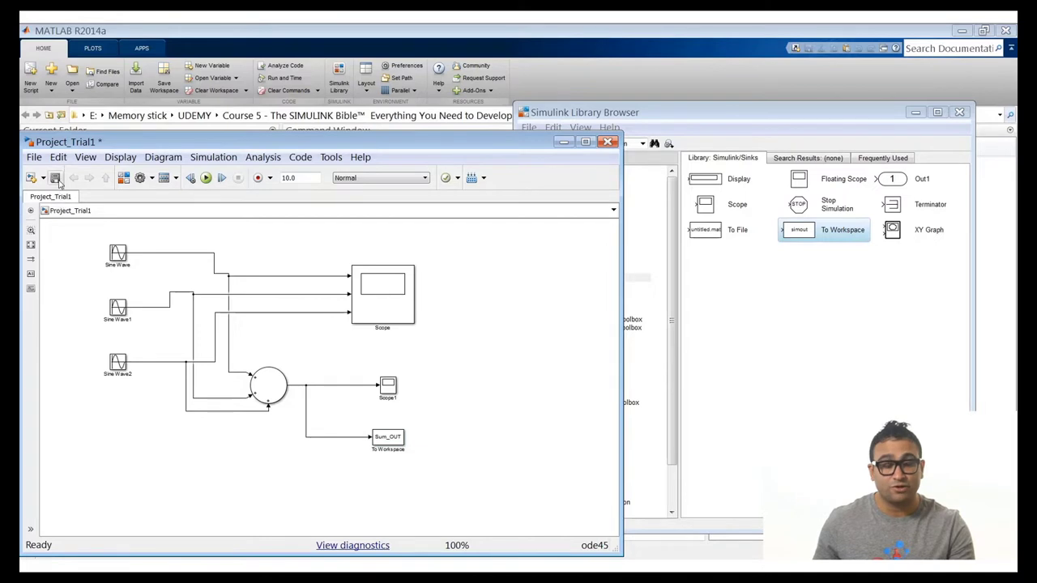
left_click(205, 178)
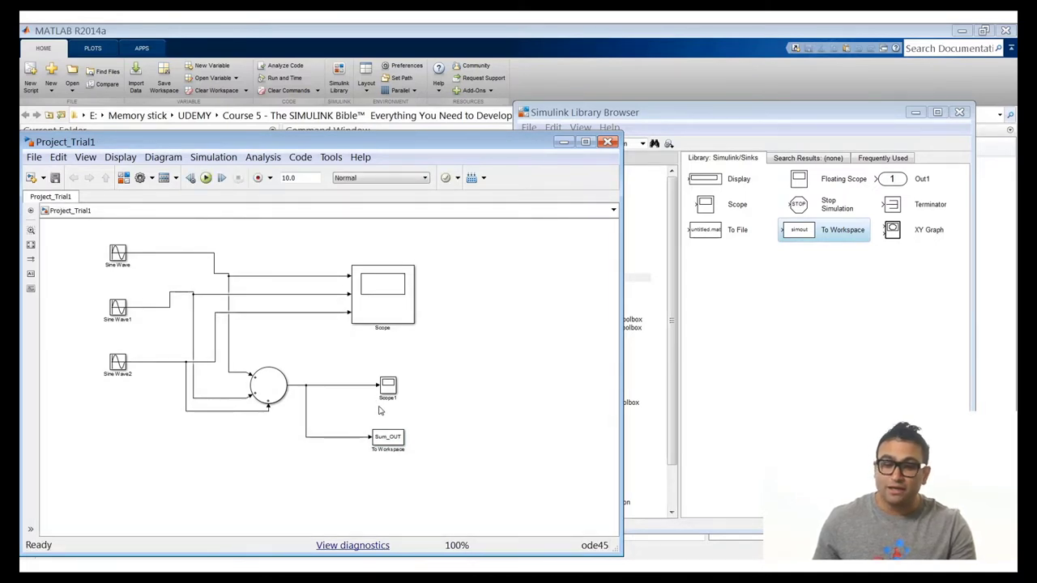
Step: Switch to the MATLAB main window, open the Sum_OUT workspace variable, and plot its values with plot(Sum_OUT.Data)
left_click(720, 34)
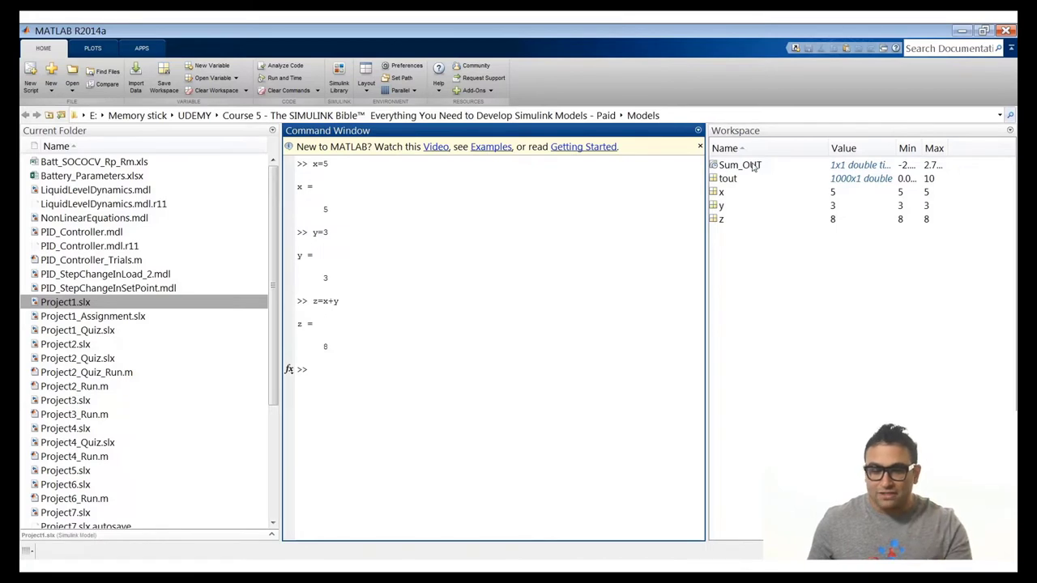
double_click(738, 167)
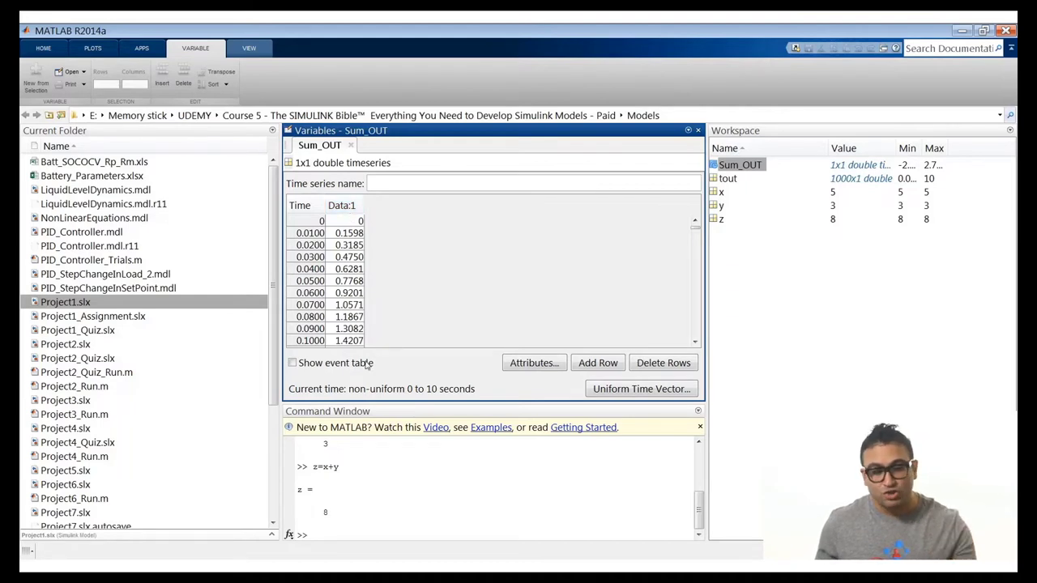
left_click(378, 492)
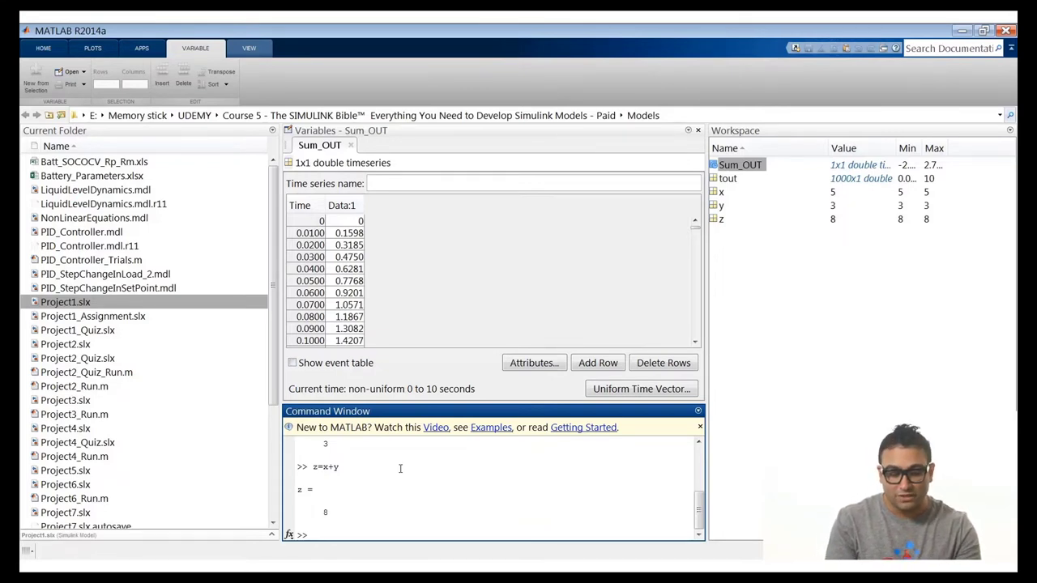
type("plot")
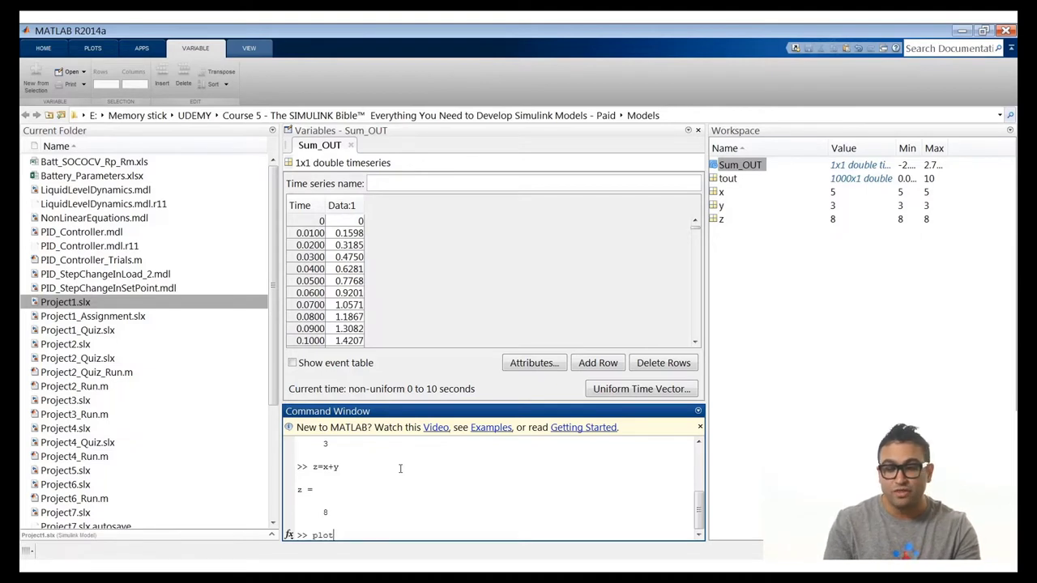
type("(")
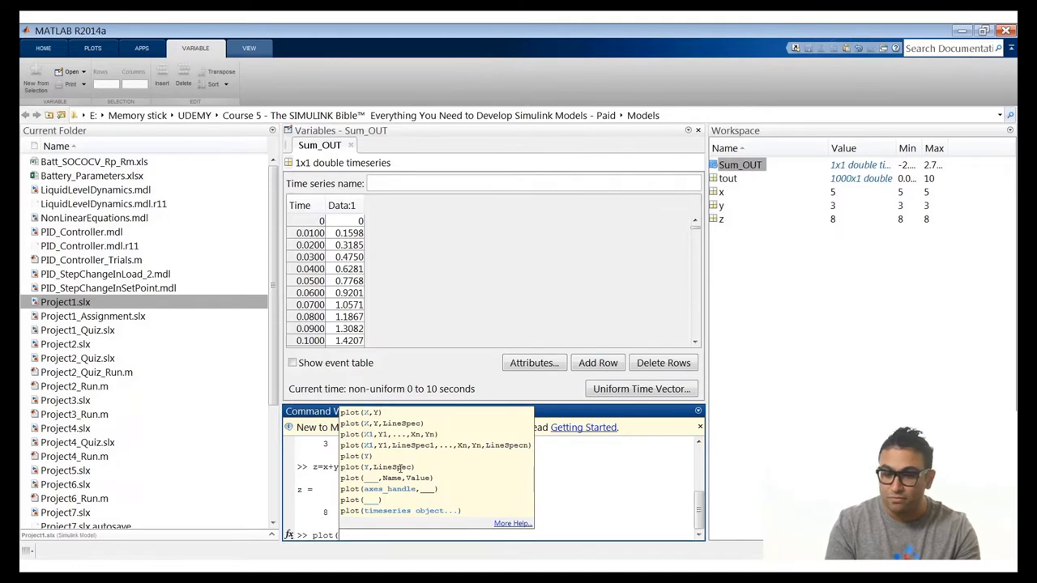
type("SUM")
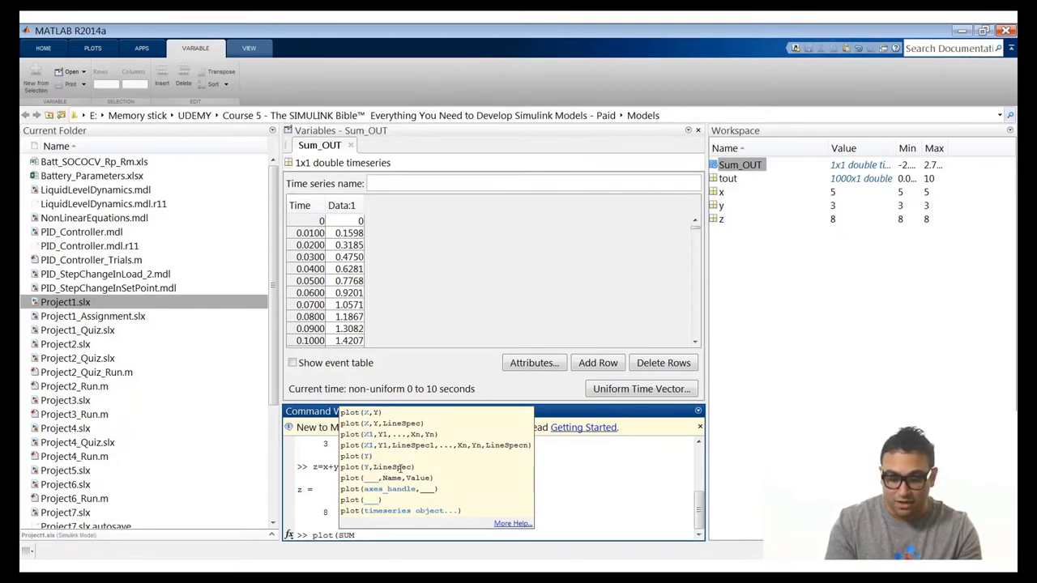
key("BackSpace")
key("BackSpace")
type("u")
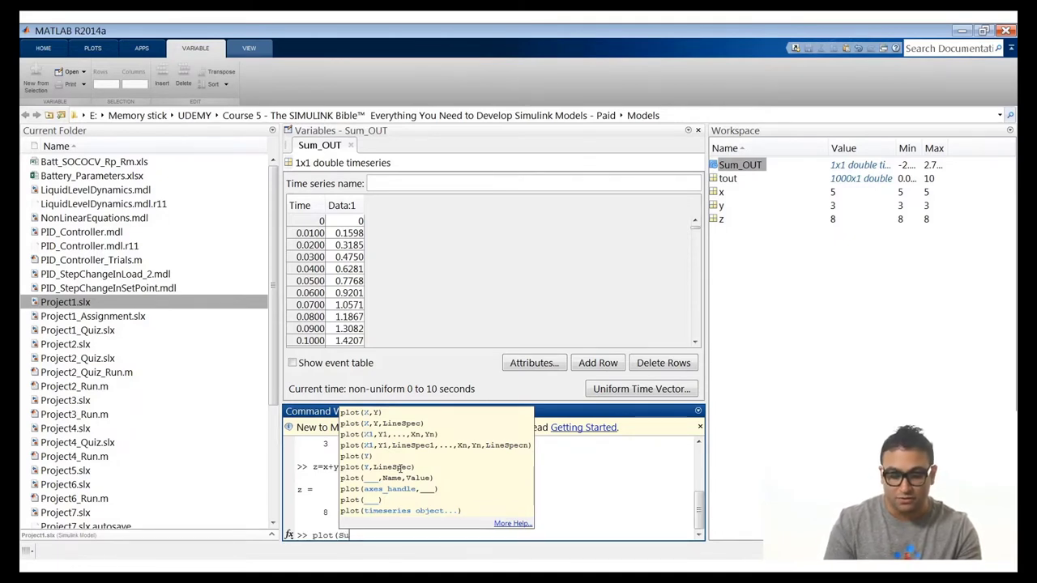
type("m_OUT")
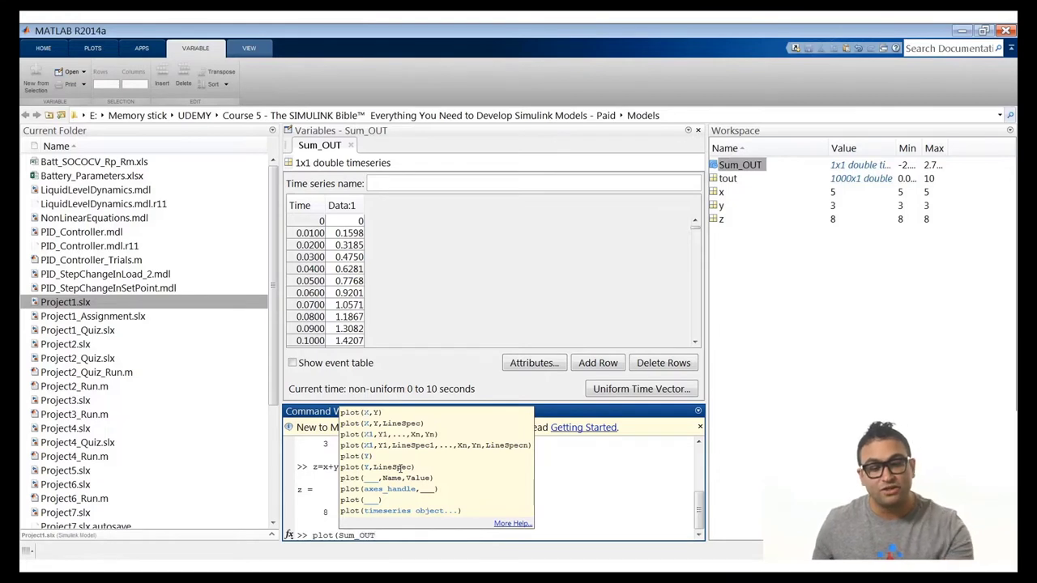
type(".")
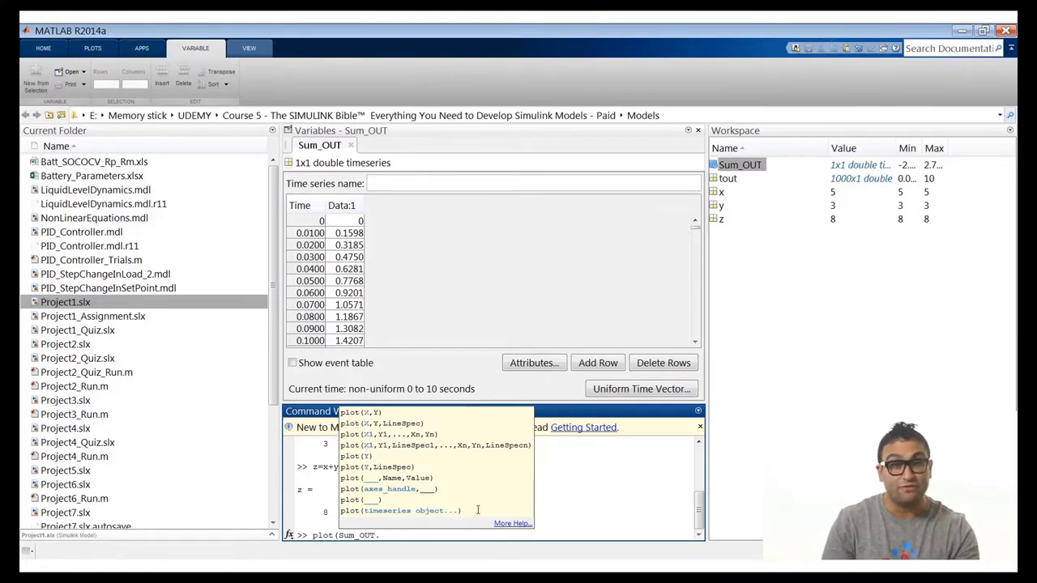
type("Data")
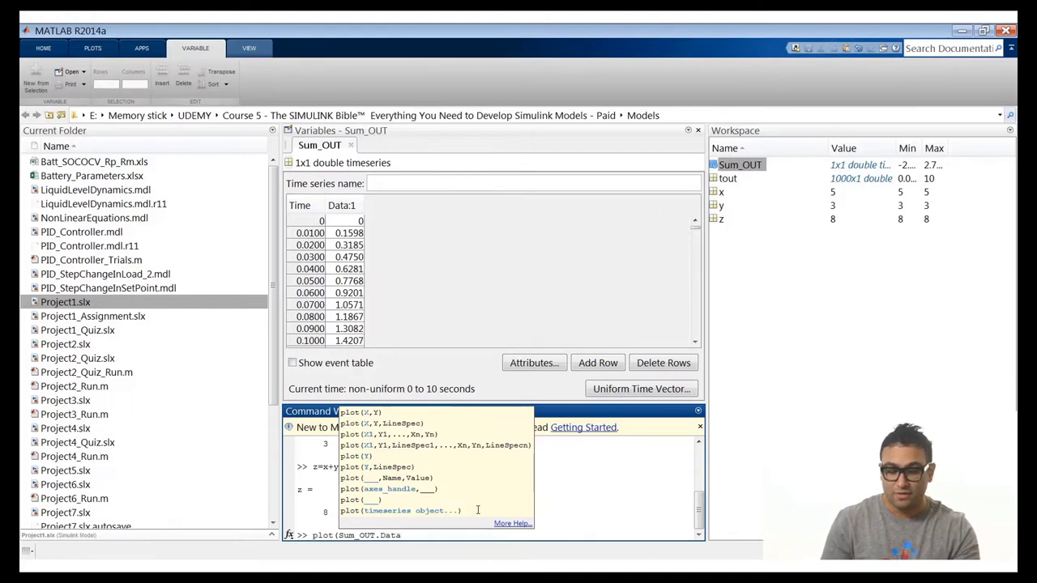
type(")")
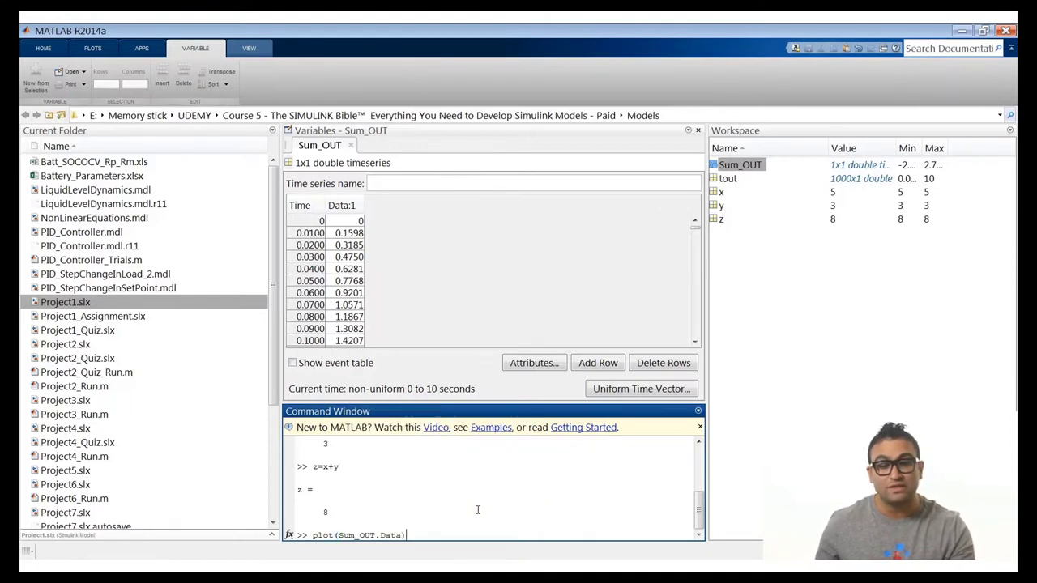
key("Return")
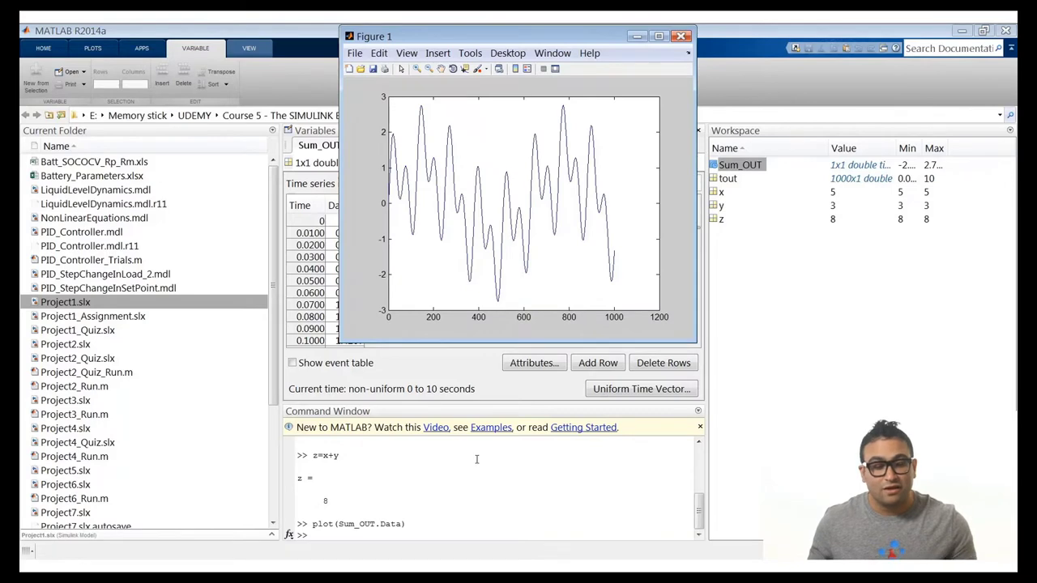
Step: Arrange Figure 1 beside an enlarged Scope1 window to compare the plotted workspace data with the scope signal
left_click_drag(538, 38, 464, 146)
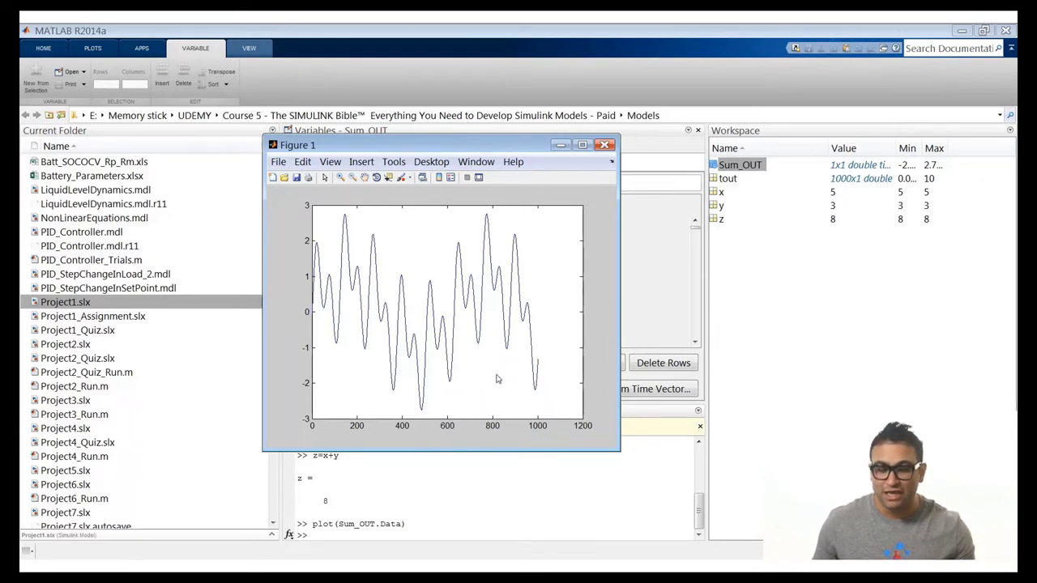
mouse_move(597, 544)
left_click(597, 524)
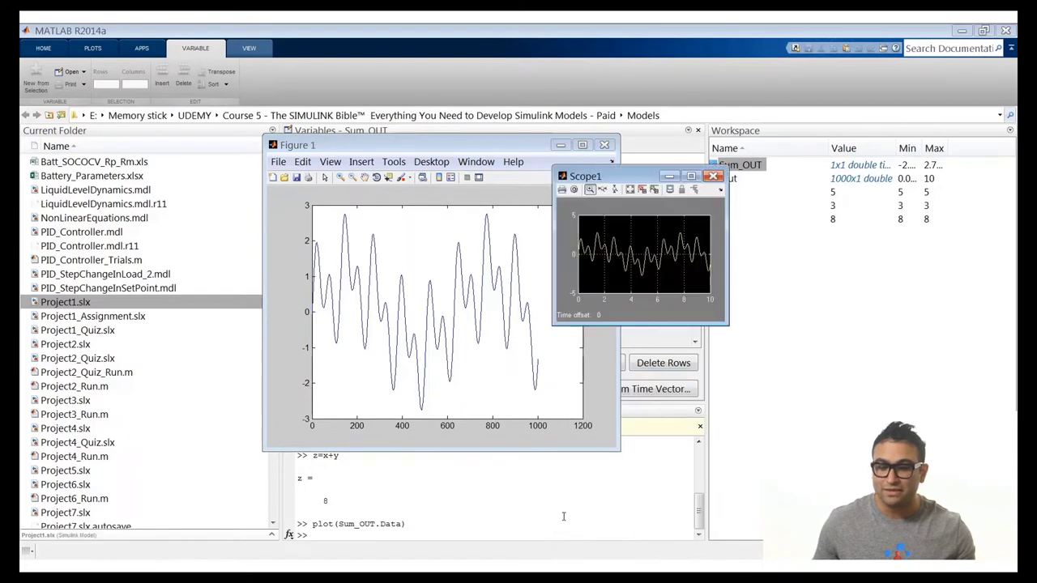
left_click_drag(661, 179, 808, 145)
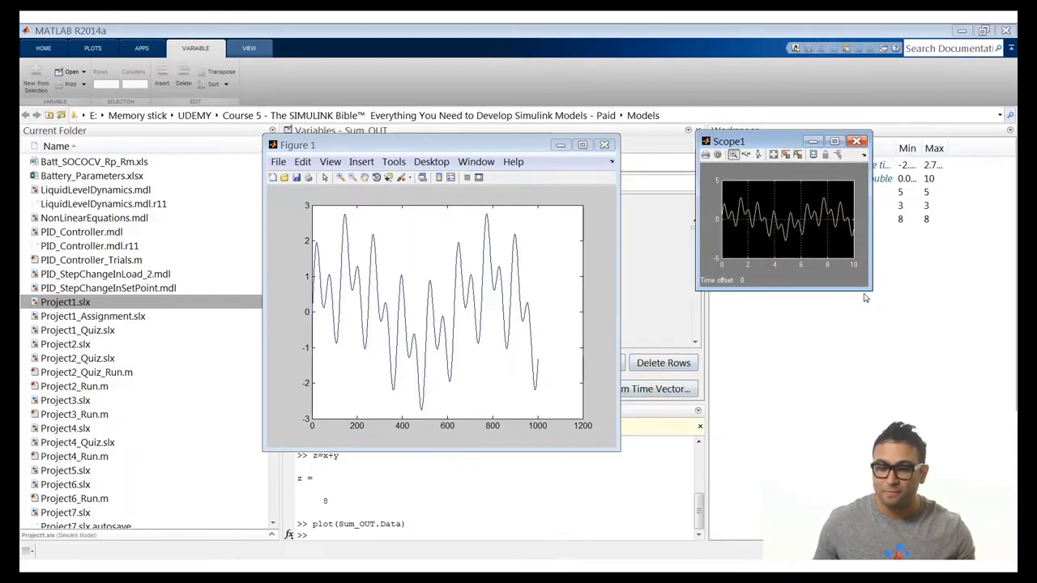
left_click_drag(870, 292, 1017, 460)
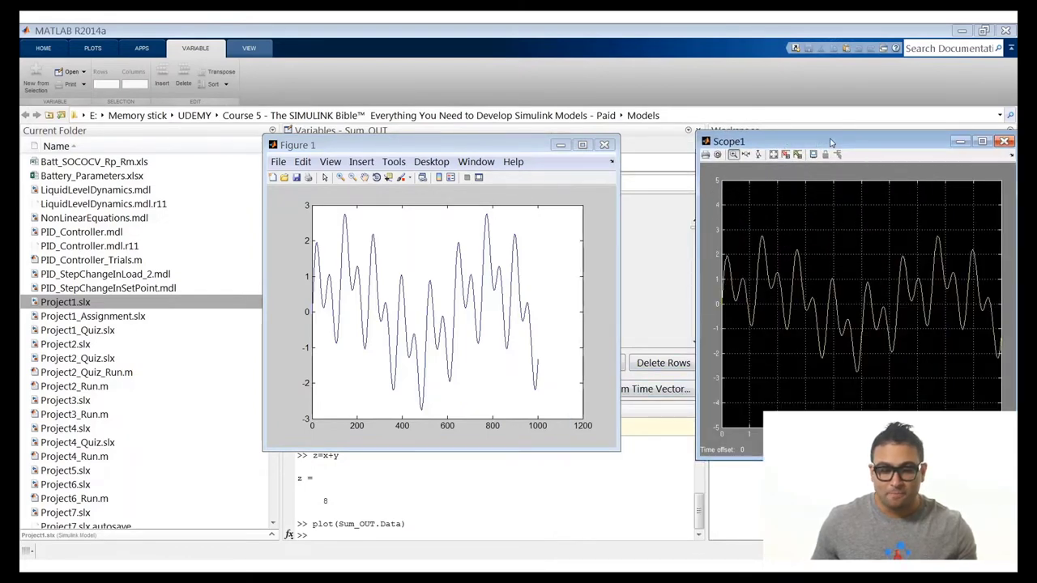
left_click_drag(833, 144, 774, 130)
left_click_drag(446, 145, 389, 78)
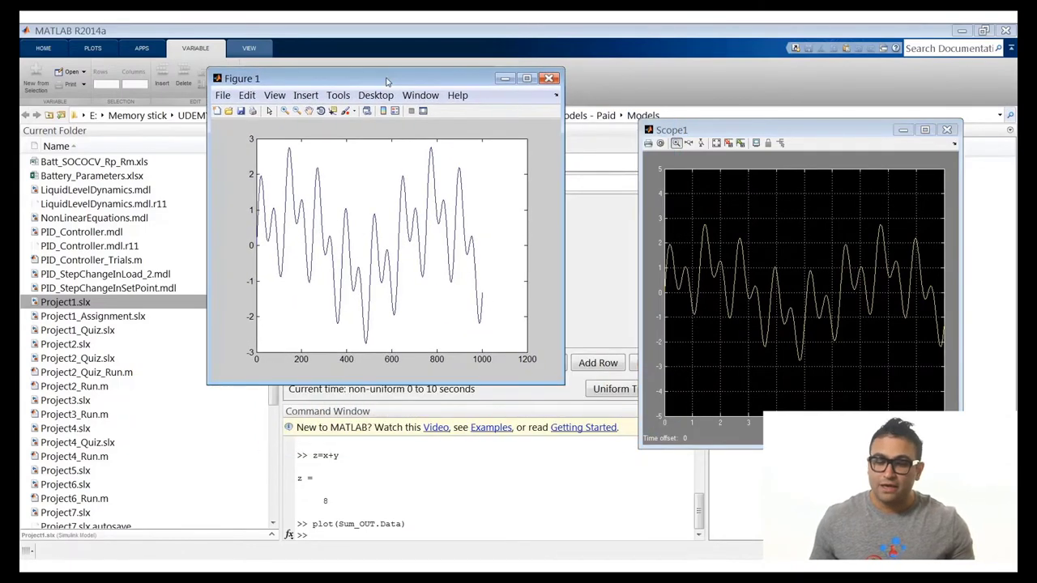
left_click(366, 480)
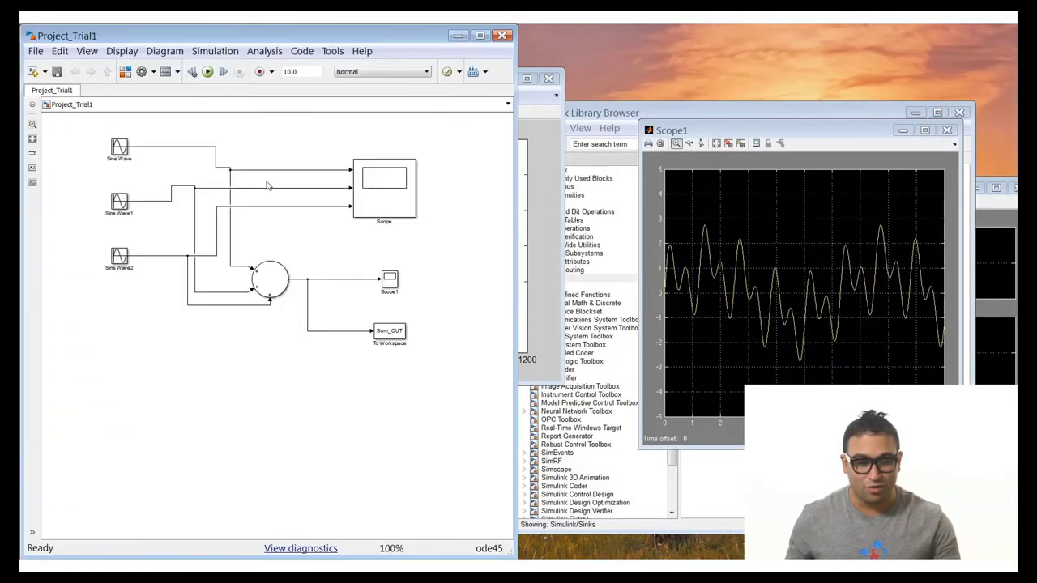
Step: Insert a Gain block from the Commonly Used Blocks library into the line to Scope1, after the Sum_OUT branch point
left_click(642, 119)
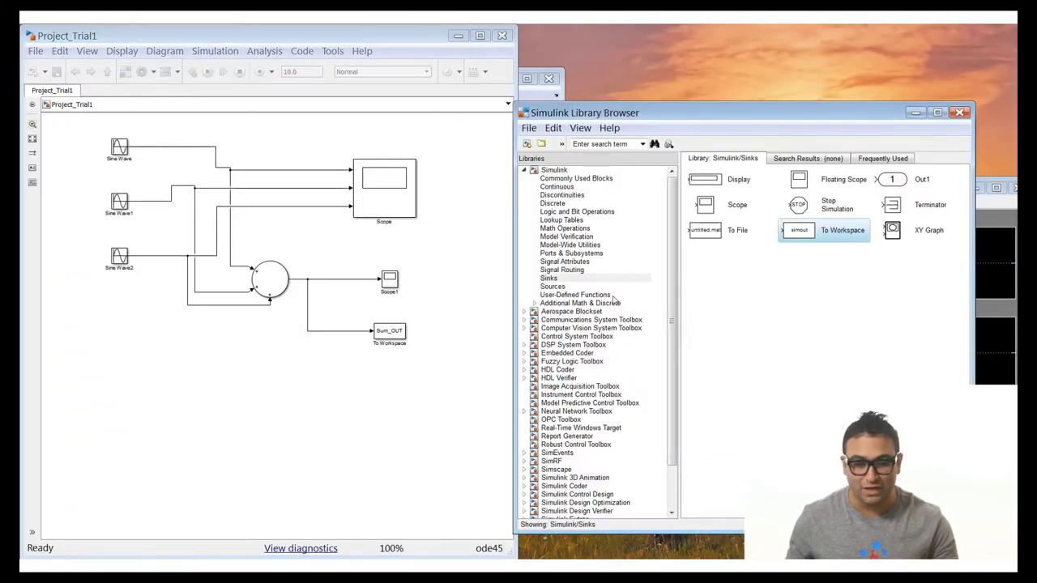
left_click(577, 195)
left_click(576, 178)
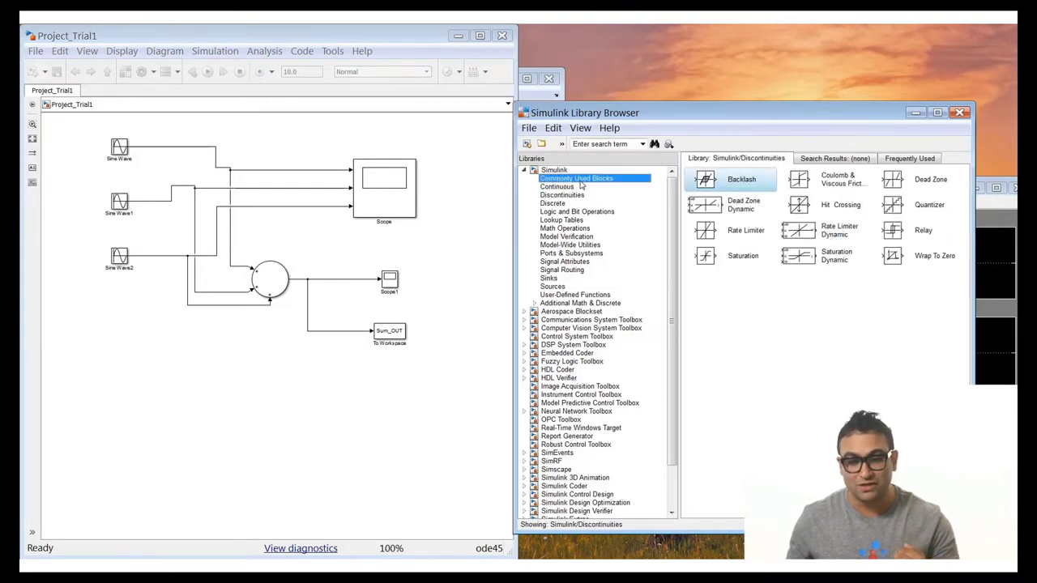
left_click(580, 187)
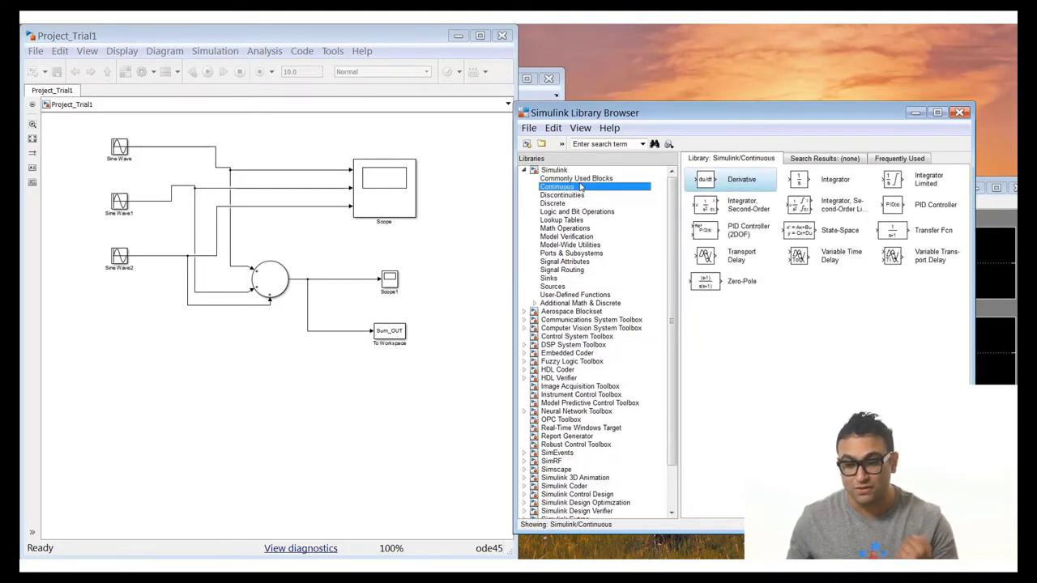
left_click(575, 178)
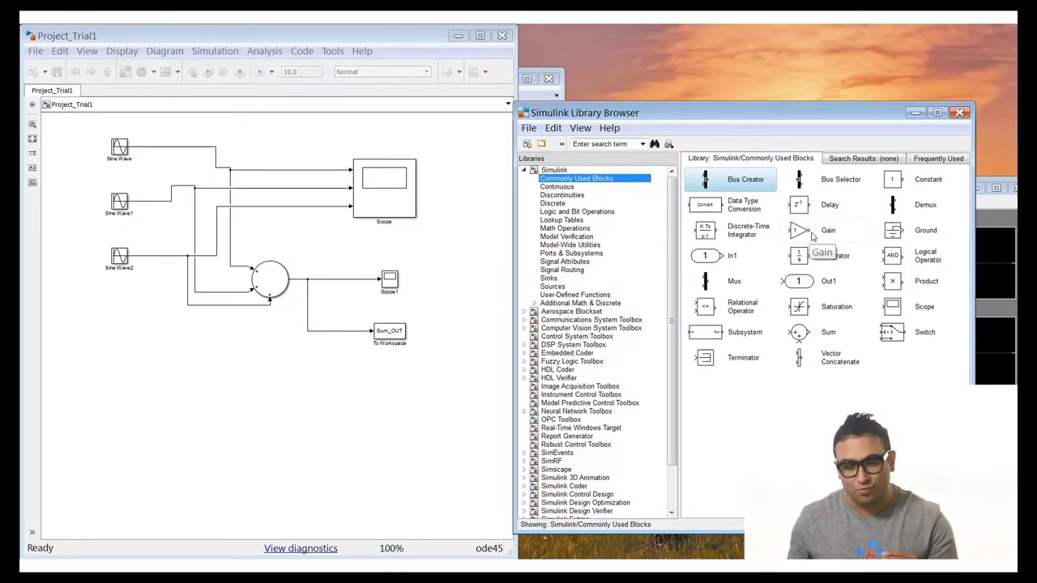
left_click_drag(805, 235, 334, 279)
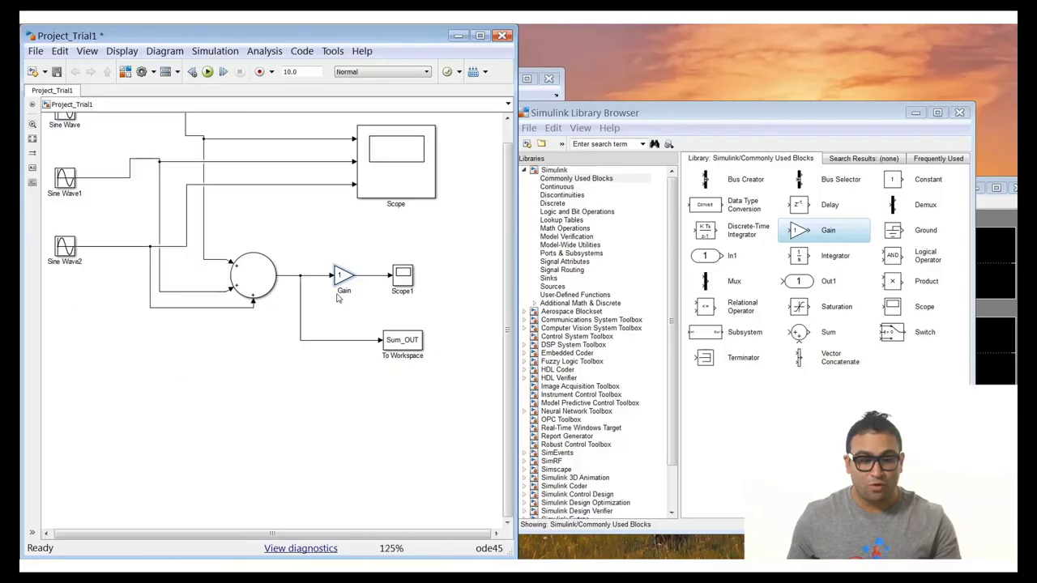
scroll(288, 243, "up", 1)
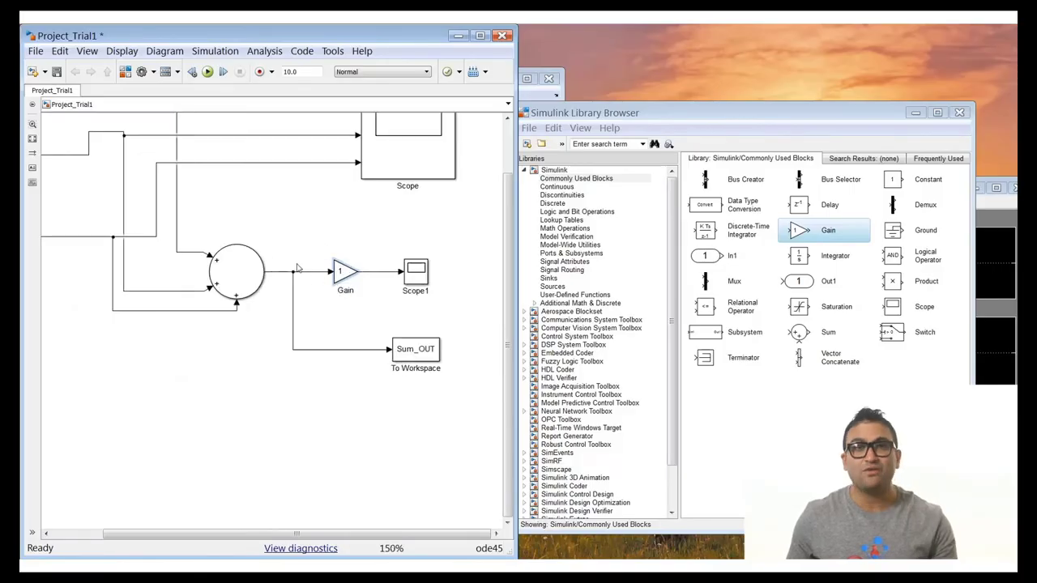
Step: Set the Gain block's gain to 5 and save the model
double_click(347, 275)
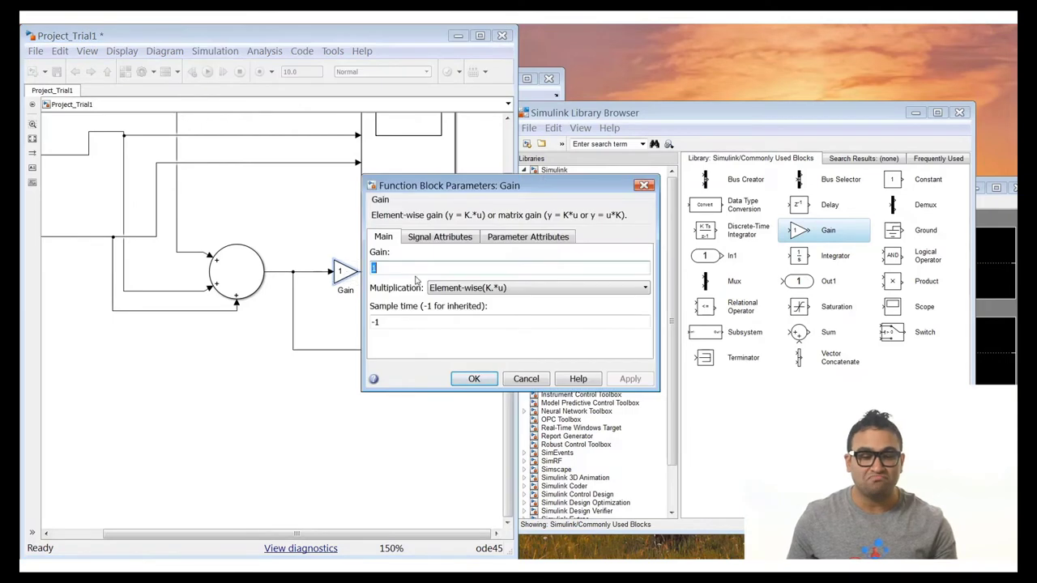
type("5")
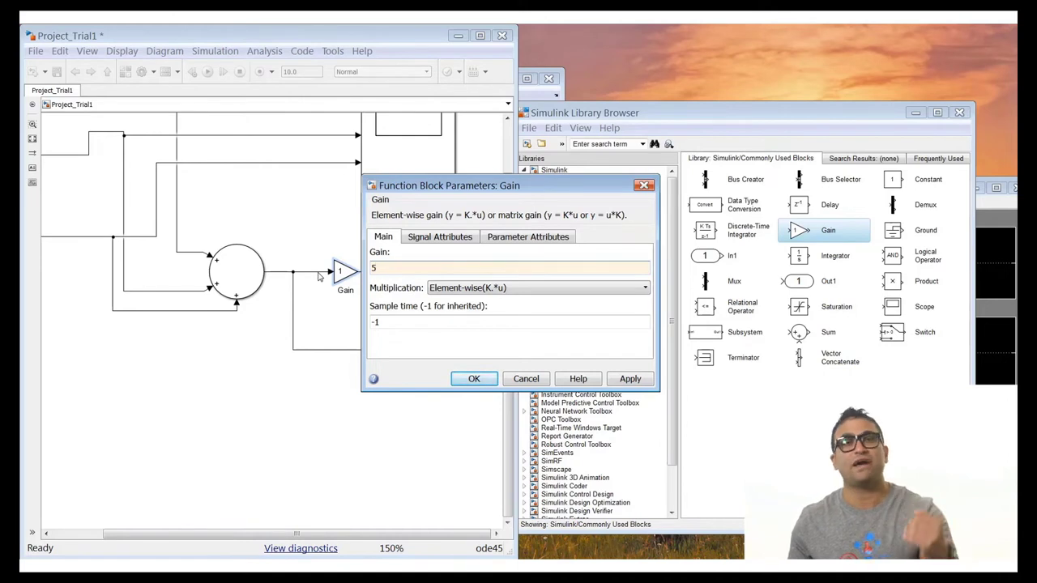
left_click(468, 378)
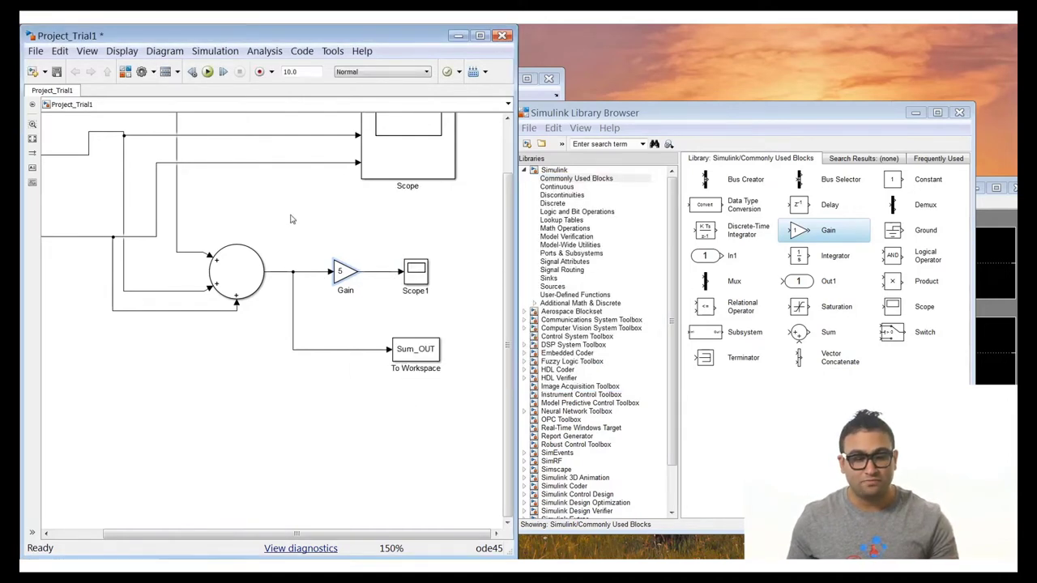
key("ctrl+s")
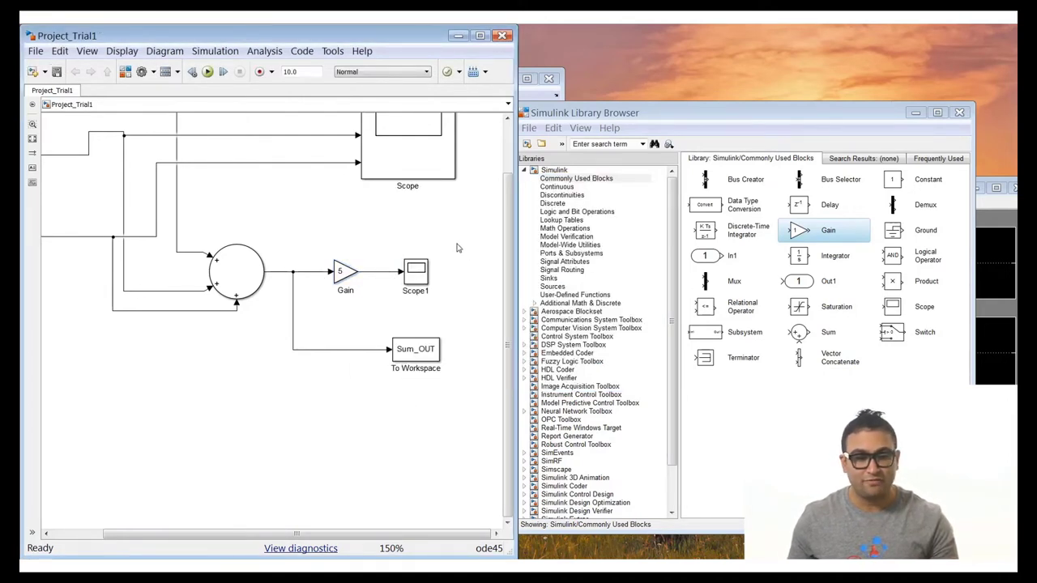
Step: Copy Scope1 to just above itself, connect the copy's input to the line between Sum and Gain, and save the model
left_click(420, 277)
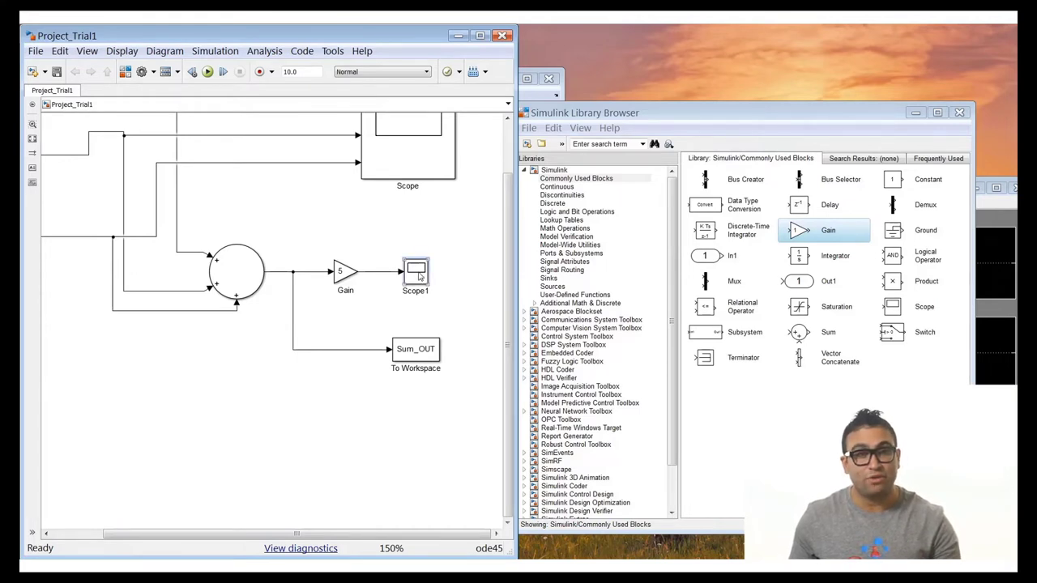
left_click_drag(420, 277, 418, 229)
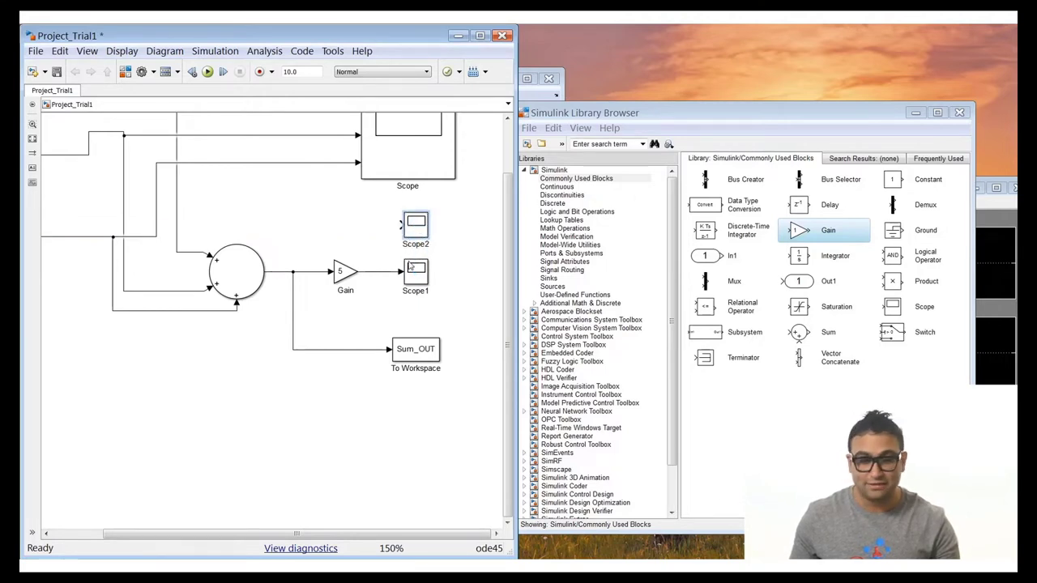
left_click_drag(401, 225, 310, 272)
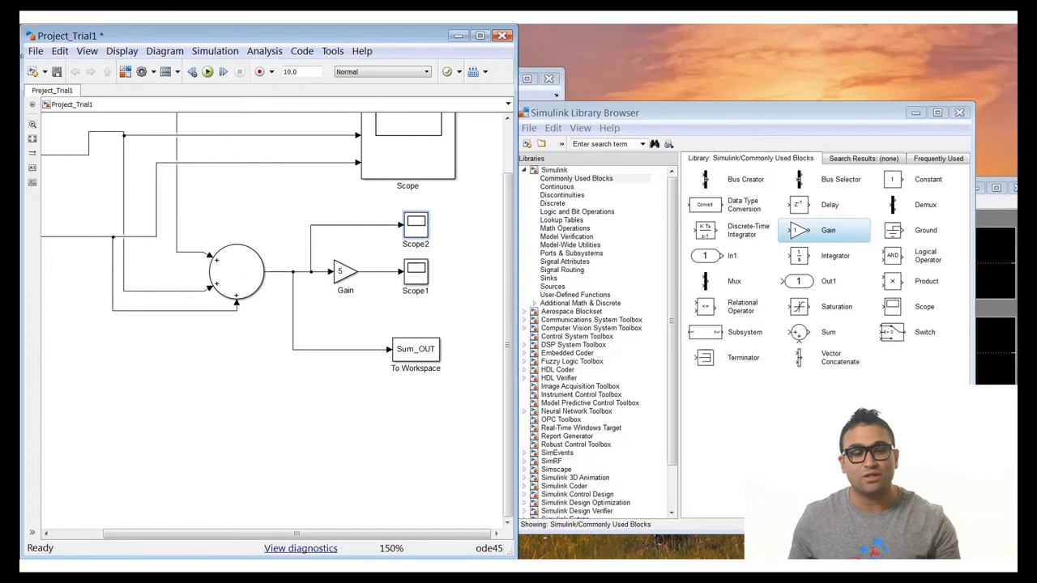
left_click(57, 72)
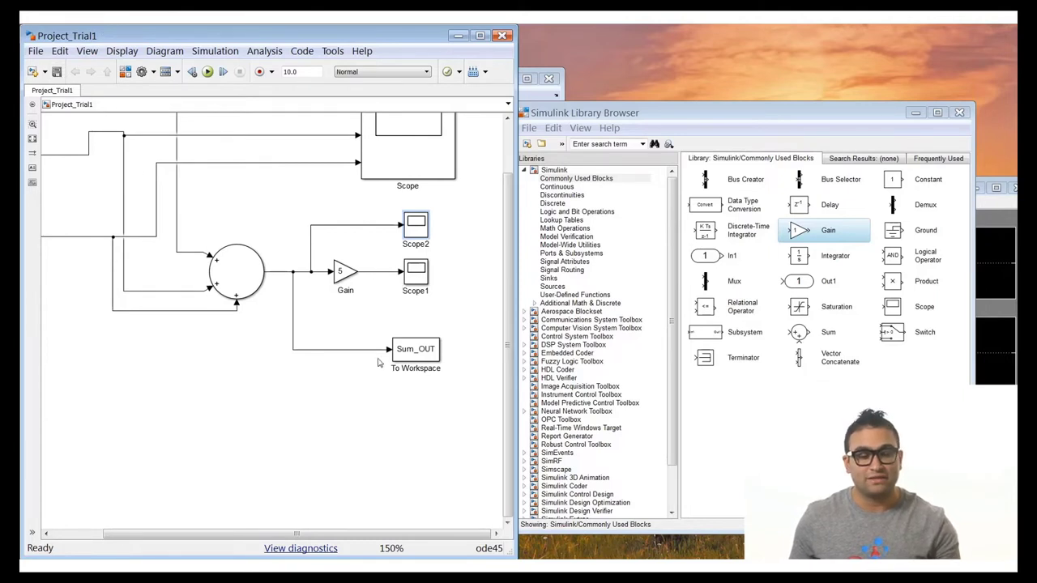
Step: Simulate the model and compare the amplified signal in Scope1 with the original sum in Scope2
left_click(207, 72)
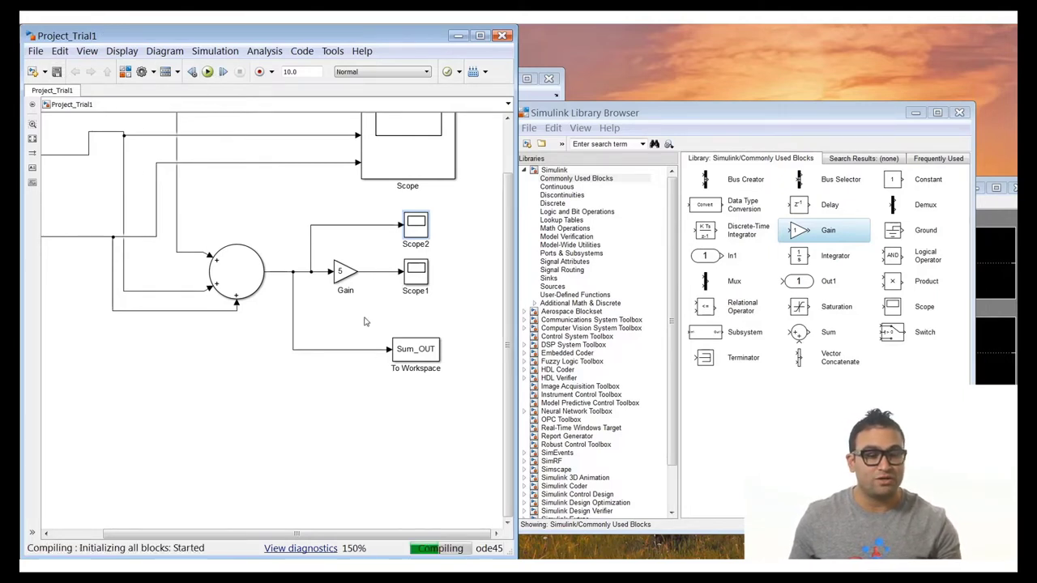
double_click(417, 274)
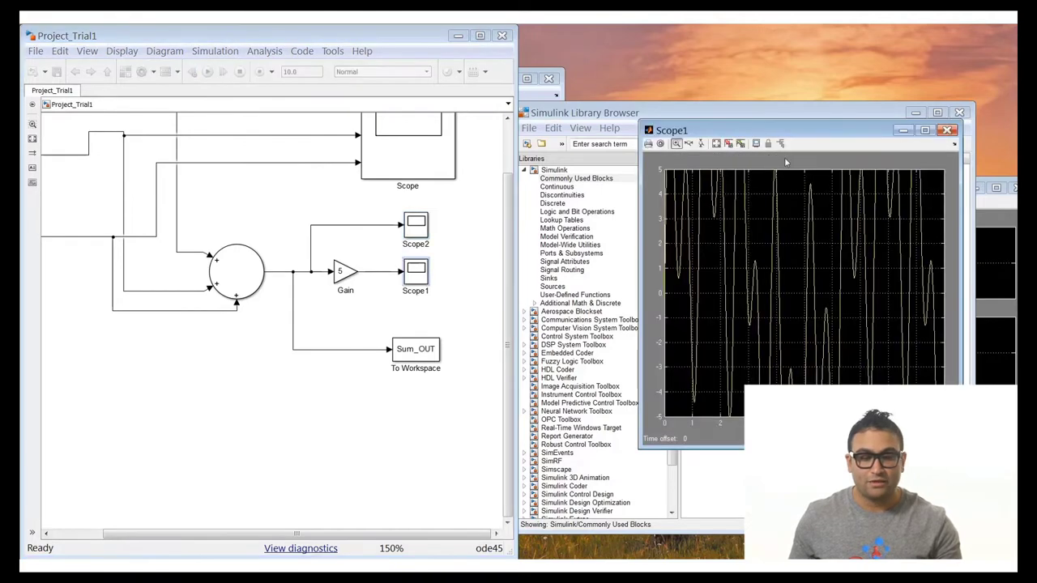
double_click(414, 229)
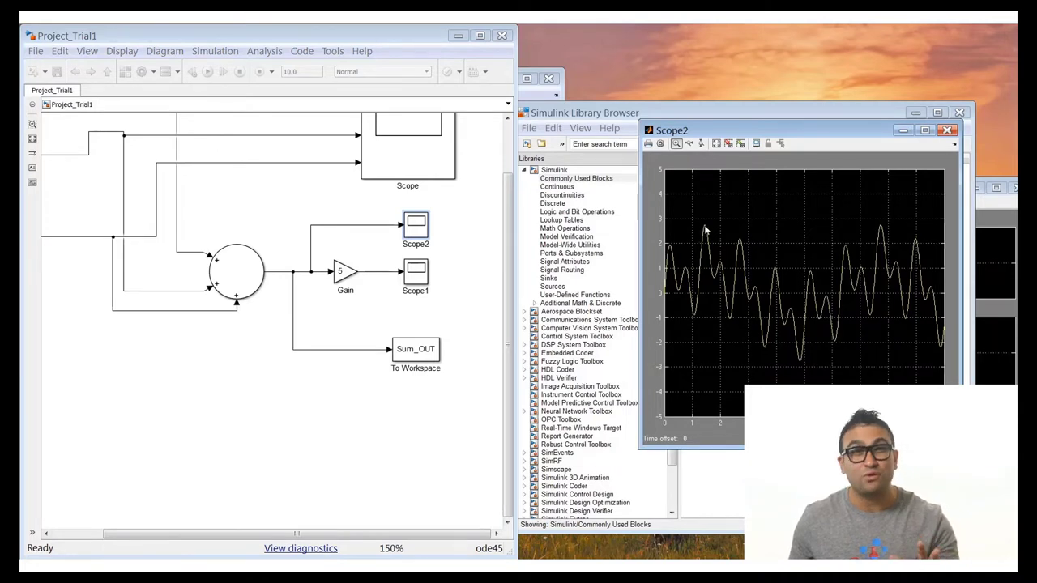
double_click(417, 275)
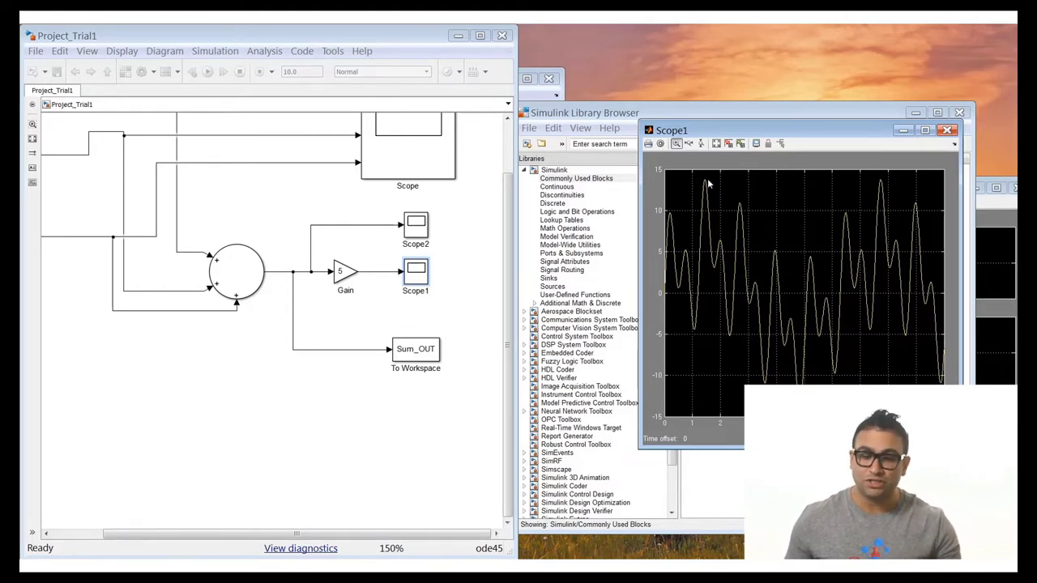
Step: Add a Mux block from Commonly Used Blocks below the Gain block, moving the Sum_OUT block down to make room
left_click(688, 110)
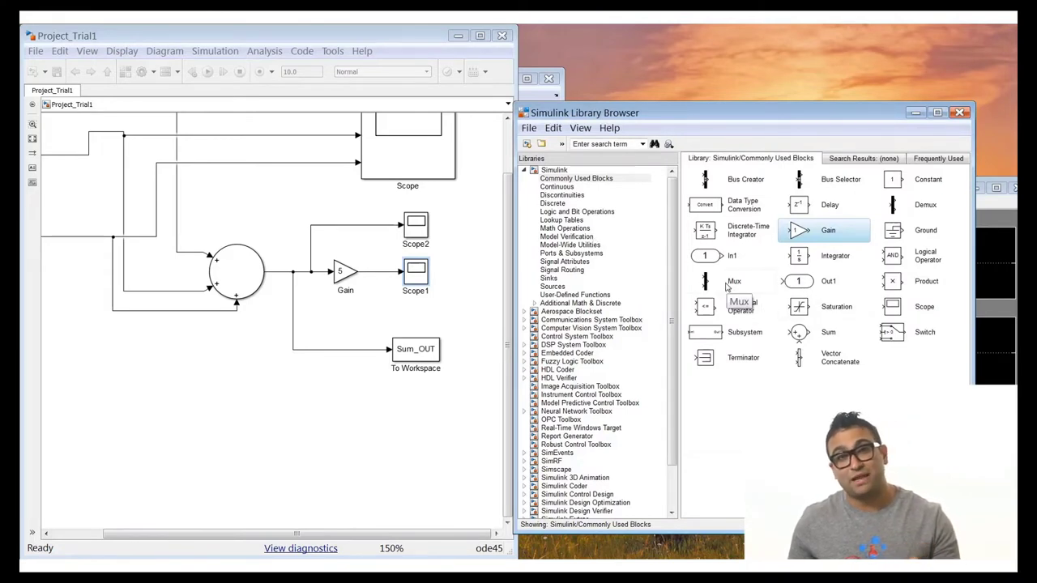
left_click_drag(727, 282, 364, 311)
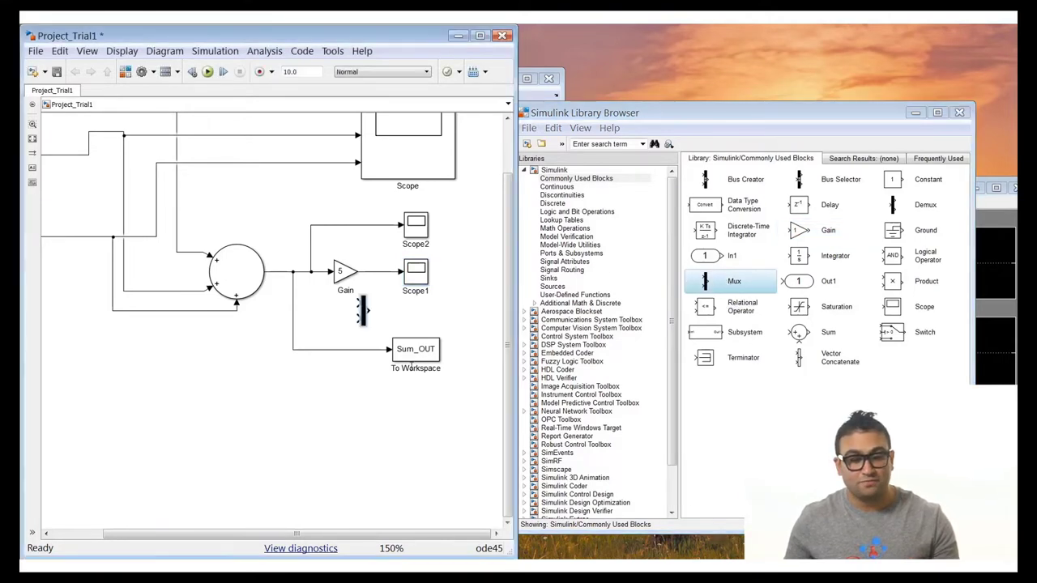
left_click_drag(429, 356, 433, 454)
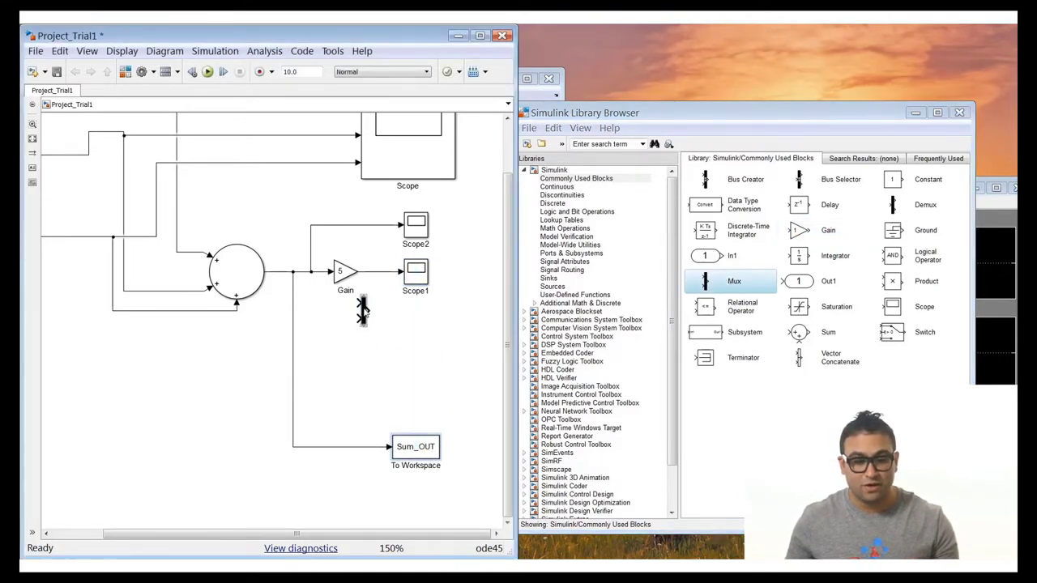
left_click_drag(363, 307, 369, 326)
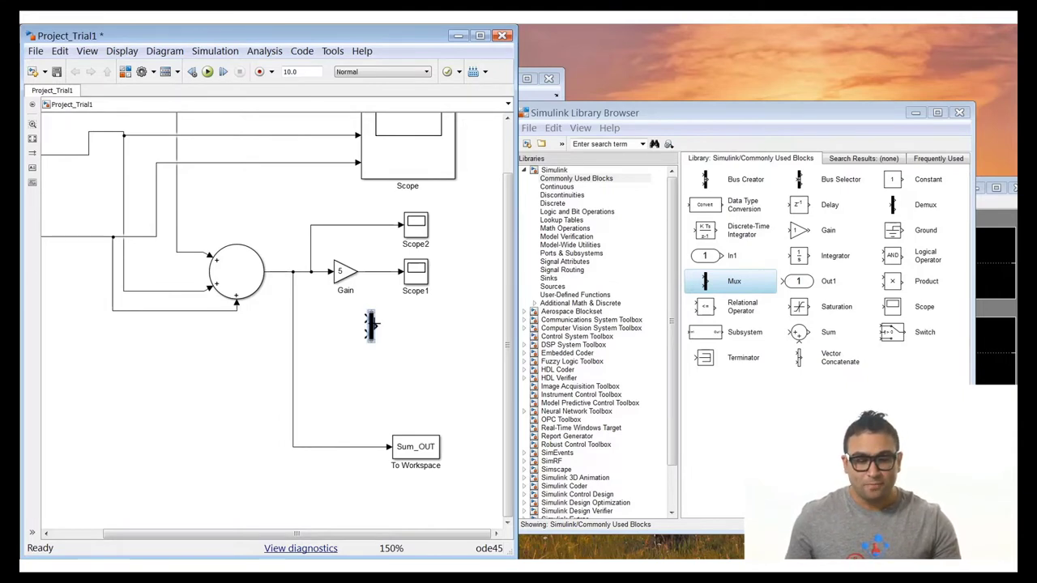
Step: Connect the Mux inputs to the lines after and before the Gain block, and its output to a new copy of Scope1
left_click_drag(375, 326, 371, 272)
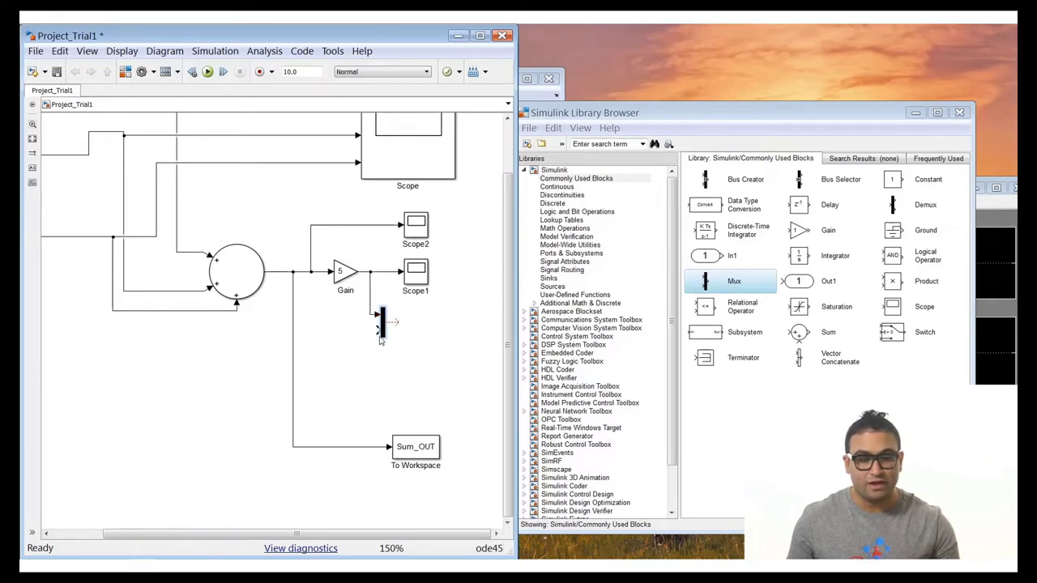
left_click_drag(377, 329, 311, 272)
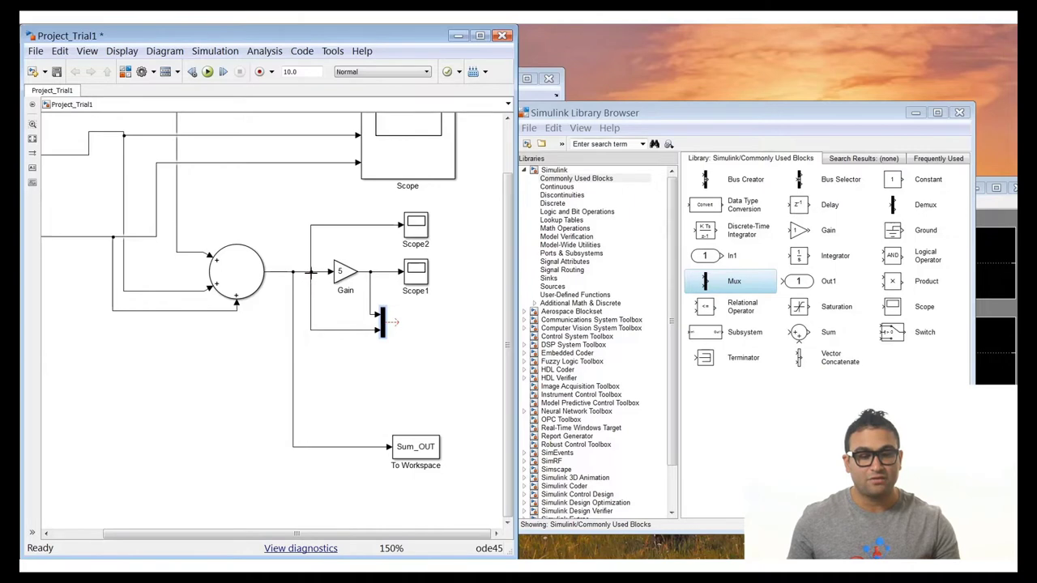
mouse_move(427, 276)
left_mouse_down()
mouse_move(429, 321)
mouse_move(440, 328)
mouse_move(413, 323)
left_mouse_up()
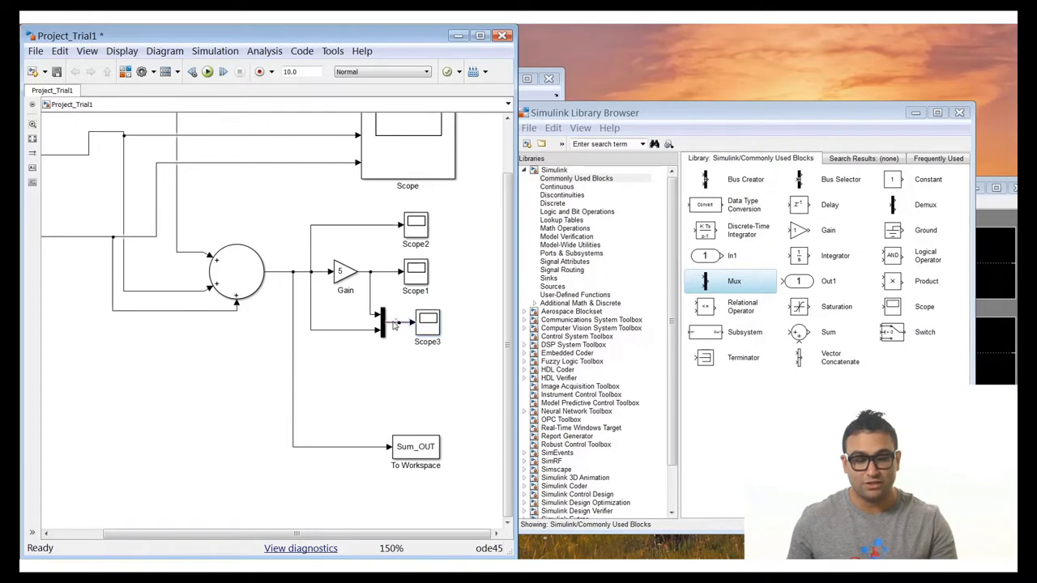
key("ctrl+z")
left_click_drag(411, 323, 378, 323)
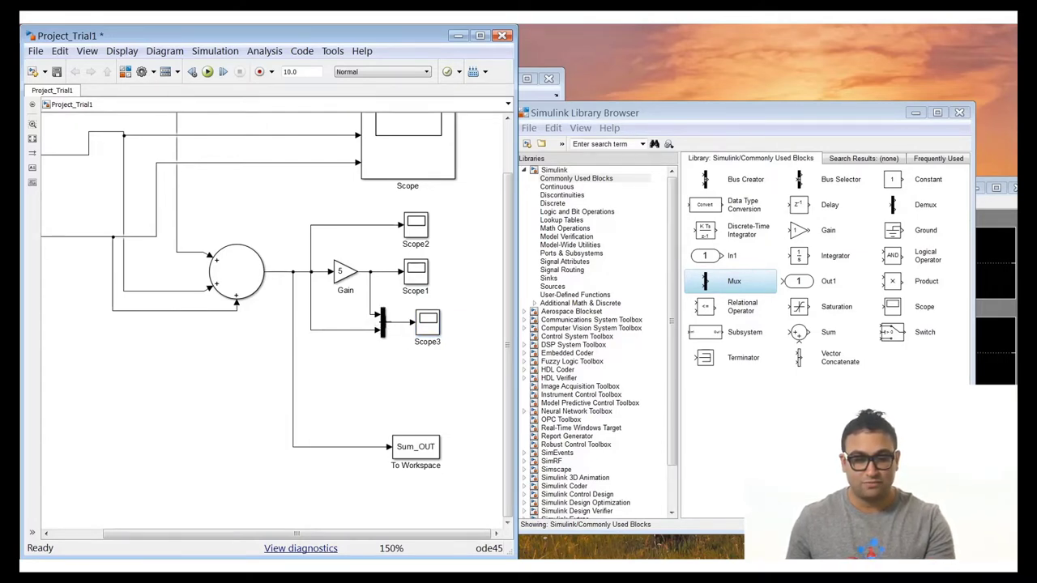
left_click(434, 331)
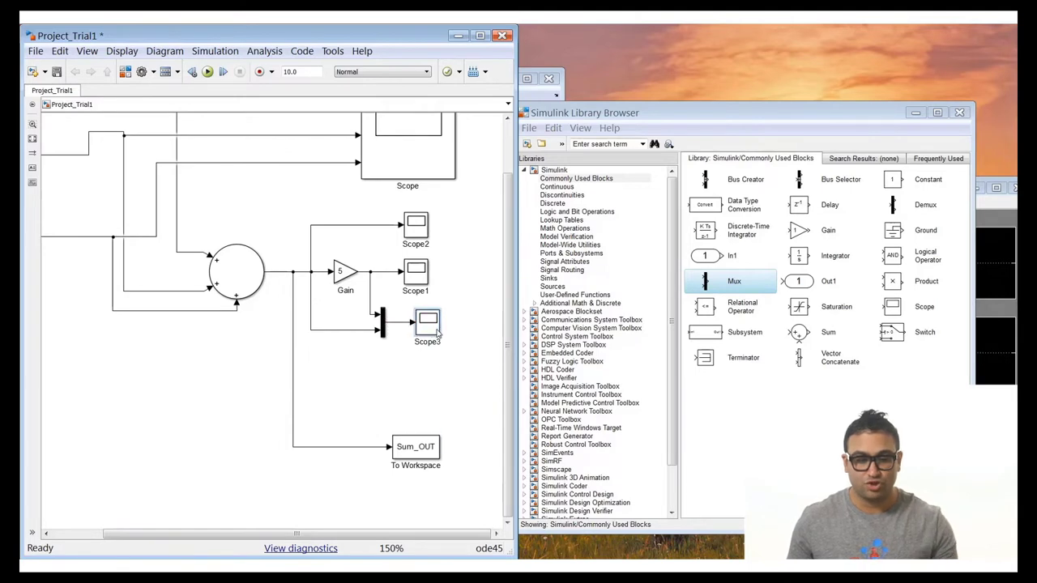
Step: Save and simulate the model, then examine both signals in an autoscaled, enlarged Scope3 before restoring its window
left_click(57, 73)
left_click(208, 71)
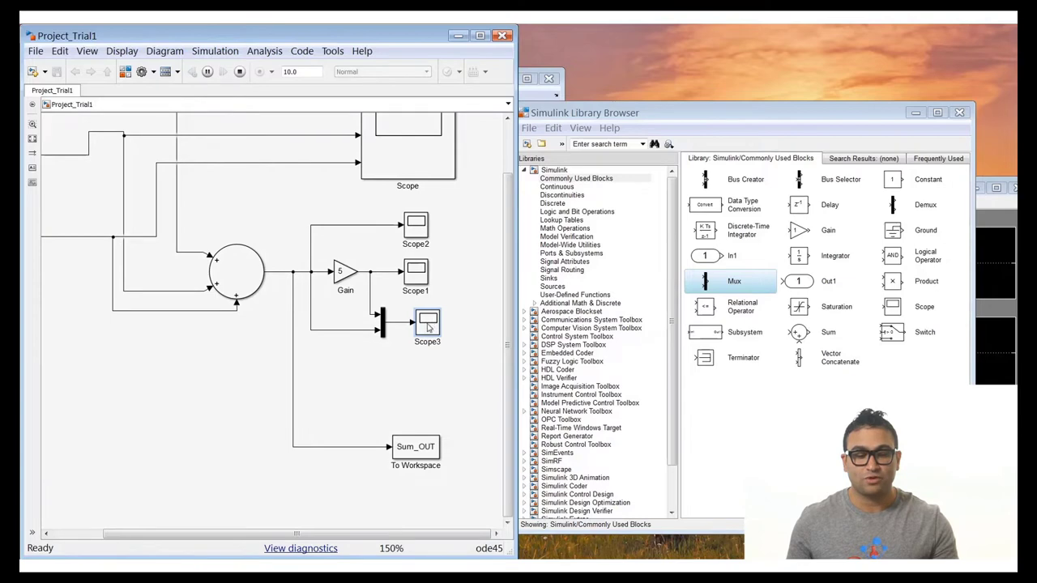
double_click(427, 326)
left_click(714, 143)
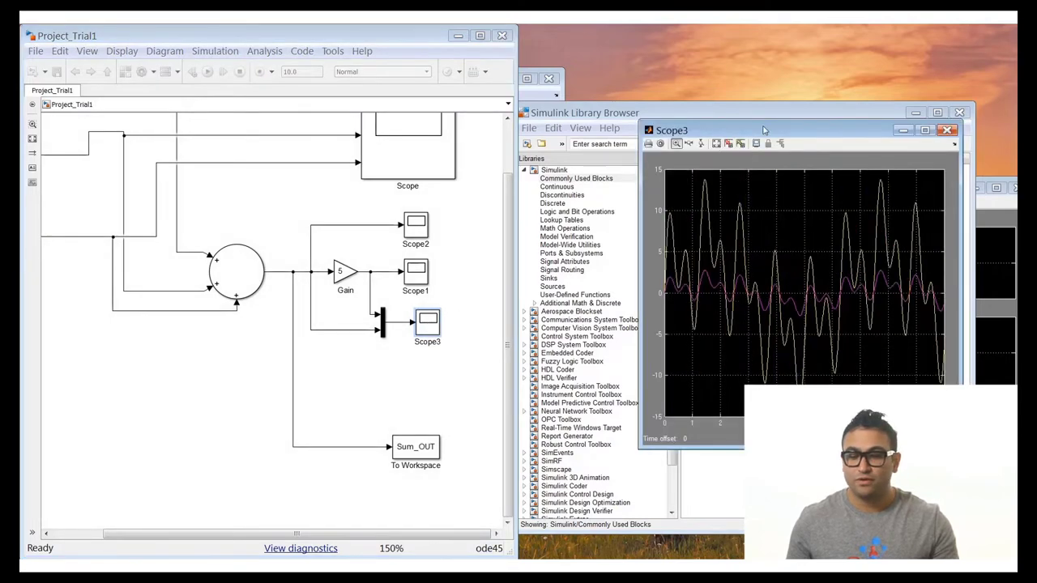
double_click(766, 129)
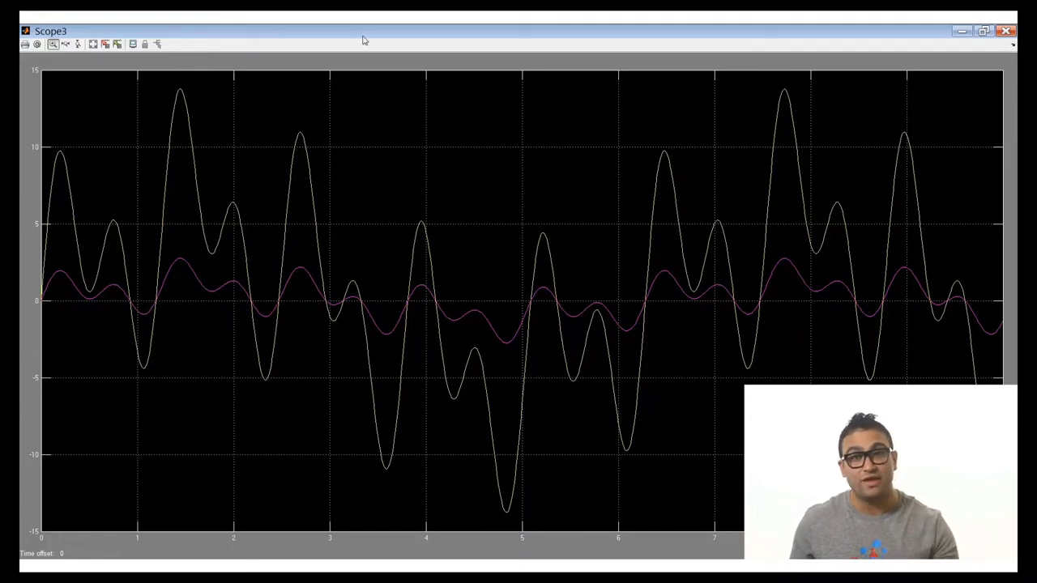
left_click_drag(384, 28, 711, 124)
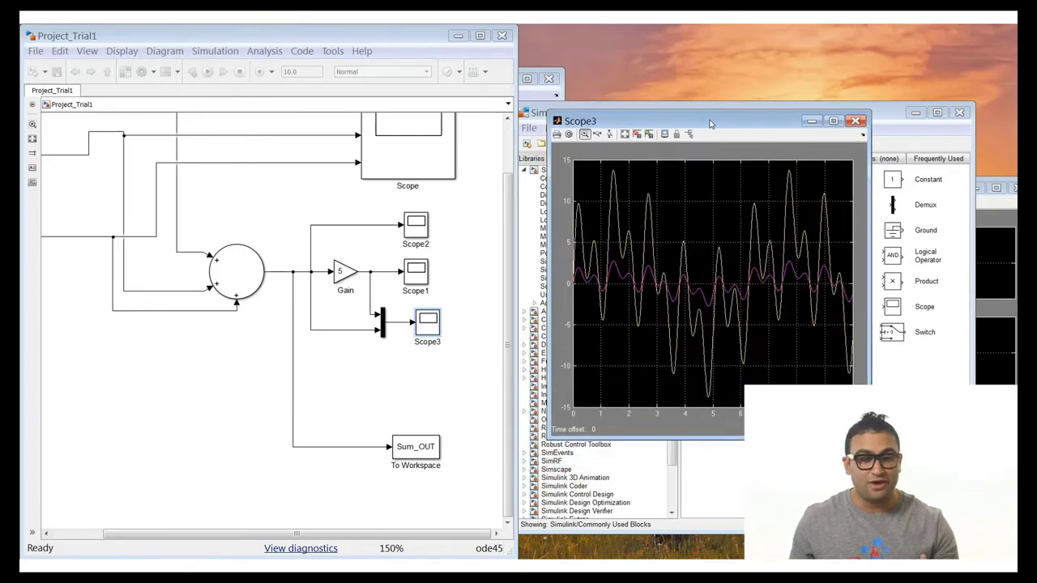
left_click(254, 206)
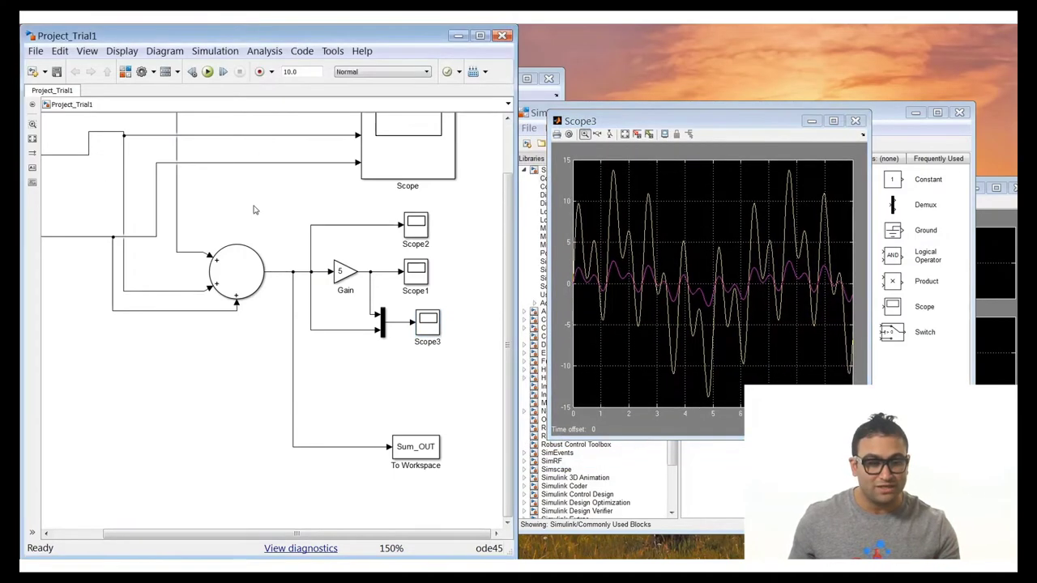
scroll(238, 208, "down", 1)
scroll(237, 207, "down", 1)
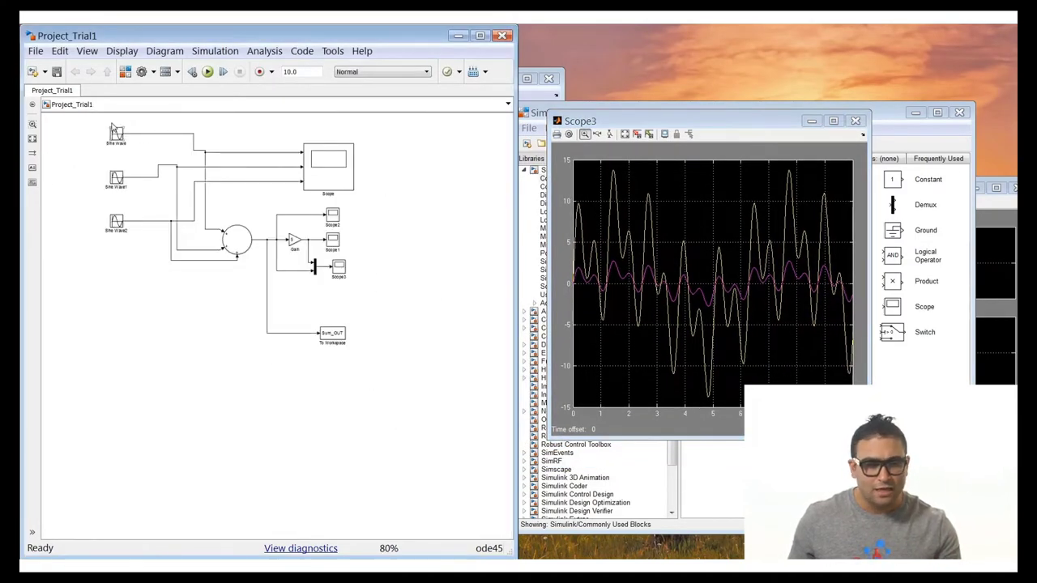
scroll(113, 127, "up", 1)
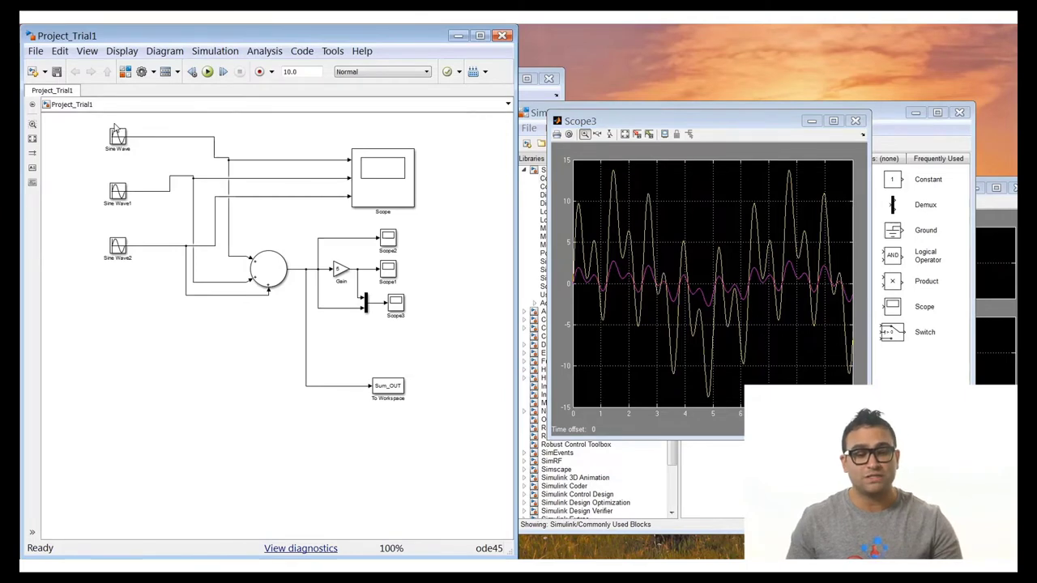
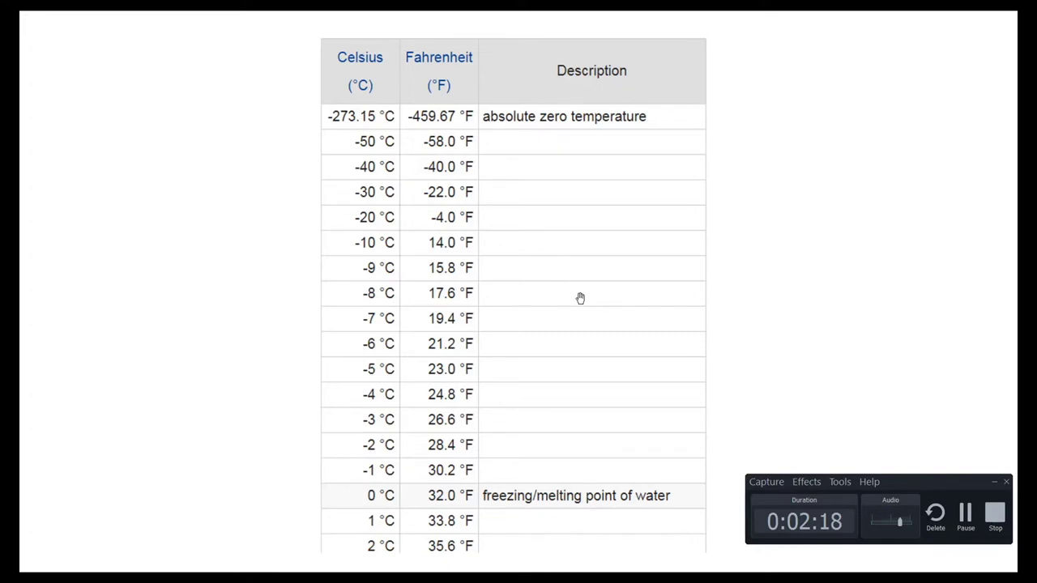
Step: End the Project #2 slide show, switch to the MATLAB main window, and open the Simulink Library Browser
scroll(563, 282, "down", 1)
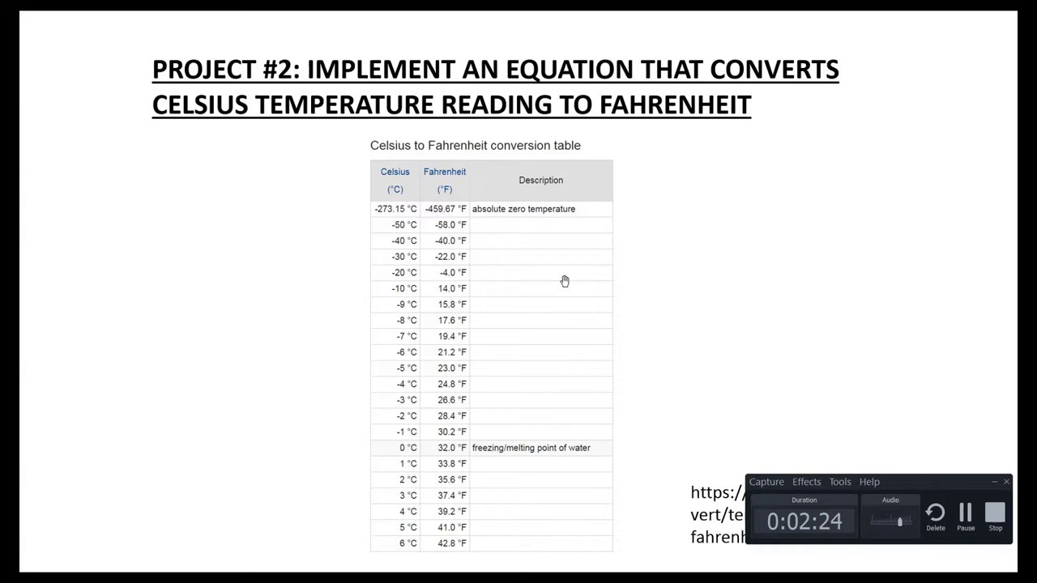
key("Escape")
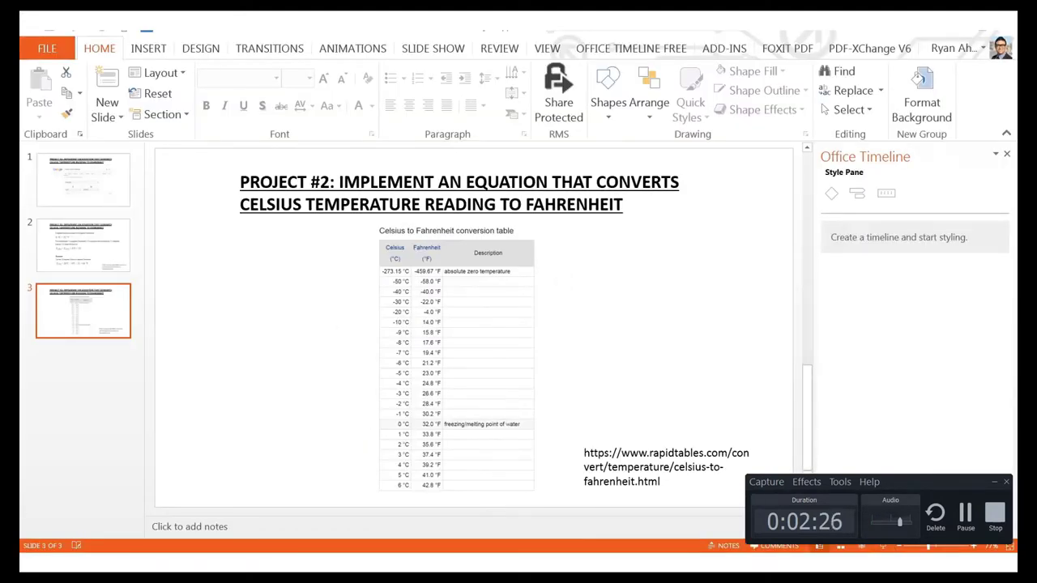
key("alt+Tab")
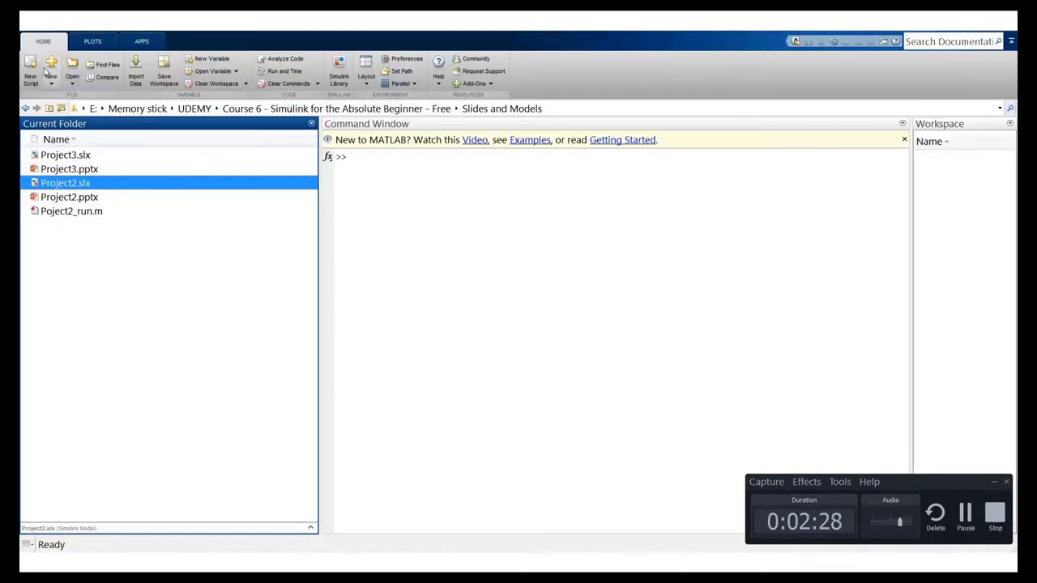
left_click(338, 69)
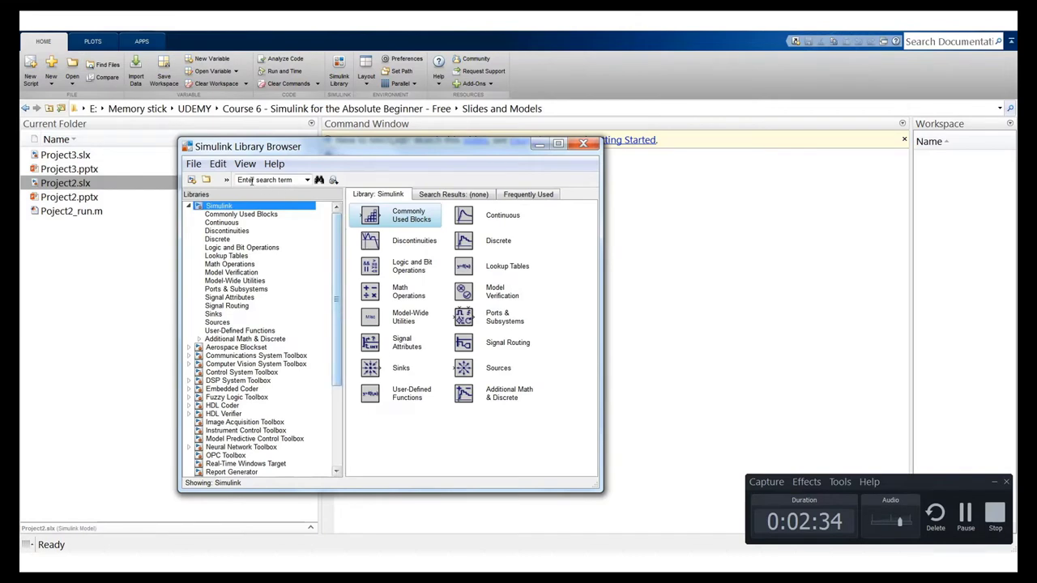
Step: Create a new blank Simulink model and arrange its window next to the Library Browser
left_click(208, 181)
left_click_drag(297, 57, 809, 180)
left_click(424, 150)
left_click_drag(424, 150, 356, 139)
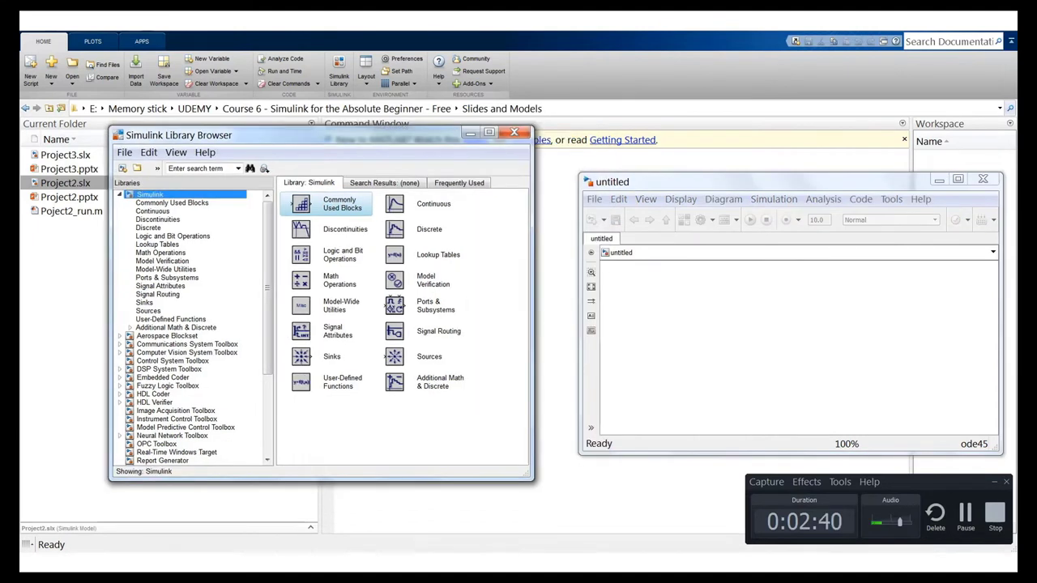
left_click_drag(688, 183, 583, 149)
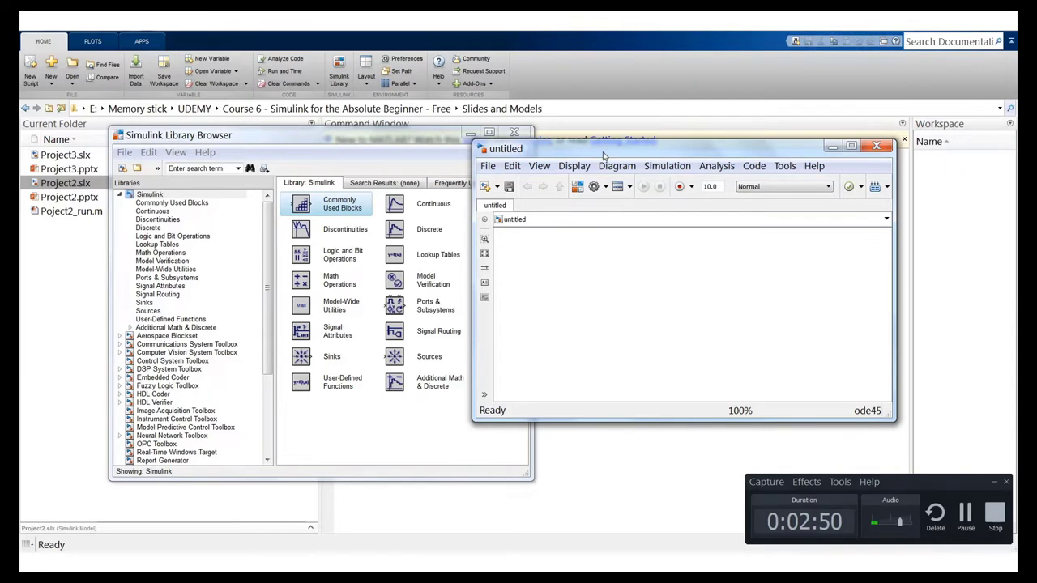
Step: Review the Celsius-to-Fahrenheit formula on slide 2 of the Project #2 presentation in PowerPoint, and return to the Simulink windows
key("alt+Tab")
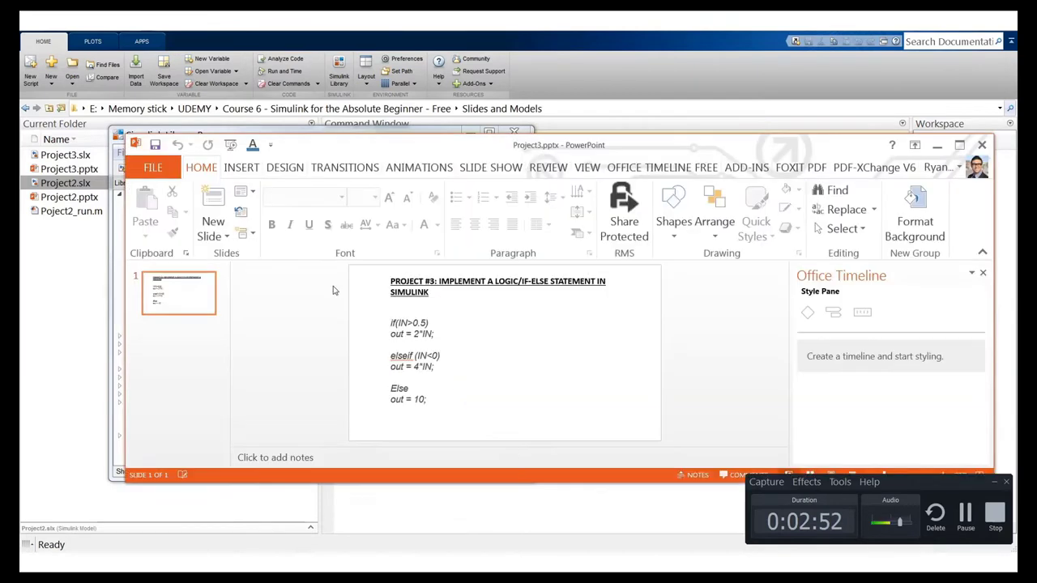
left_click(937, 145)
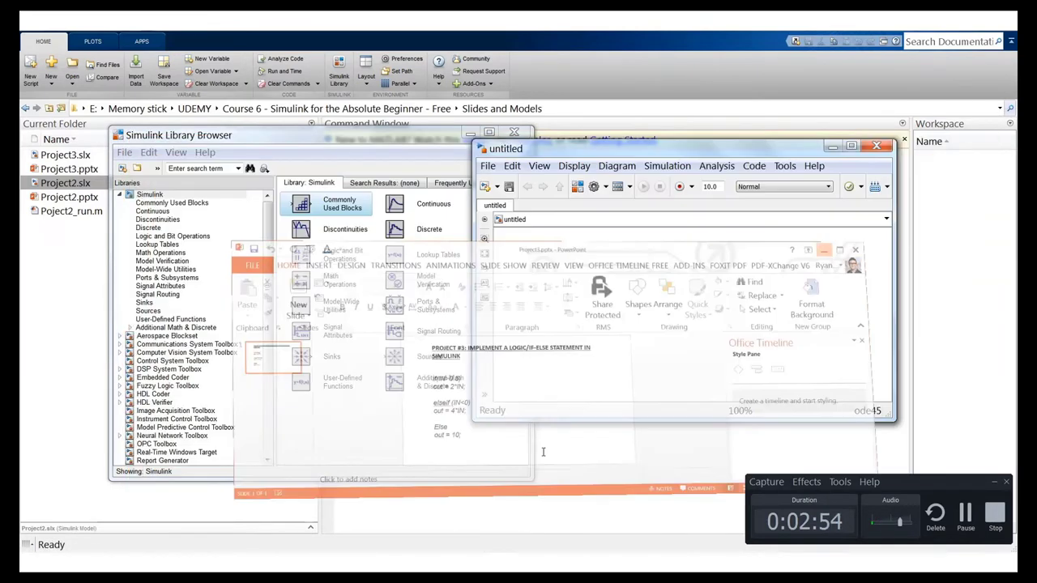
key("alt+Tab")
left_click(82, 244)
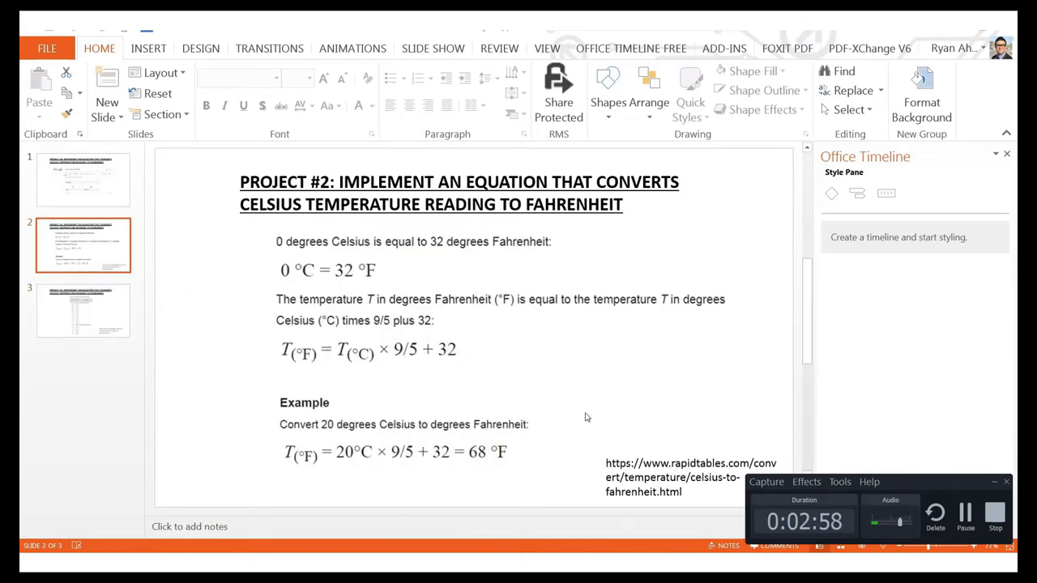
left_click(966, 37)
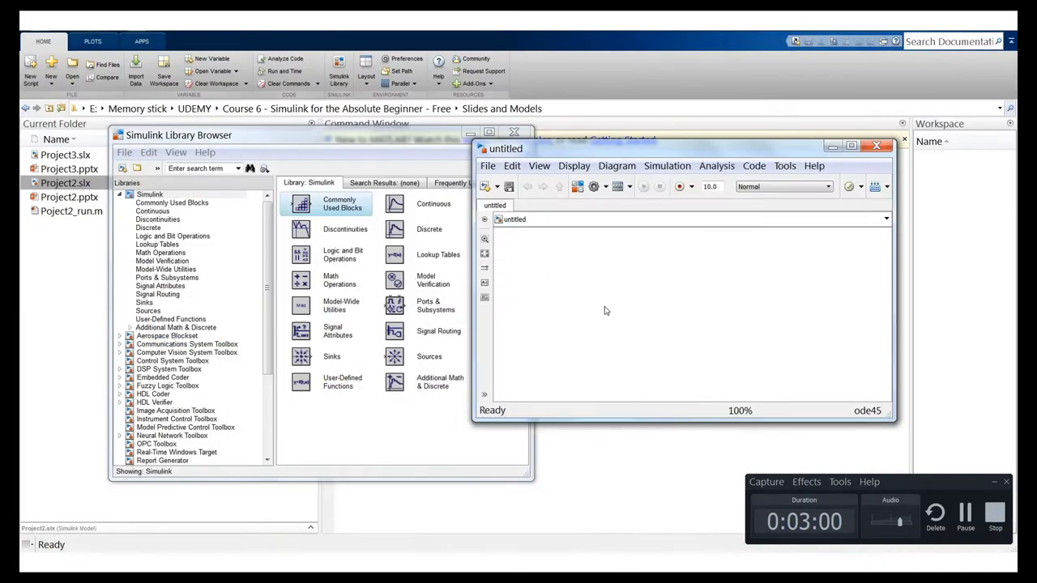
Step: Add a Gain block from the Commonly Used Blocks library to the blank model and set its gain to 9/5
left_click(166, 203)
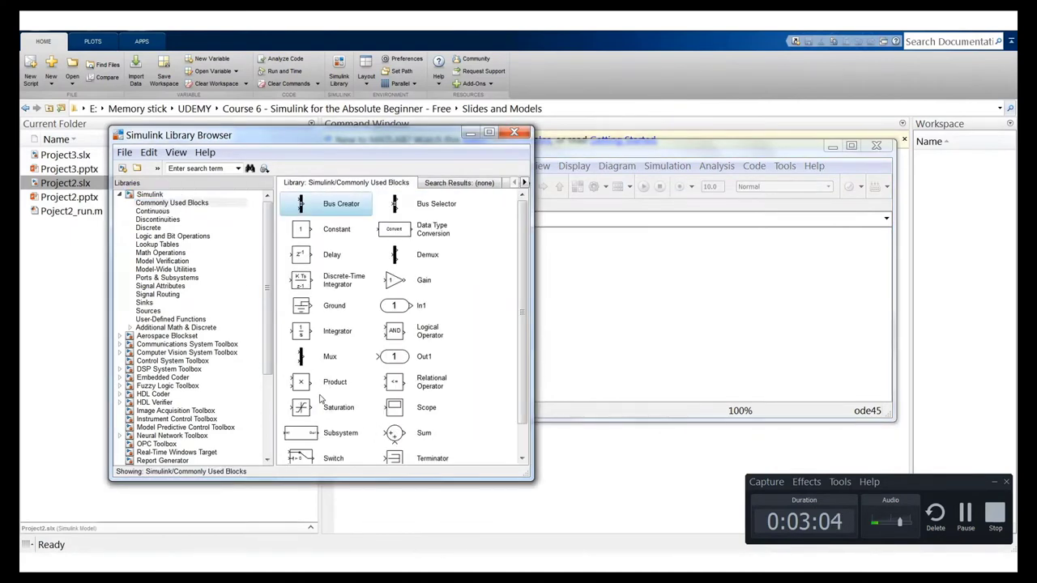
left_click_drag(387, 290, 660, 319)
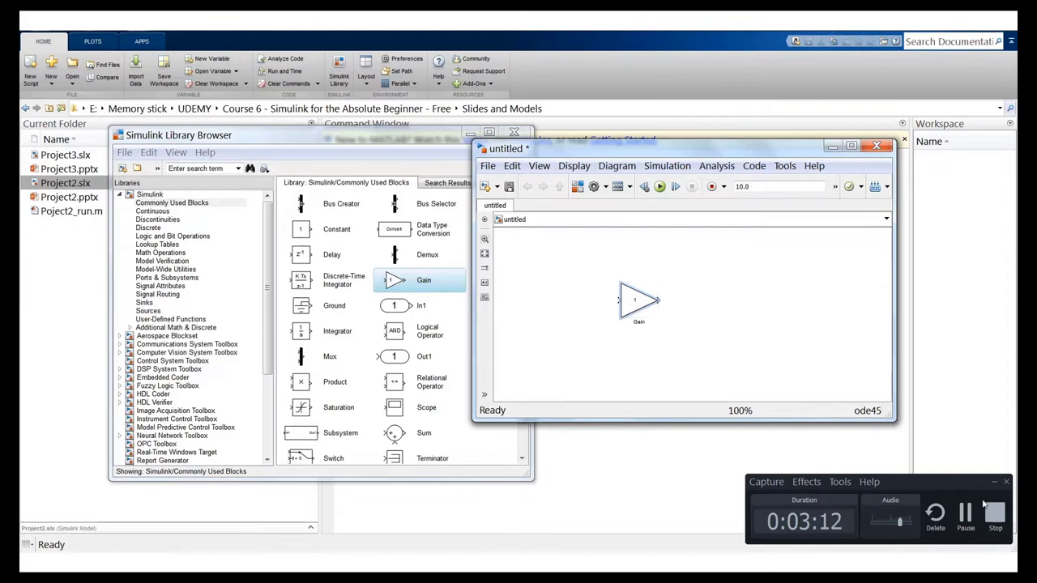
left_click(993, 482)
left_click(627, 311)
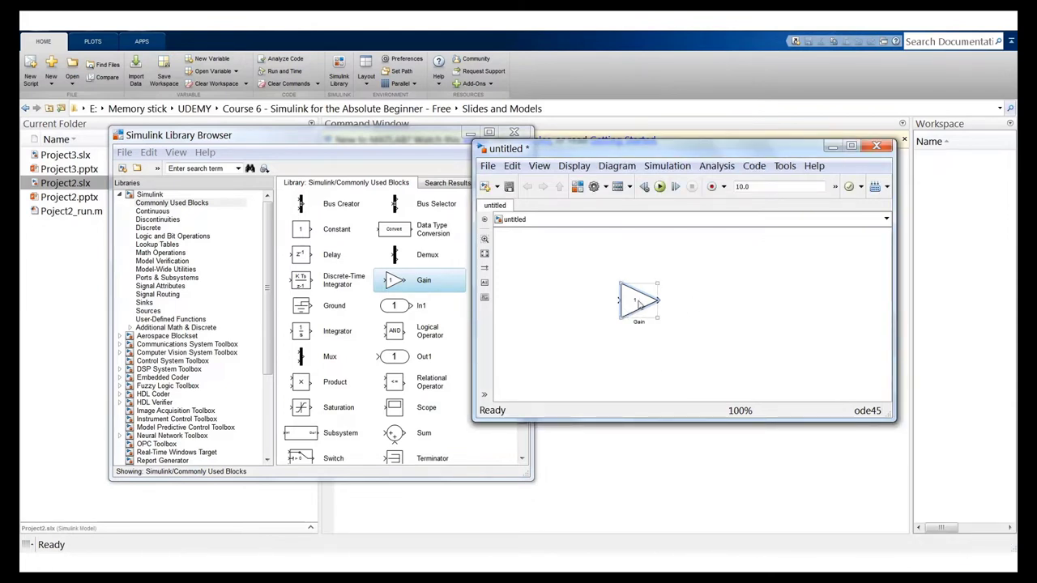
double_click(638, 304)
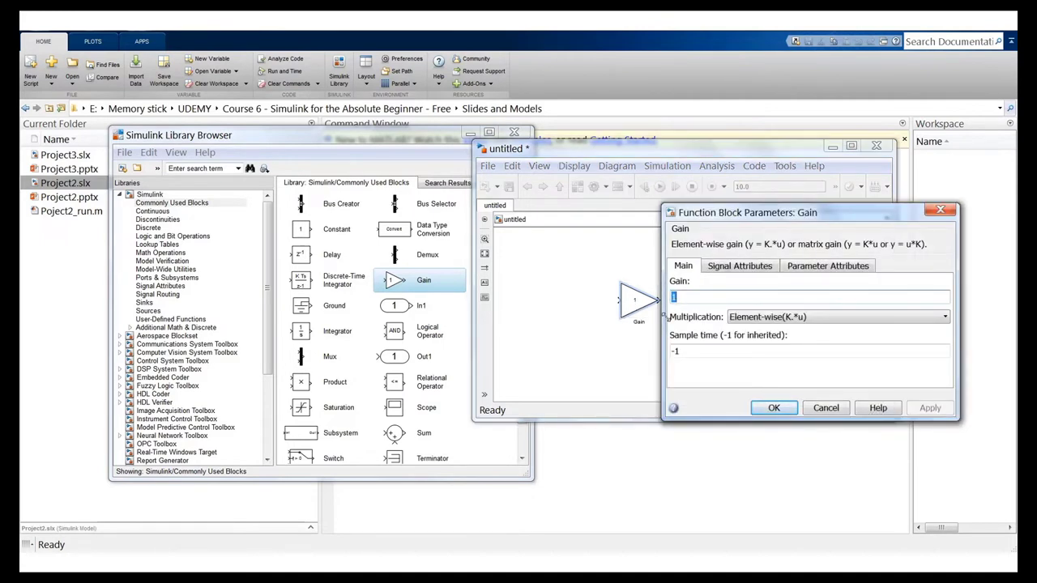
type("9/5")
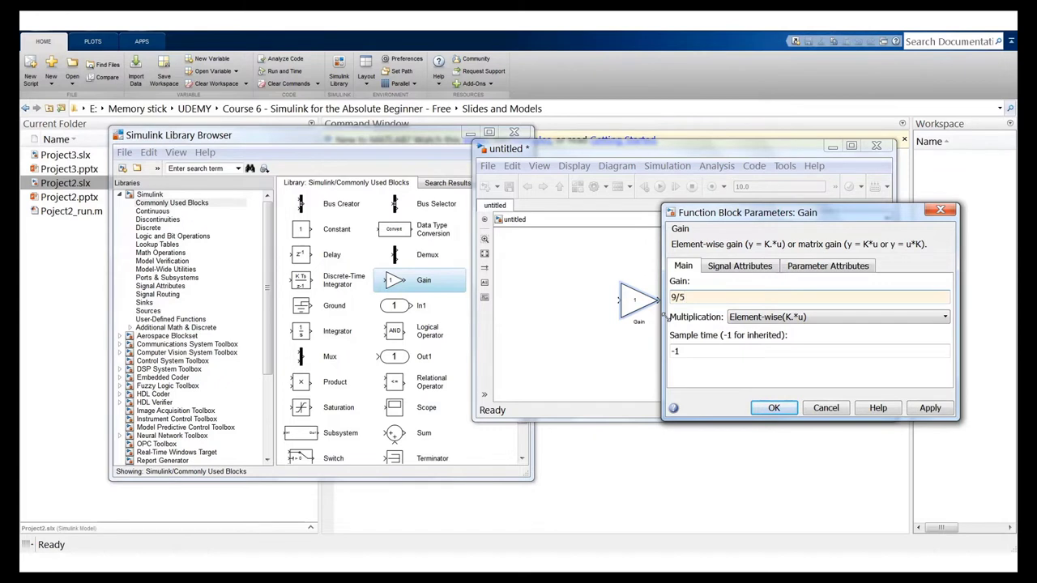
key("Return")
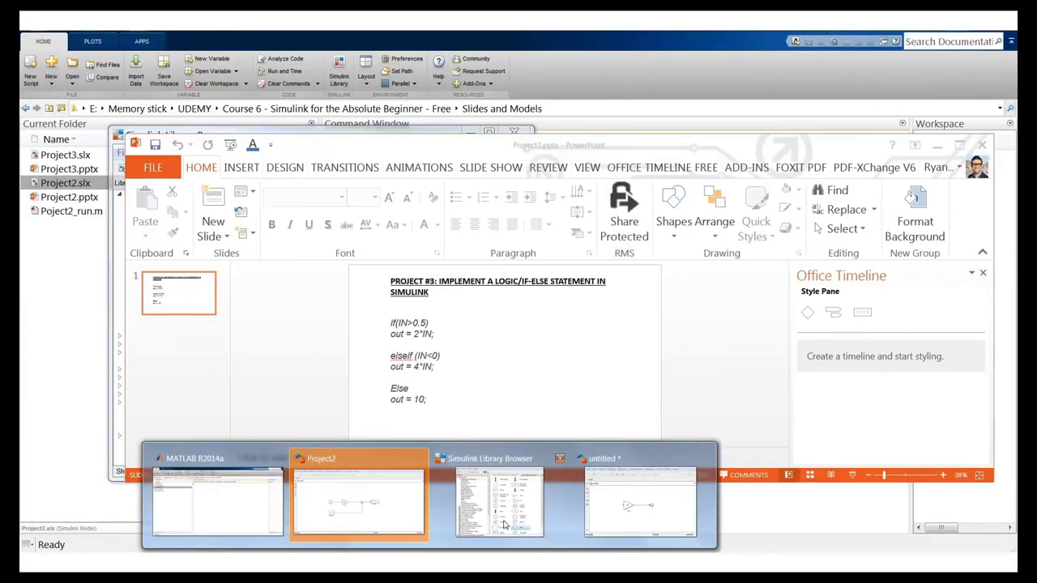
Step: Add a Constant block with value 32 below the Gain block and connect it to the Sum block's lower input
left_click(499, 506)
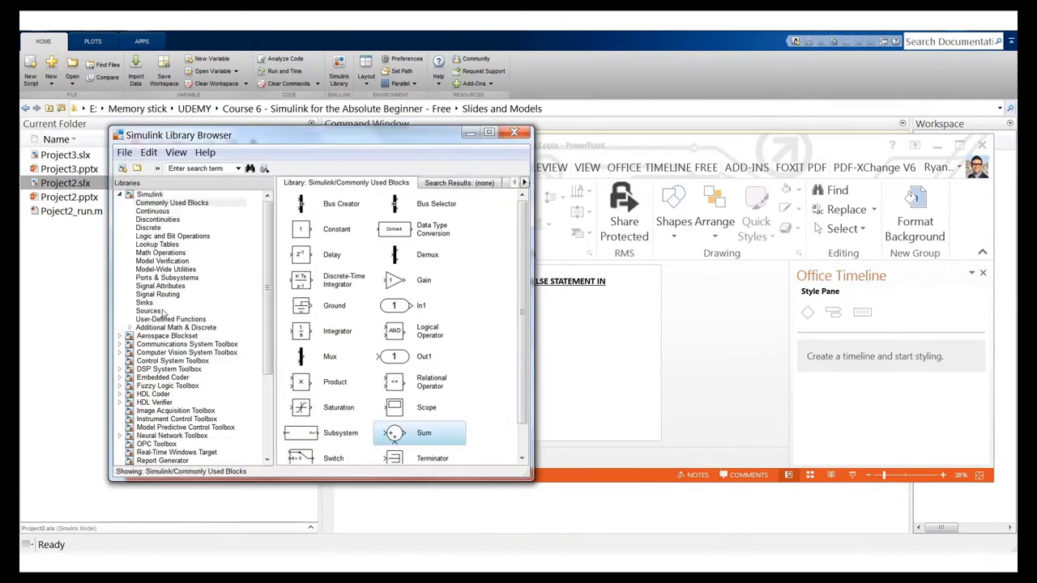
left_click(307, 232)
left_click(939, 149)
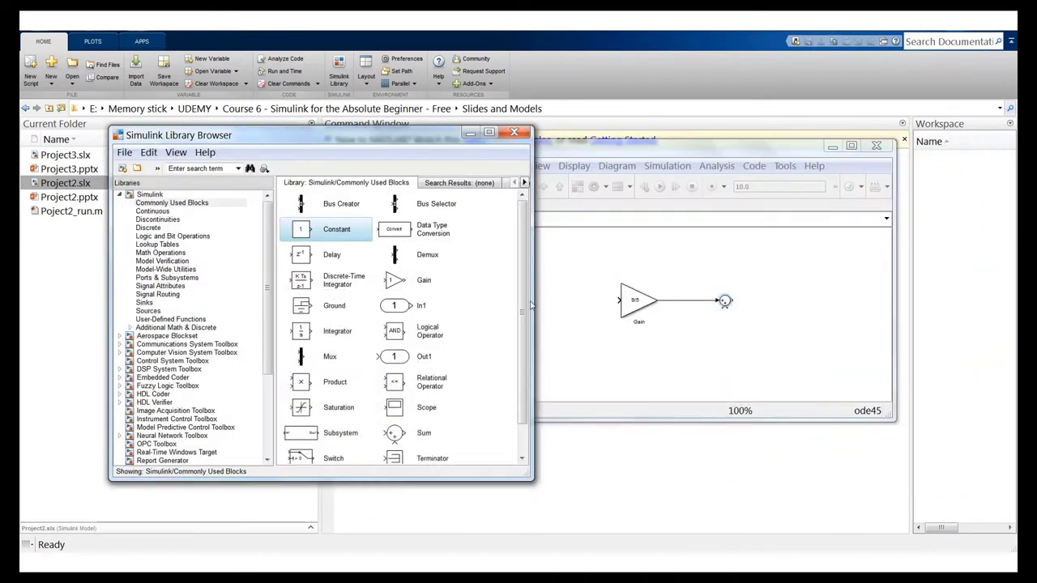
left_click_drag(321, 229, 688, 352)
double_click(687, 352)
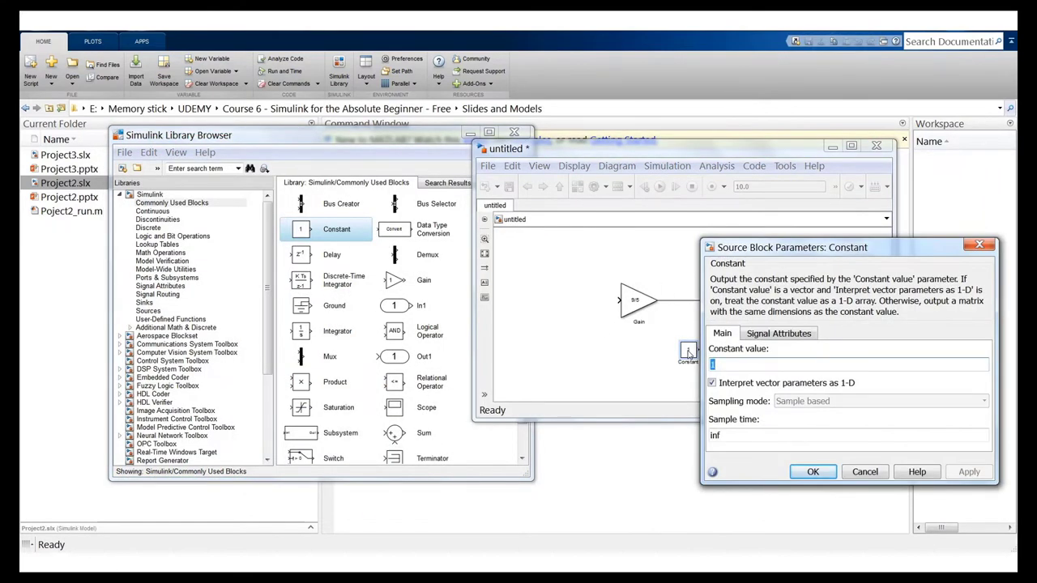
type("32")
key("Return")
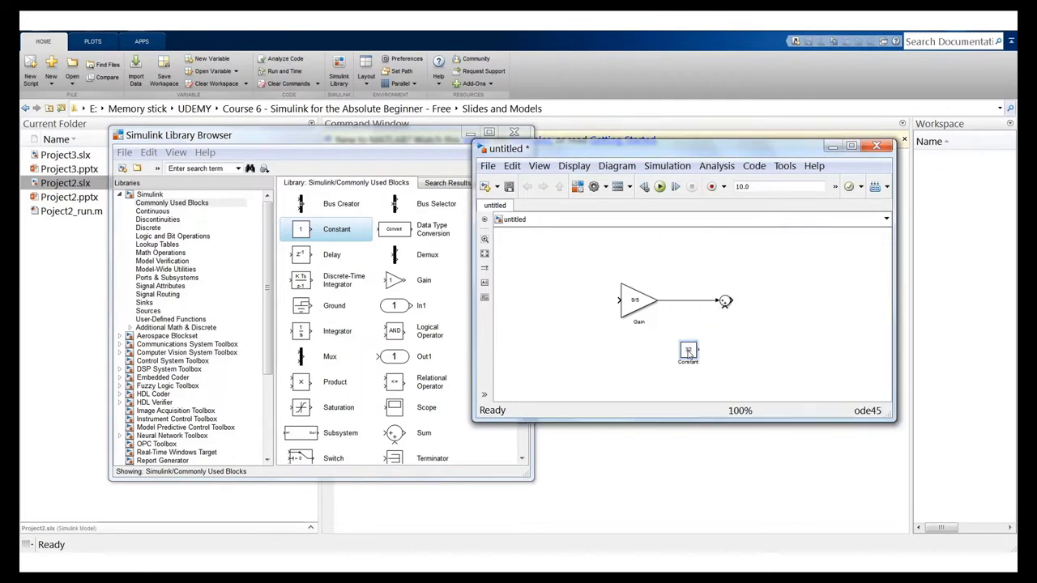
mouse_move(700, 349)
left_mouse_down()
mouse_move(725, 323)
mouse_move(725, 305)
left_mouse_up()
left_click_drag(688, 353, 640, 354)
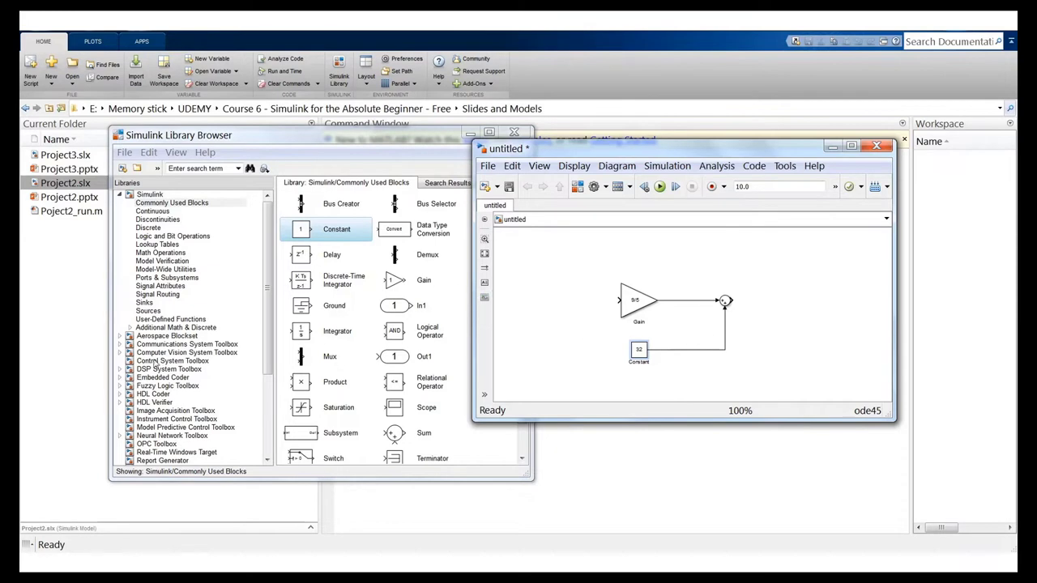
Step: Add a Display block from the Sinks library and connect it to the output of the Sum block
left_click(147, 310)
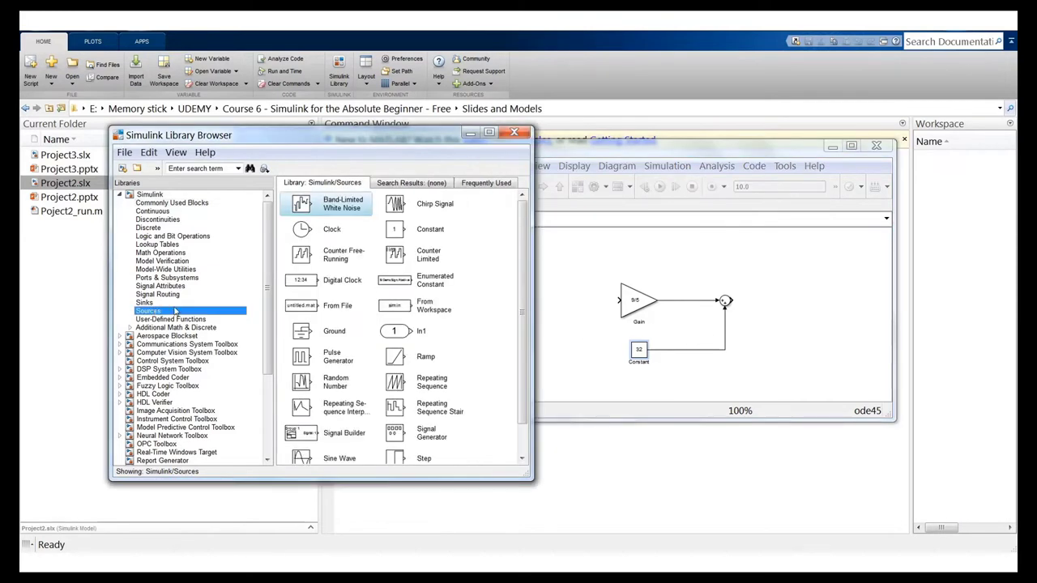
left_click(162, 303)
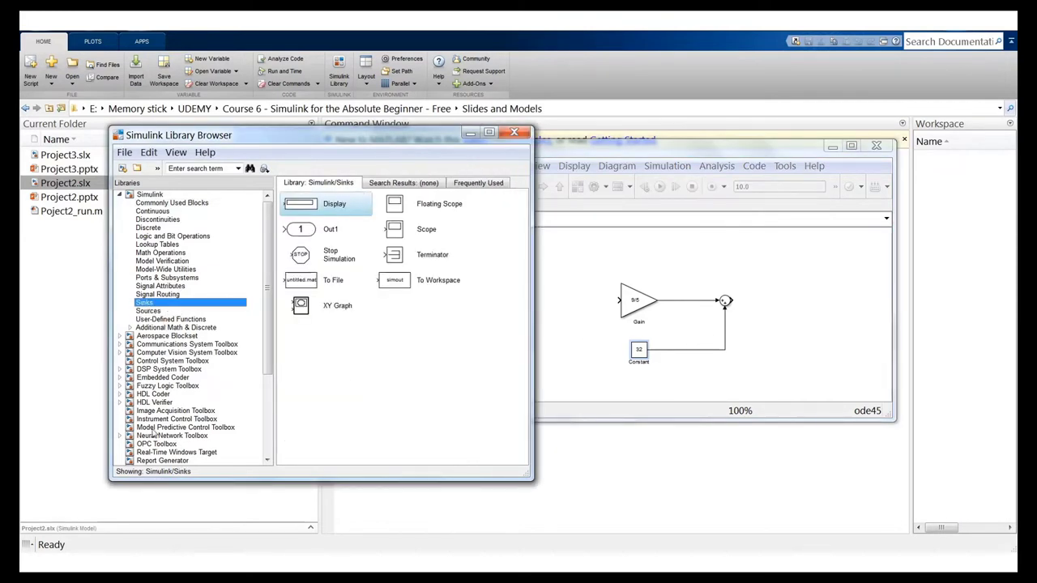
left_click(399, 233)
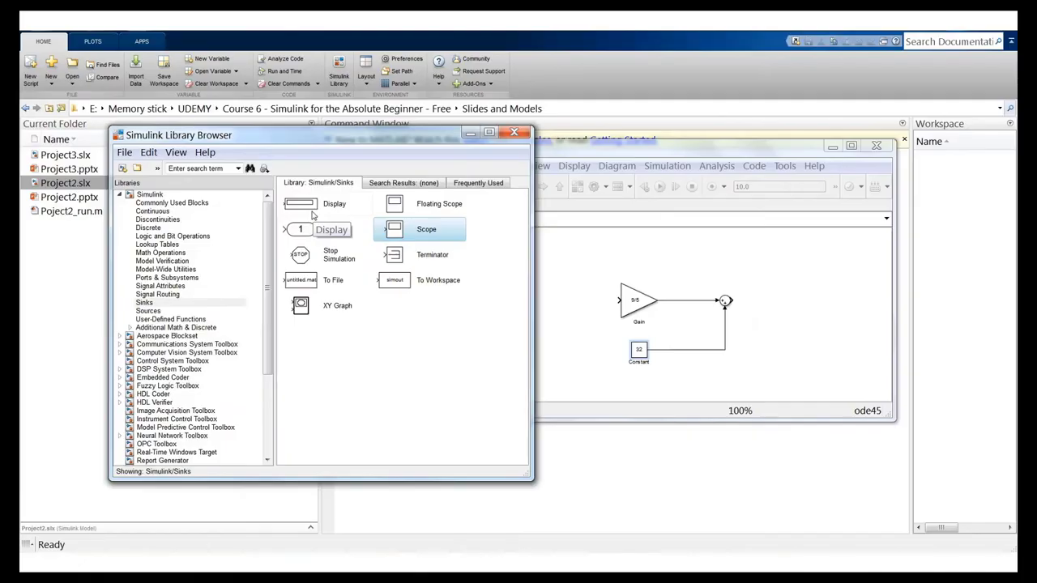
mouse_move(310, 209)
left_mouse_down()
mouse_move(799, 294)
mouse_move(803, 307)
mouse_move(818, 307)
mouse_move(731, 301)
left_mouse_up()
left_click_drag(811, 304, 798, 303)
left_click(794, 322)
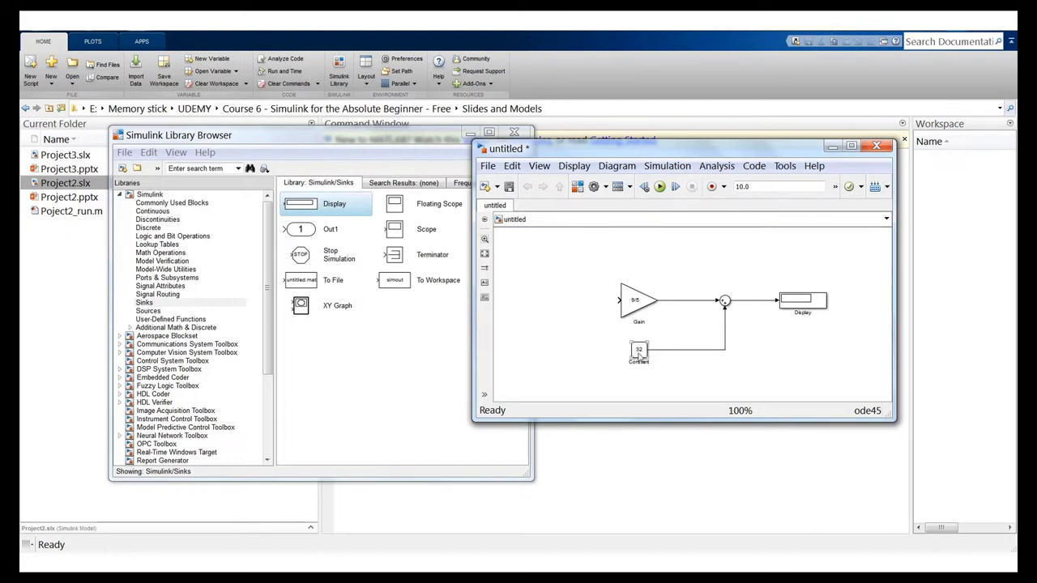
Step: Copy the Constant block in front of the Gain block, connect it to the Gain input, and set its value to 0
left_click_drag(638, 355, 574, 308)
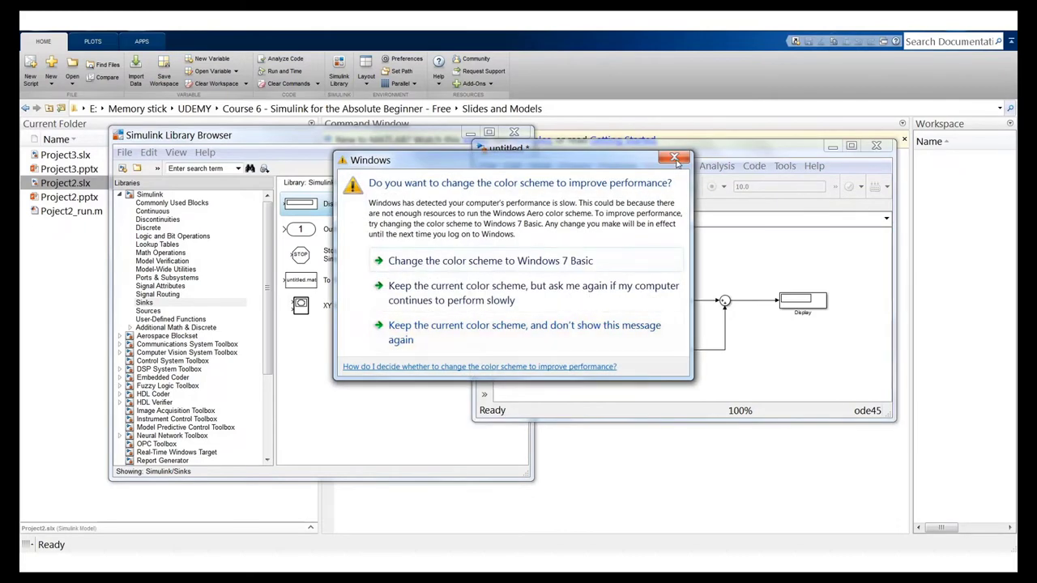
left_click_drag(620, 166, 654, 559)
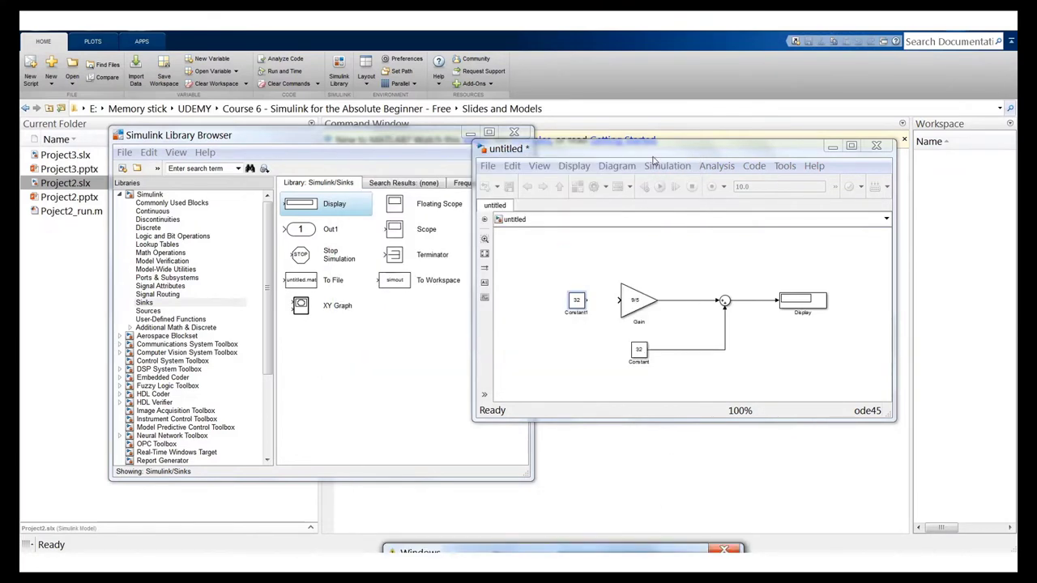
left_click_drag(587, 300, 647, 301)
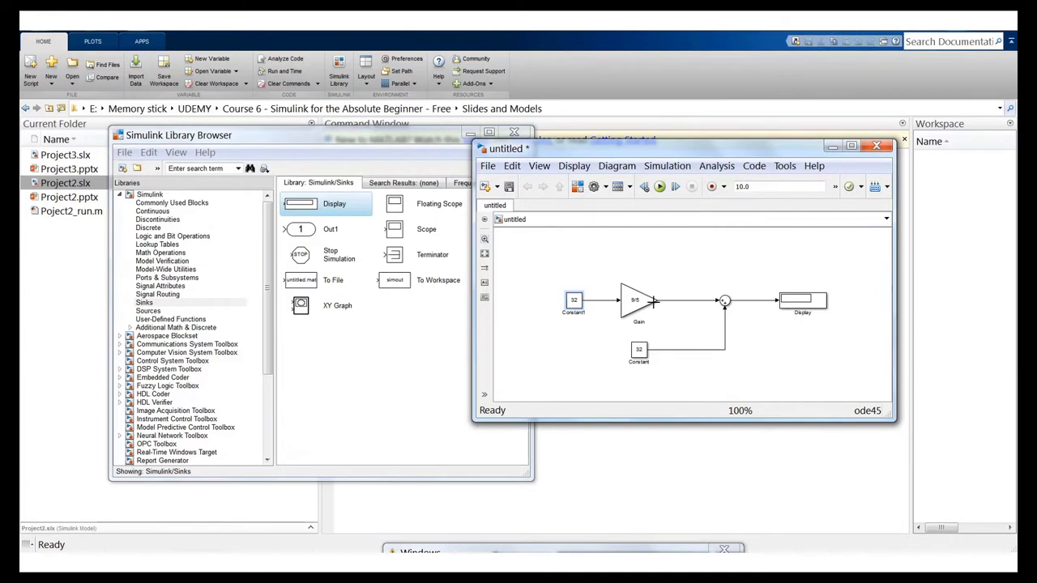
double_click(576, 303)
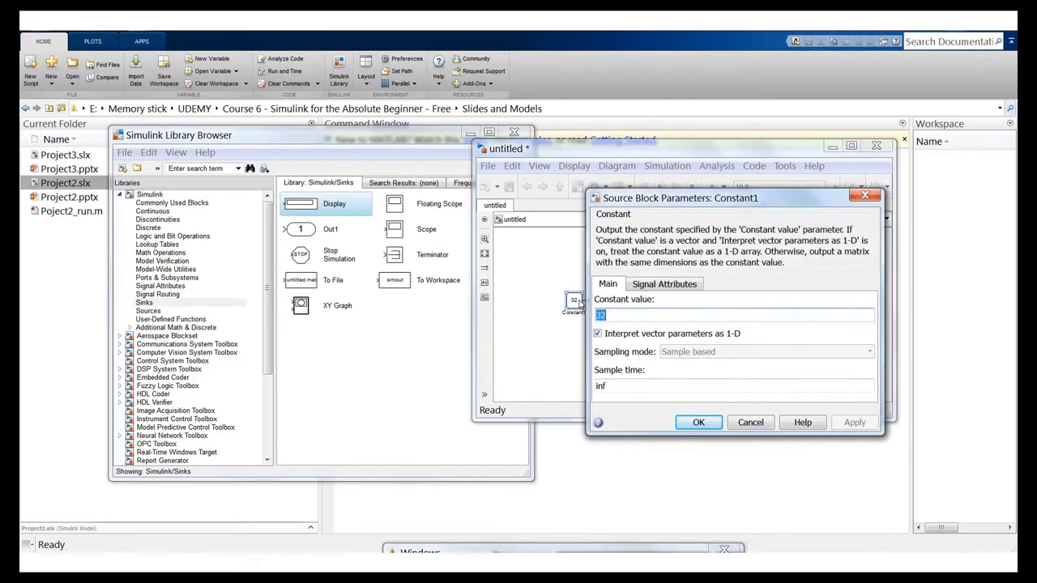
key("BackSpace")
key("Return")
Step: Save the model as Project2_Trial.slx in the Slides and Models folder
left_click(508, 186)
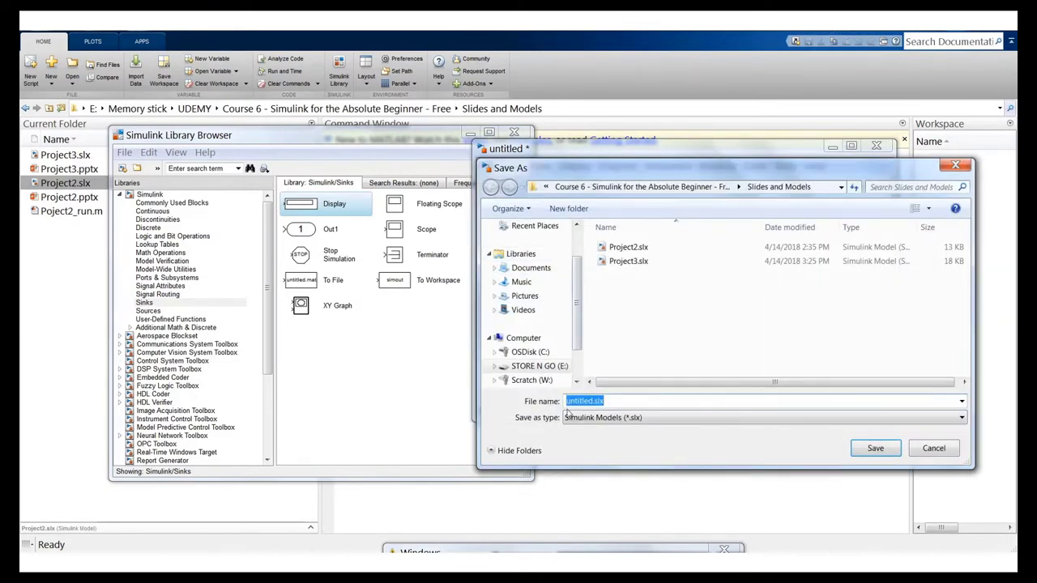
left_click(595, 405)
key("BackSpace")
key("BackSpace")
key("BackSpace")
key("BackSpace")
key("BackSpace")
key("BackSpace")
key("BackSpace")
key("BackSpace")
type("Project2")
type("_Trial")
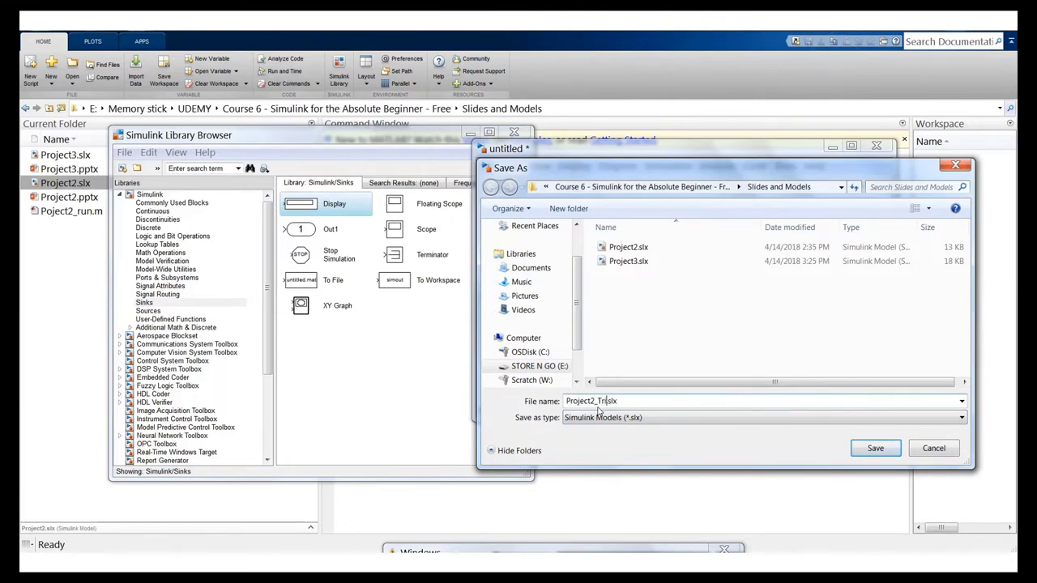
key("Return")
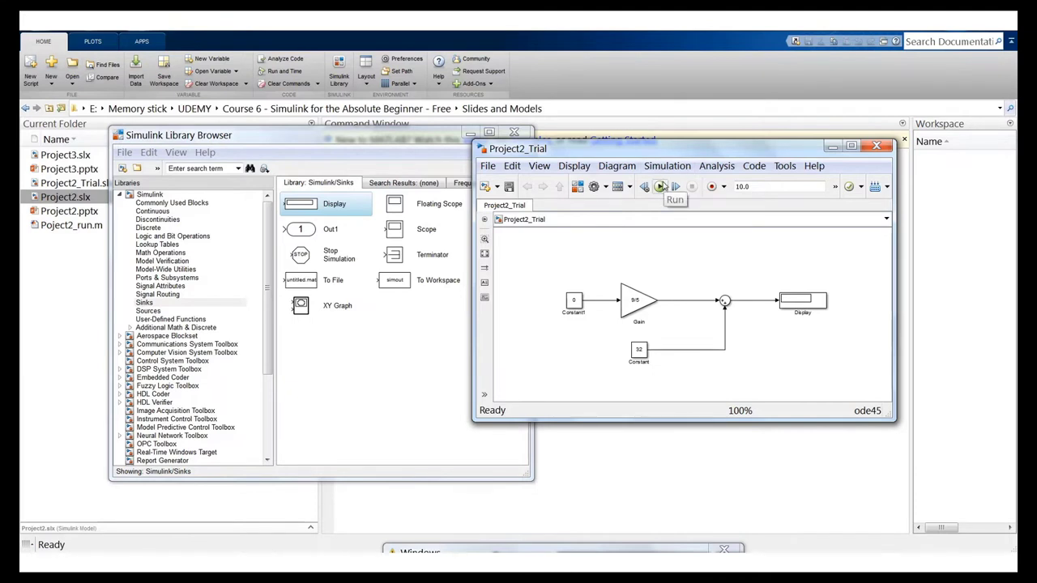
Step: Run the simulation and widen the model window to examine the converted temperature in the Display block
left_click(660, 187)
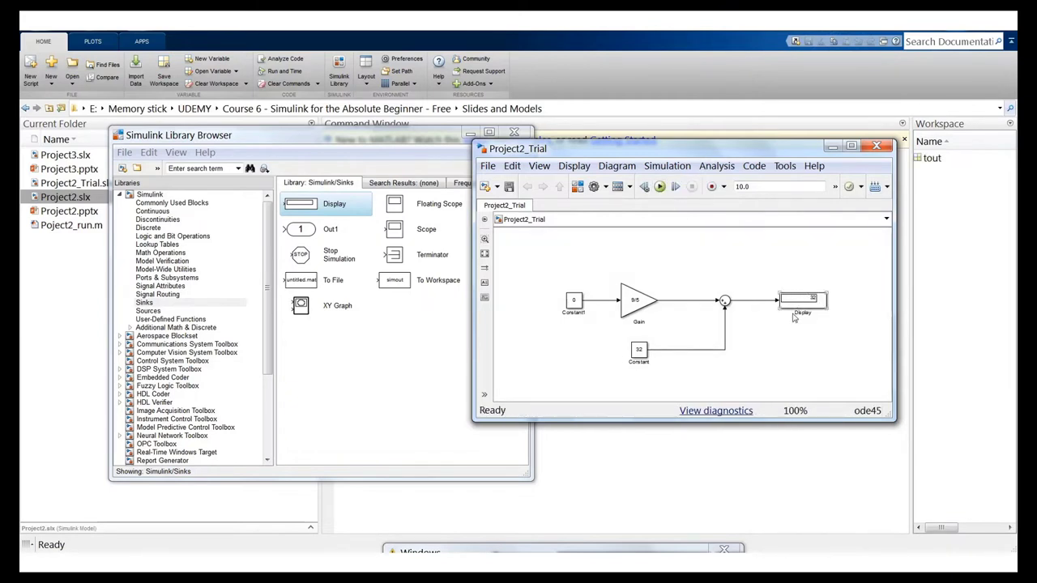
scroll(762, 351, "up", 2)
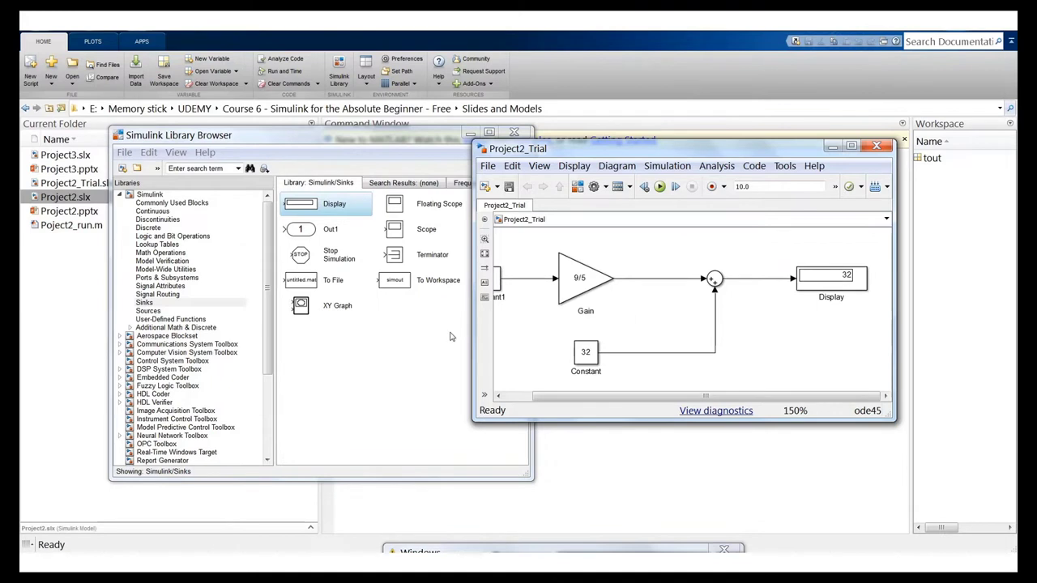
left_click_drag(473, 333, 248, 330)
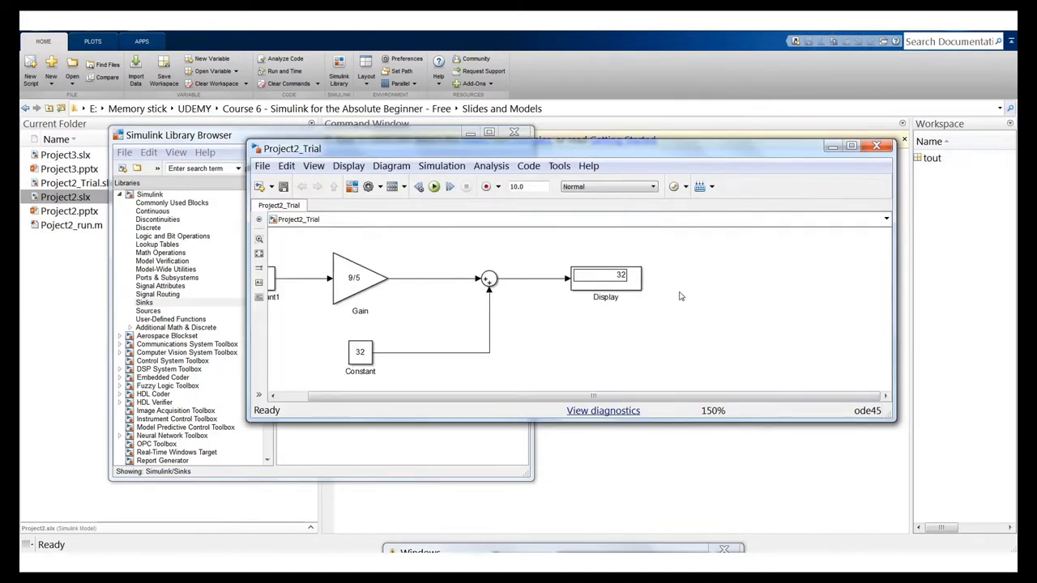
left_click_drag(508, 400, 413, 399)
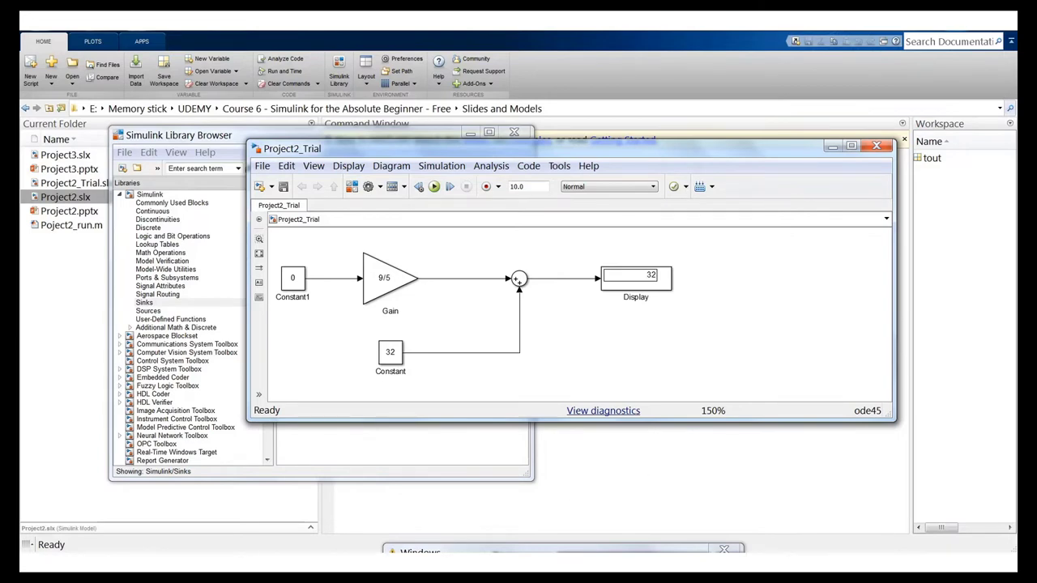
Step: Check the 0 °C row in the conversion table on slide 3 of the Project #2 presentation, and return to MATLAB
key("alt+Tab")
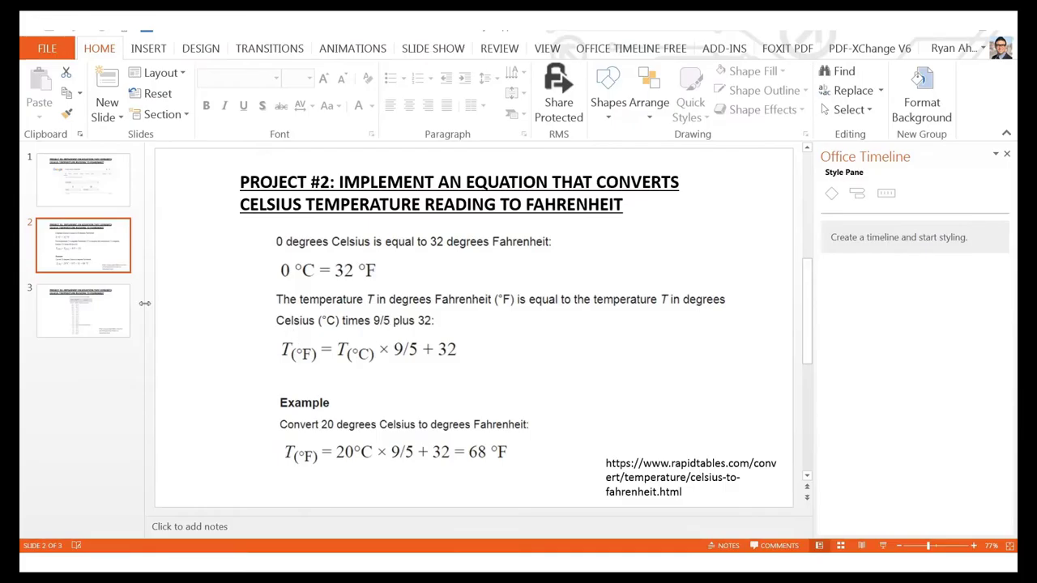
left_click(116, 334)
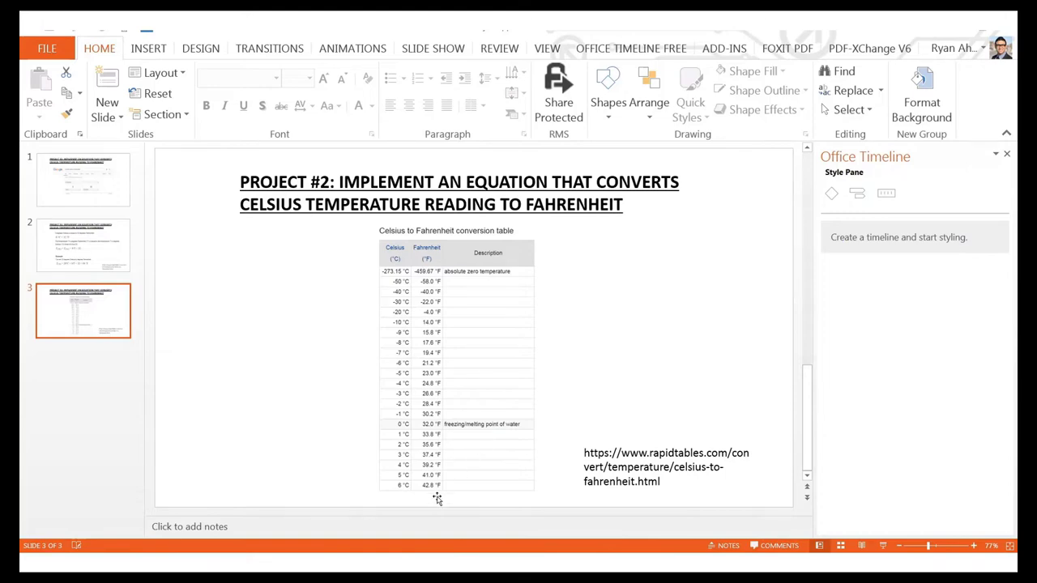
scroll(417, 502, "up", 5)
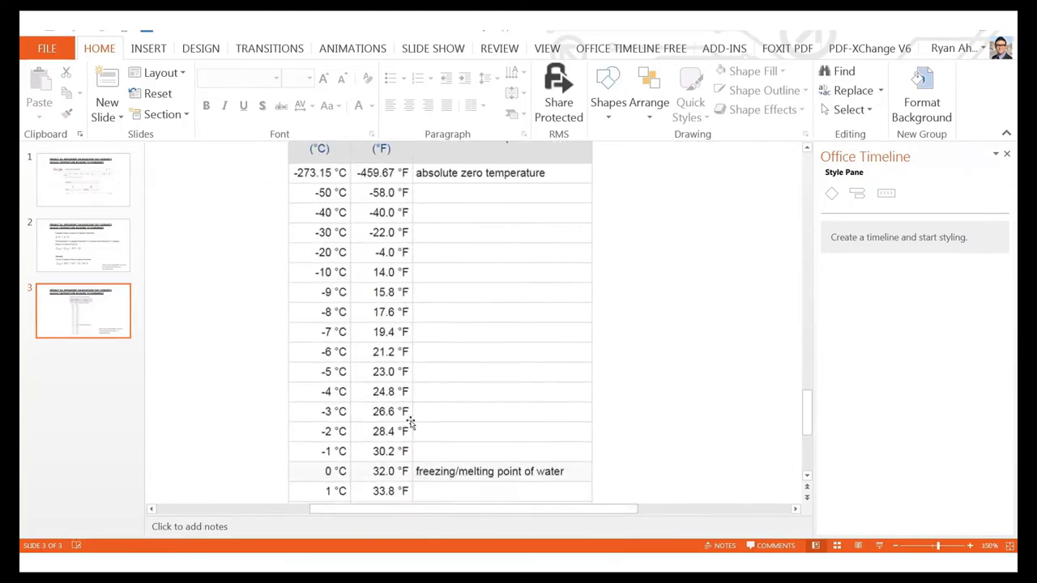
scroll(411, 423, "down", 5)
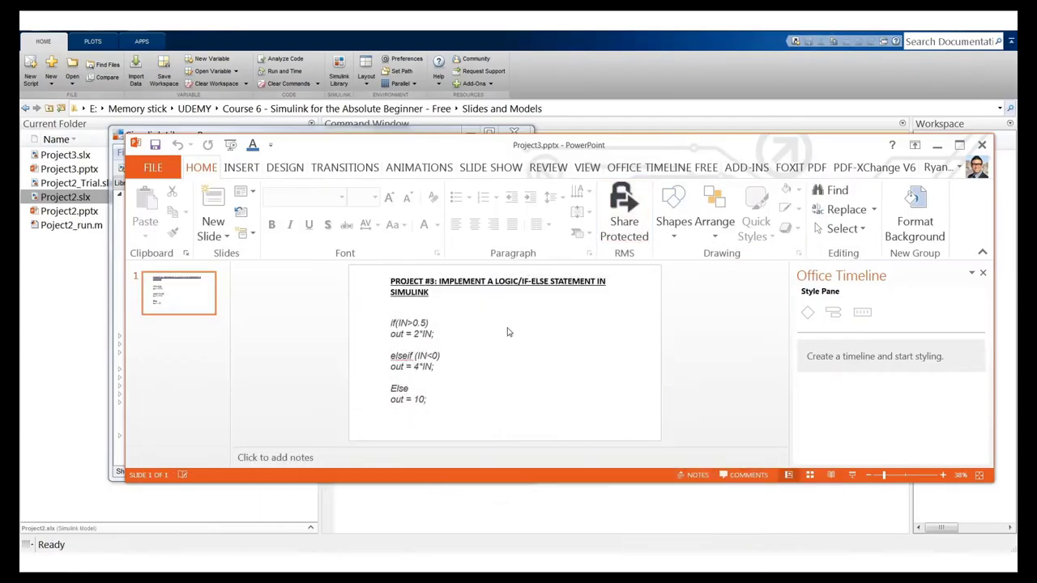
key("alt+Tab")
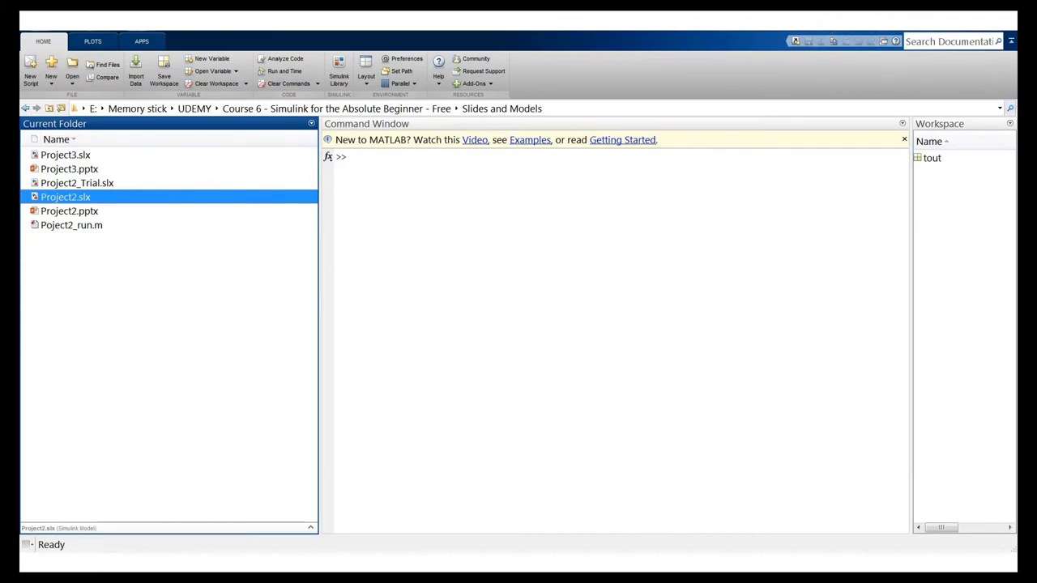
Step: Set the value of Constant1 in the Project2_Trial model to 6 and run the simulation
key("alt+Tab")
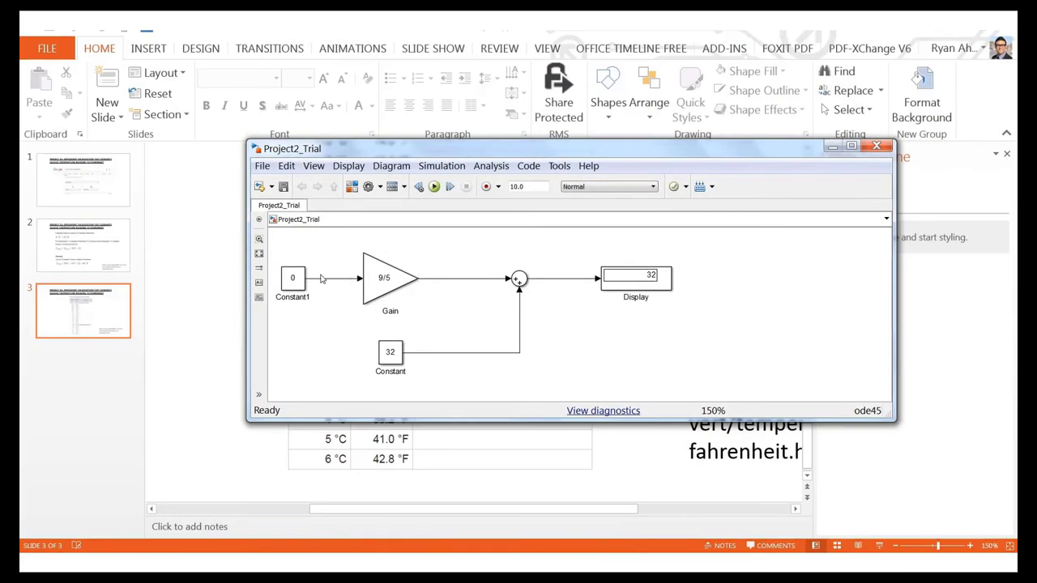
double_click(298, 285)
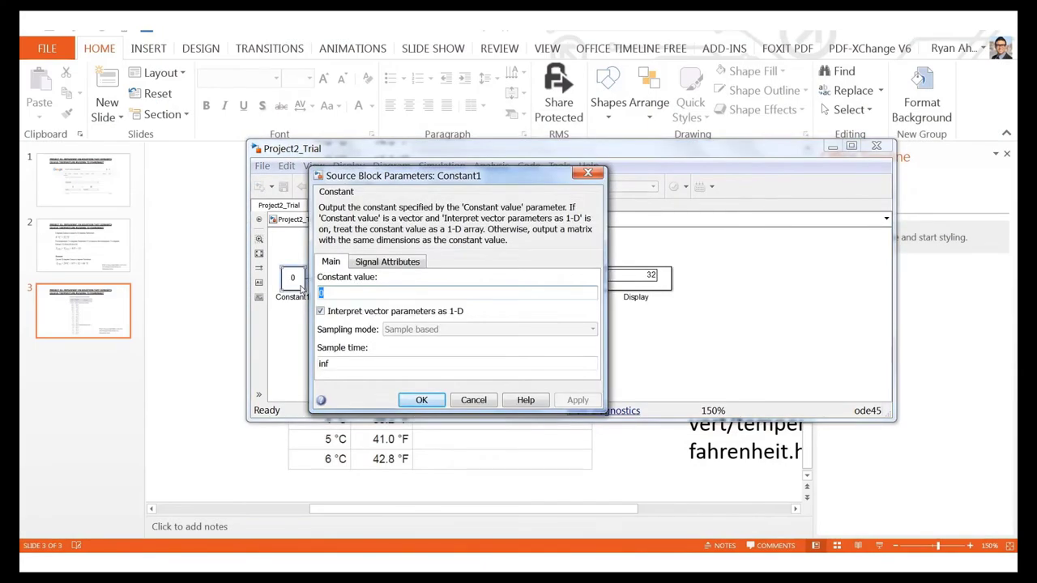
type("6")
key("Return")
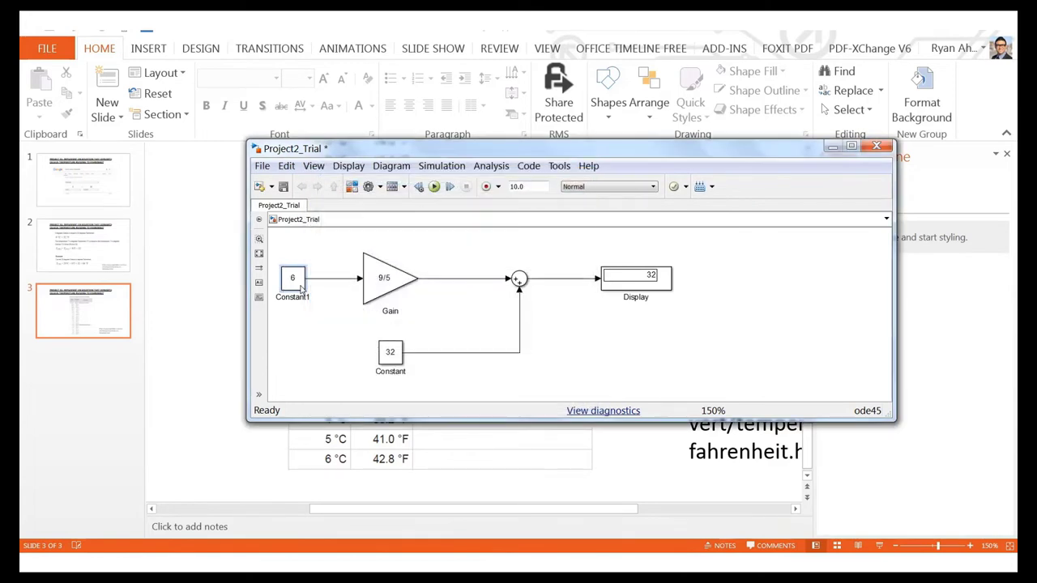
left_click(433, 187)
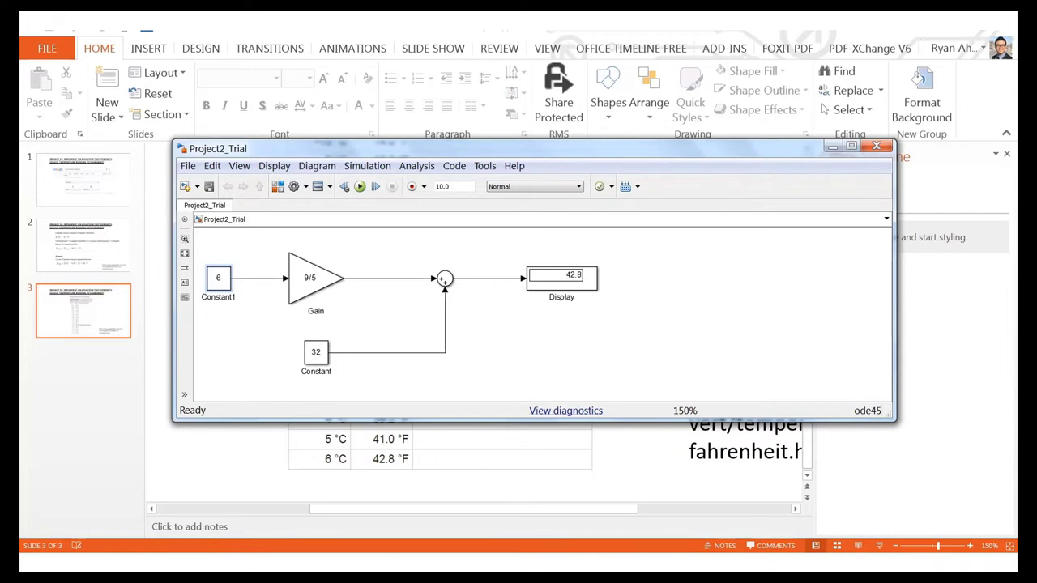
Step: Return to MATLAB, create a new script and write the simulation call sim('Project_2_Trial') in it
key("alt+Tab")
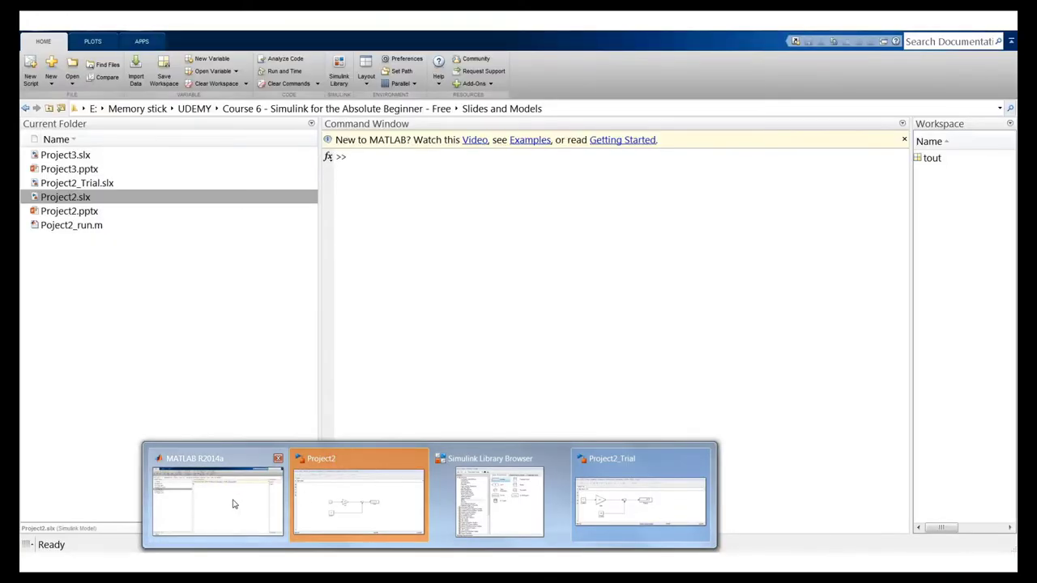
left_click(233, 504)
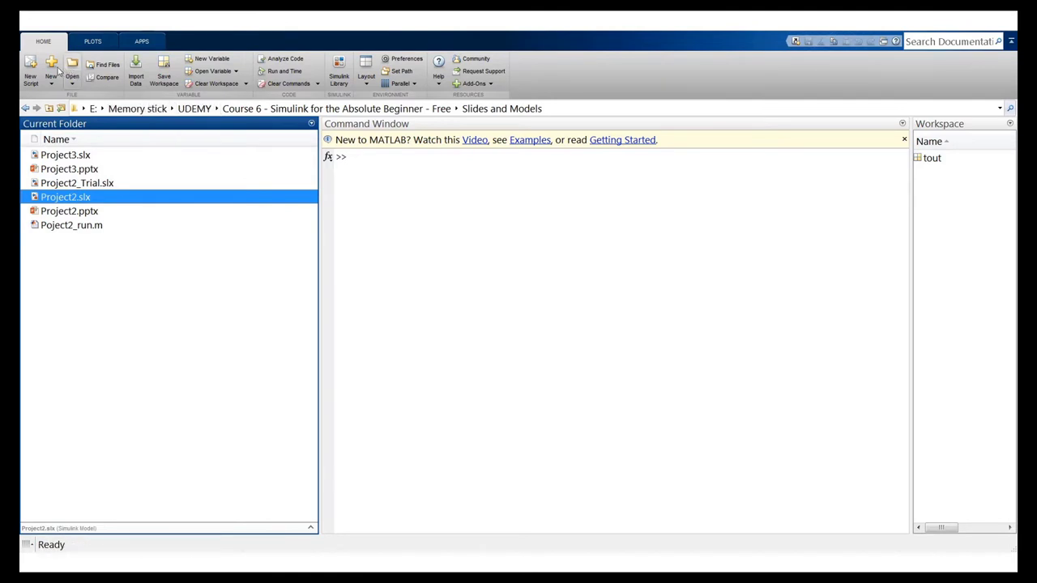
left_click(32, 75)
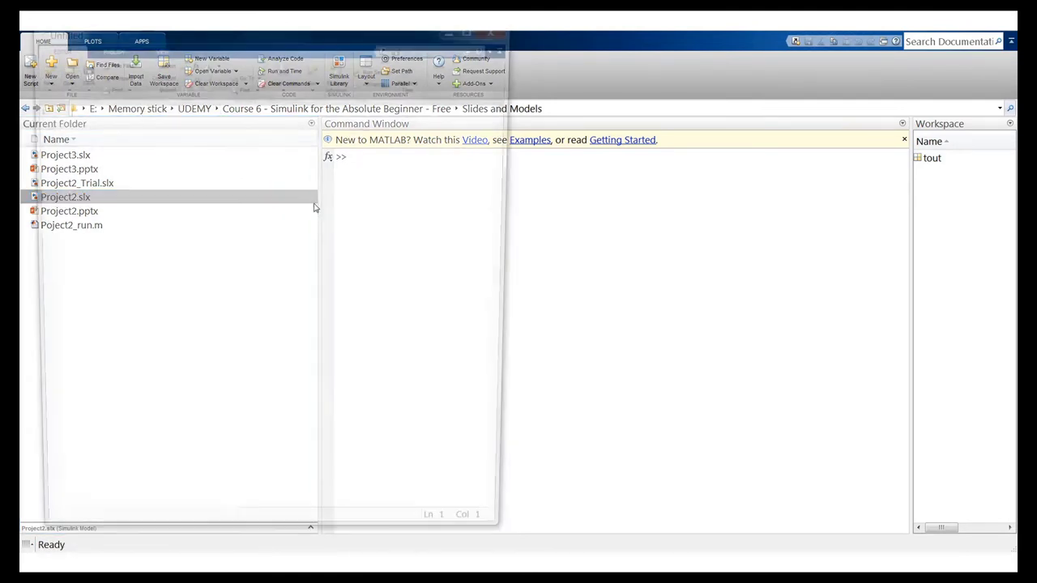
left_click_drag(324, 34, 692, 118)
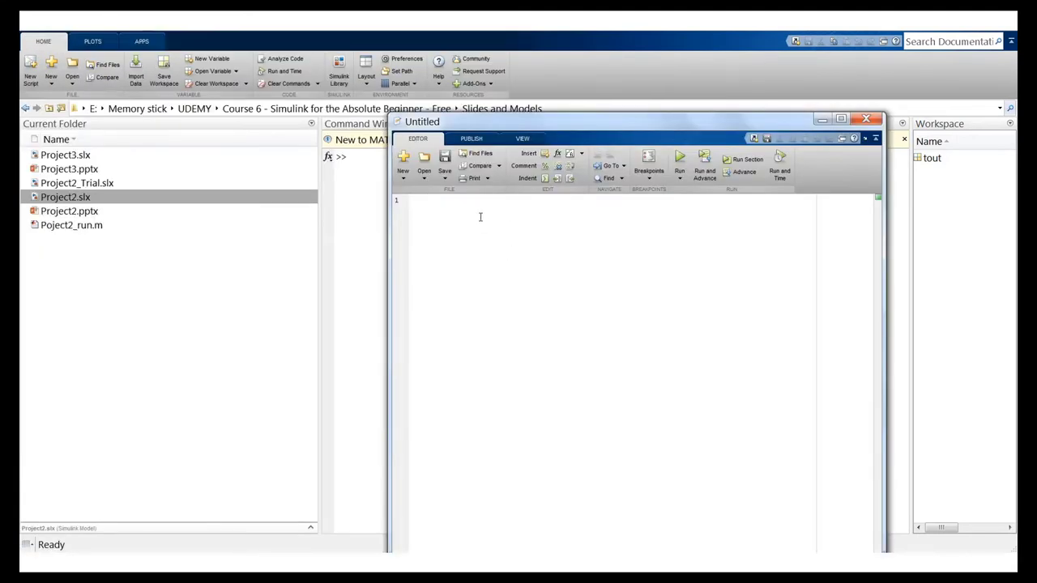
type("sim(")
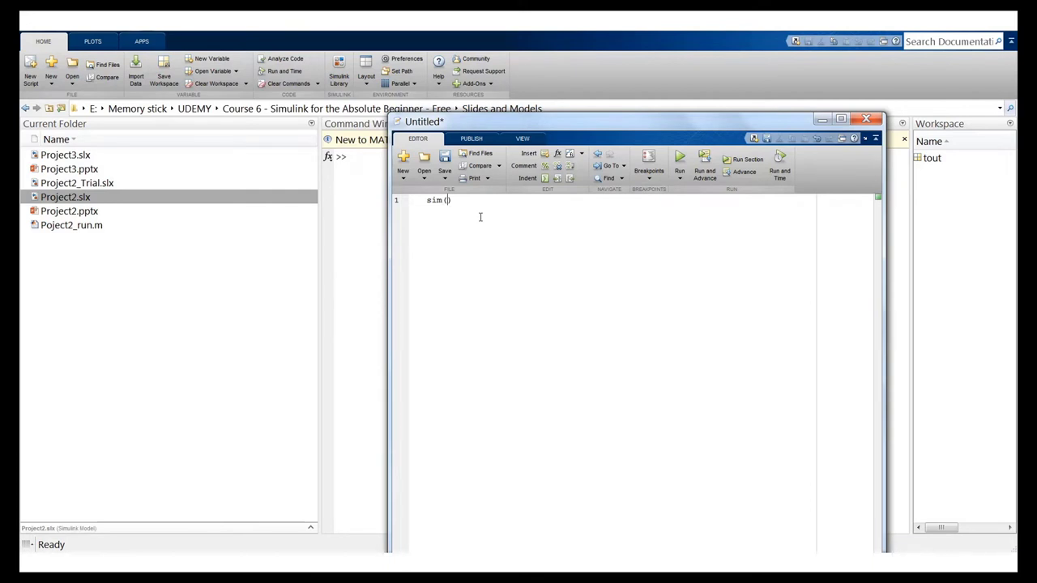
type("'Project_2_Trial")
Step: Save the script as Project2_Trial_Run.m in the Slides and Models folder
left_click(445, 158)
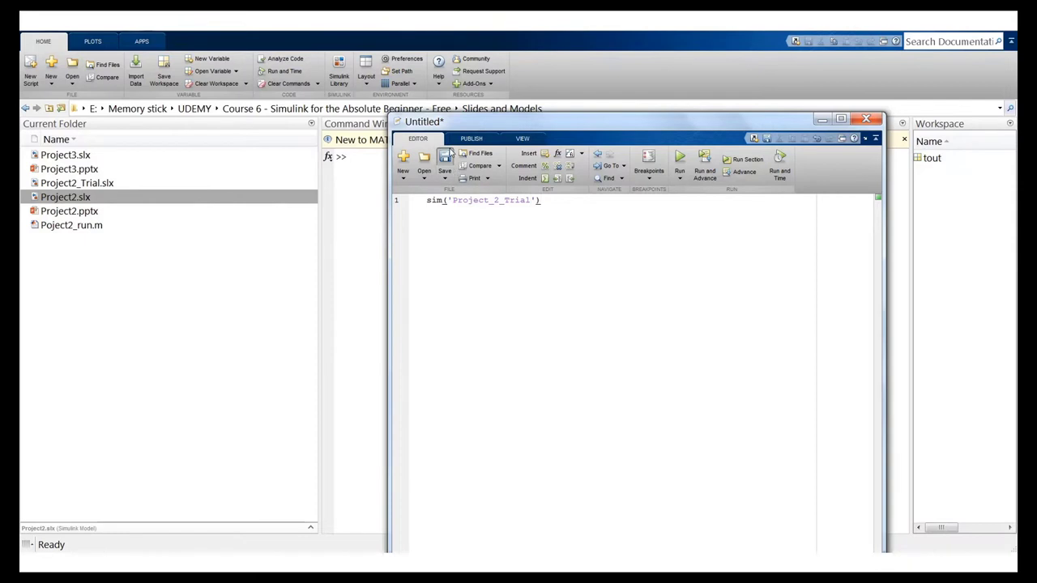
left_click(513, 373)
key("BackSpace")
key("BackSpace")
key("BackSpace")
key("BackSpace")
key("BackSpace")
key("BackSpace")
key("BackSpace")
key("BackSpace")
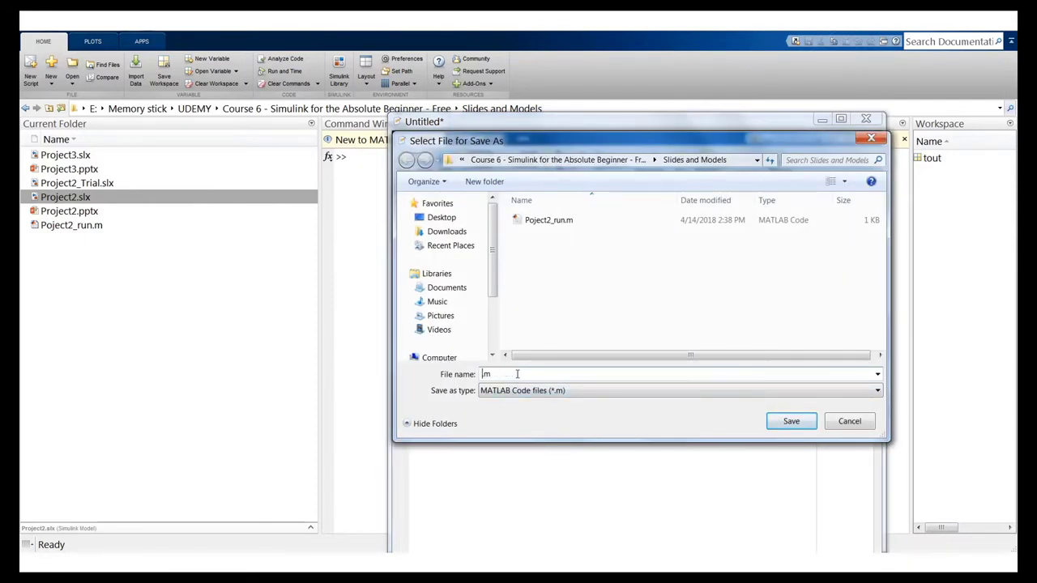
type("Project2_Trial_Run")
key("Return")
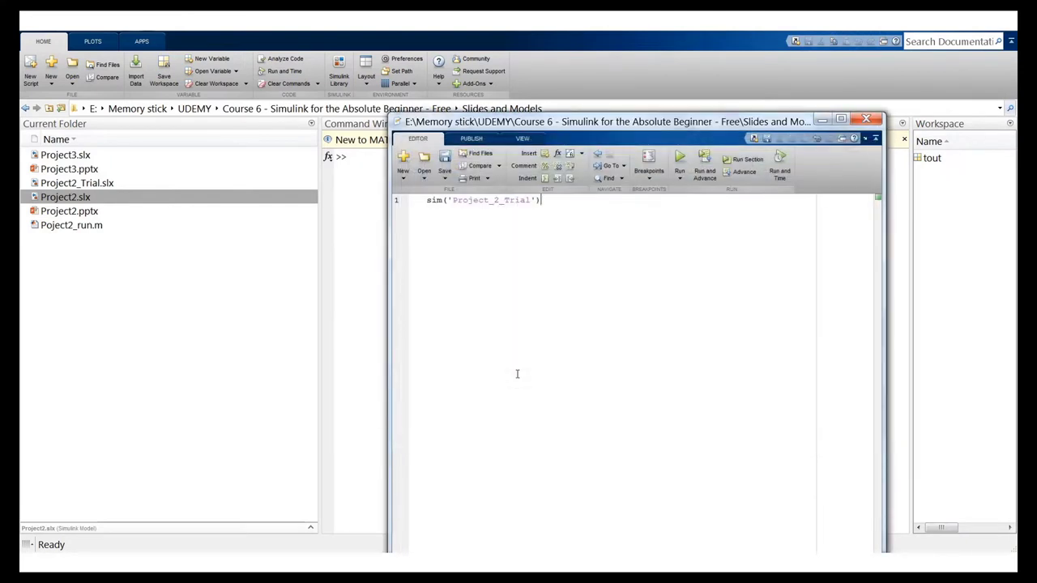
Step: Run the script, correct the model name in its sim call to Project2_Trial, and run it again
left_click(679, 162)
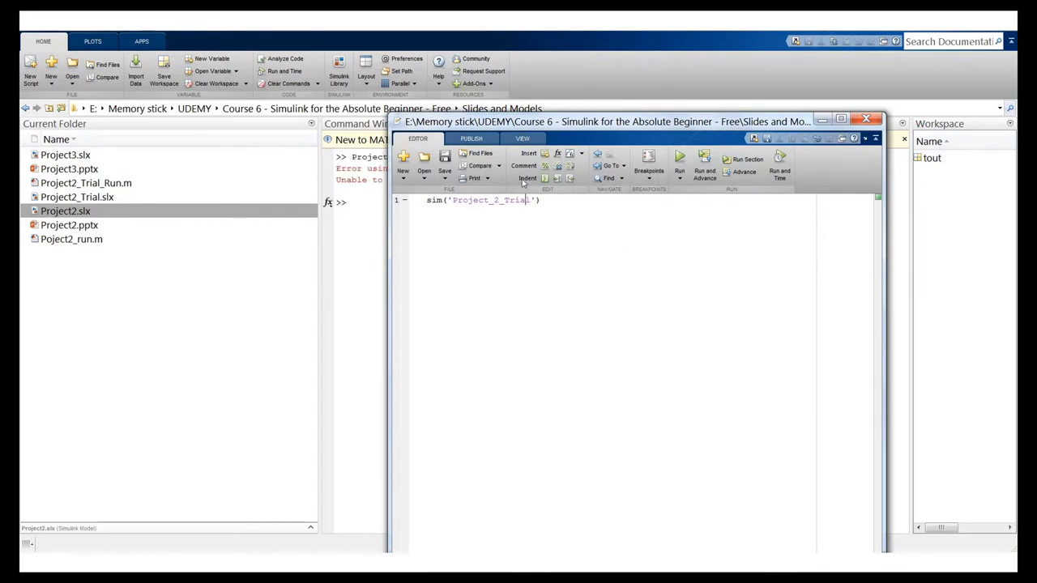
left_click_drag(590, 130, 733, 112)
left_click_drag(660, 108, 625, 108)
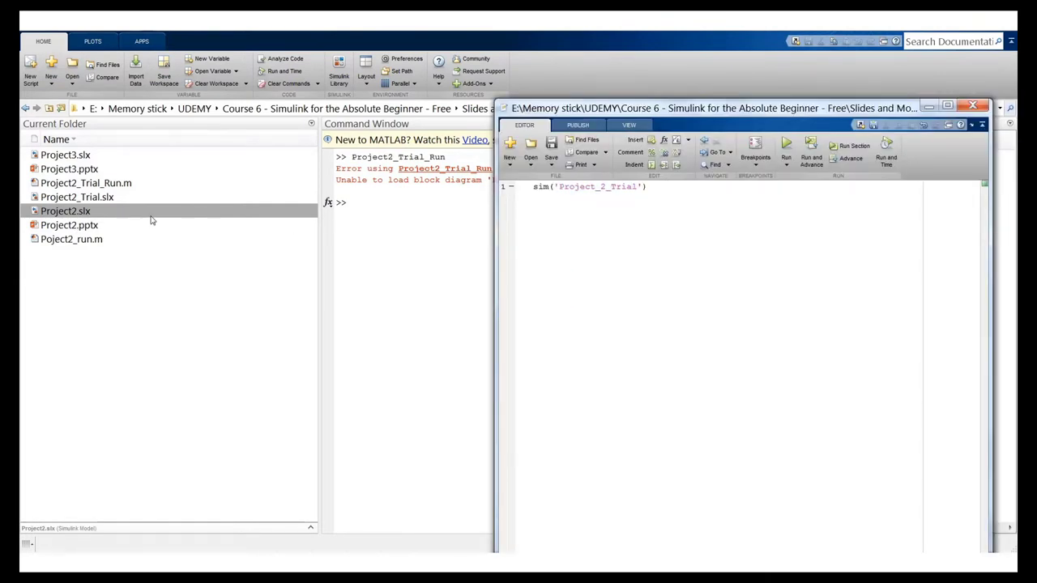
left_click(601, 191)
key("BackSpace")
left_click(785, 143)
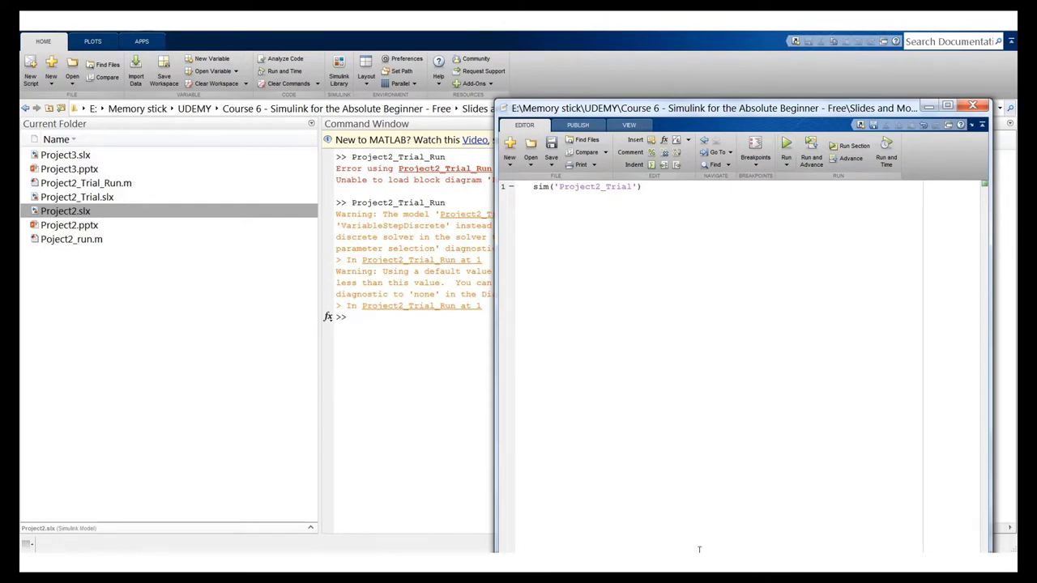
Step: Bring up the Project2_Trial model and set the value of Constant1 to the variable X
left_click(403, 577)
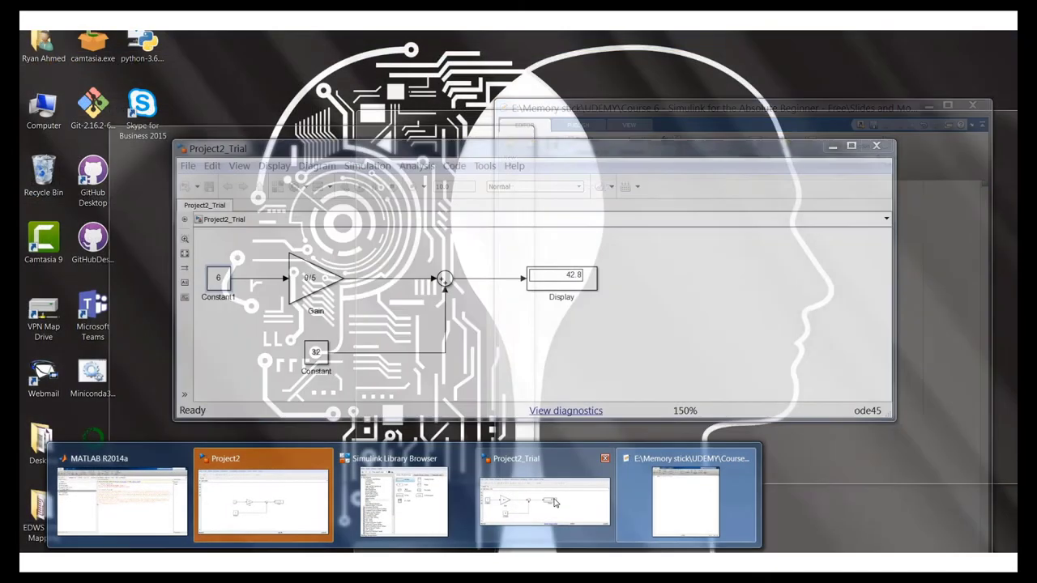
left_click(544, 501)
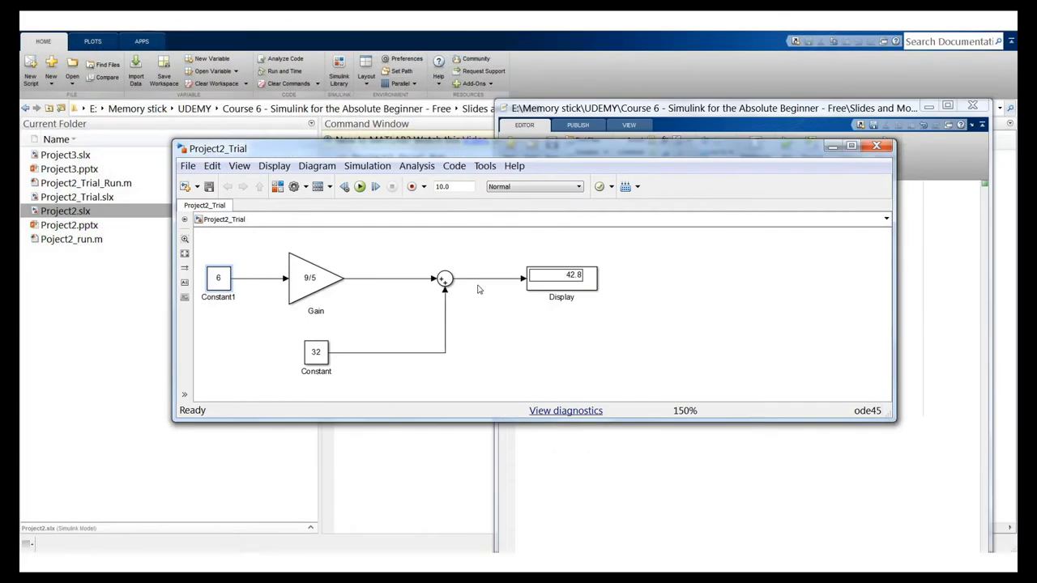
left_click(921, 342)
triple_click(533, 188)
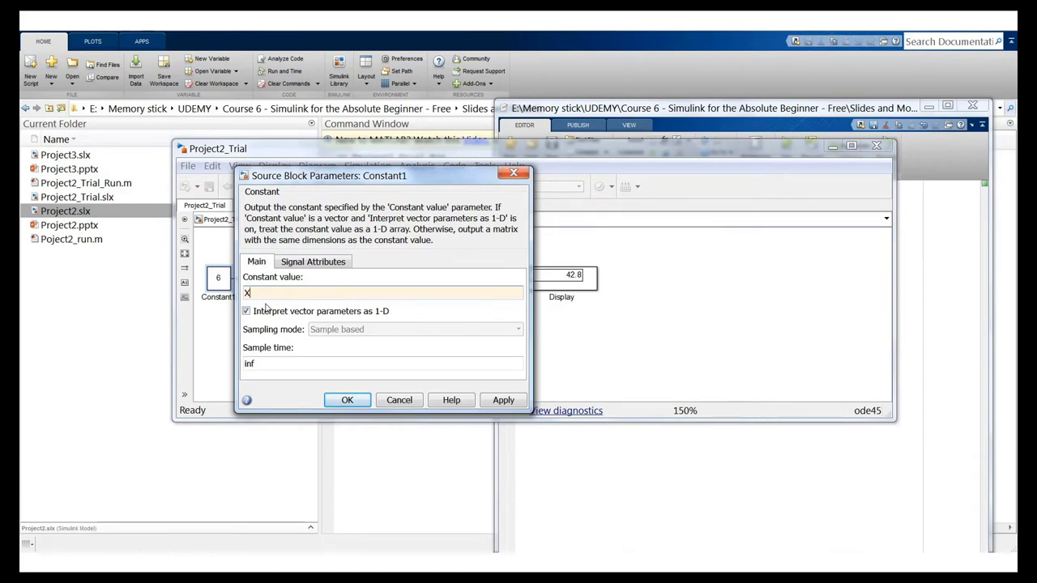
left_click(354, 403)
Step: Add the line X = 0; above the sim call in the script and save it
left_click(773, 485)
key("Return")
key("Up")
type("X = ")
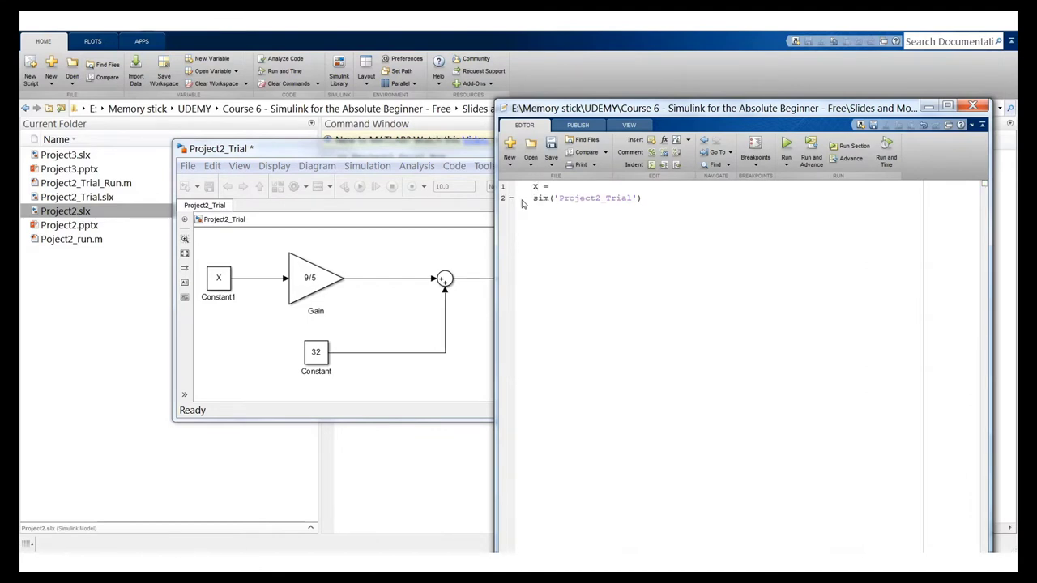
type("0;")
left_click(551, 144)
Step: Run the script and check the converted temperature in the model's Display block
left_click_drag(532, 187, 567, 186)
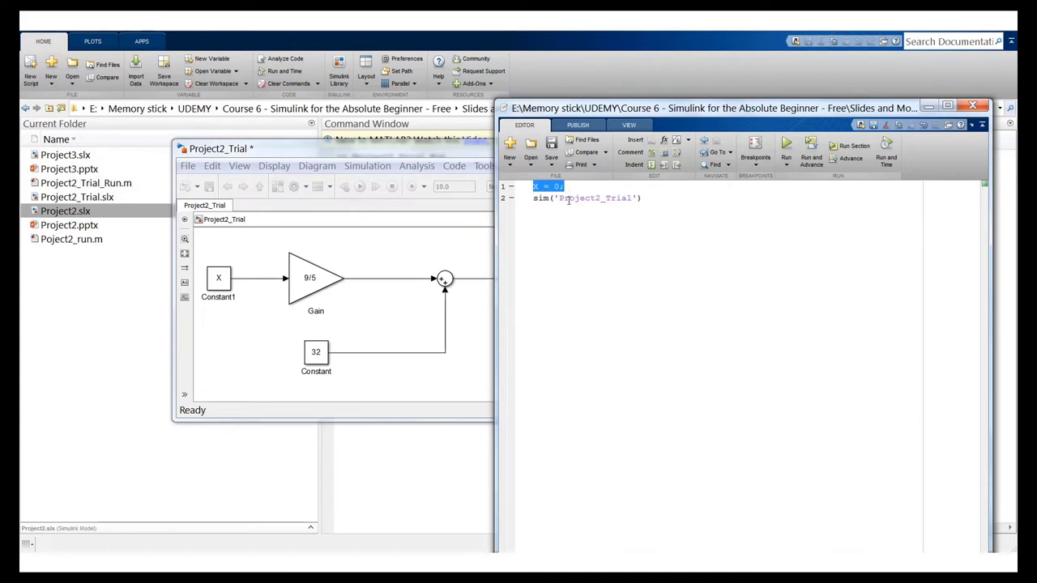
left_click(537, 202)
left_click(786, 144)
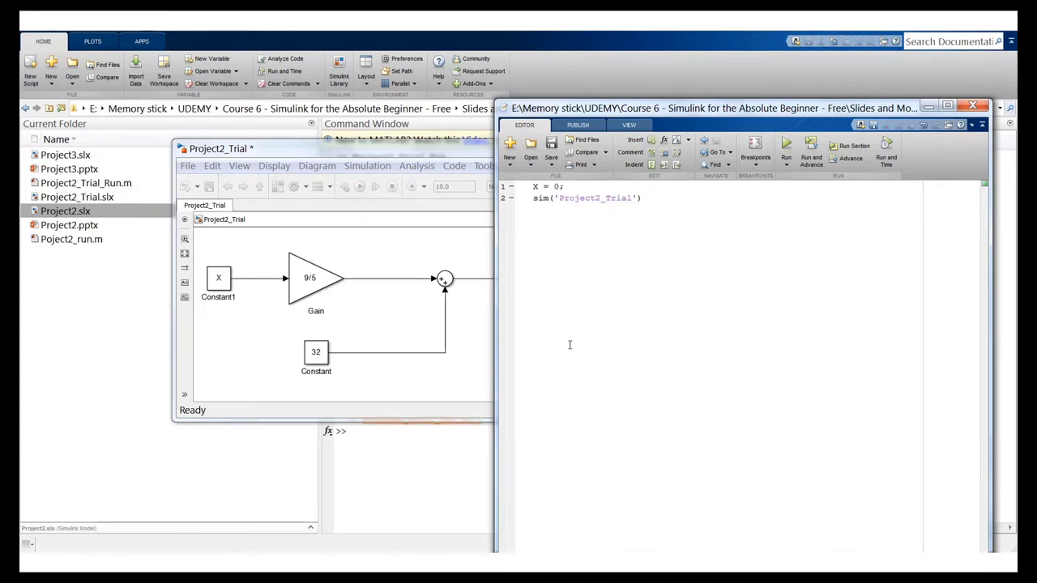
left_click(424, 264)
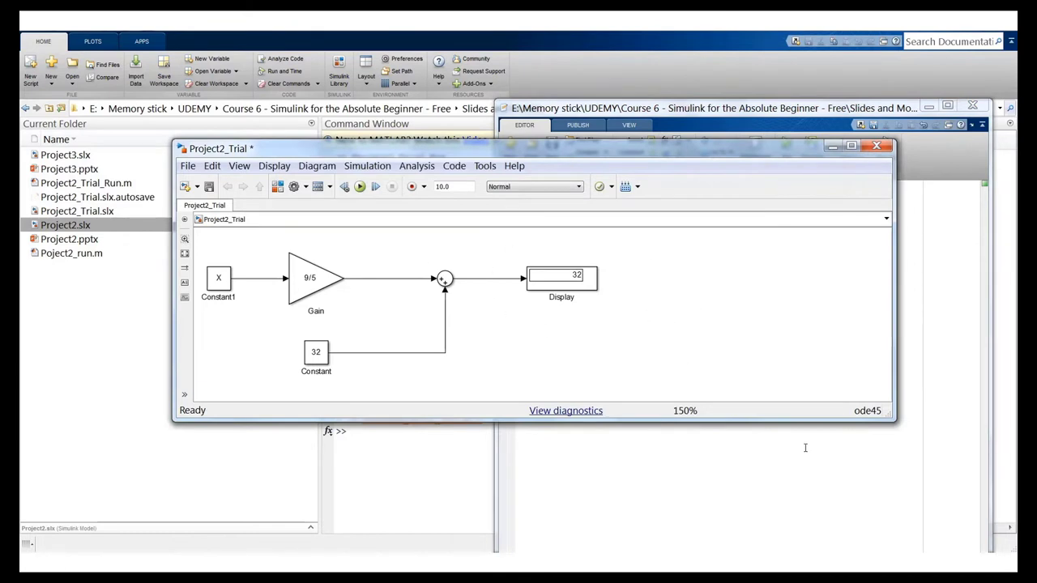
Step: Change X in the script to 10, run it, and bring up the model to check the Display block
left_click(926, 295)
key("BackSpace")
type("10;")
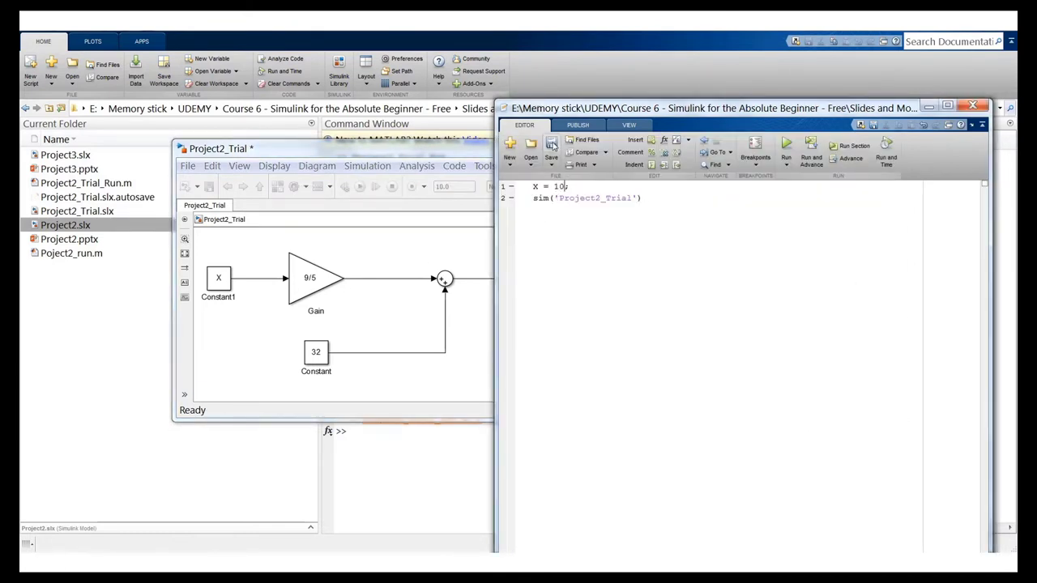
left_click(786, 146)
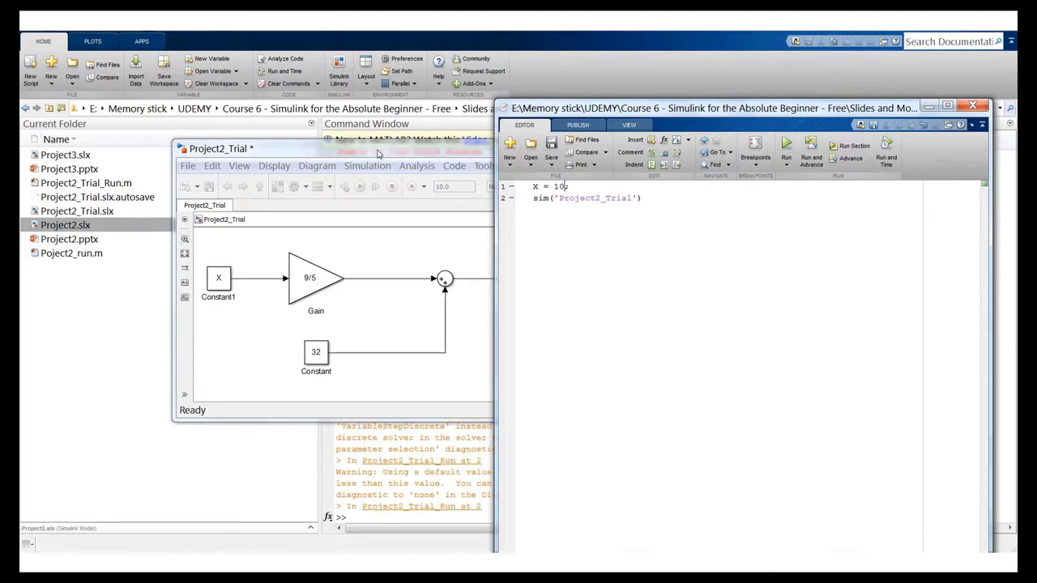
left_click(377, 150)
Step: Open the existing Poject2_run.m script from the current folder and move its editor window over the Command Window
left_click(946, 262)
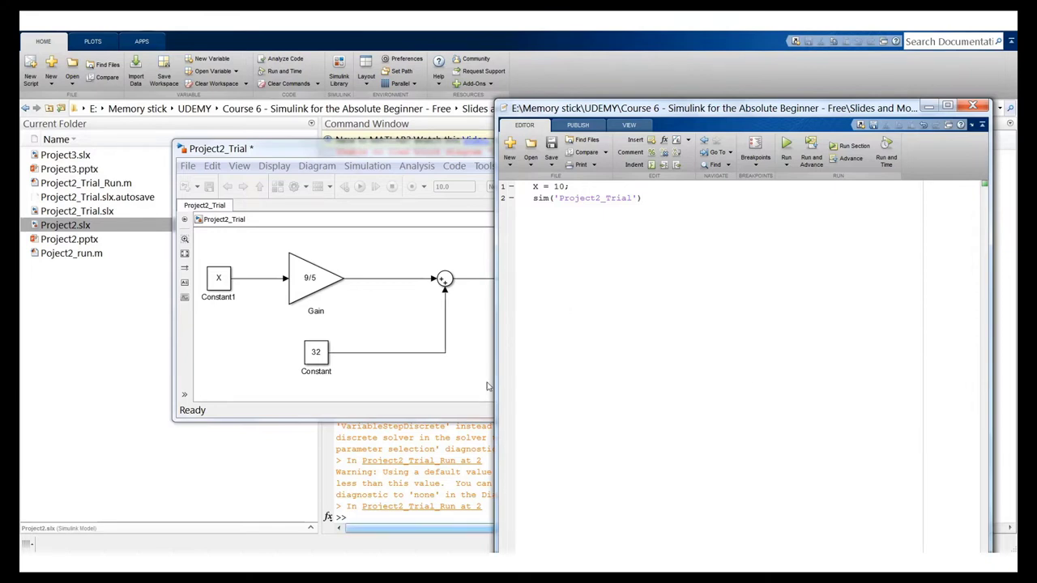
key("Return")
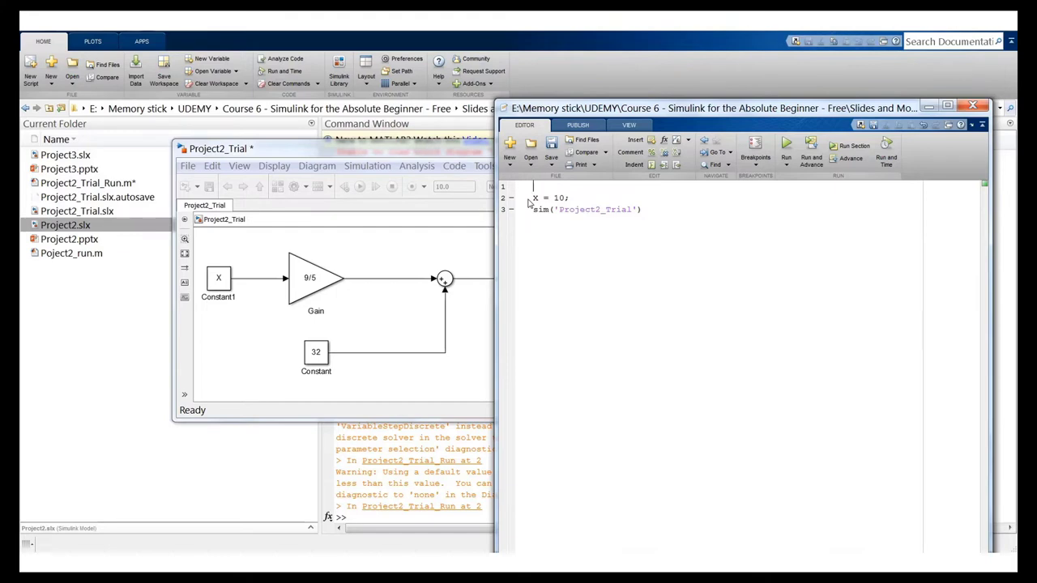
double_click(90, 185)
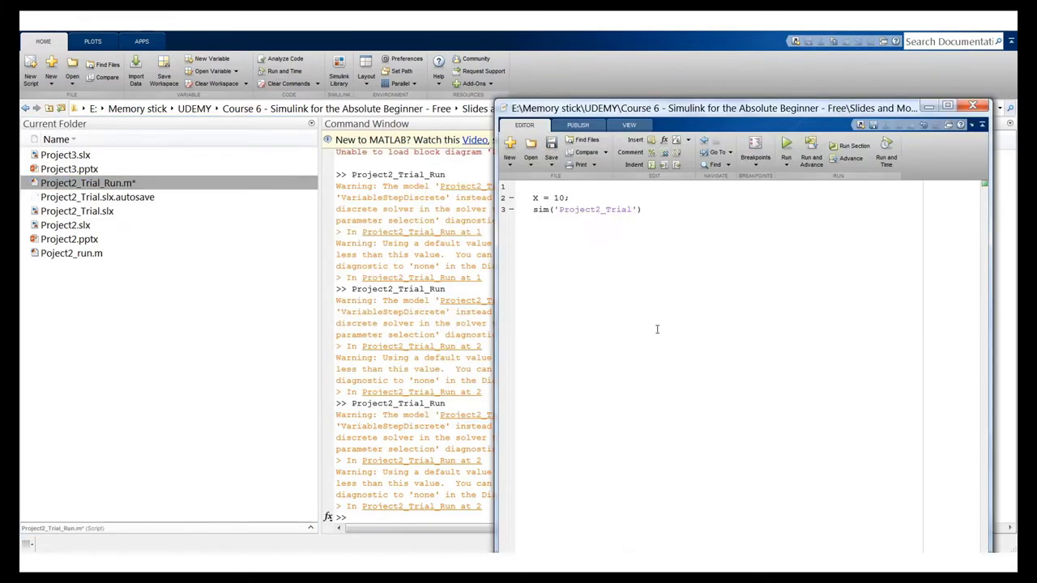
left_click(143, 329)
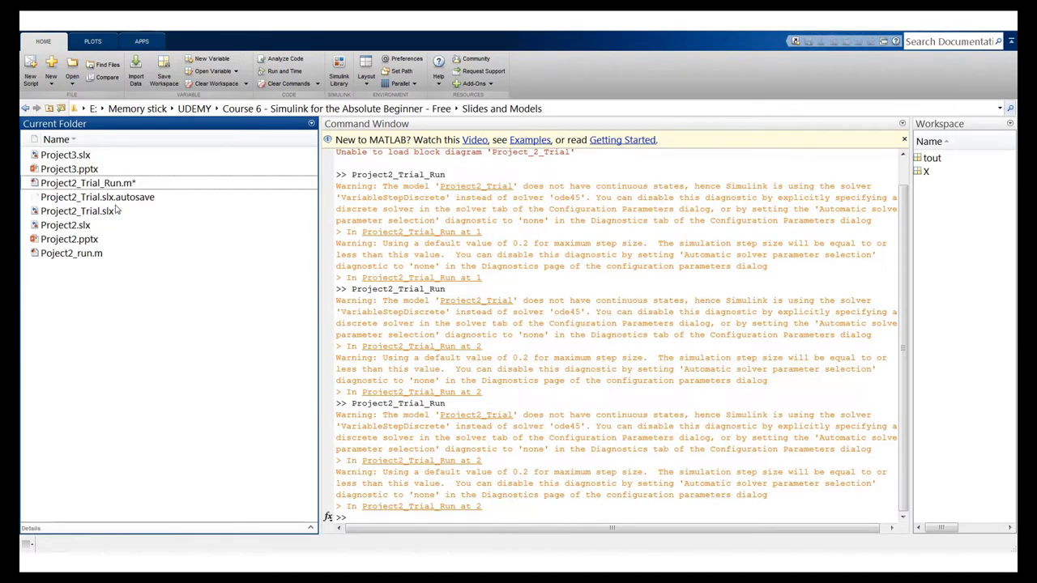
double_click(112, 254)
left_click_drag(295, 34, 592, 91)
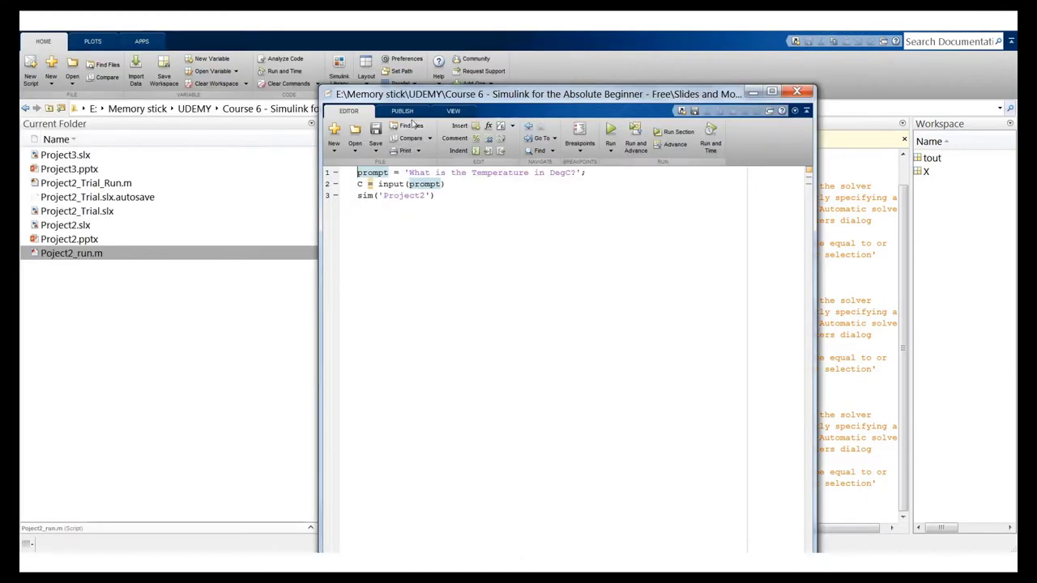
Step: Edit Poject2_run.m to store the prompted input in X and simulate 'Project2_Trial', and save the script
double_click(410, 86)
left_click(383, 128)
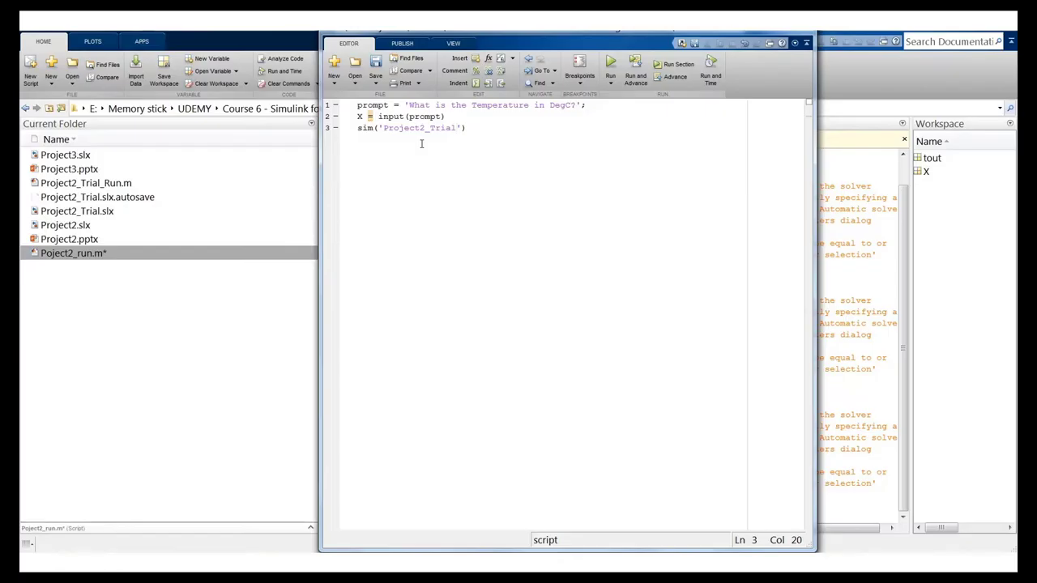
key("ctrl+s")
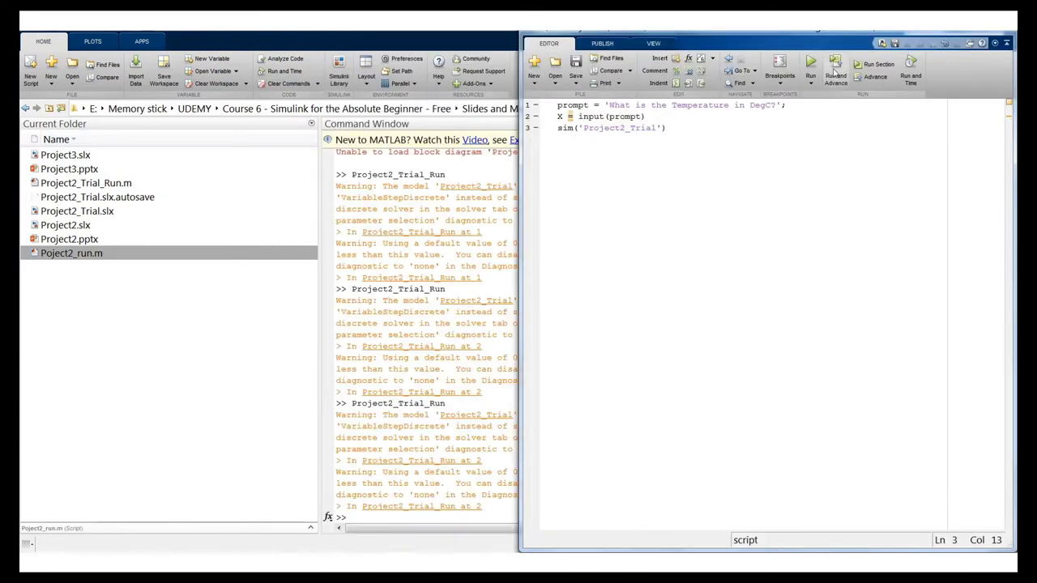
Step: Run Poject2_run.m and enter 0 as the temperature in DegC
left_click(810, 63)
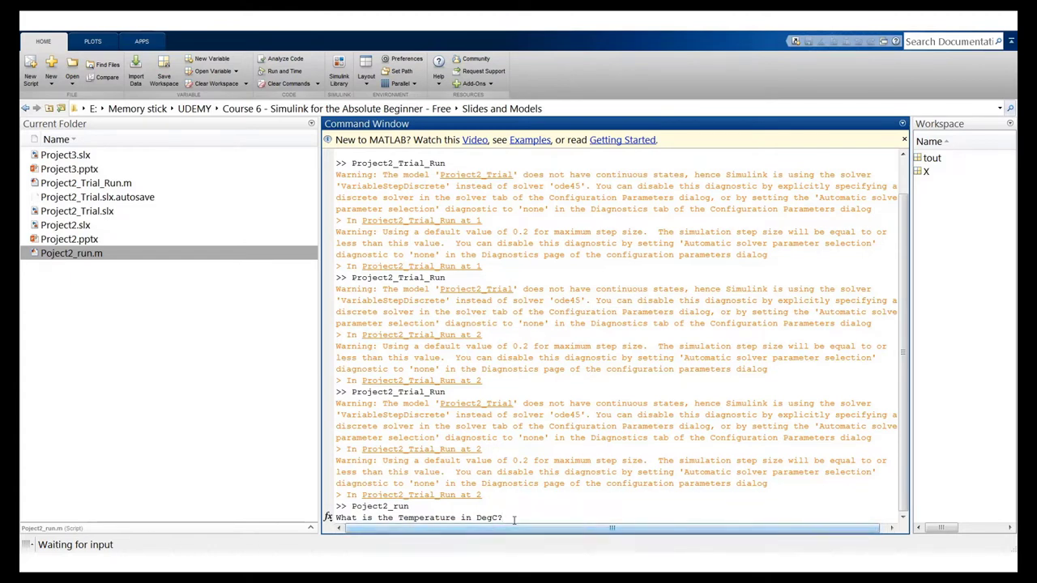
type("0")
key("Return")
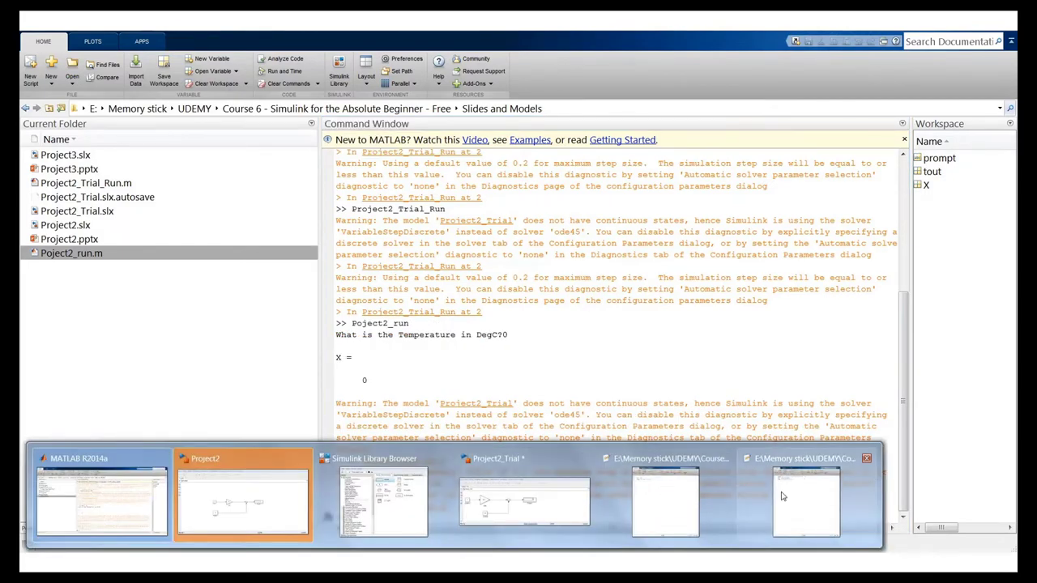
Step: Minimize the Project2 model window and preview Project2_Trial to check the converted temperature in its Display block
mouse_move(383, 496)
left_click(267, 504)
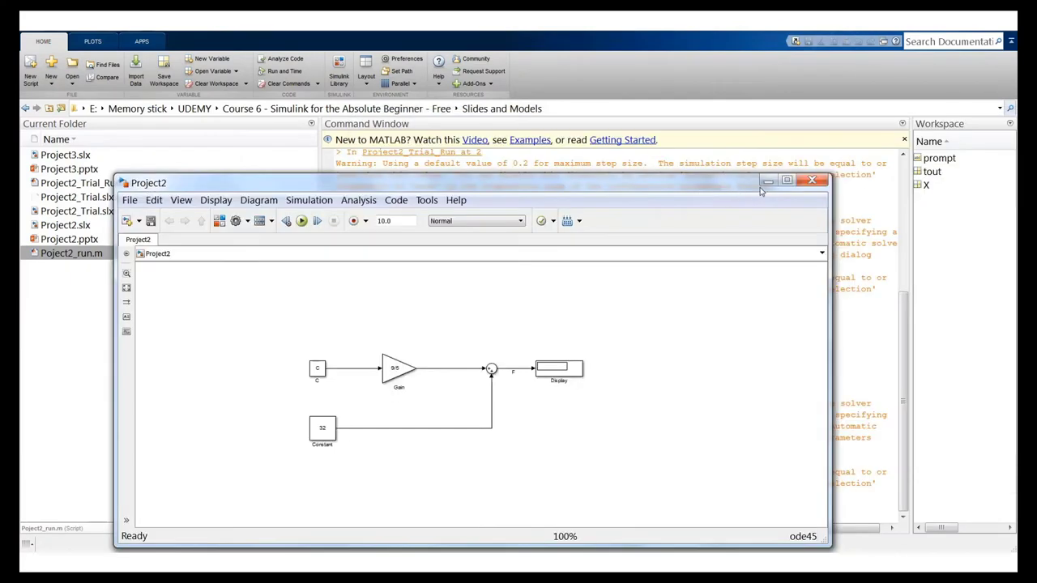
left_click(768, 184)
mouse_move(520, 548)
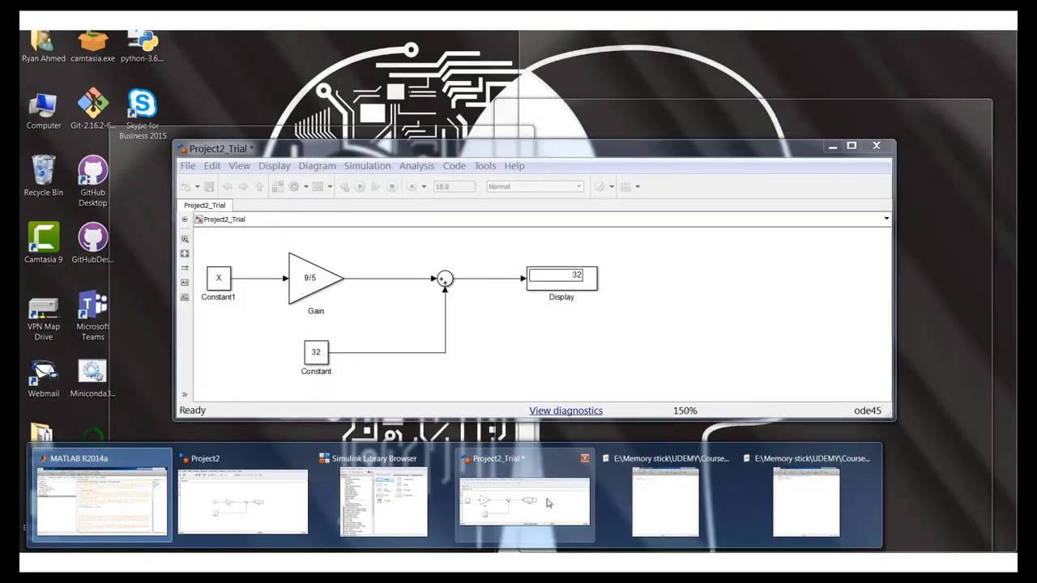
Step: Clear the Command Window and workspace and close all figures with clc, clear all and close all
left_click(548, 503)
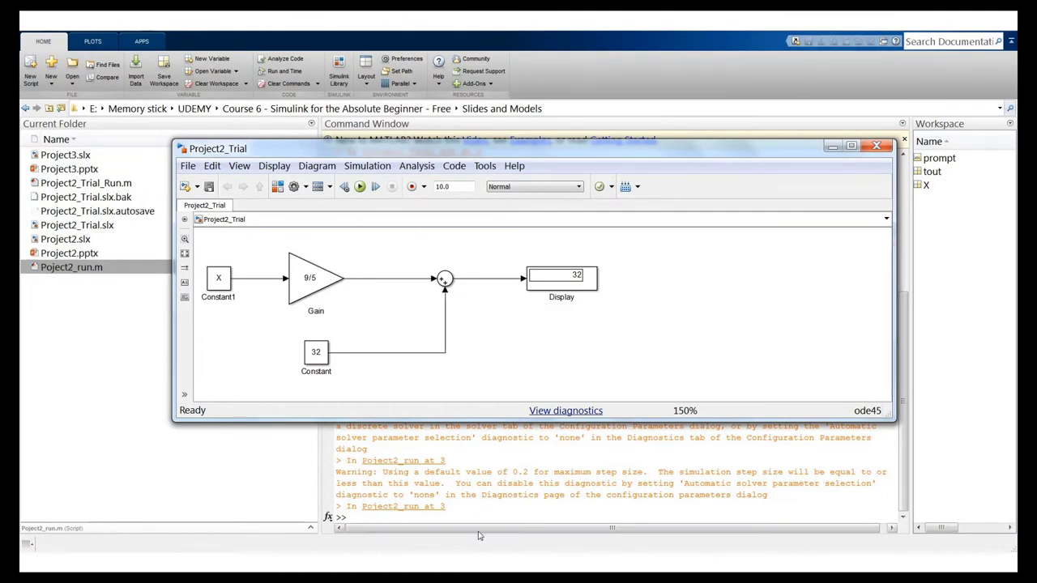
left_click(444, 520)
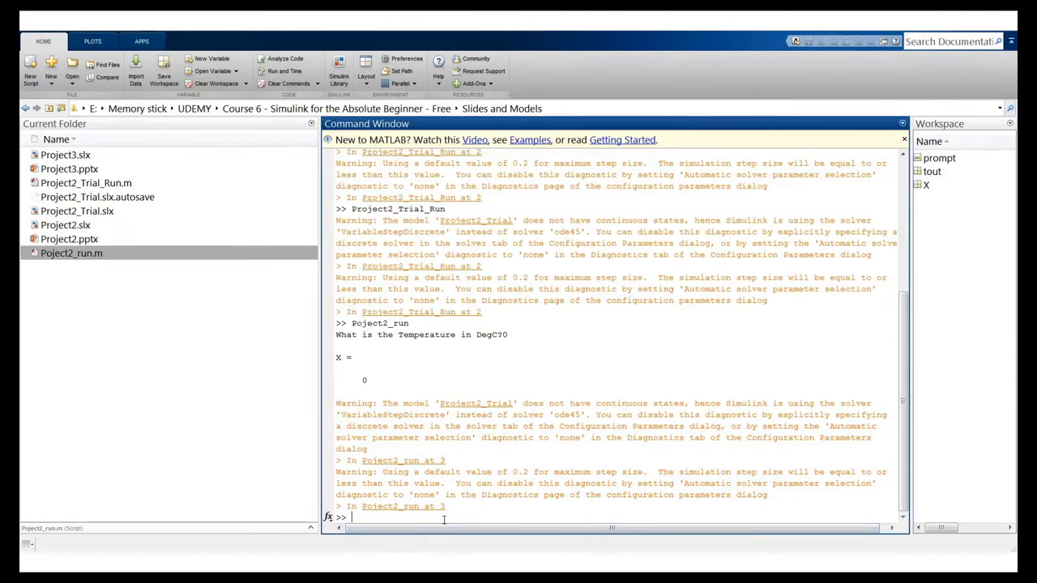
type("clc")
key("Return")
type("clear all")
key("Return")
type("close all")
key("Return")
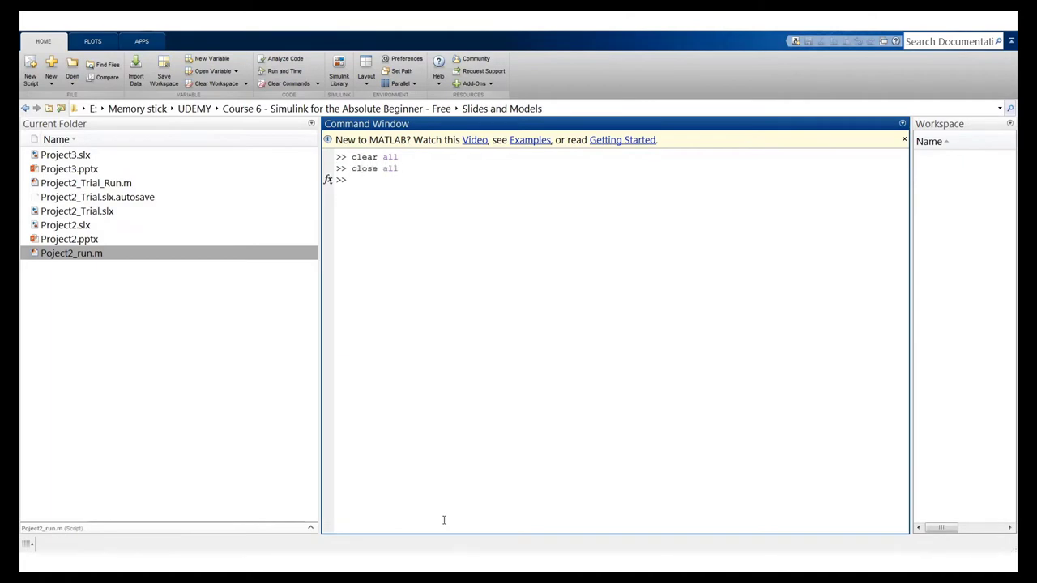
Step: Run the Poject2_run script again and enter 6 as the temperature in DegC
key("alt+Tab")
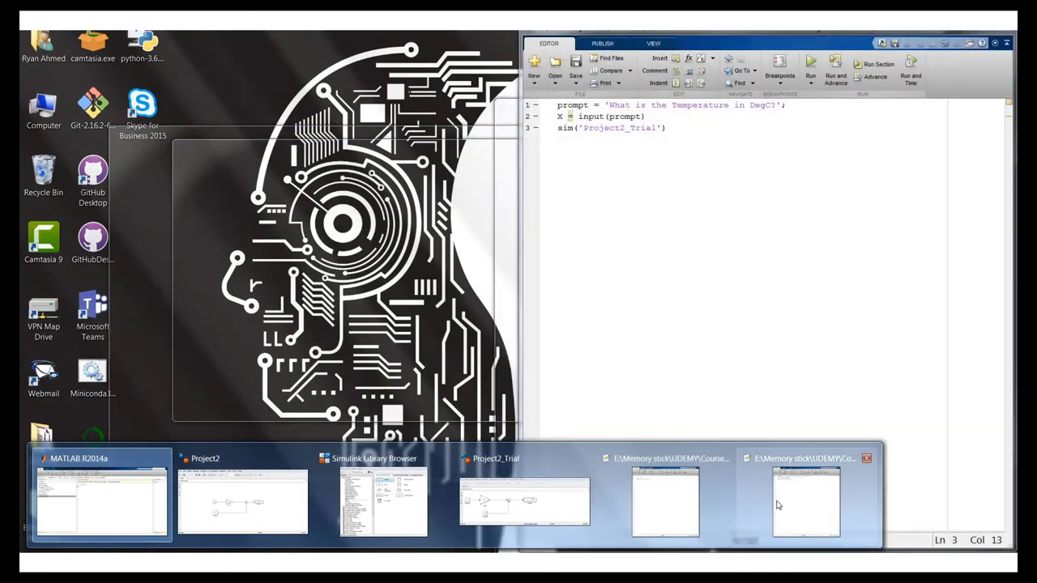
left_click(775, 496)
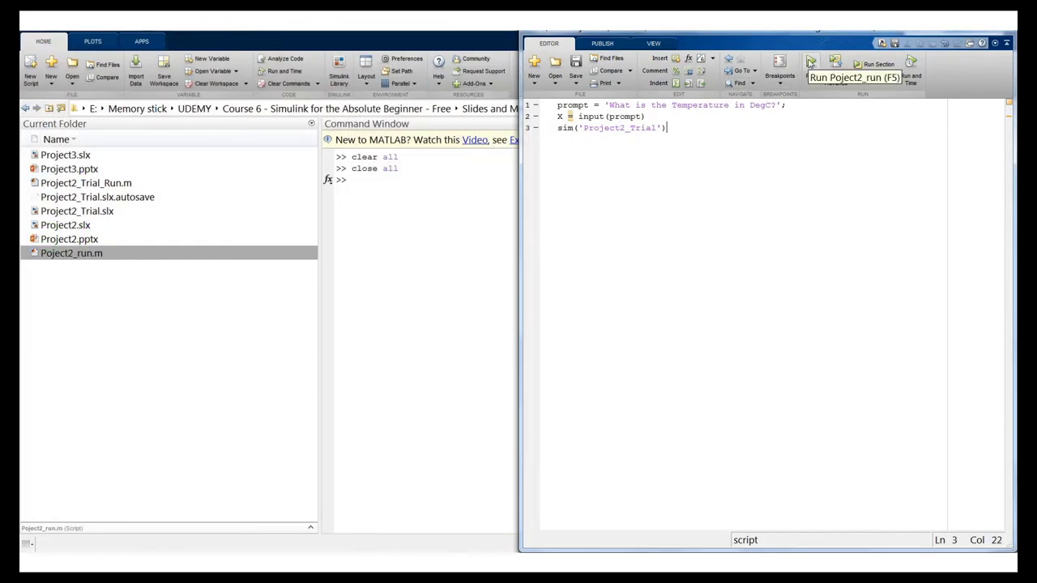
left_click(809, 64)
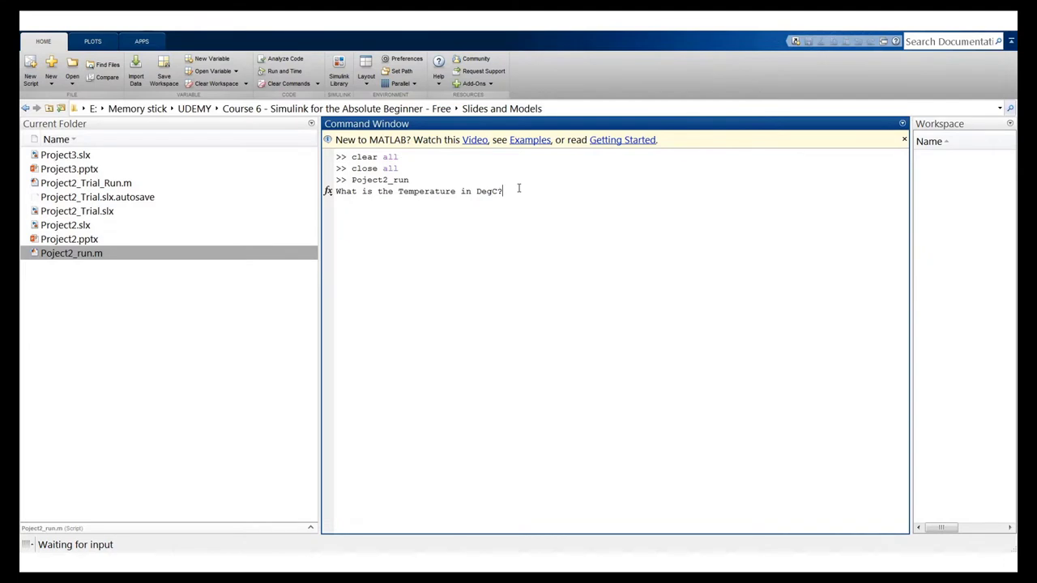
type("6")
key("Return")
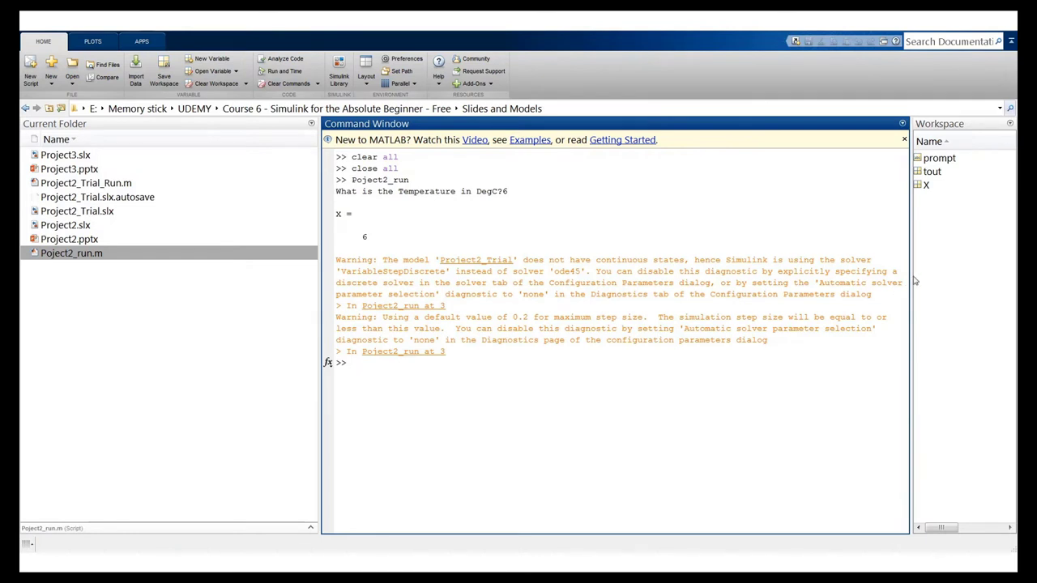
Step: Widen the Workspace to show the variable values and check the converted temperature in Project2_Trial's Display block
left_click_drag(910, 279, 755, 279)
key("alt+Tab")
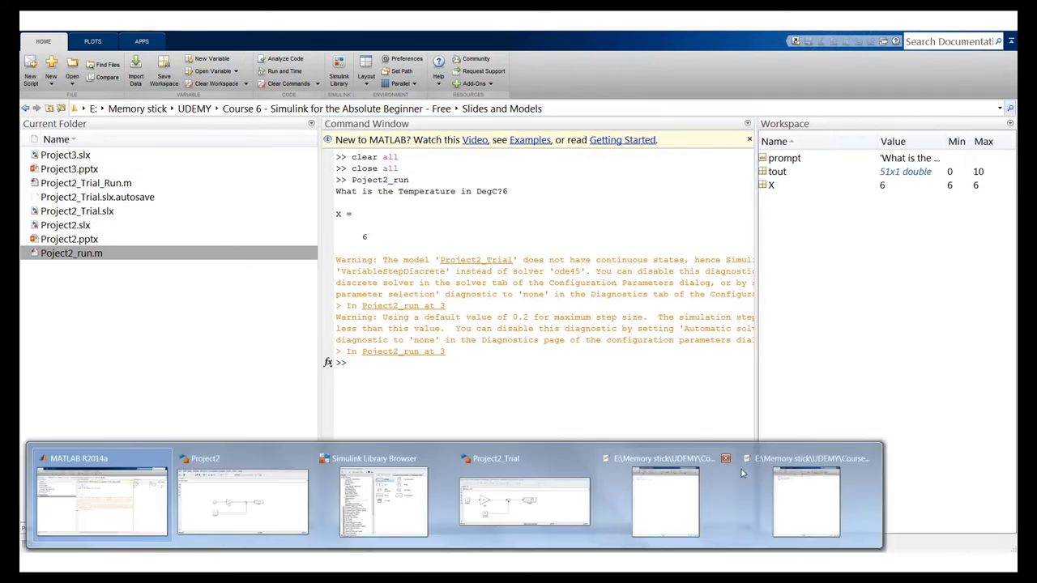
left_click(563, 503)
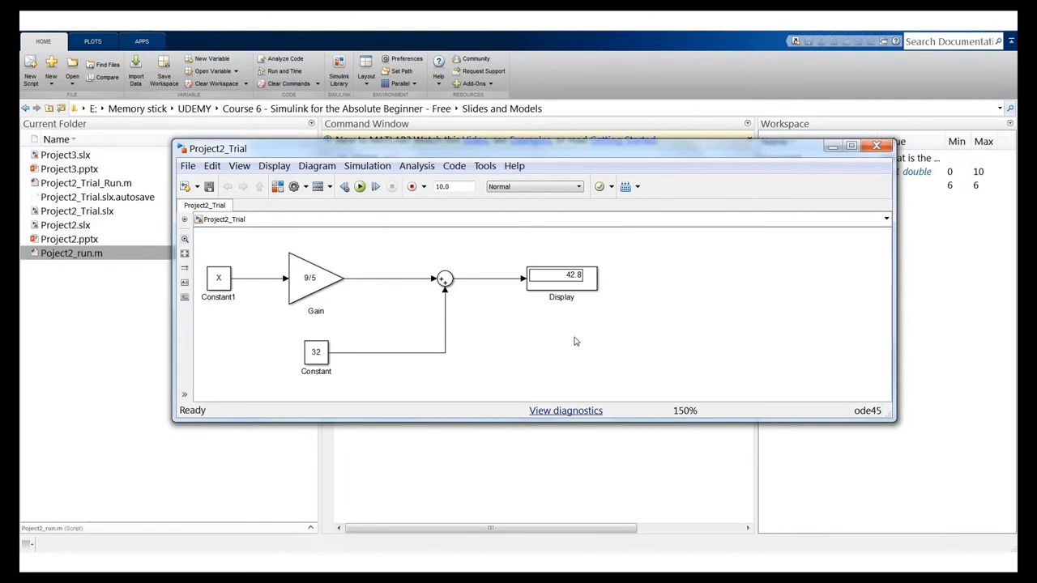
Step: Return to the MATLAB workspace and open the tout variable for inspection
left_click(924, 314)
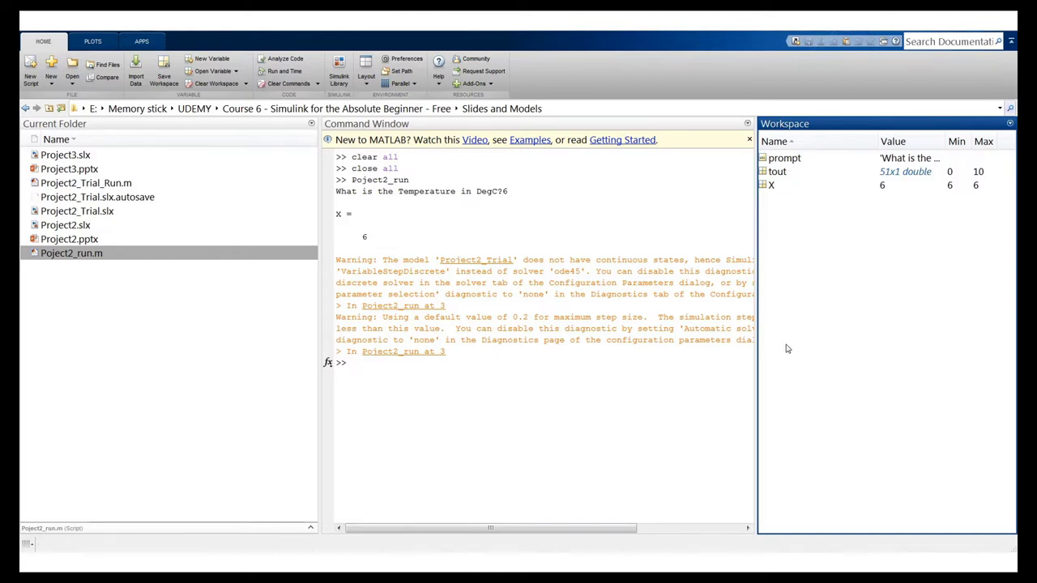
double_click(776, 171)
left_click_drag(755, 234, 671, 242)
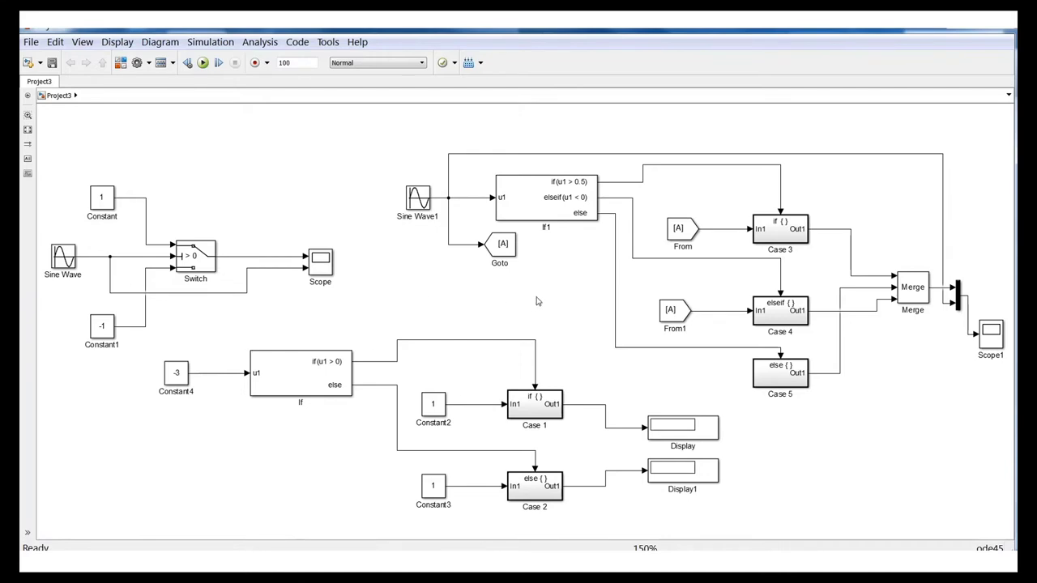
Step: Create a new blank Simulink model and place the Simulink Library Browser over its empty canvas
left_click(28, 62)
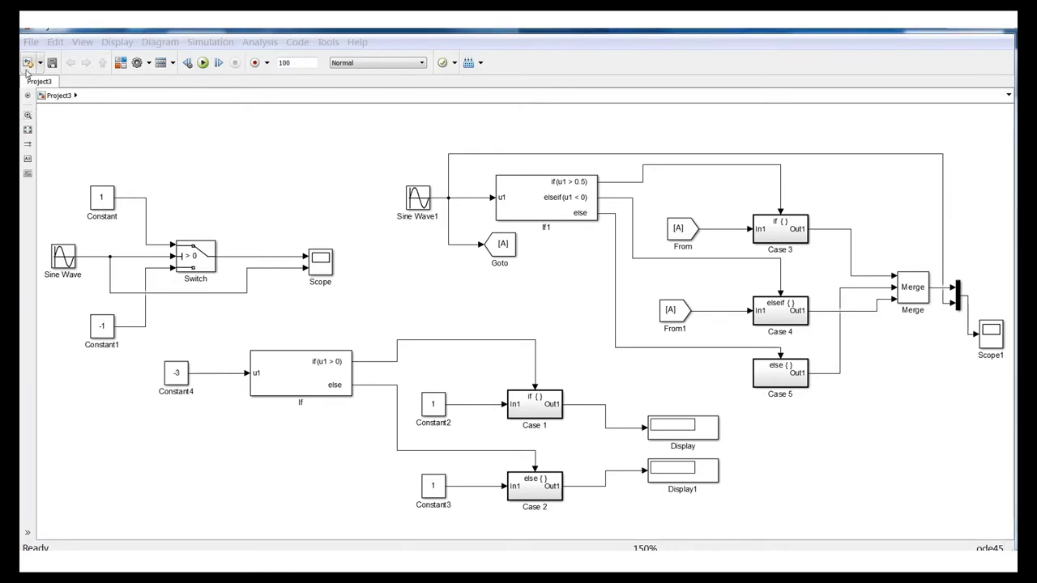
left_click(444, 55)
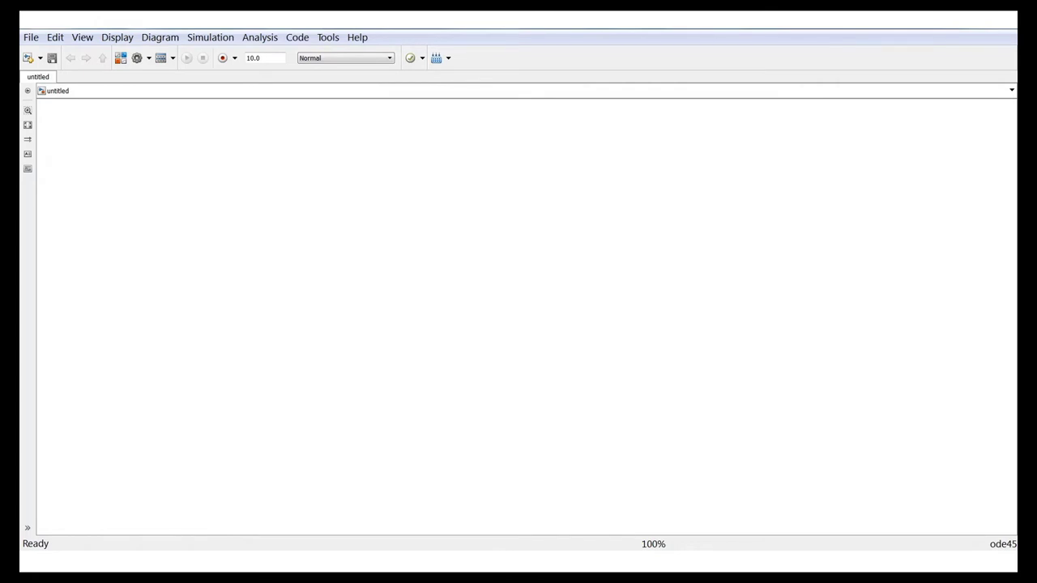
key("alt+Tab")
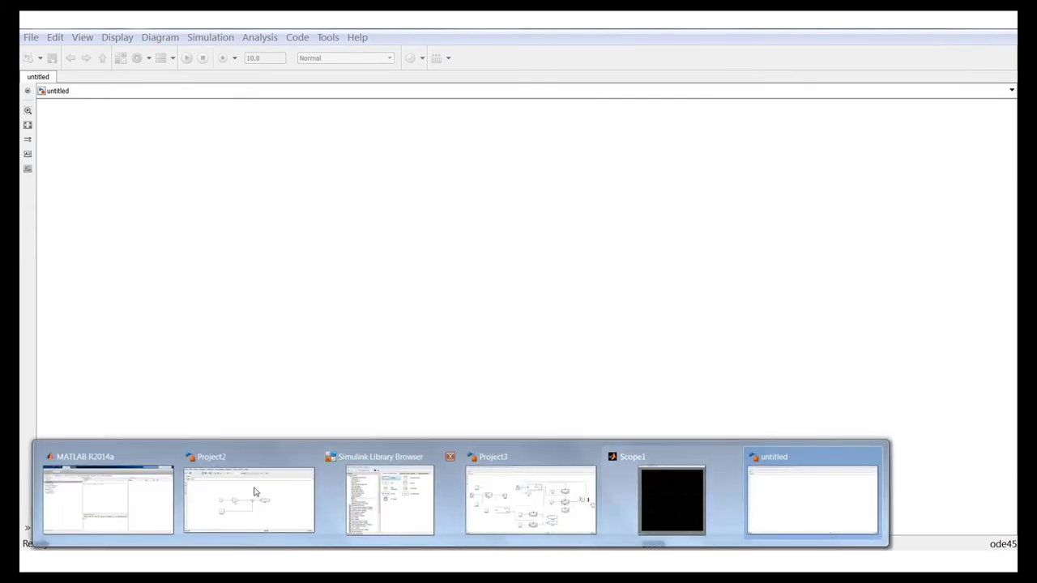
left_click(389, 489)
left_click_drag(300, 142, 822, 149)
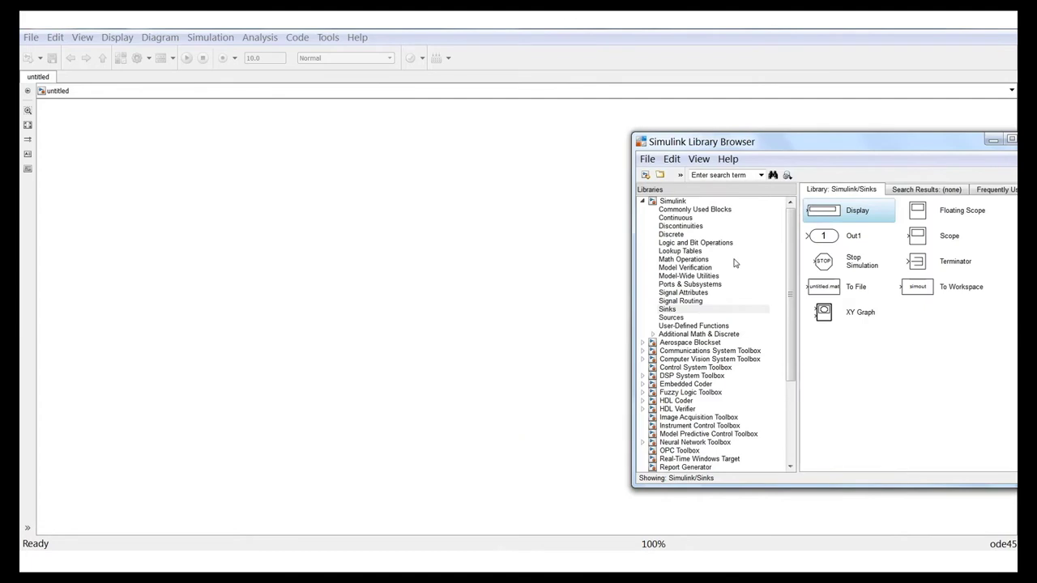
Step: Add a Sine Wave block from the Sources library to the new model
left_click(677, 318)
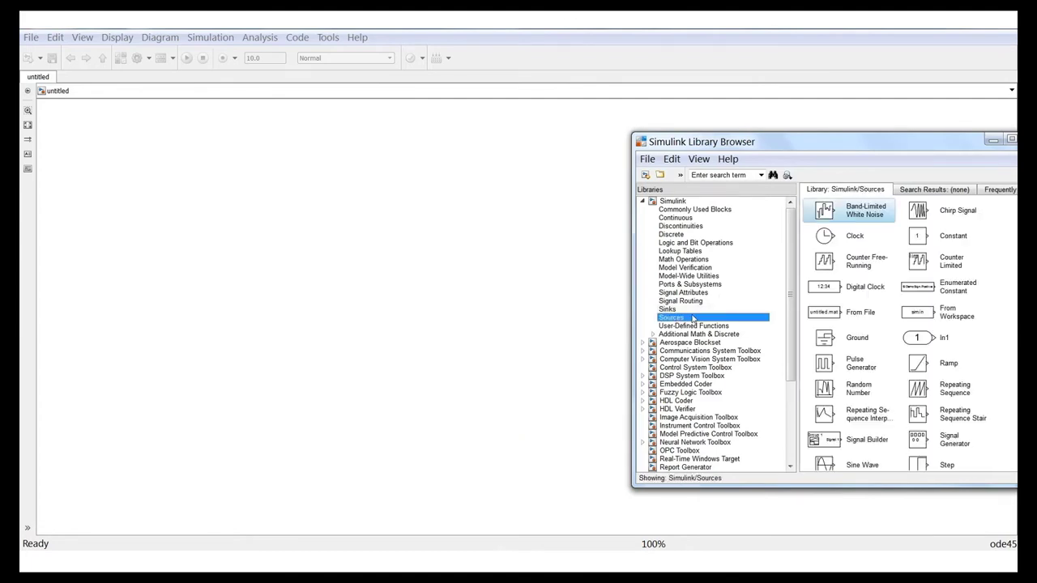
left_click(698, 320)
scroll(848, 397, "down", 1)
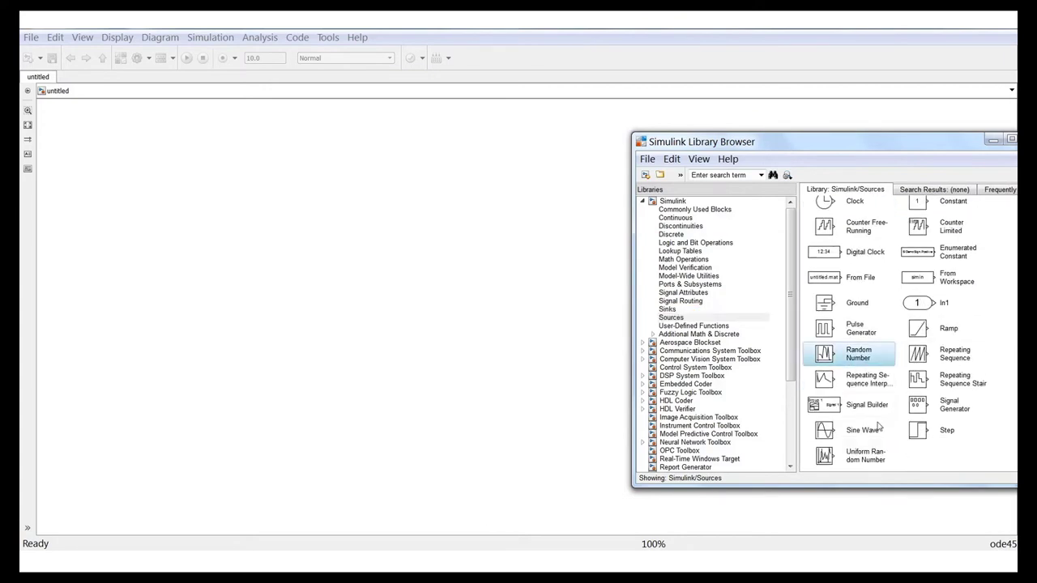
left_click_drag(842, 431, 288, 290)
left_click_drag(250, 257, 243, 248)
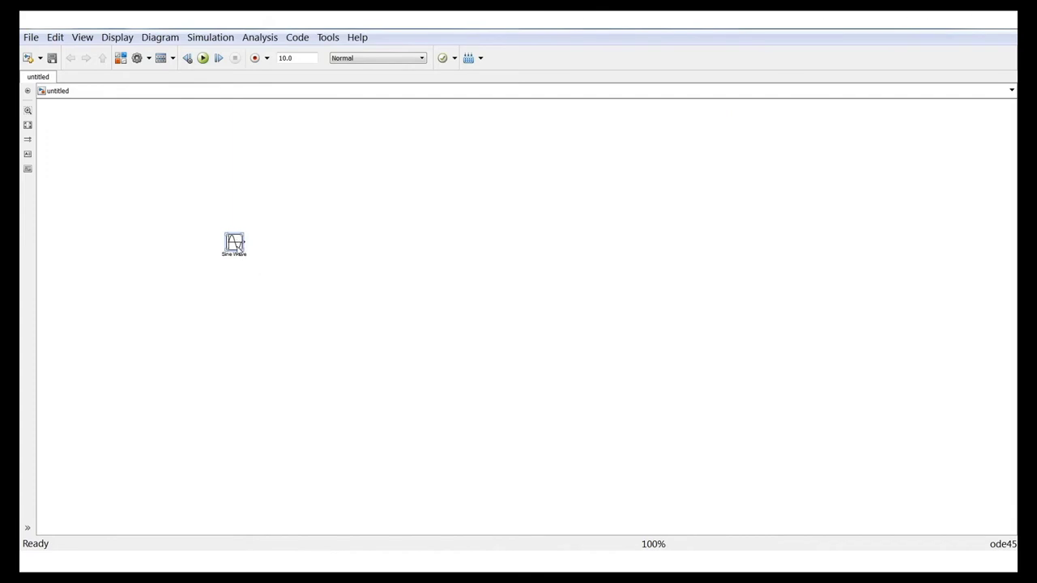
Step: Review the Sine Wave block's parameters, including its amplitude, and accept the defaults
double_click(234, 243)
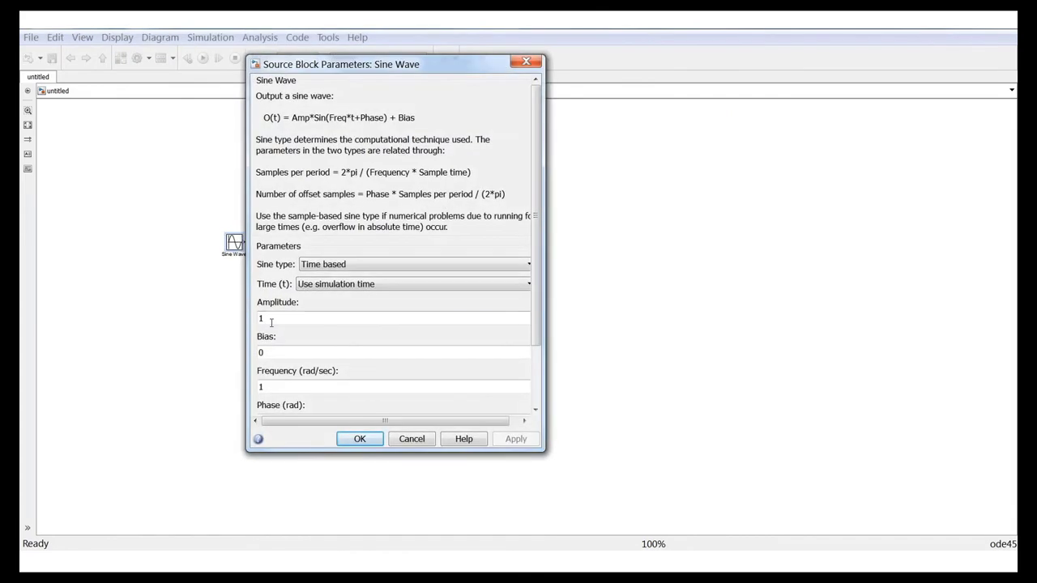
double_click(260, 318)
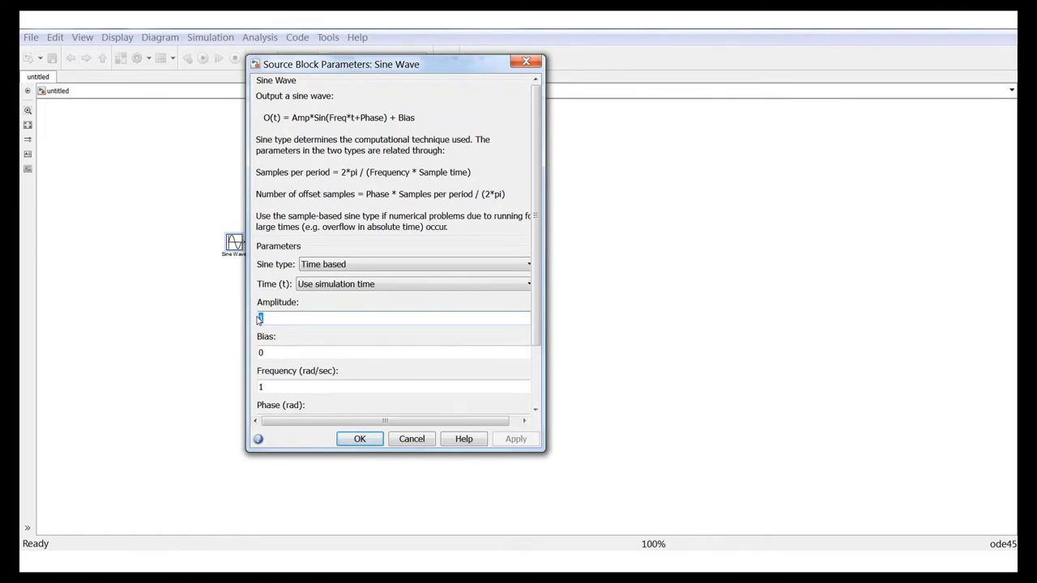
left_click(359, 438)
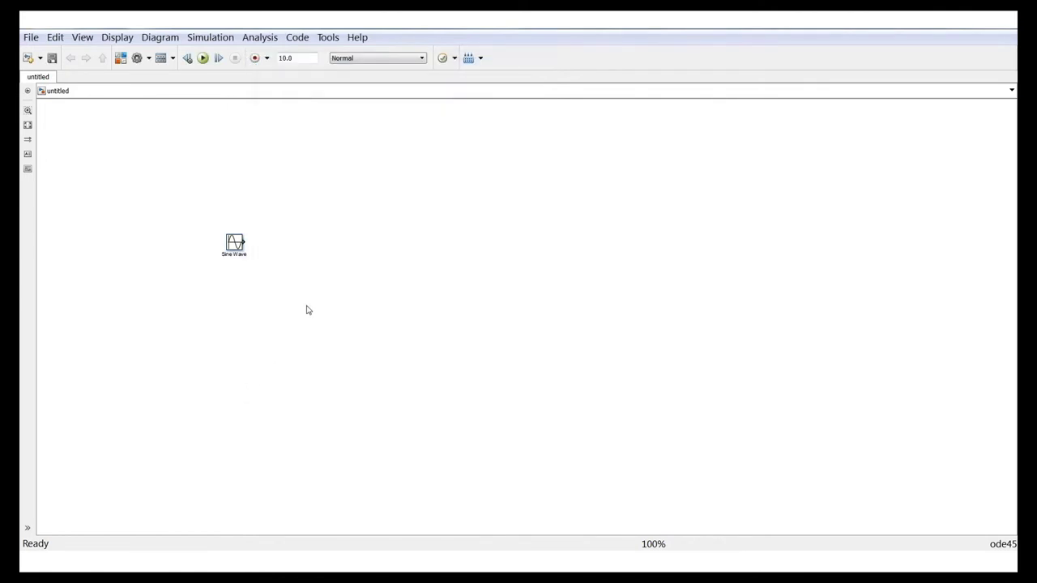
Step: Add a Switch block from the Signal Routing library, aligned with the Sine Wave block's output
left_click(468, 546)
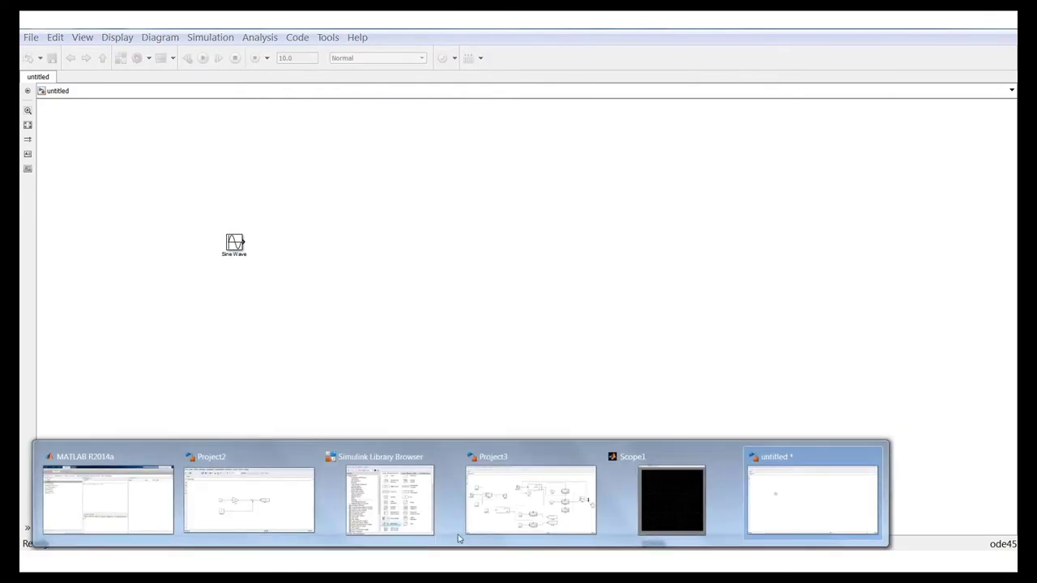
left_click(389, 498)
left_click_drag(818, 151, 725, 147)
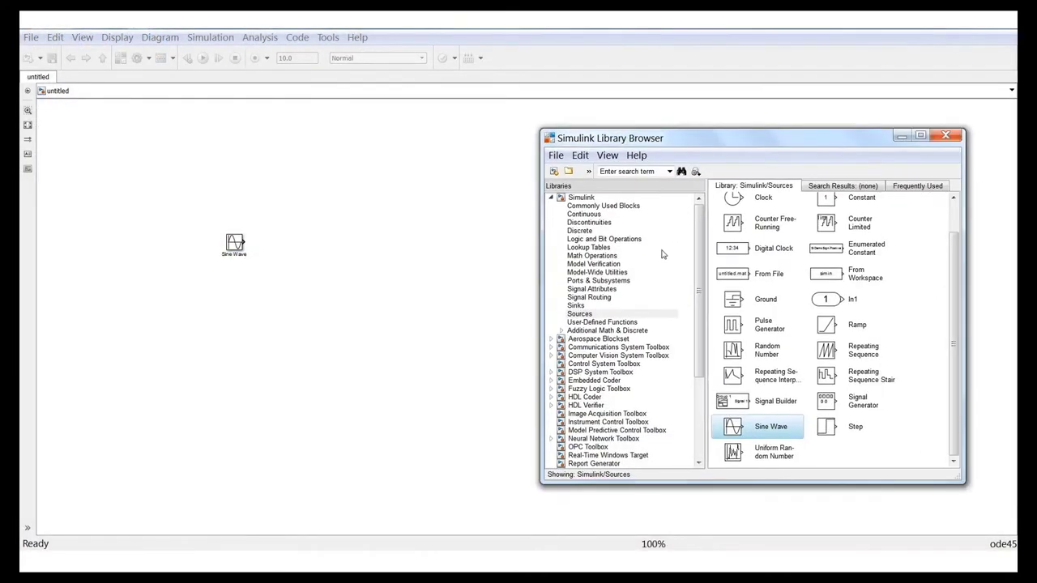
left_click(606, 298)
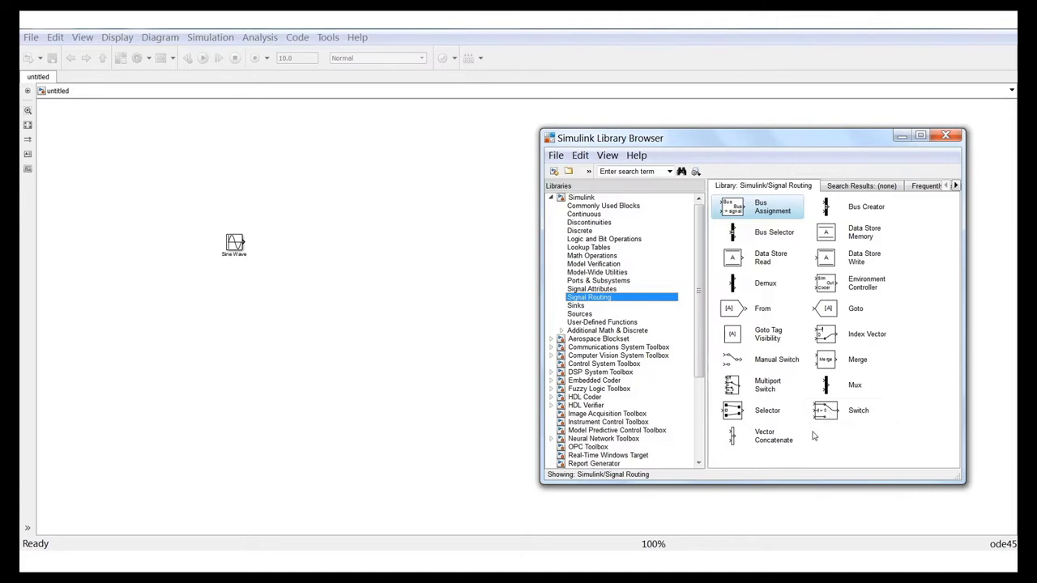
left_click_drag(843, 413, 359, 242)
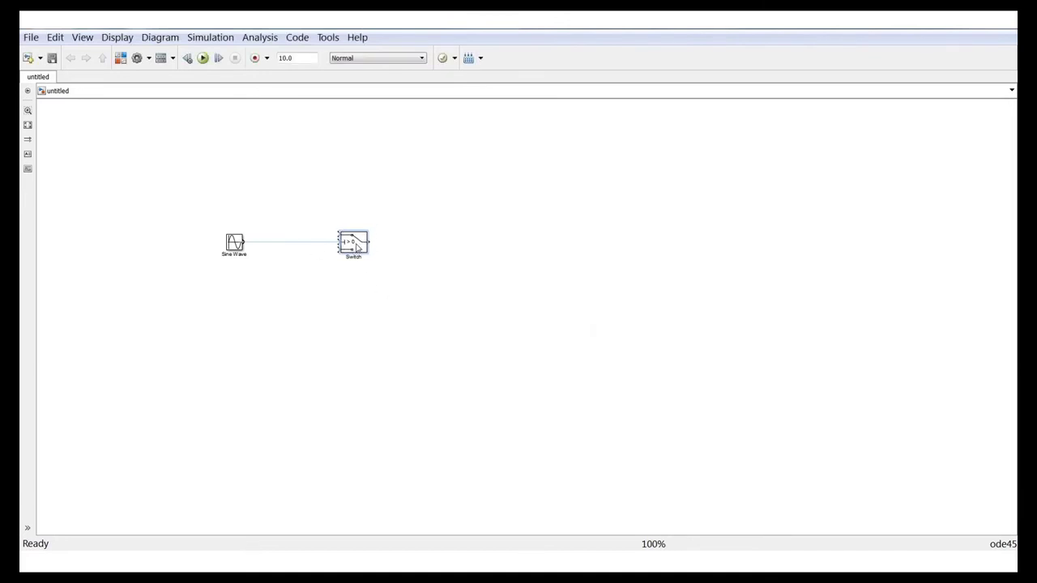
Step: Connect the Sine Wave output to the middle control input of the Switch block
scroll(235, 243, "up", 2)
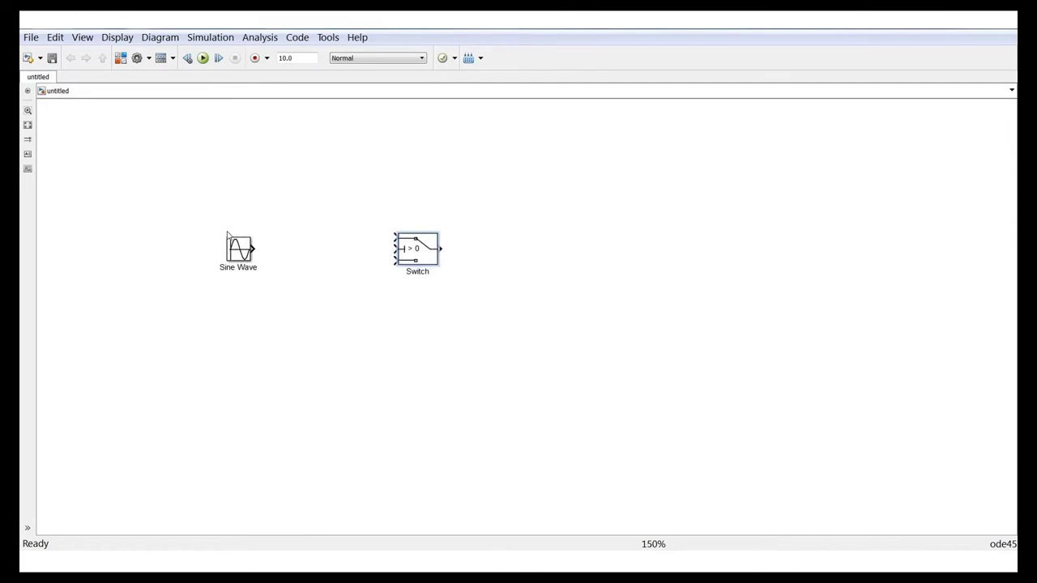
scroll(405, 261, "up", 1)
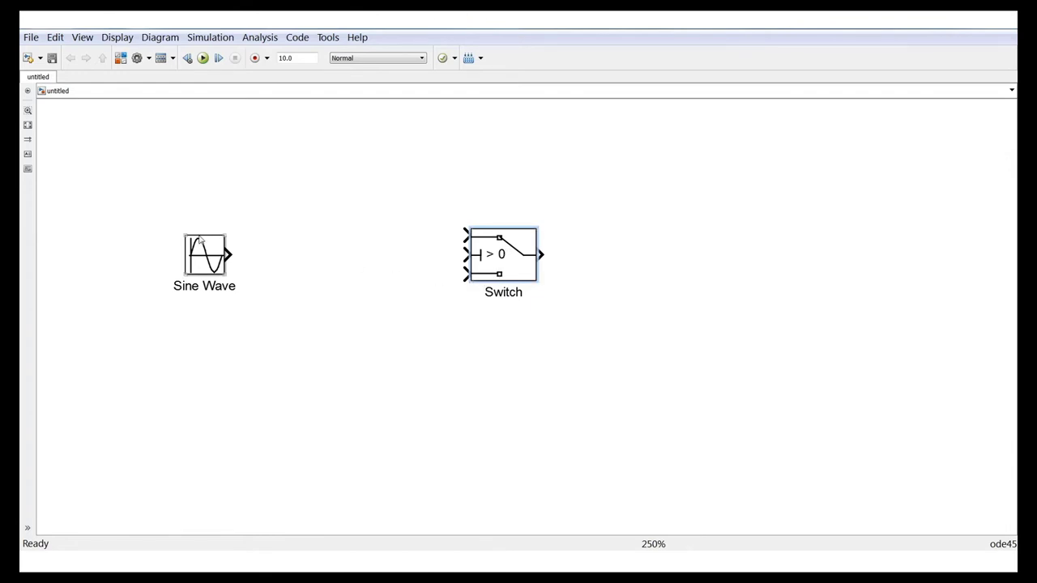
left_click_drag(229, 255, 468, 253)
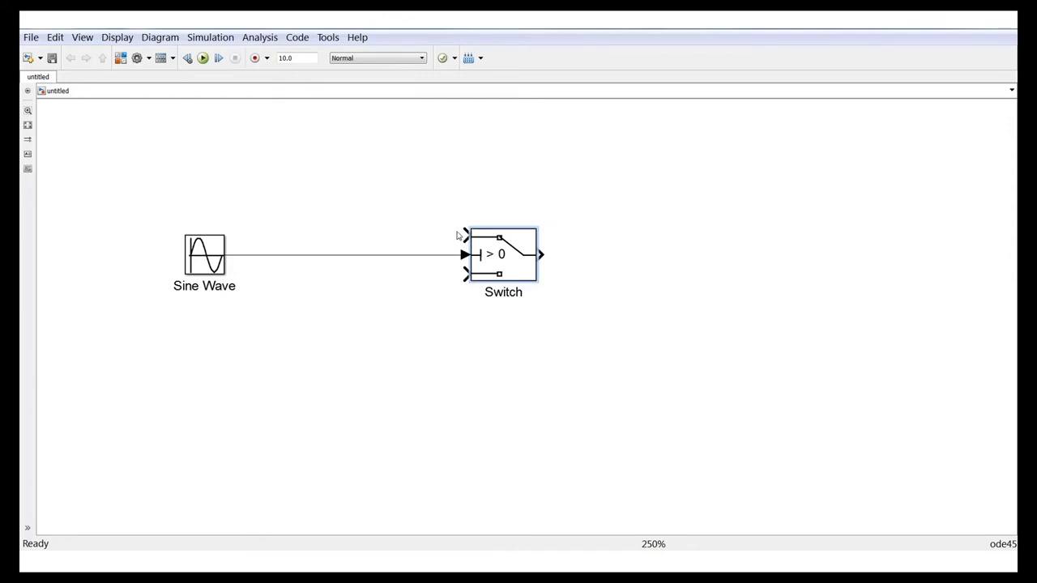
Step: Shrink the untitled model window beside the Library Browser and add a Constant block from the Sources library
left_click_drag(522, 33, 469, 134)
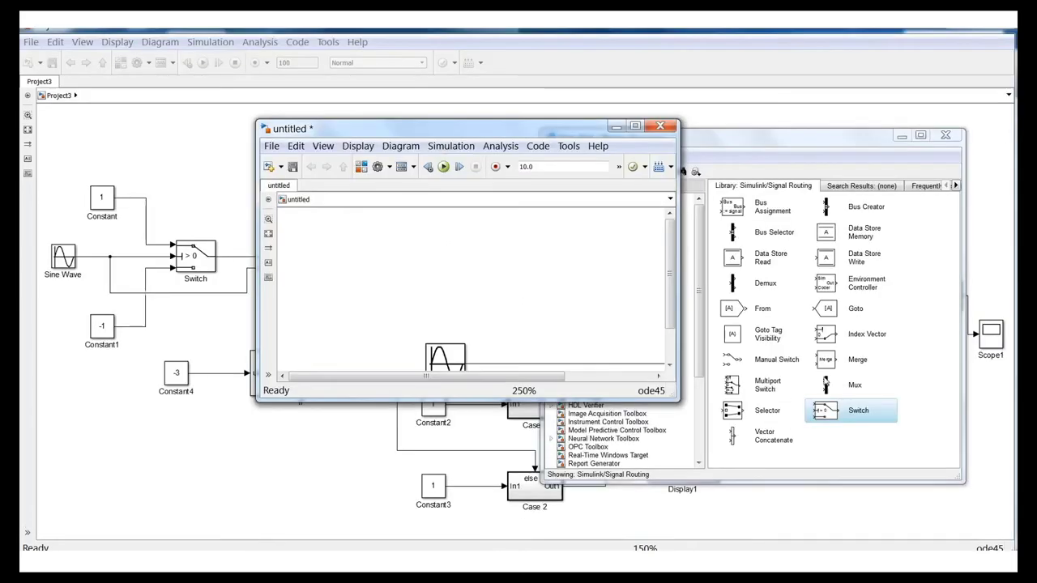
left_click(800, 144)
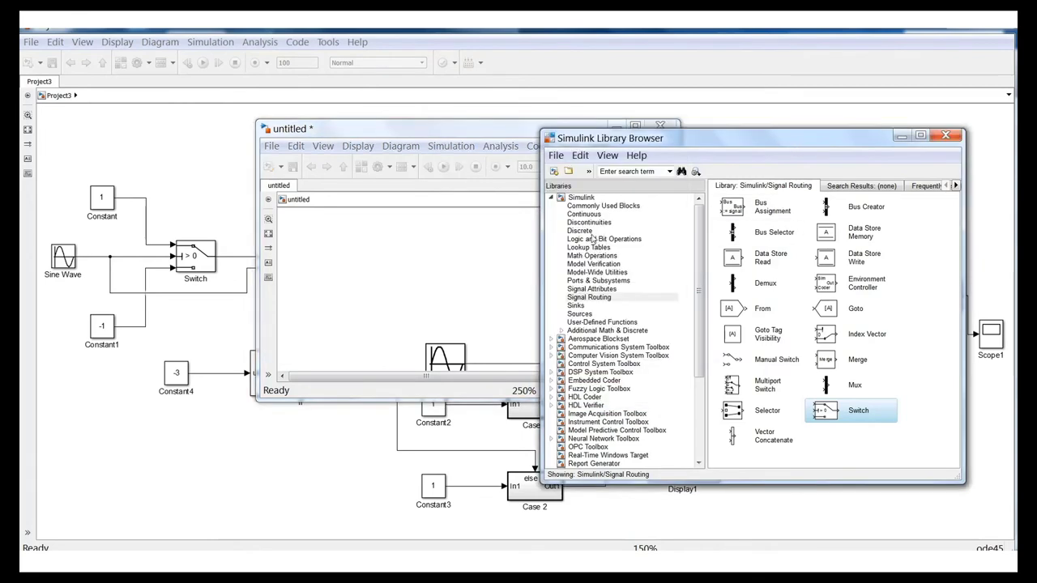
left_click(607, 215)
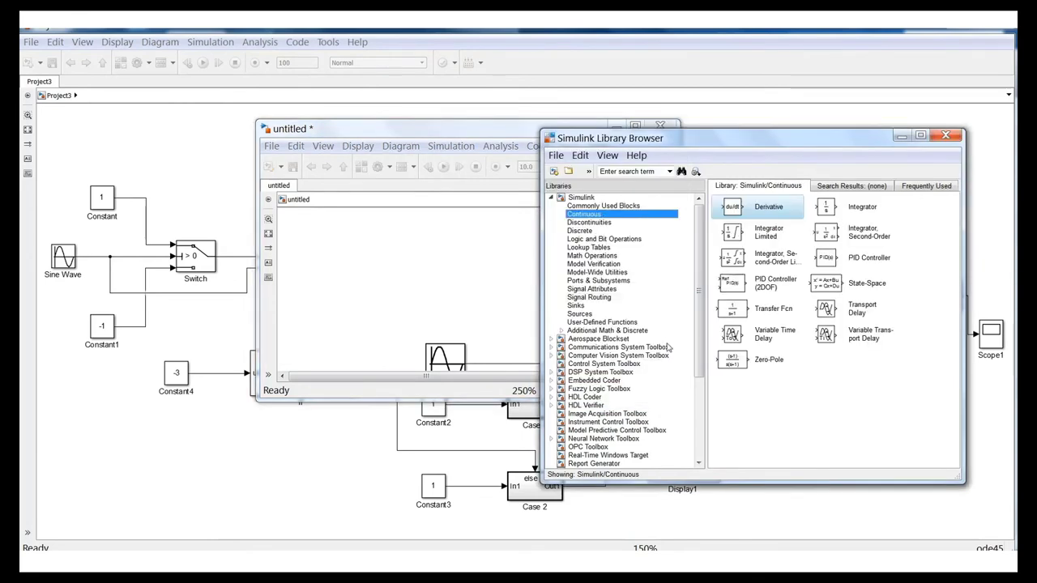
left_click(596, 313)
left_click(852, 238)
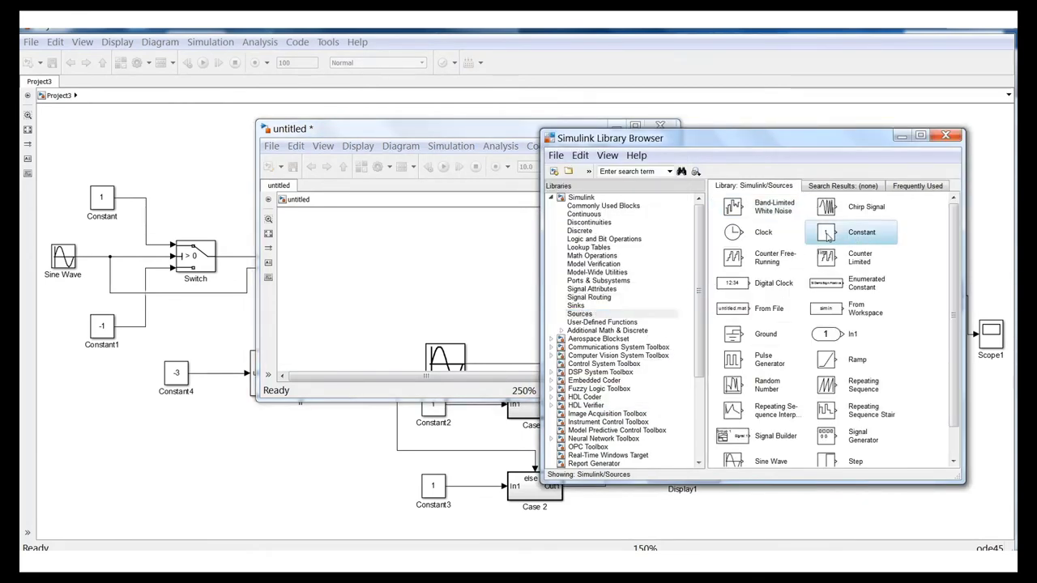
left_click_drag(828, 234, 373, 267)
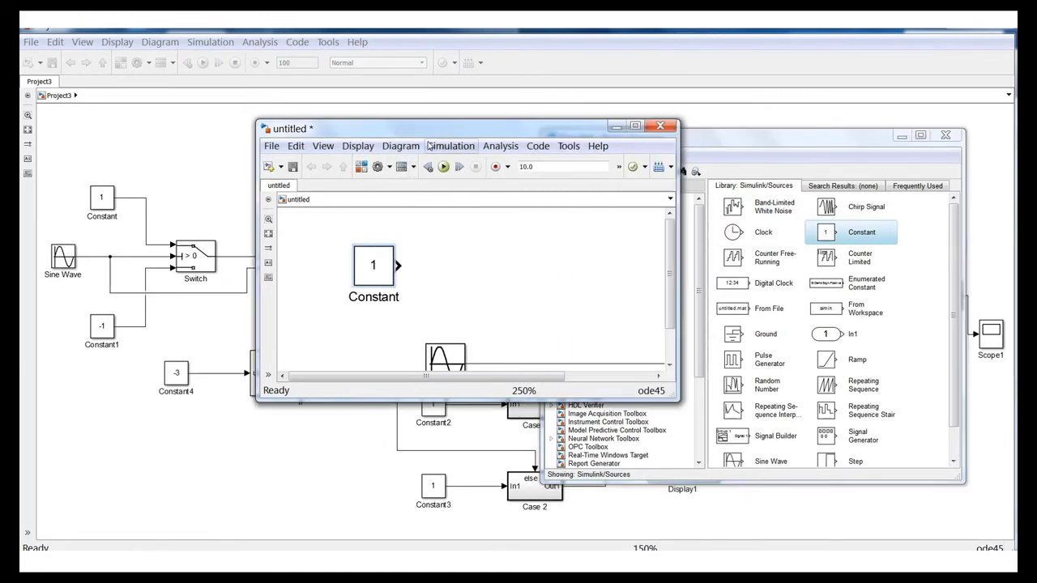
Step: Maximize the model, connect the Constant block to the Switch's first input, and duplicate the Constant below the Sine Wave
double_click(435, 131)
mouse_move(146, 164)
left_mouse_down()
mouse_move(216, 166)
mouse_move(466, 235)
left_mouse_up()
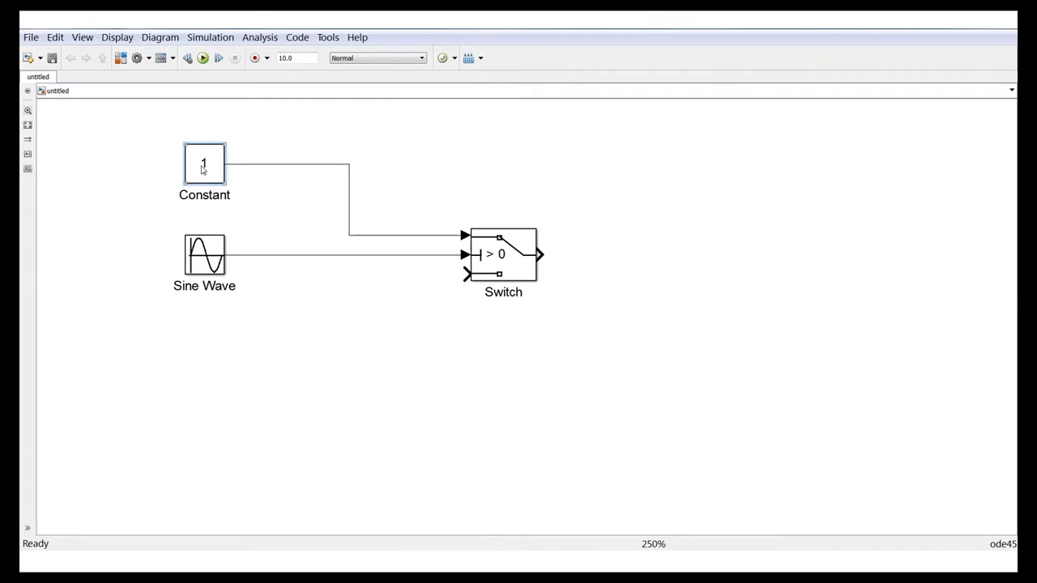
left_click_drag(203, 170, 203, 368)
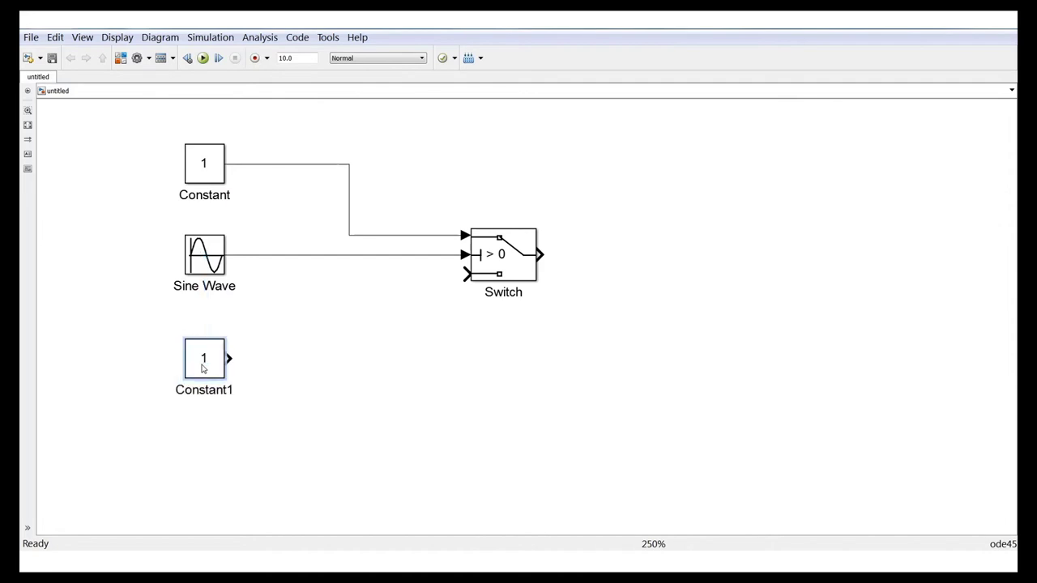
Step: Connect the -1 Constant to the Switch's third input, and wire a Scope from the Sinks library to the Switch output
left_click_drag(270, 349, 466, 274)
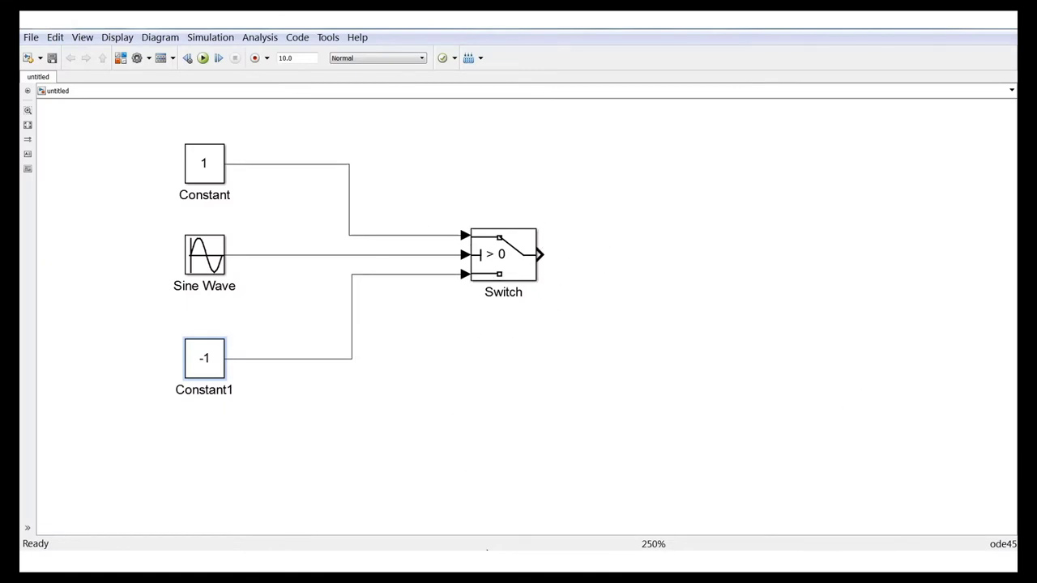
left_click(486, 571)
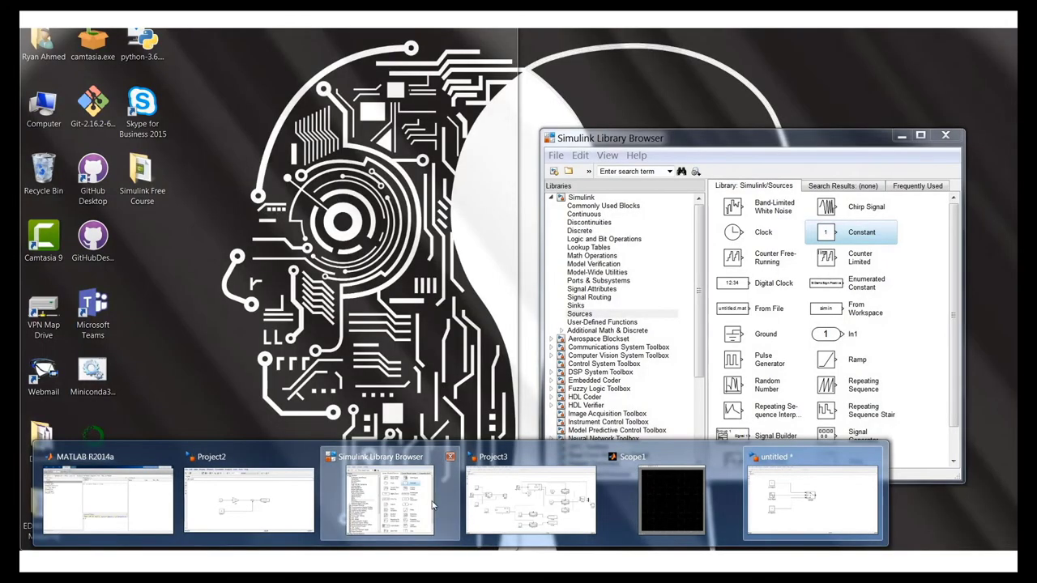
left_click(372, 509)
left_click(612, 306)
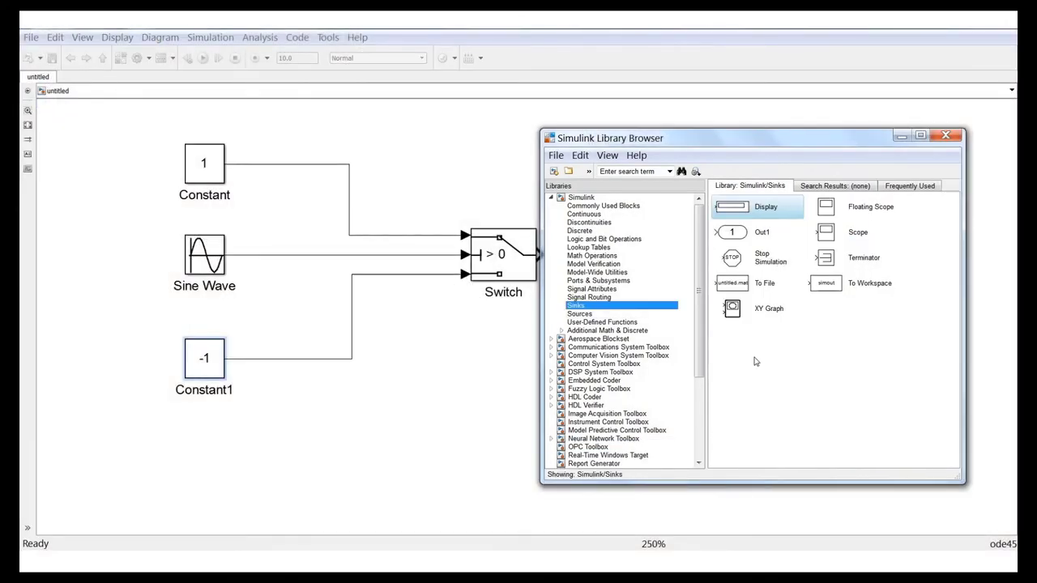
left_click(835, 238)
left_click_drag(835, 237, 540, 254)
Step: Save the model as Project3_Trial.slx in the Slides and Models folder
left_click(51, 57)
left_click(128, 272)
left_click_drag(136, 272, 99, 271)
type("Project3.slx")
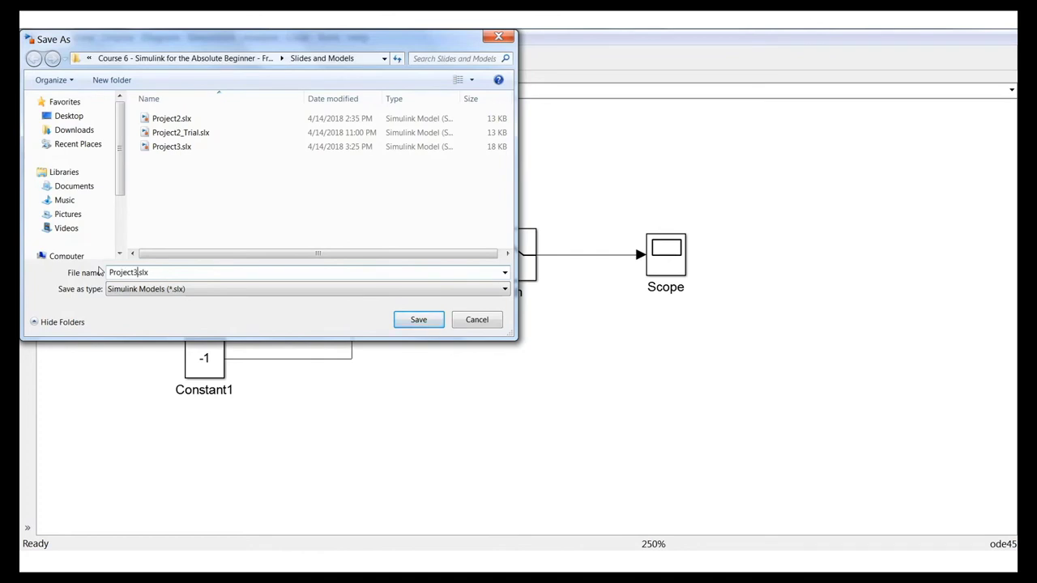
type("_Trial")
key("Return")
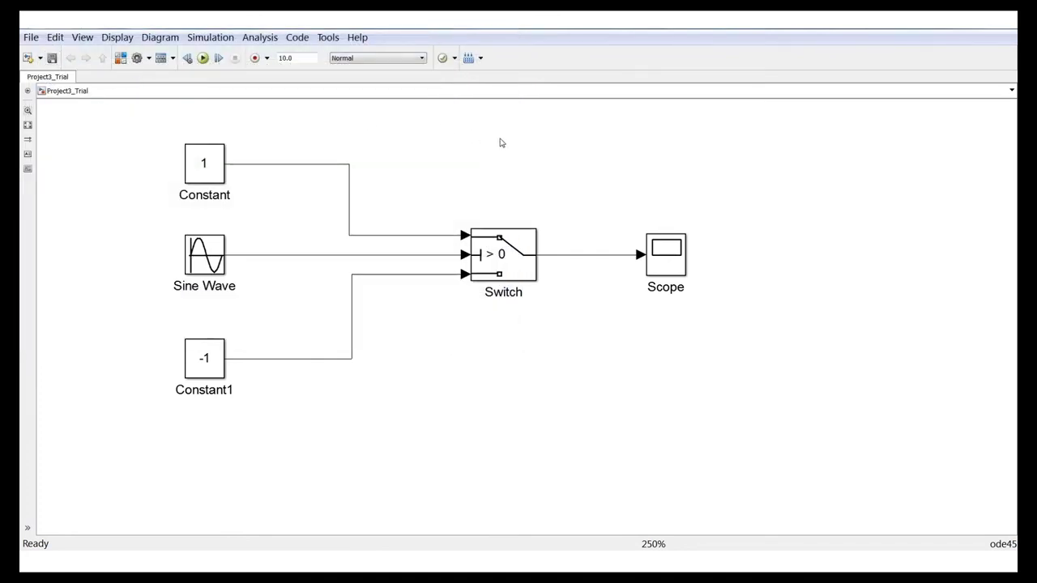
Step: Run the simulation and display the Switch output autoscaled in a maximized Scope window
left_click(203, 58)
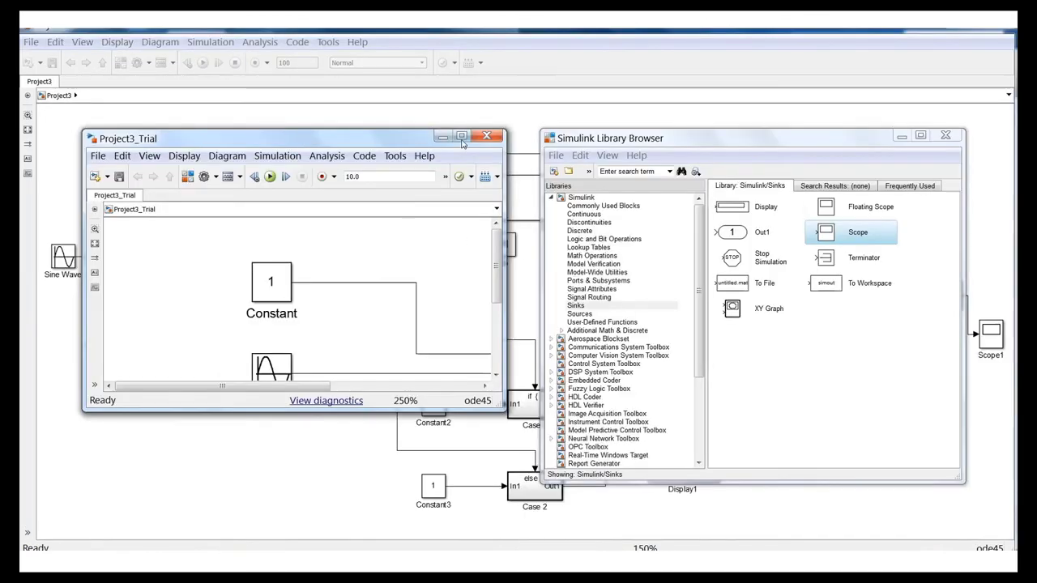
left_click(461, 136)
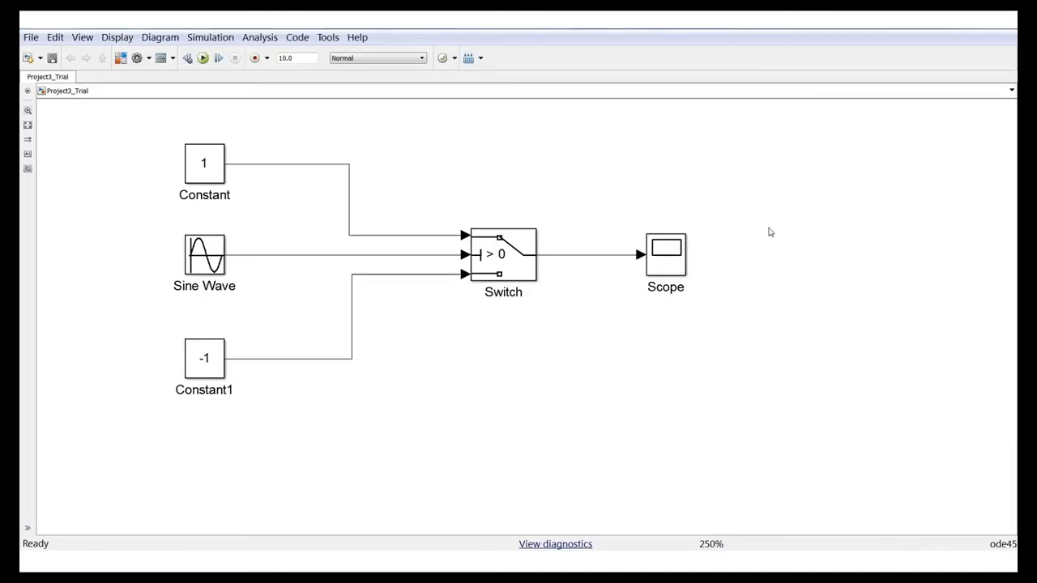
double_click(661, 255)
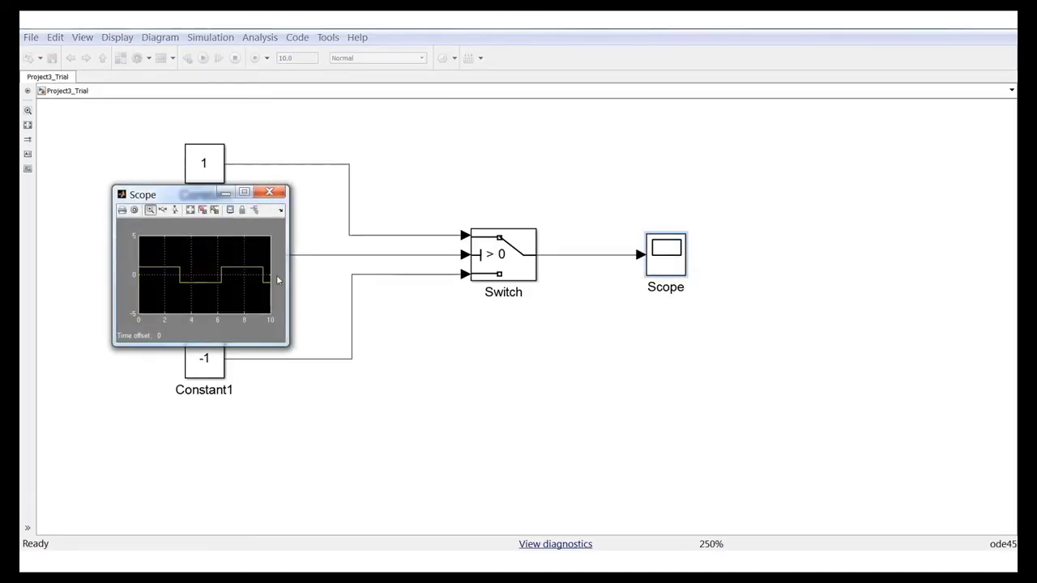
left_click(256, 187)
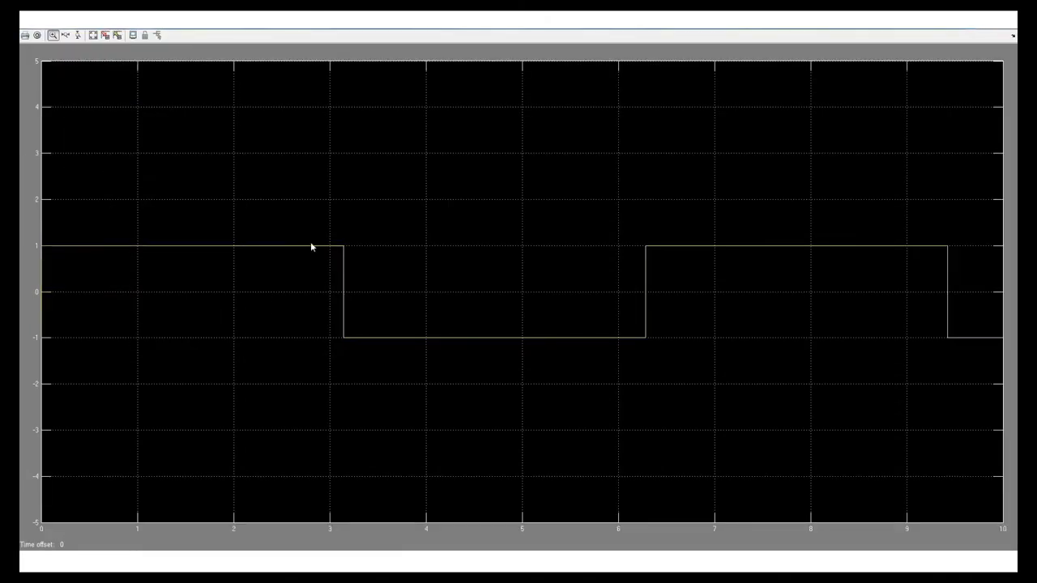
left_click(94, 35)
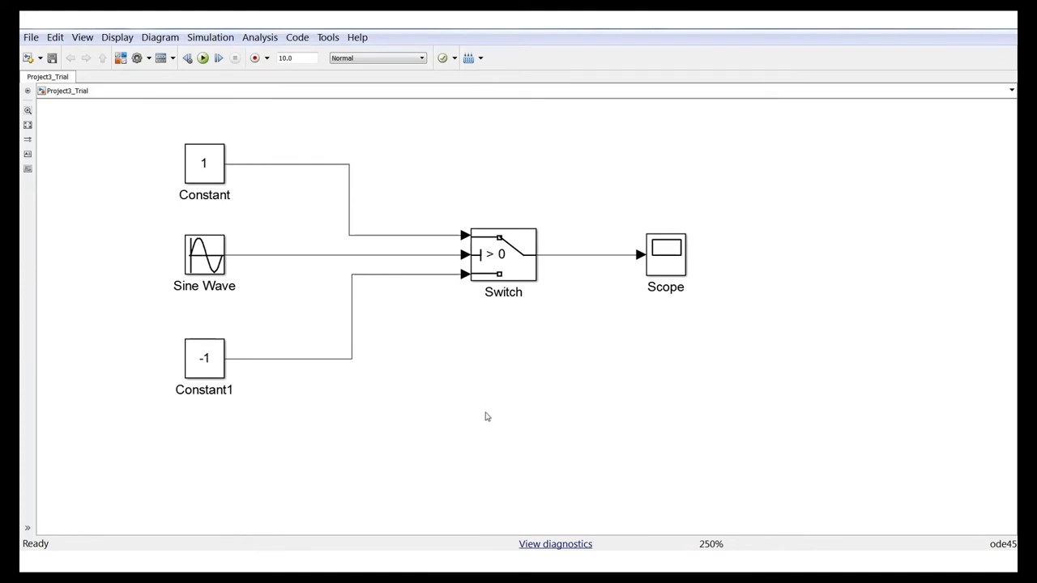
Step: Add a Mux block from the Signal Routing library below the Switch output and delete the stray line from its output
left_click(462, 577)
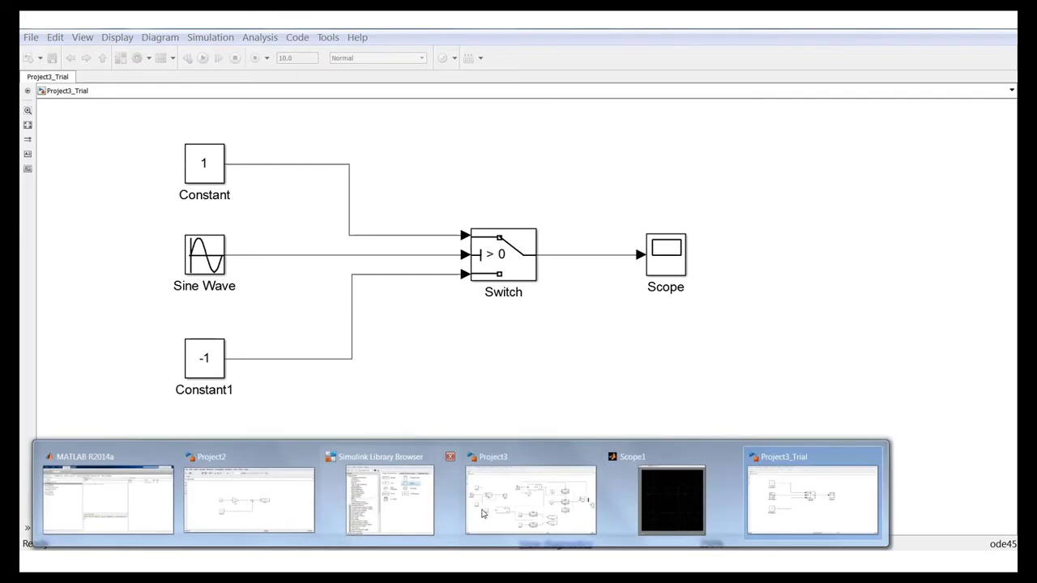
left_click(428, 502)
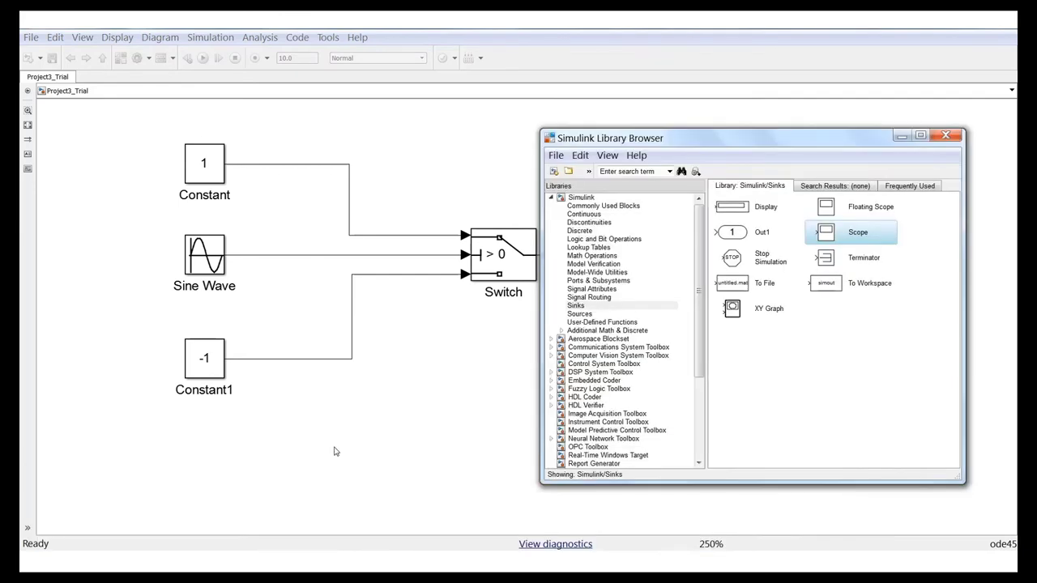
left_click(604, 298)
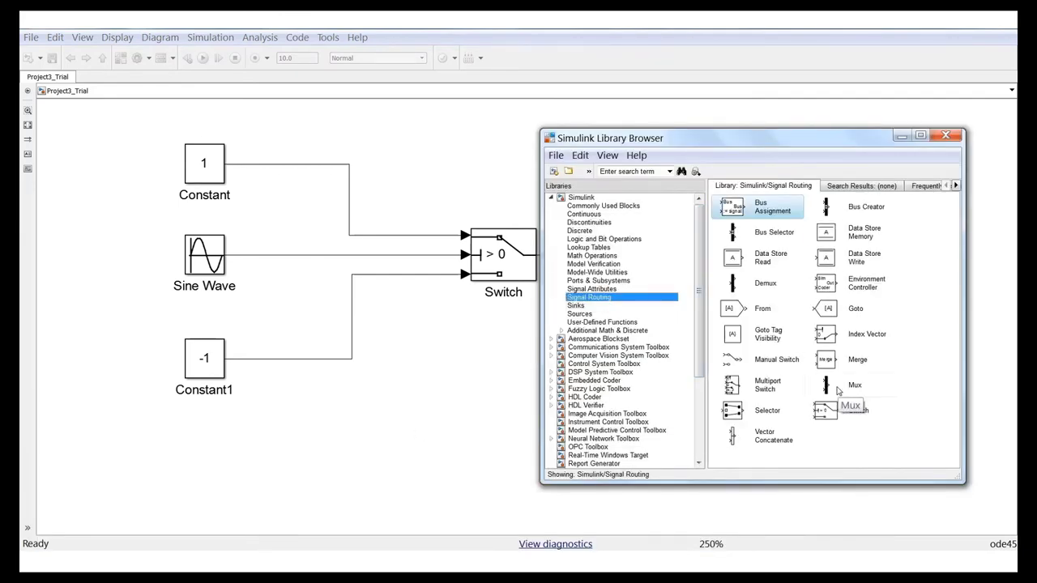
mouse_move(838, 391)
left_mouse_down()
mouse_move(452, 356)
mouse_move(602, 341)
mouse_move(618, 327)
left_mouse_up()
left_click_drag(450, 354, 570, 357)
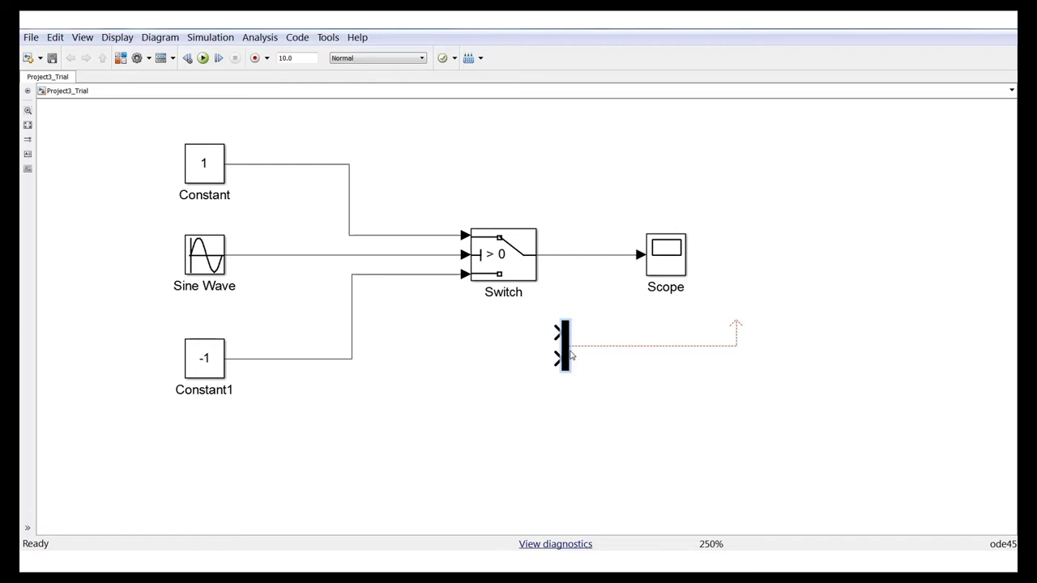
left_click(659, 346)
key("Delete")
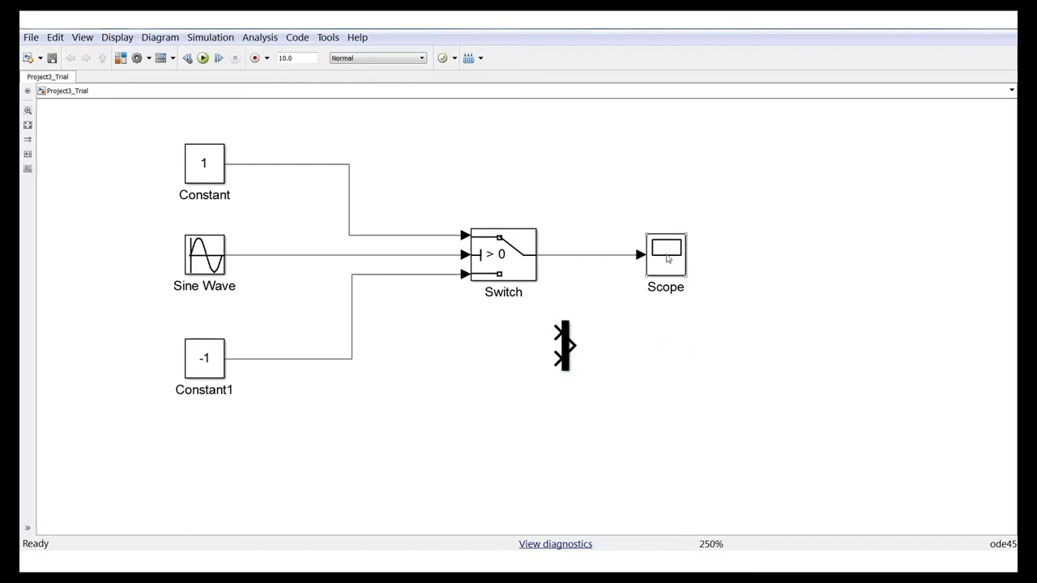
Step: Detach the Scope farther from the Switch, and feed the Mux with the Switch output and a branch of the Sine Wave signal
left_click_drag(642, 266, 738, 266)
left_click(705, 257)
key("Delete")
mouse_move(565, 336)
left_mouse_down()
mouse_move(625, 266)
mouse_move(616, 267)
left_mouse_up()
mouse_move(539, 255)
left_mouse_down()
mouse_move(603, 256)
mouse_move(274, 285)
mouse_move(248, 255)
left_mouse_up()
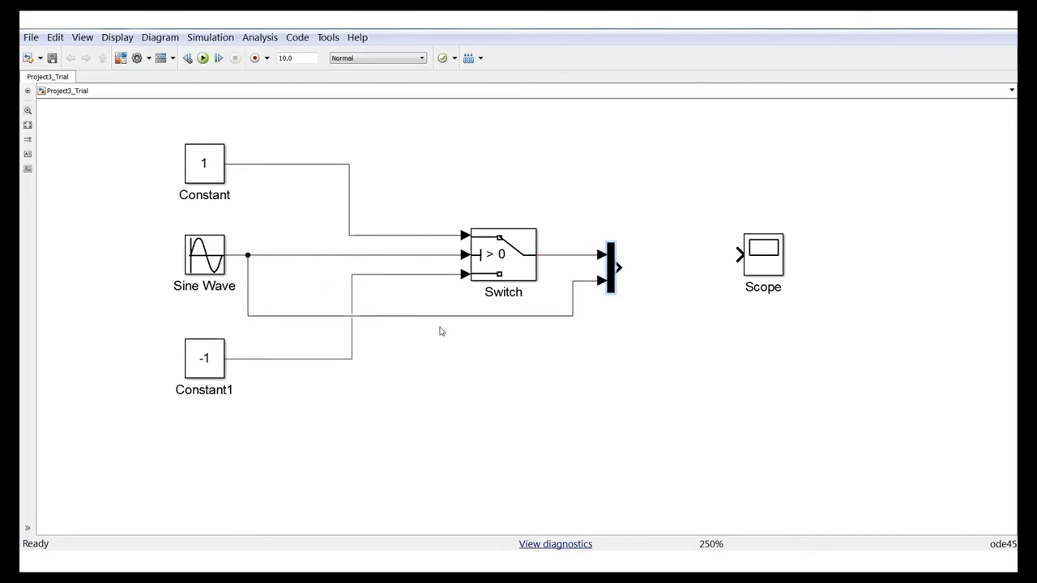
Step: Align the Scope with the Mux output and connect the two blocks
left_click_drag(764, 268, 764, 280)
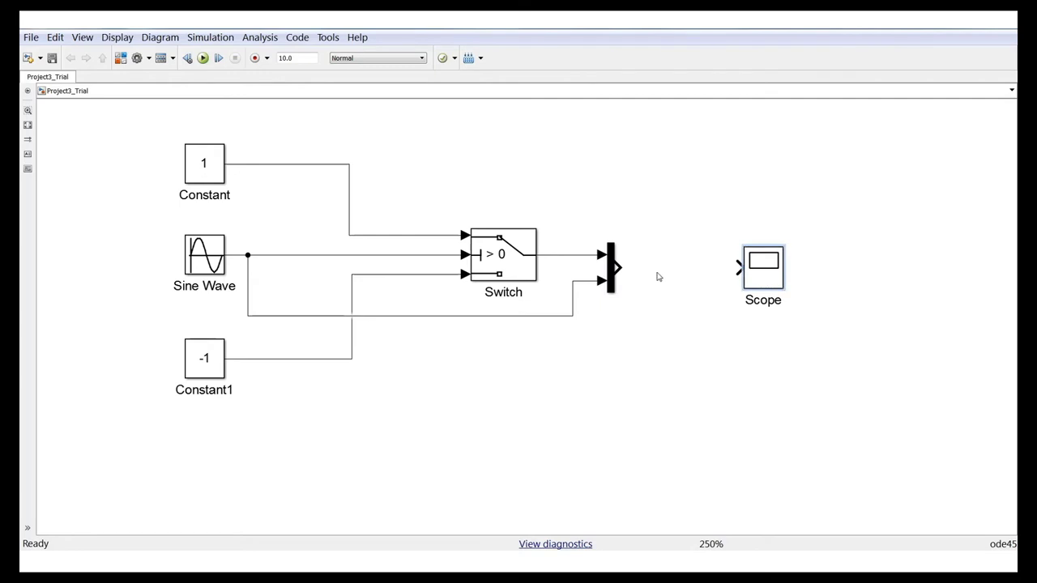
left_click_drag(621, 268, 739, 268)
left_click(551, 179)
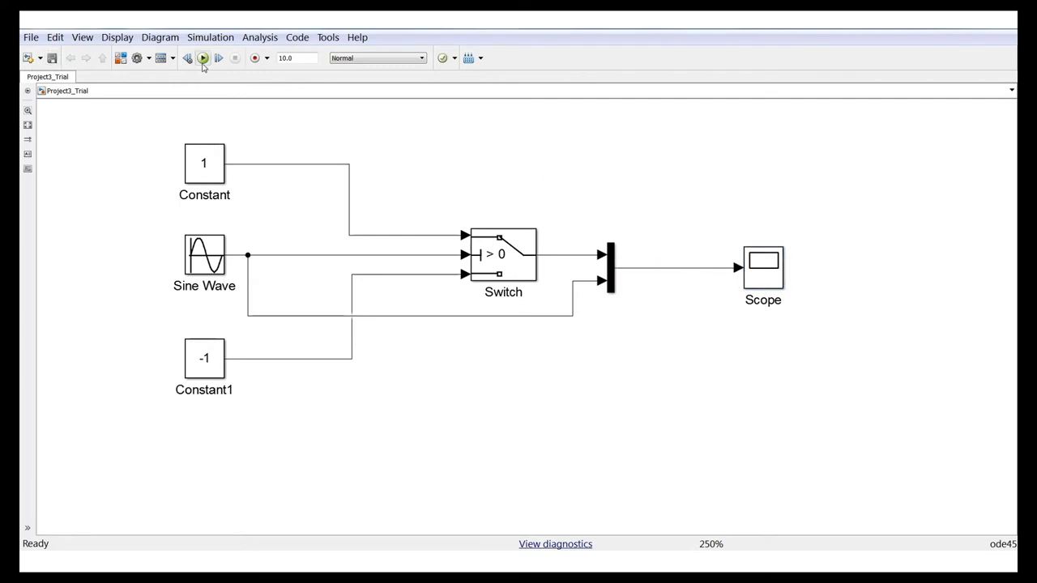
Step: Check the Scope and set the simulation stop time to 100
double_click(762, 278)
left_click(315, 57)
key("BackSpace")
key("BackSpace")
key("BackSpace")
key("BackSpace")
type("100")
Step: Run the simulation, autoscale the Switch and sine signals in the Scope, and return to the model
left_click(202, 58)
double_click(762, 268)
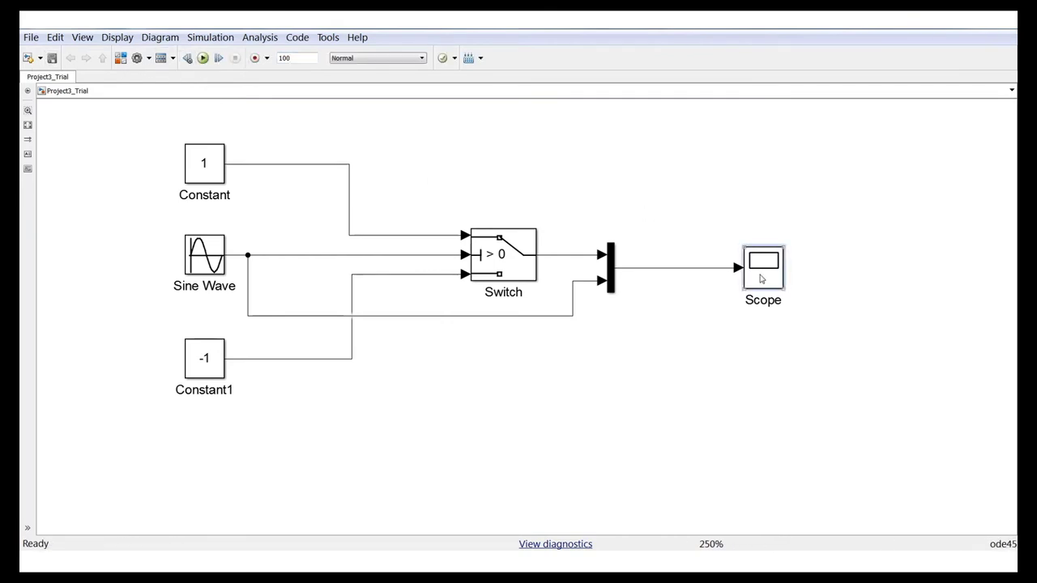
left_click(94, 36)
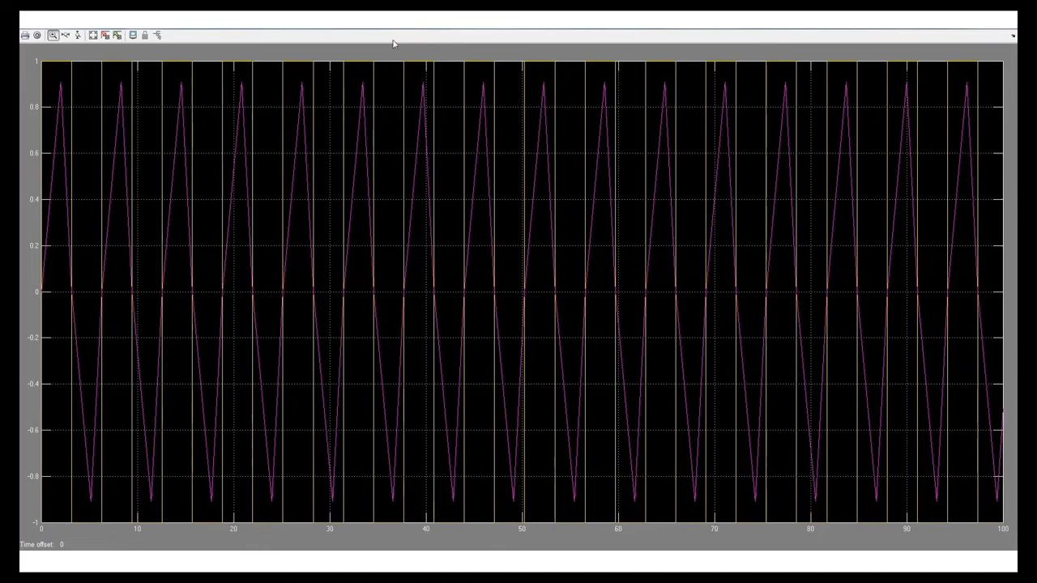
left_click_drag(407, 28, 745, 243)
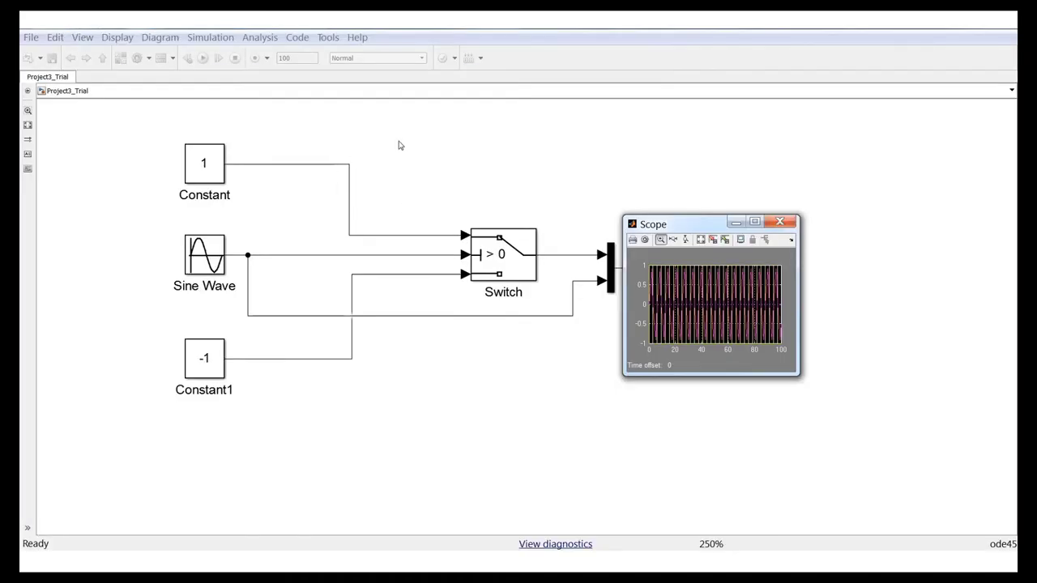
left_click(377, 154)
Step: Set the solver's maximum step size to 0.01 in the model configuration parameters and apply it
left_click(218, 41)
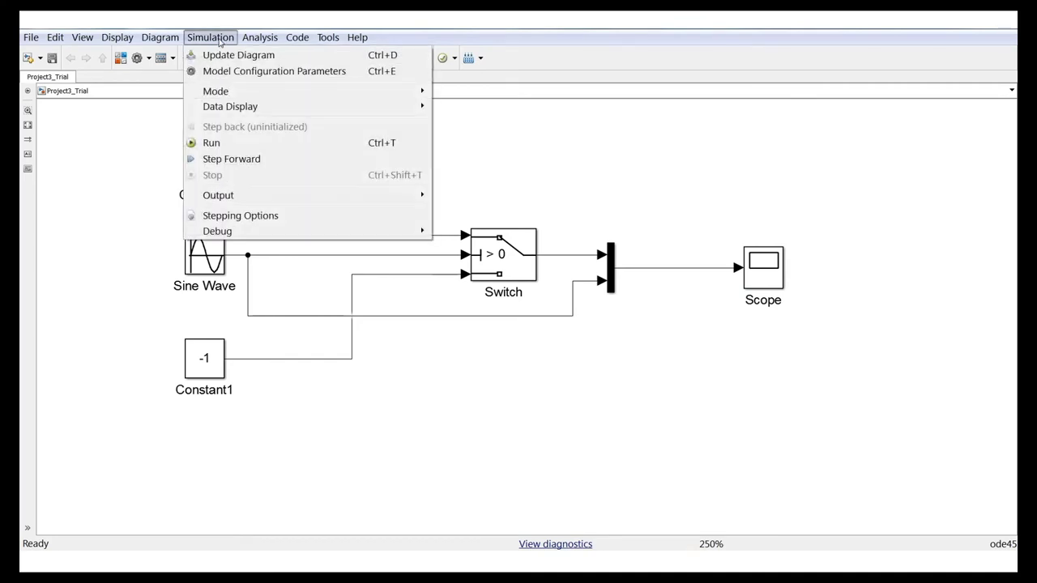
left_click(251, 71)
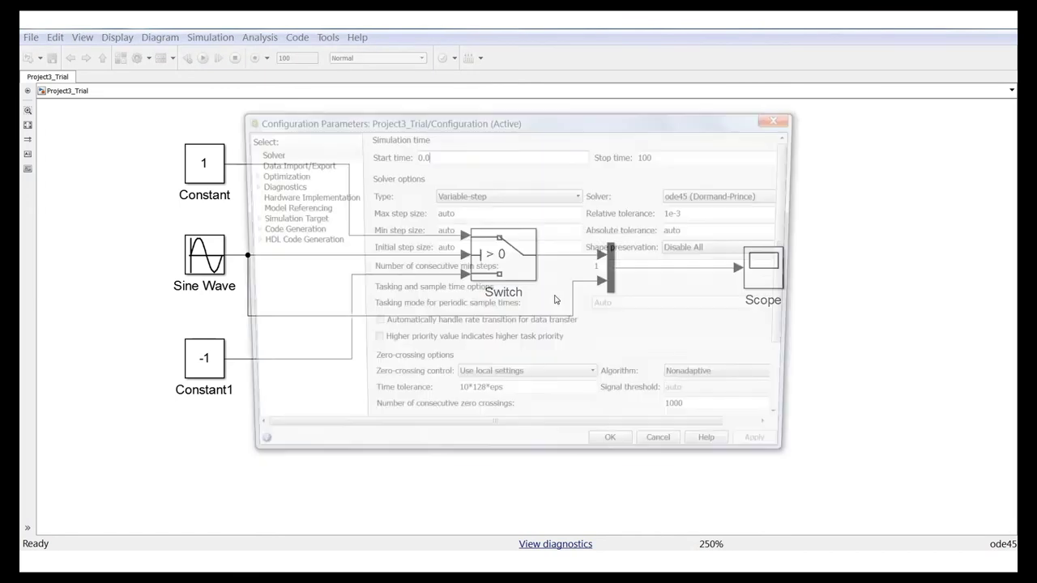
double_click(476, 212)
key("BackSpace")
type("0.01")
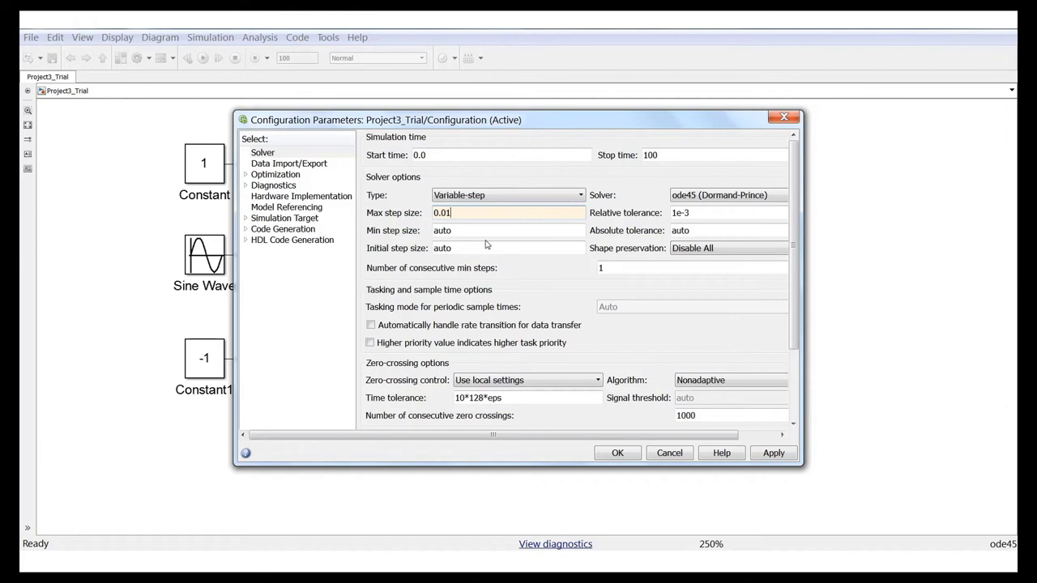
left_click(785, 455)
left_click(618, 453)
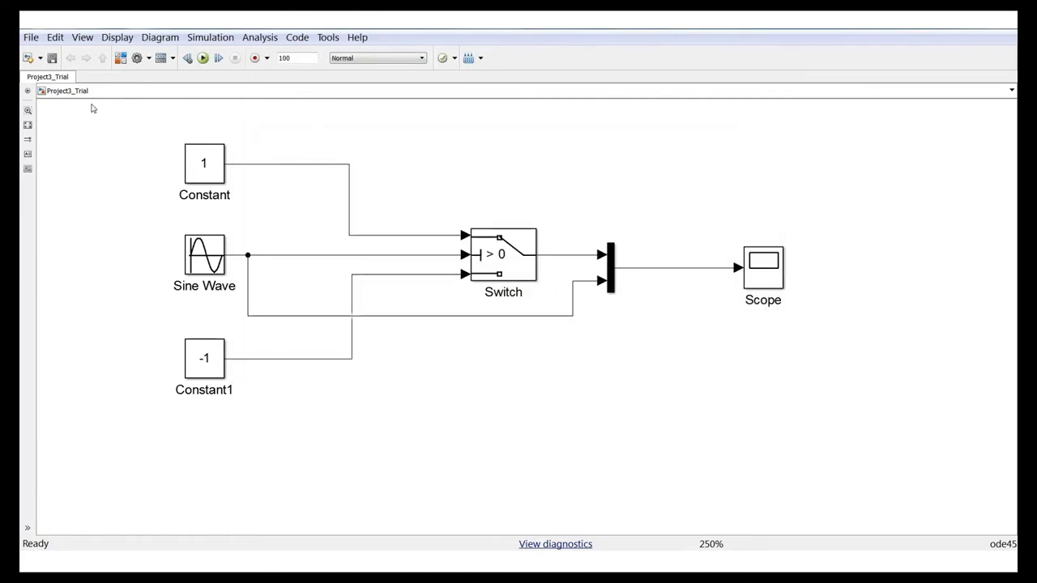
Step: Rerun the simulation and examine the autoscaled sine and Switch signals in an enlarged Scope window
left_click(202, 58)
double_click(765, 273)
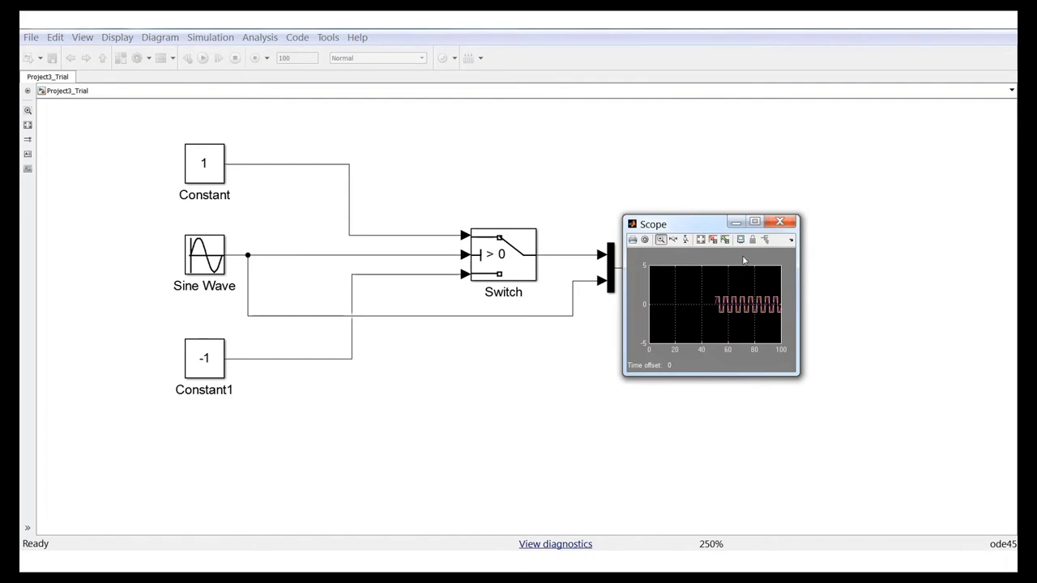
left_click(701, 240)
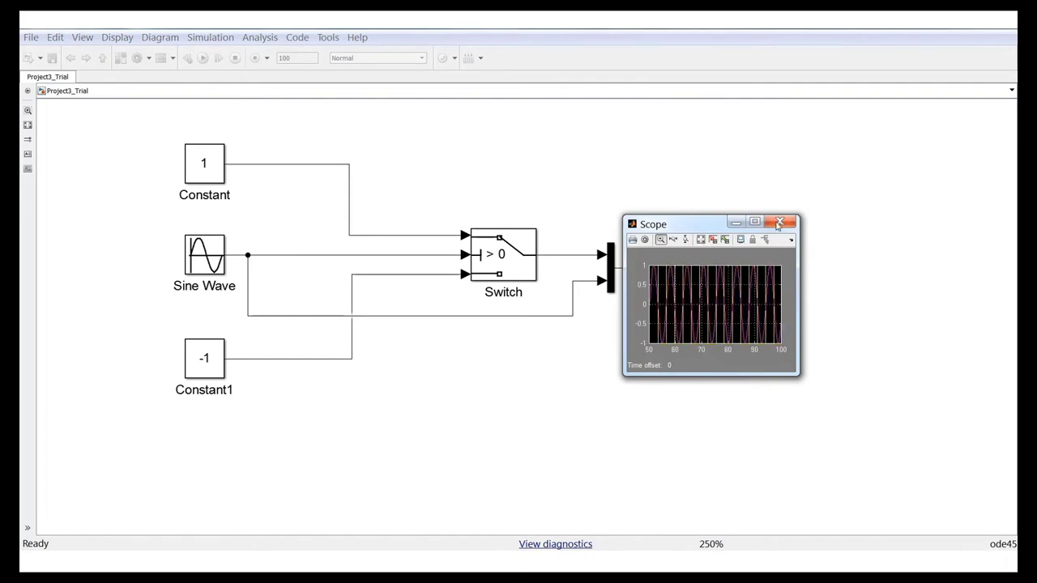
left_click(752, 224)
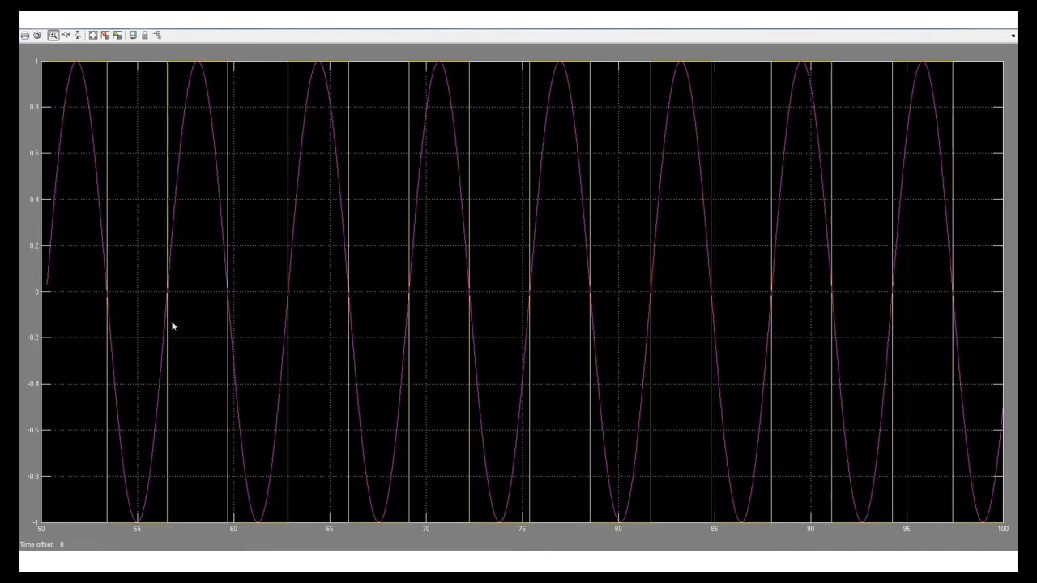
left_click_drag(491, 24, 671, 155)
left_click_drag(818, 346, 962, 459)
left_click(477, 176)
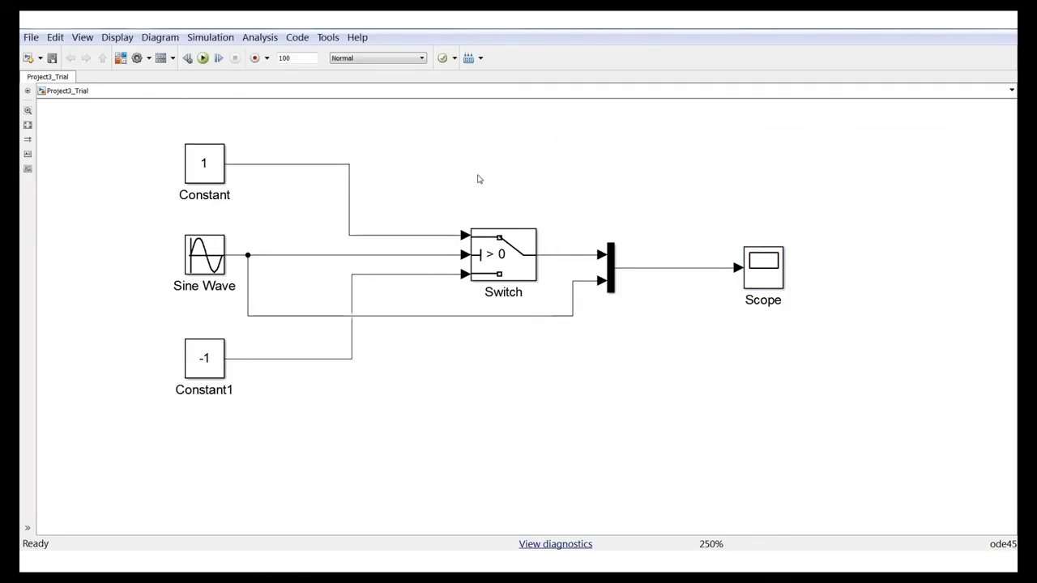
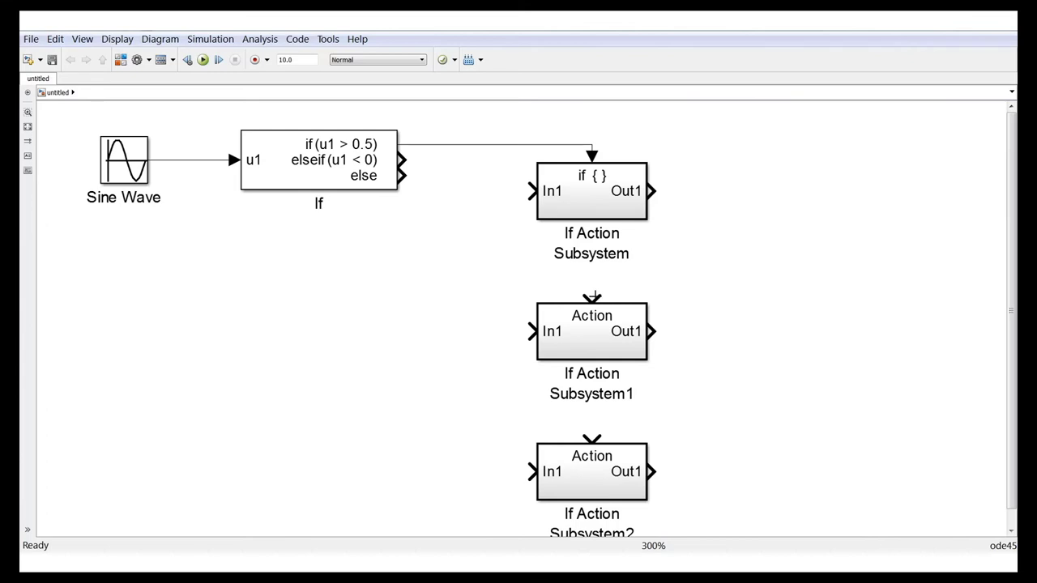
Step: Connect the If block's elseif and else outputs to If Action Subsystem1 and Subsystem2, and nudge the first If Action Subsystem slightly down
left_click_drag(594, 297, 402, 177)
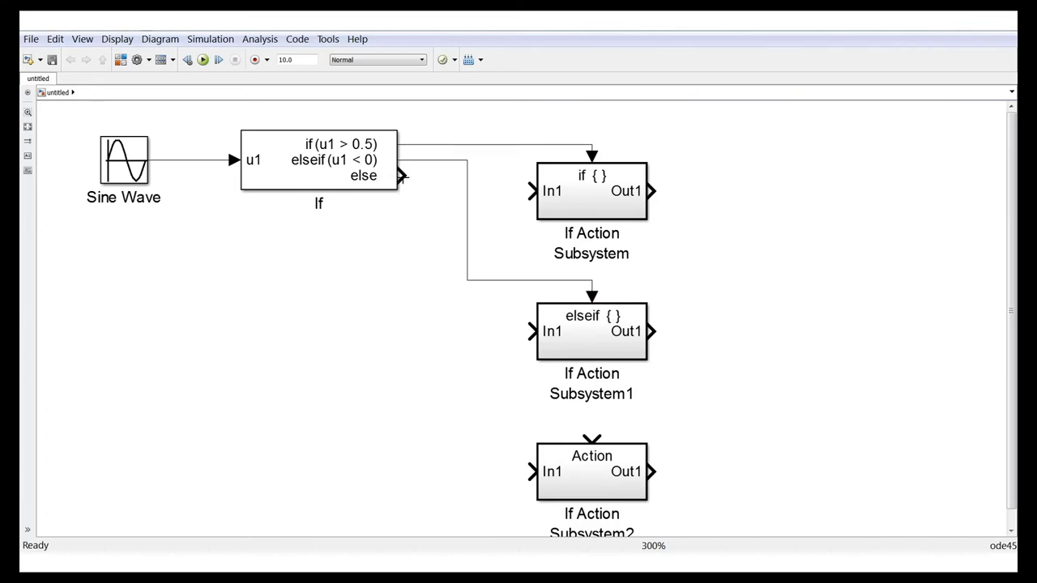
left_click_drag(592, 435, 403, 177)
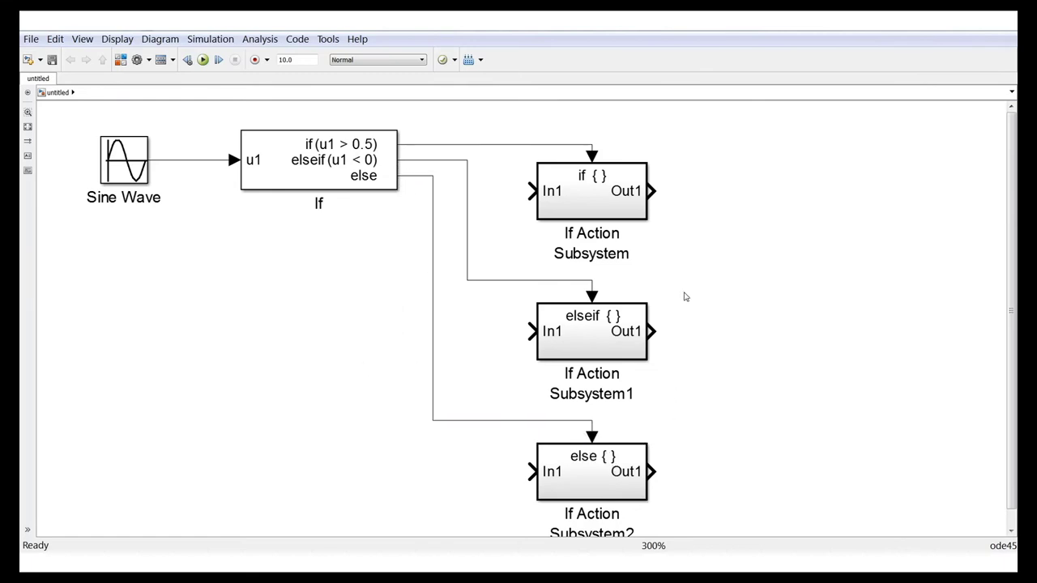
left_click_drag(601, 195, 602, 204)
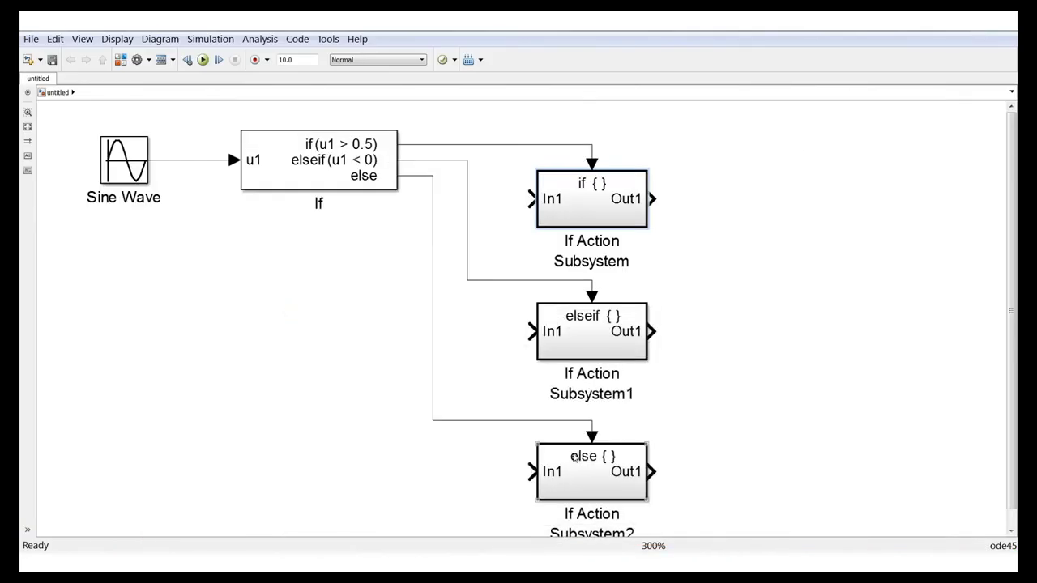
Step: Open If Action Subsystem2, the else branch, and delete its In1 input port
double_click(575, 473)
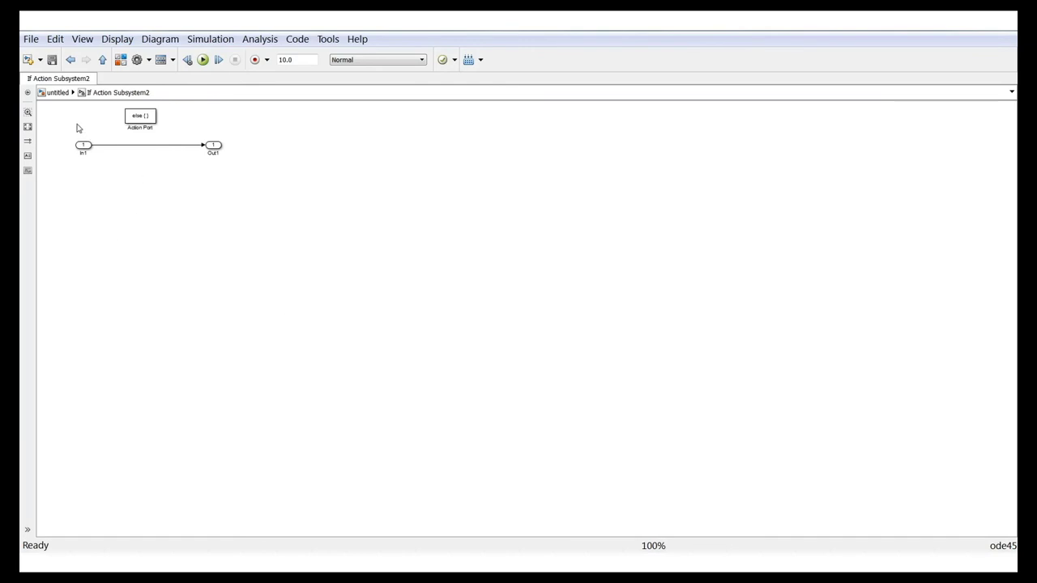
scroll(79, 128, "up", 3)
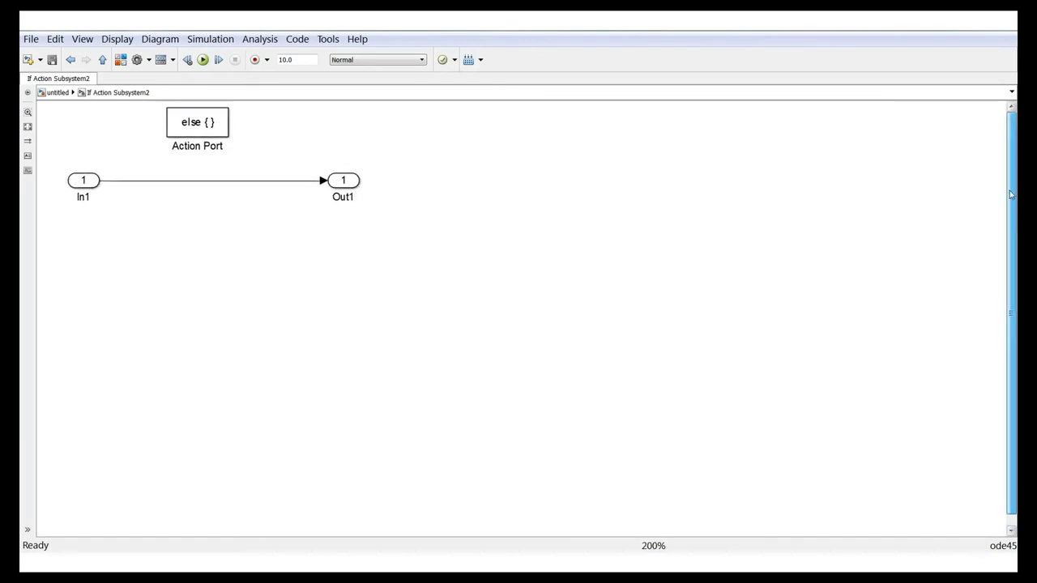
left_click(77, 187)
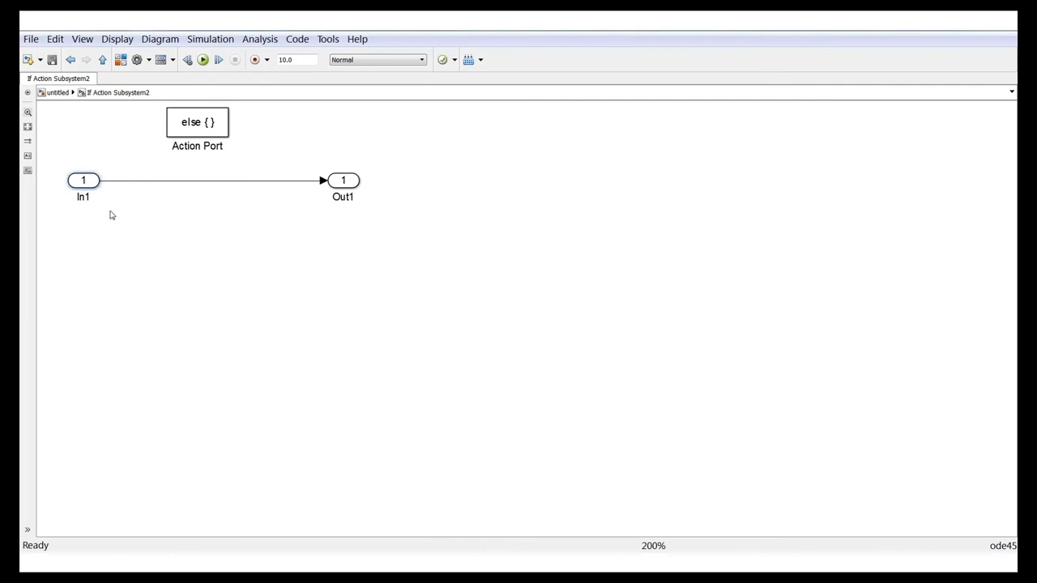
key("Delete")
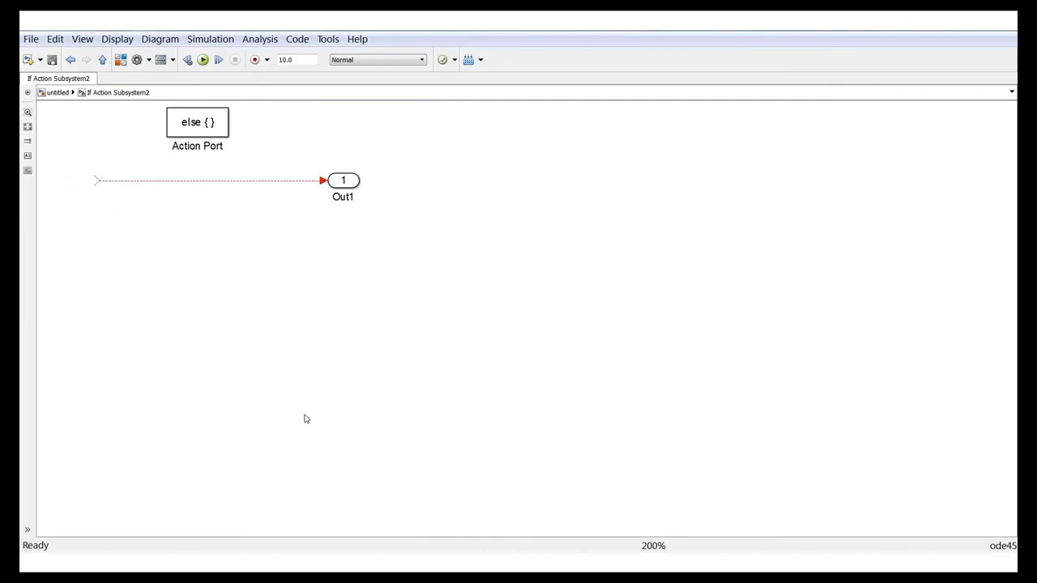
Step: Add a Constant block from the Commonly Used Blocks library to feed Out1 in place of In1, and set its value to 10
left_click(477, 549)
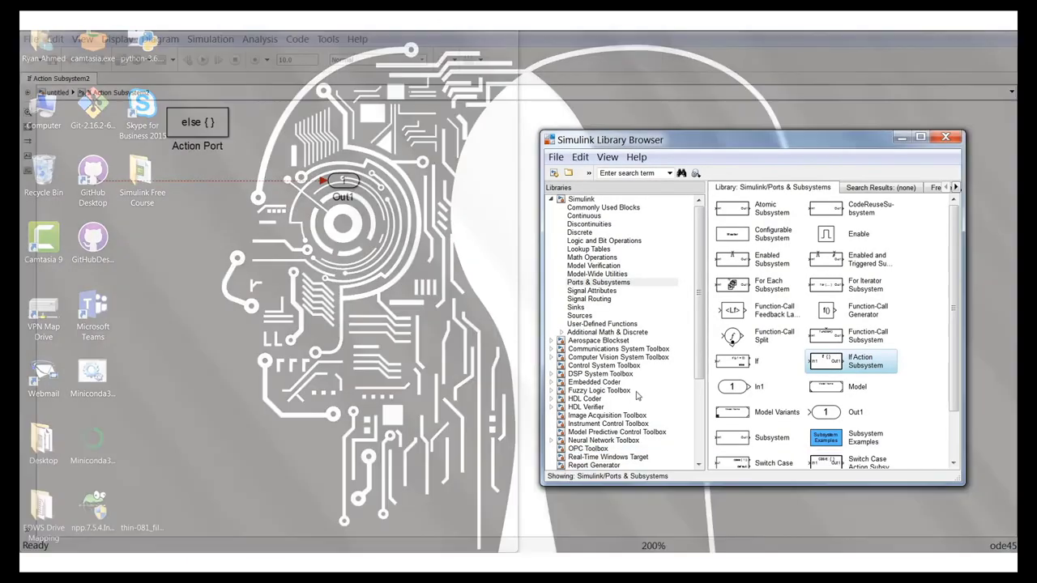
left_click(317, 503)
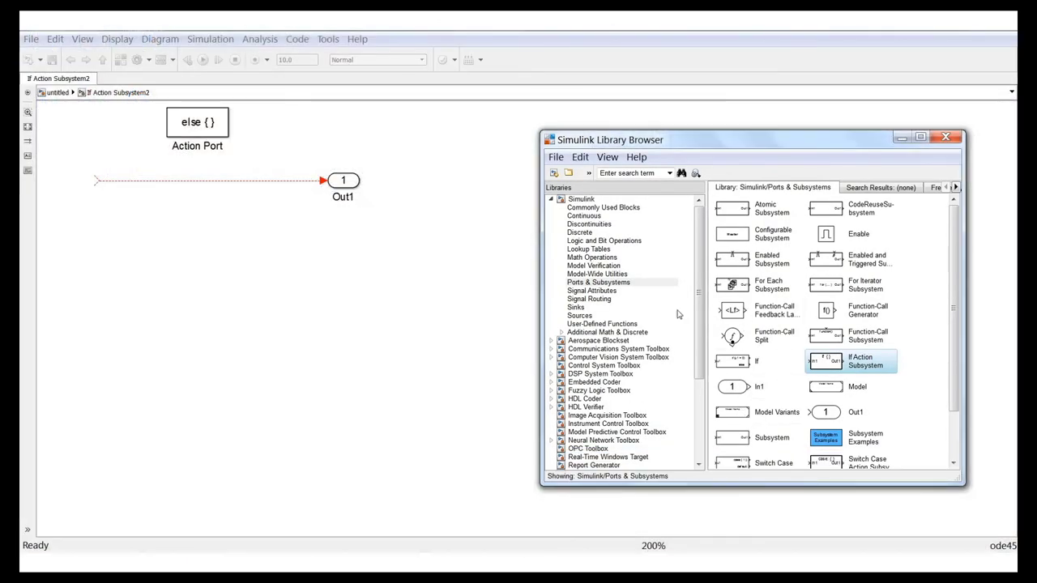
left_click(594, 309)
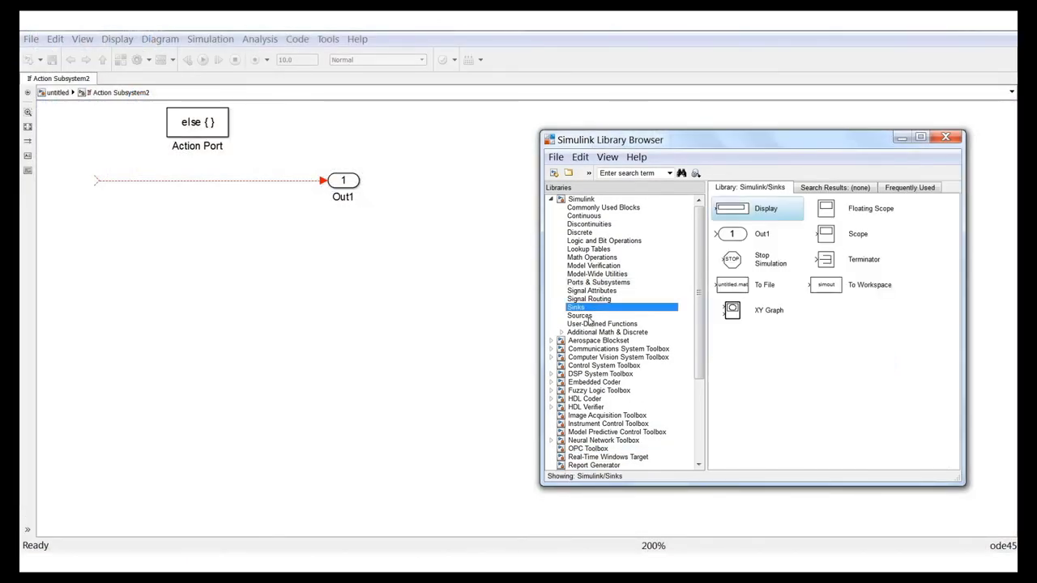
left_click(588, 316)
left_click(603, 208)
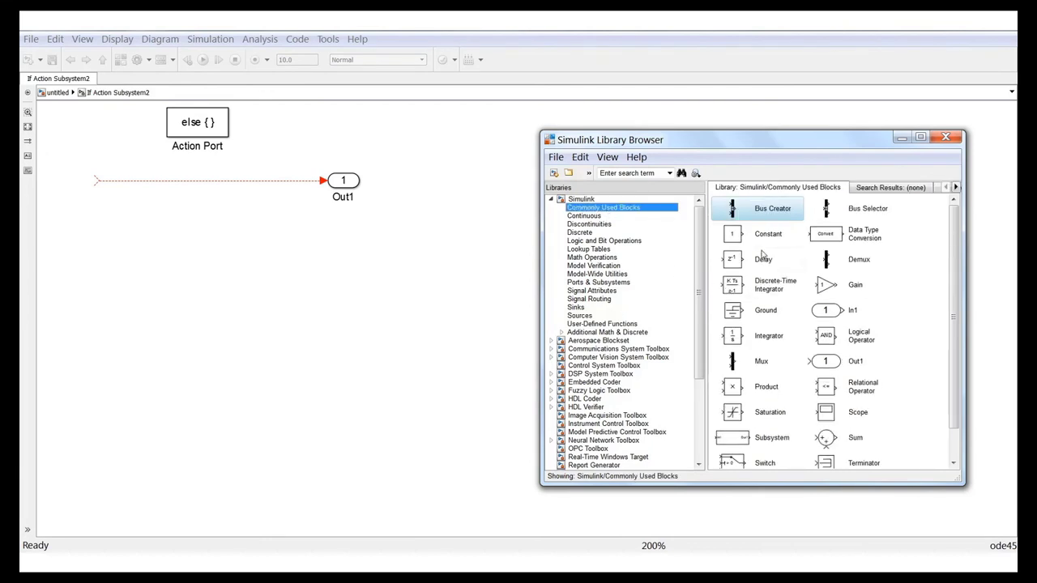
left_click_drag(744, 237, 75, 180)
double_click(76, 182)
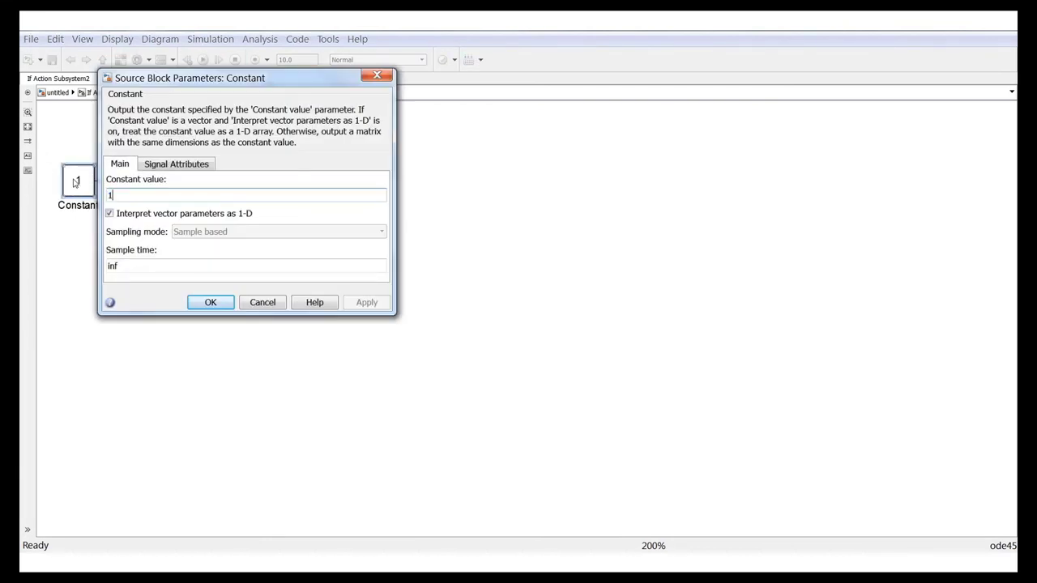
type("0")
key("Return")
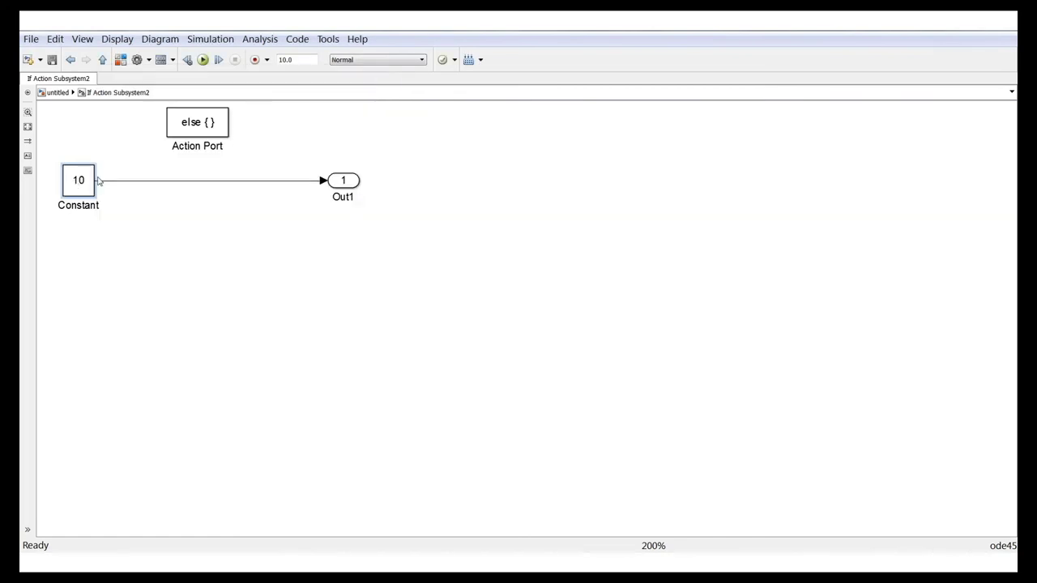
Step: Save the model as Project3_Trial2.slx in the Slides and Models folder and return to the top-level diagram
left_click(53, 60)
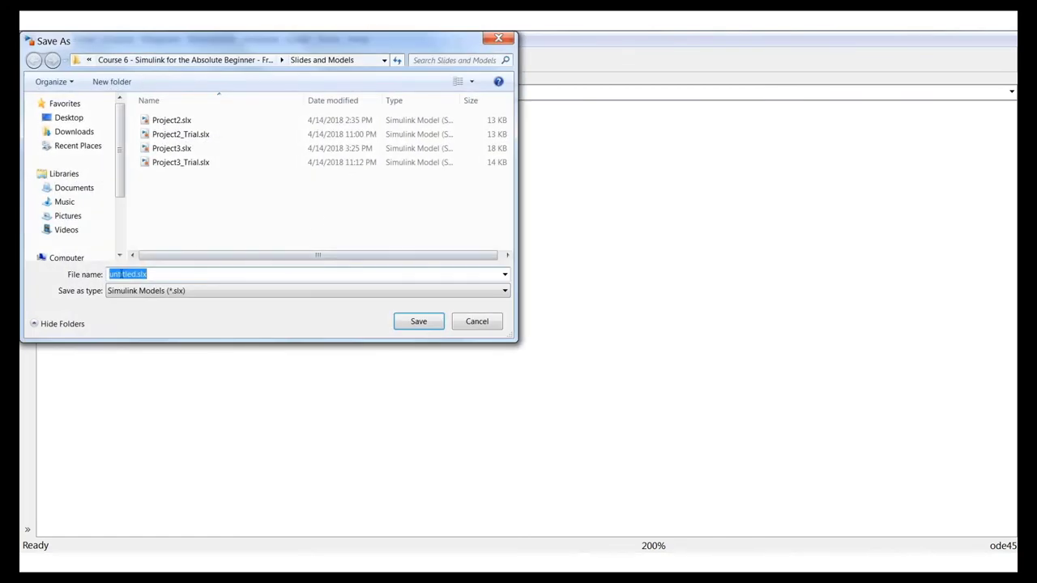
left_click(132, 273)
double_click(134, 274)
key("BackSpace")
type("Projec")
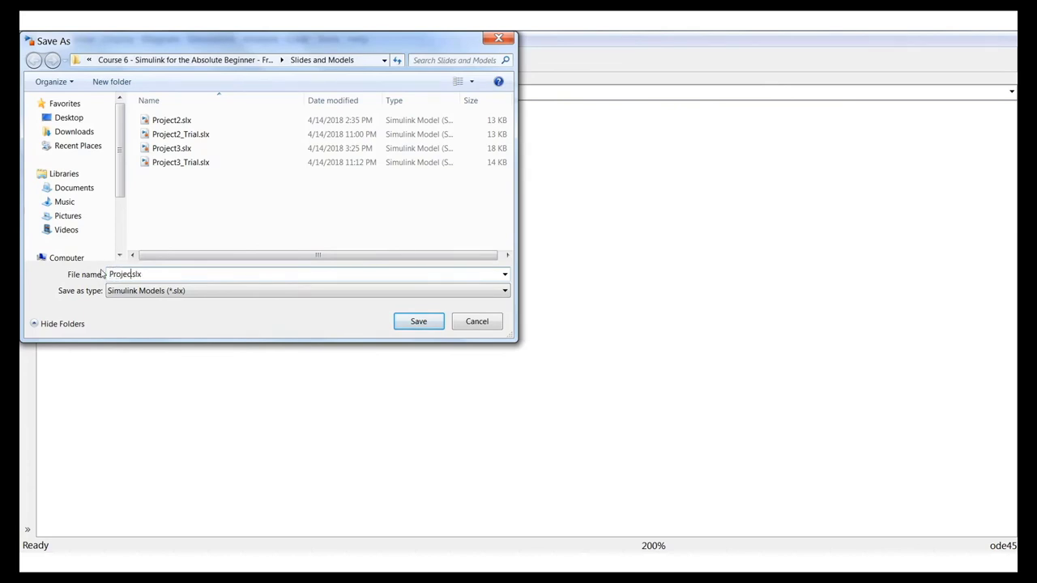
type("t3_Trial")
key("Return")
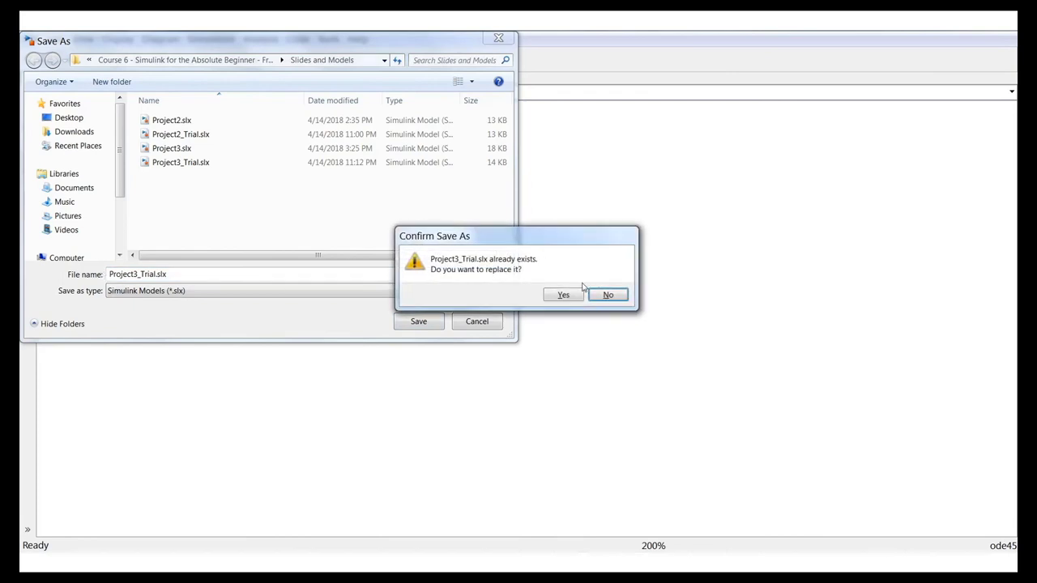
left_click(619, 299)
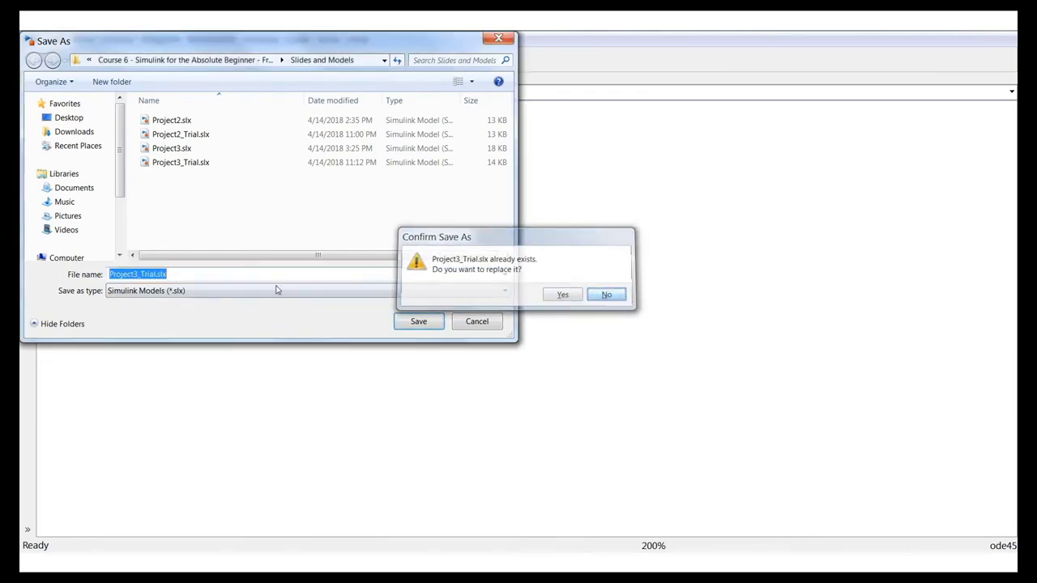
left_click(138, 274)
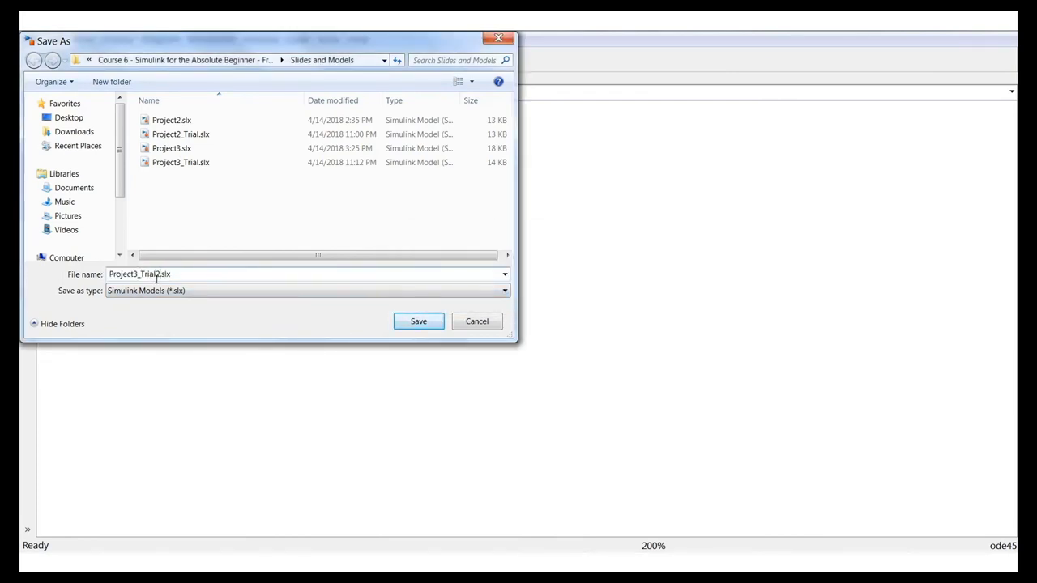
type("2")
key("Return")
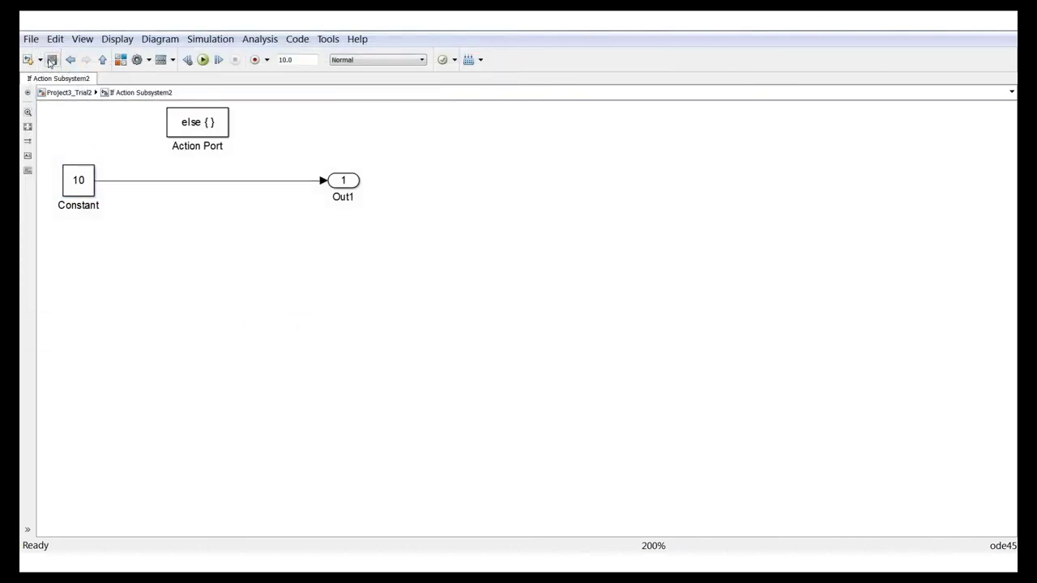
left_click(101, 62)
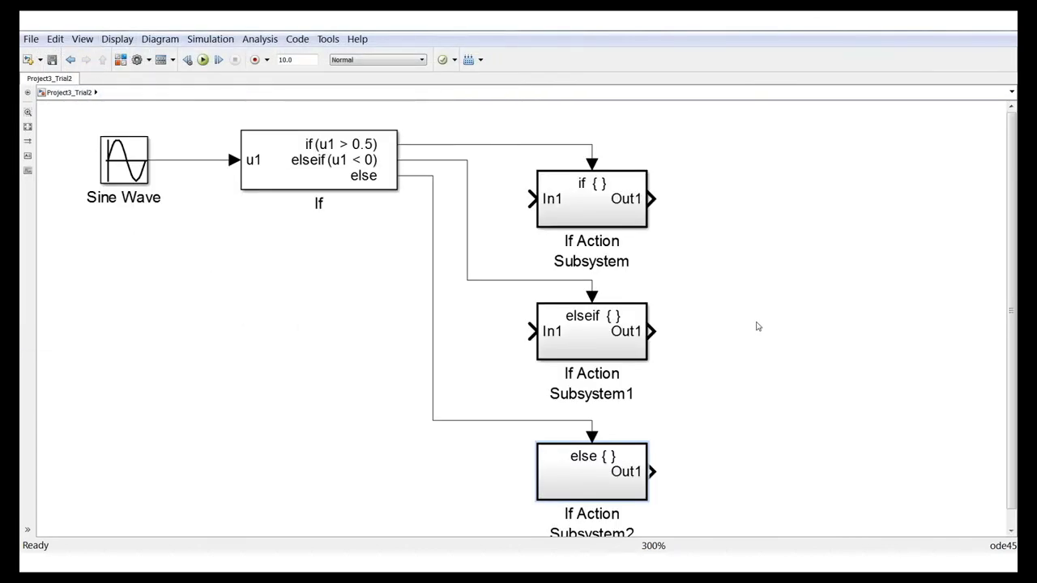
Step: Reopen If Action Subsystem2 to review its constant output, return to the top-level model, and look over the other open model windows
scroll(688, 335, "down", 1)
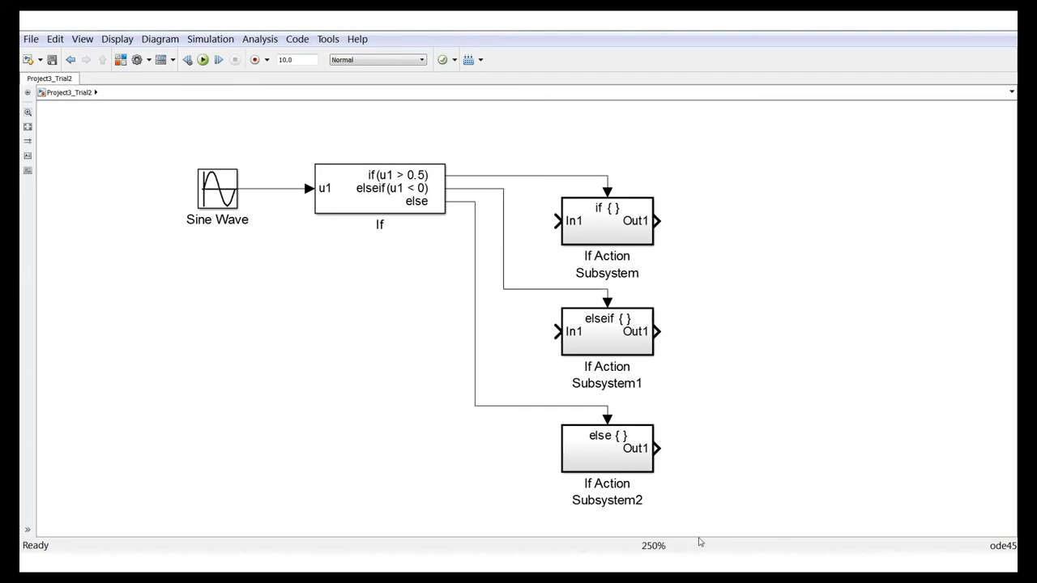
double_click(604, 456)
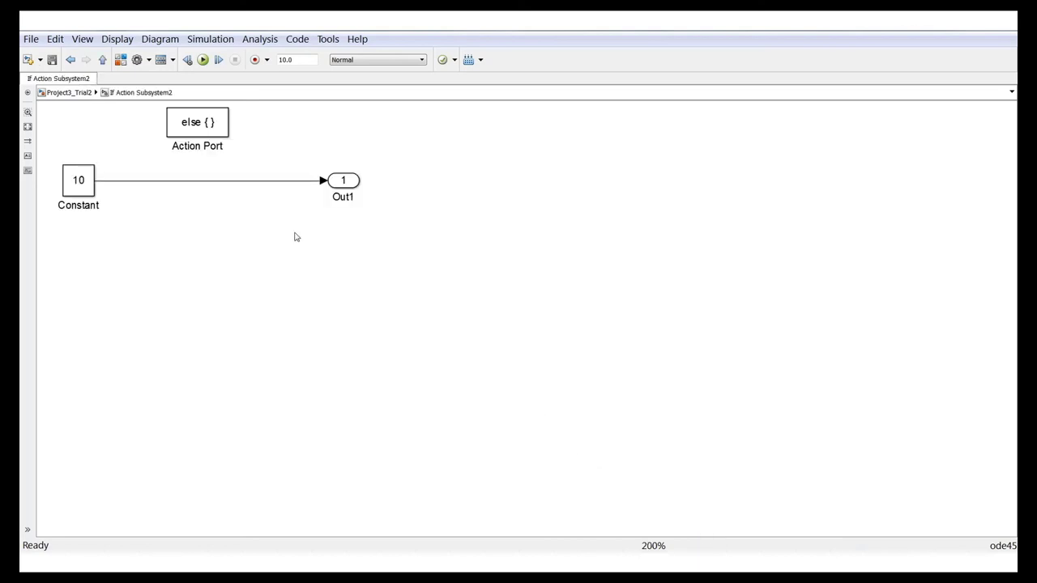
left_click(102, 60)
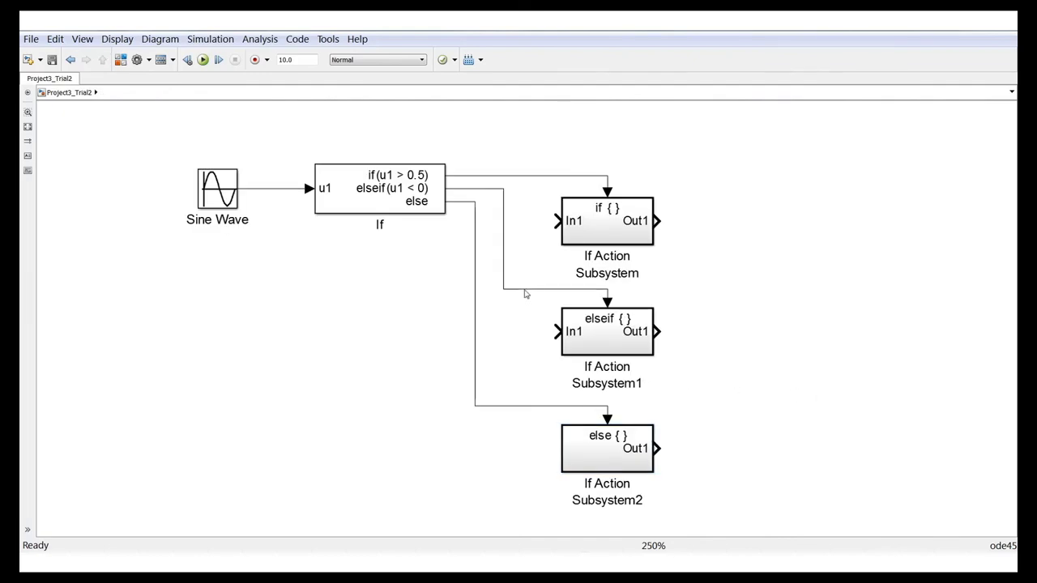
key("alt+Tab")
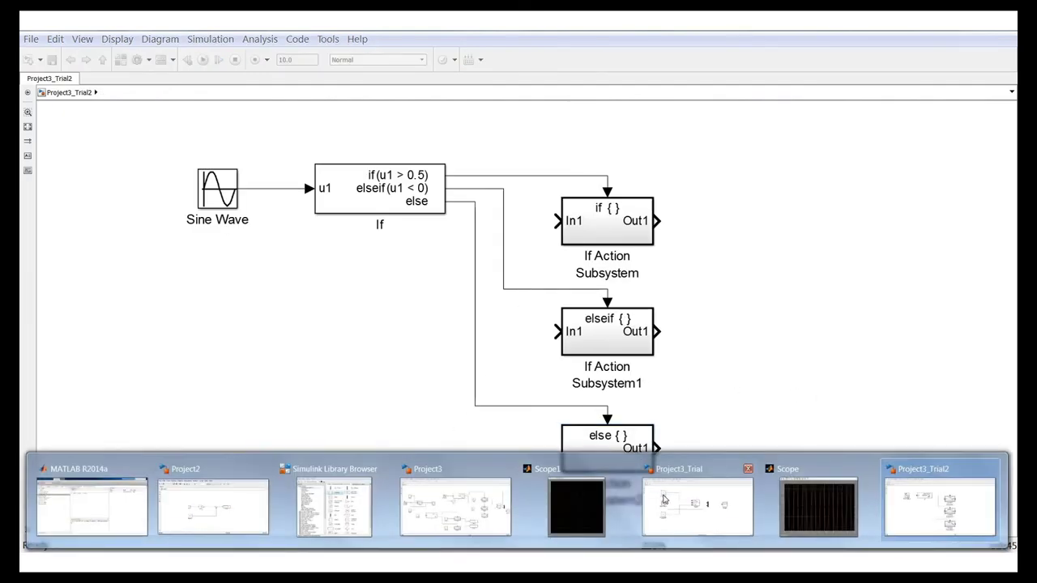
mouse_move(741, 516)
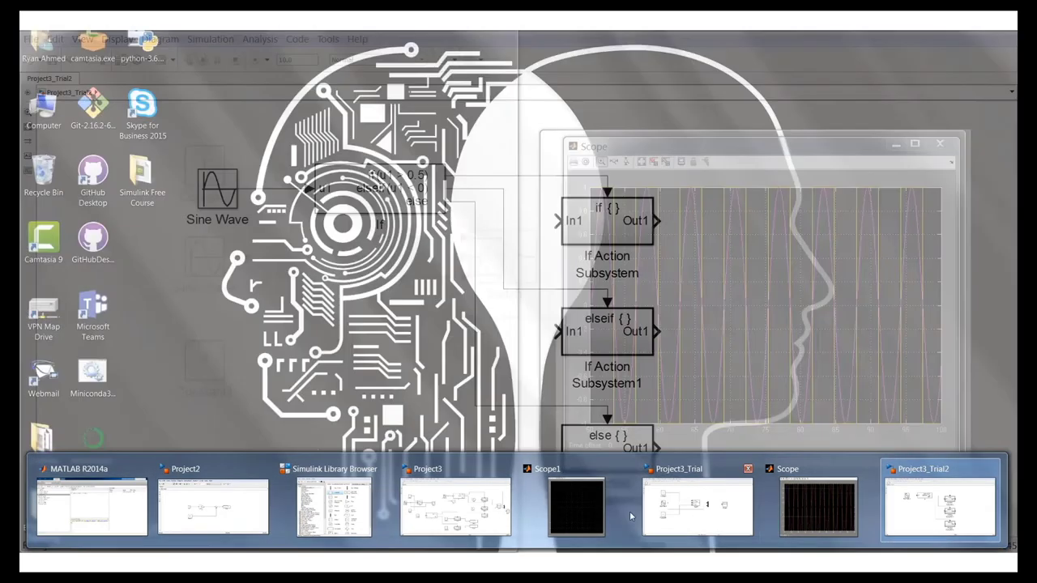
mouse_move(567, 527)
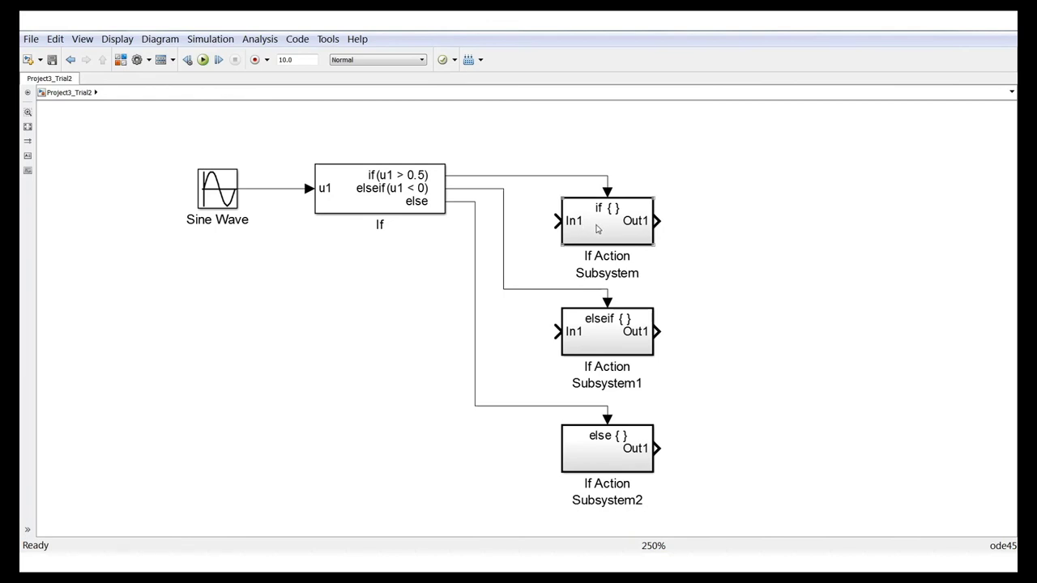
Step: Insert a Gain block between In1 and Out1 inside the if branch's If Action Subsystem and set its gain to 2
double_click(597, 229)
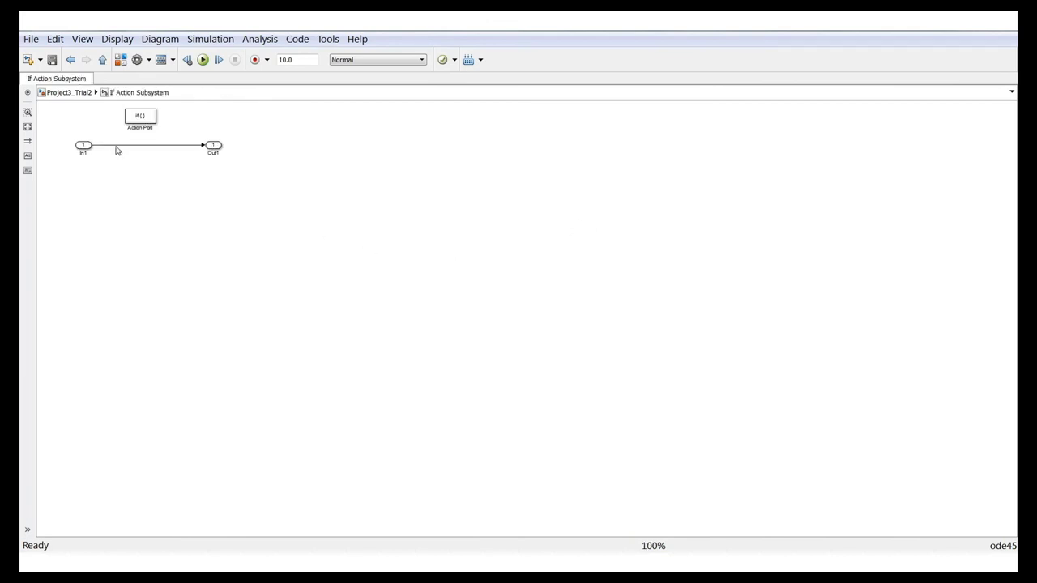
scroll(100, 124, "up", 3)
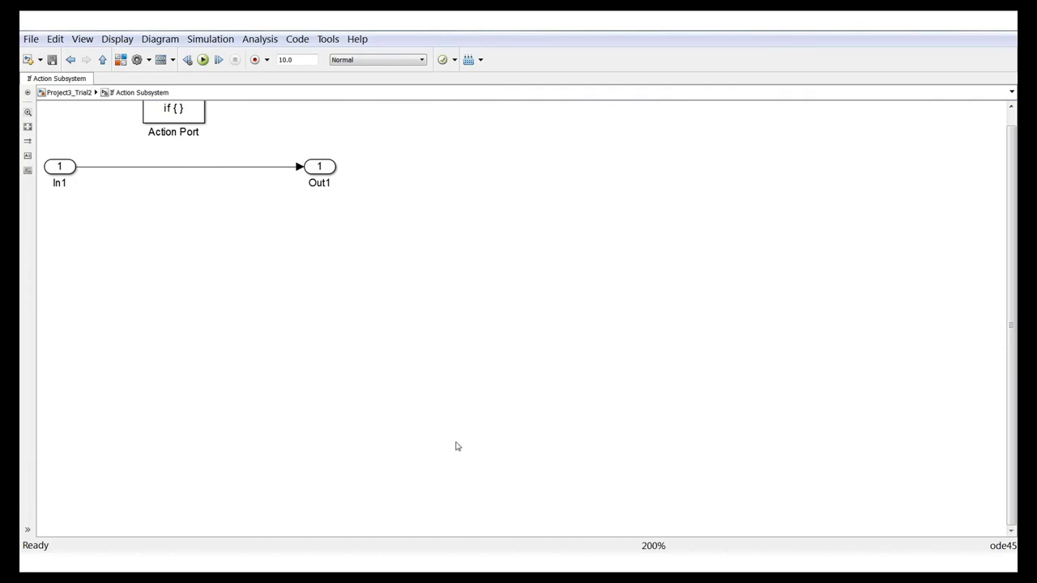
mouse_move(440, 548)
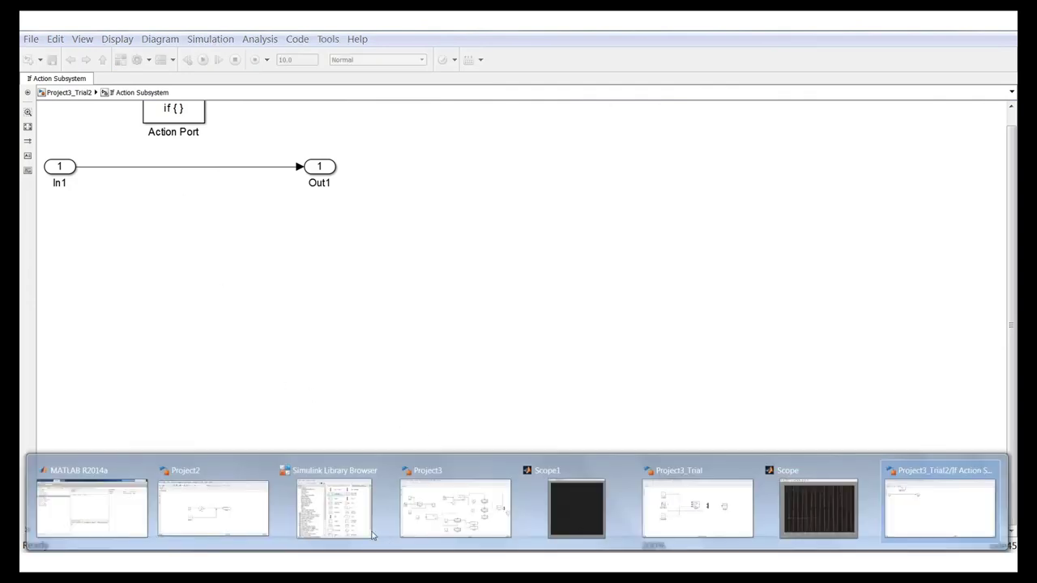
mouse_move(88, 498)
left_click(364, 495)
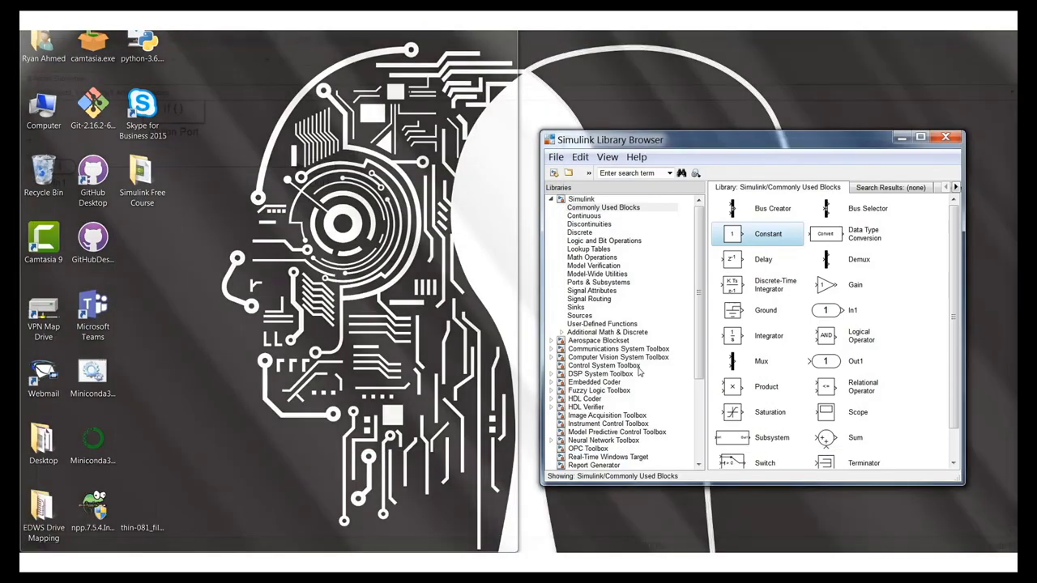
left_click_drag(847, 289, 178, 173)
double_click(174, 172)
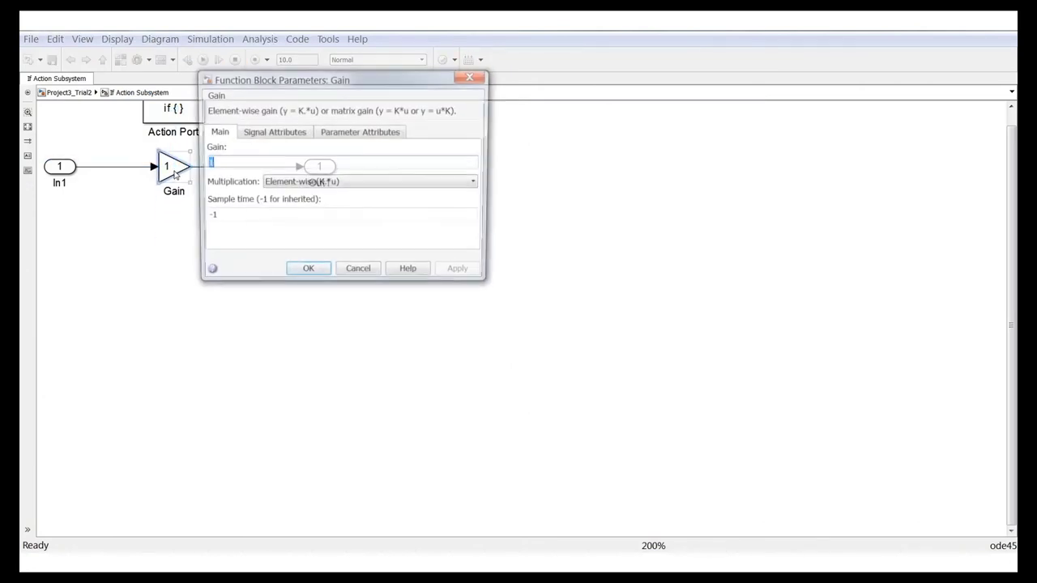
key("Return")
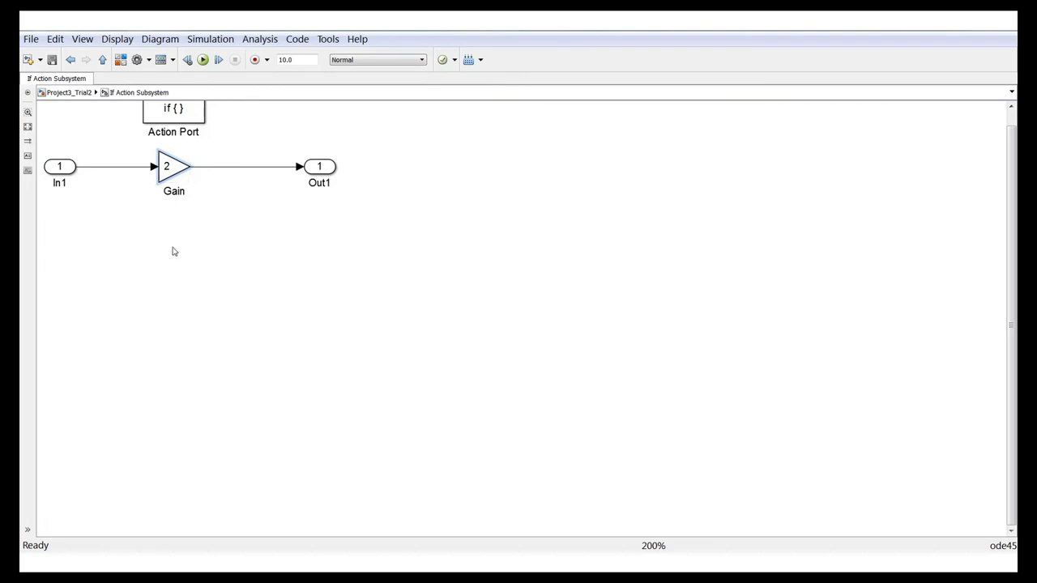
Step: Copy the Gain block from the if subsystem and open If Action Subsystem1, the elseif branch
right_click(170, 172)
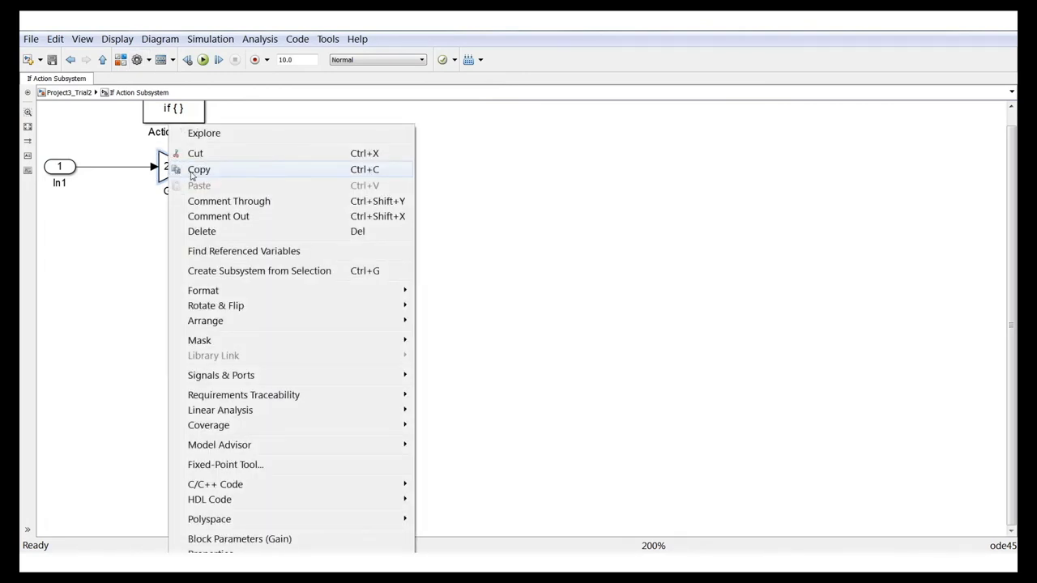
left_click(192, 171)
left_click(101, 60)
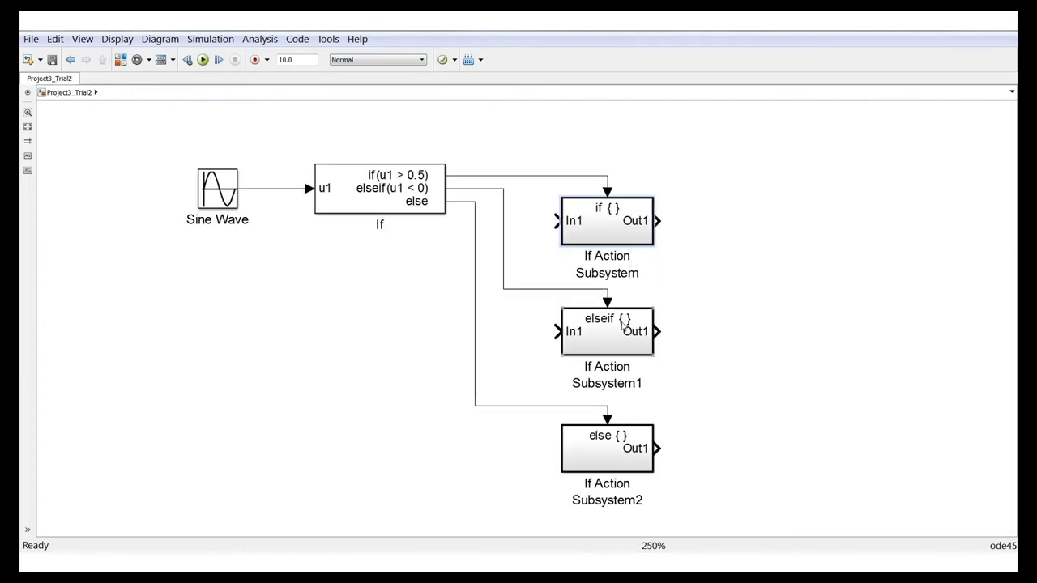
left_click(615, 341)
double_click(615, 341)
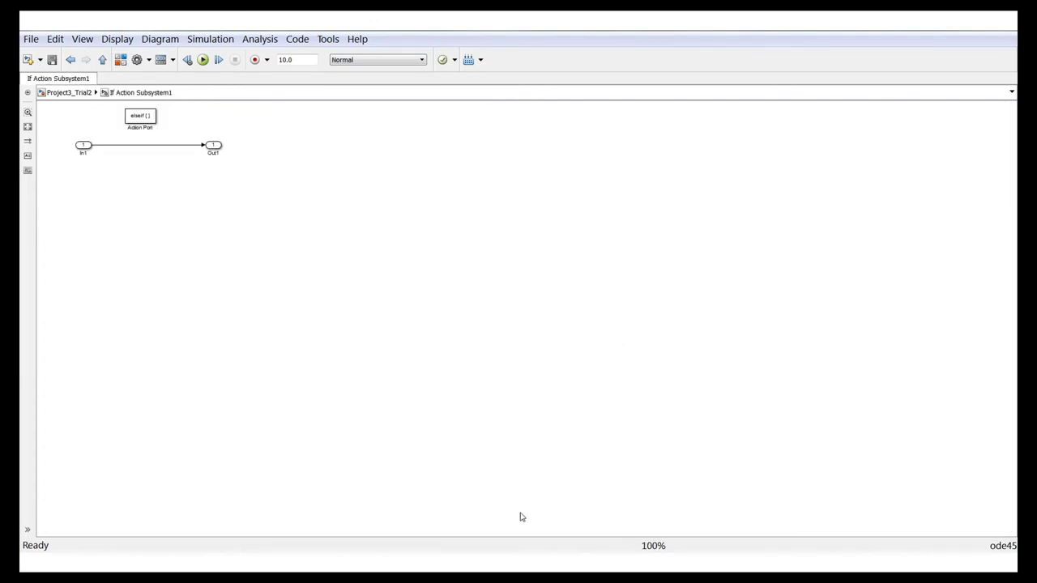
Step: Insert the copied Gain block between In1 and Out1 in the elseif branch's If Action Subsystem1 and set its gain to 4
key("alt+Tab")
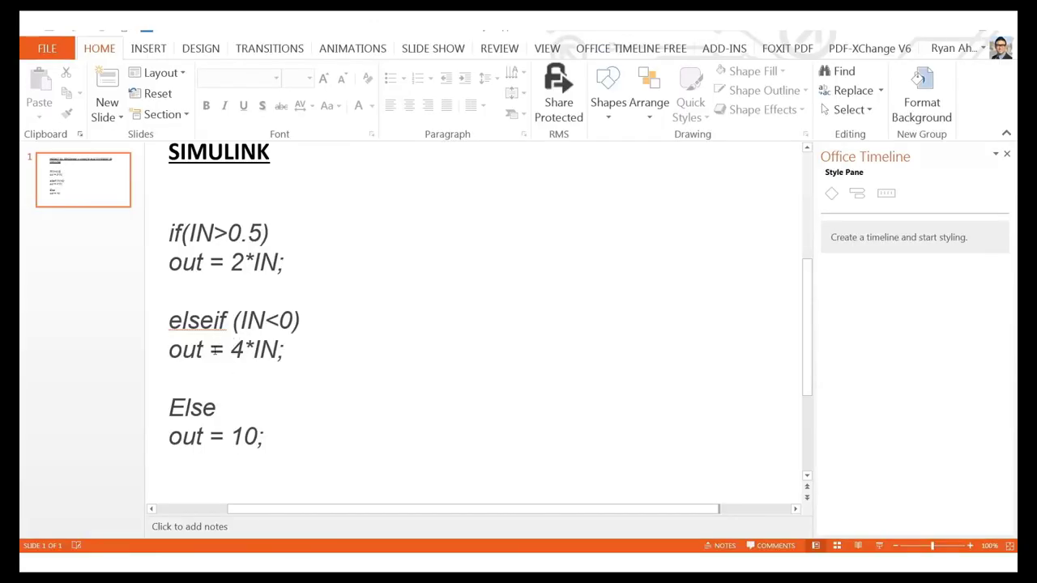
left_click(974, 31)
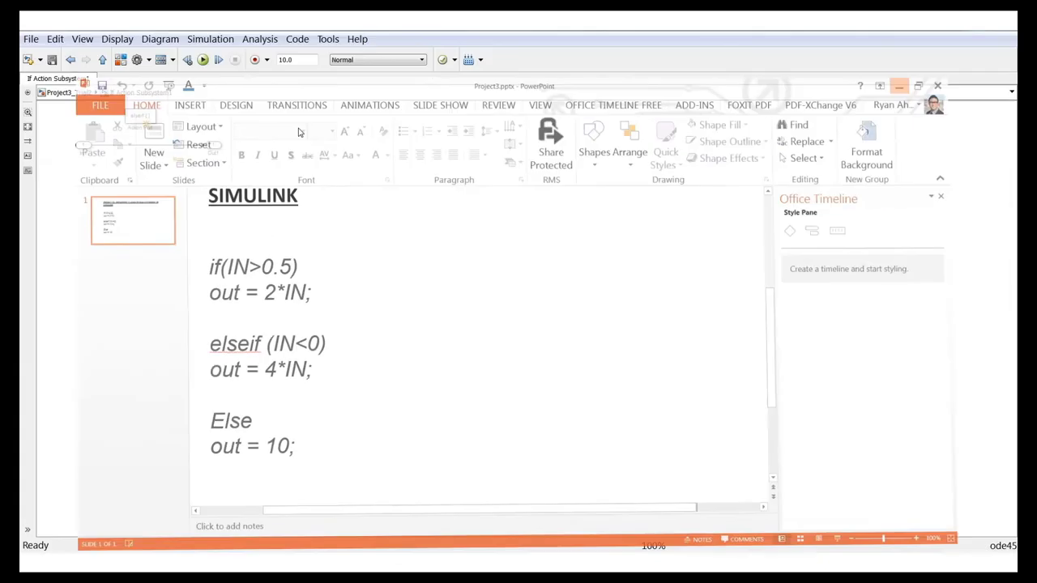
right_click(133, 196)
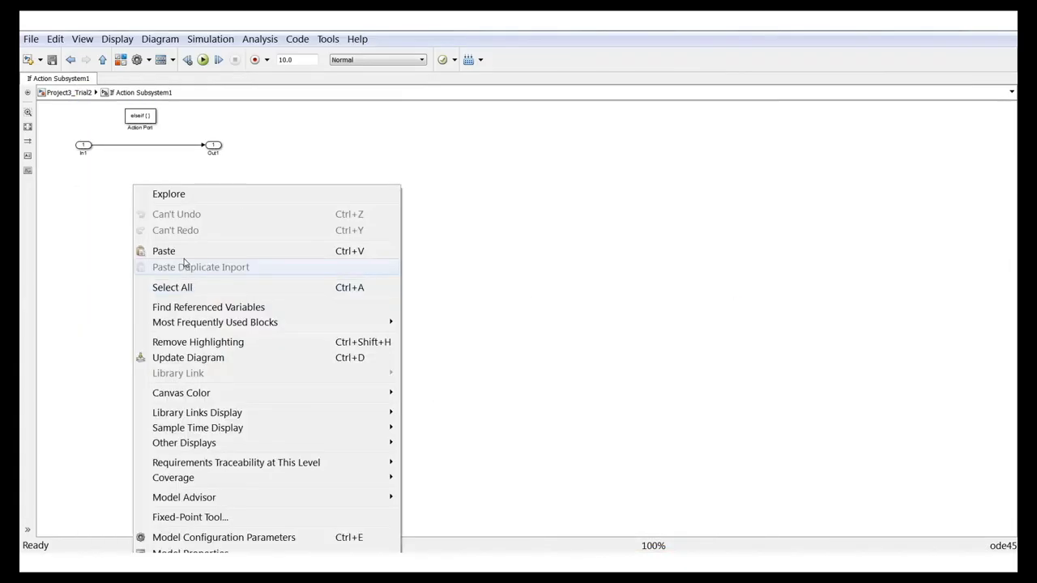
left_click(166, 250)
left_click_drag(144, 205, 142, 149)
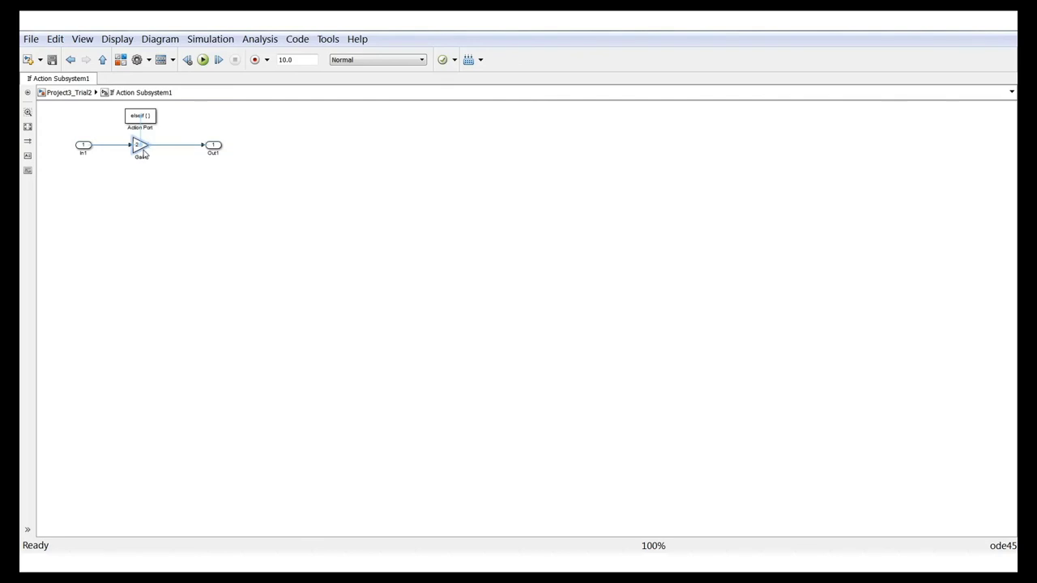
double_click(142, 150)
type("4")
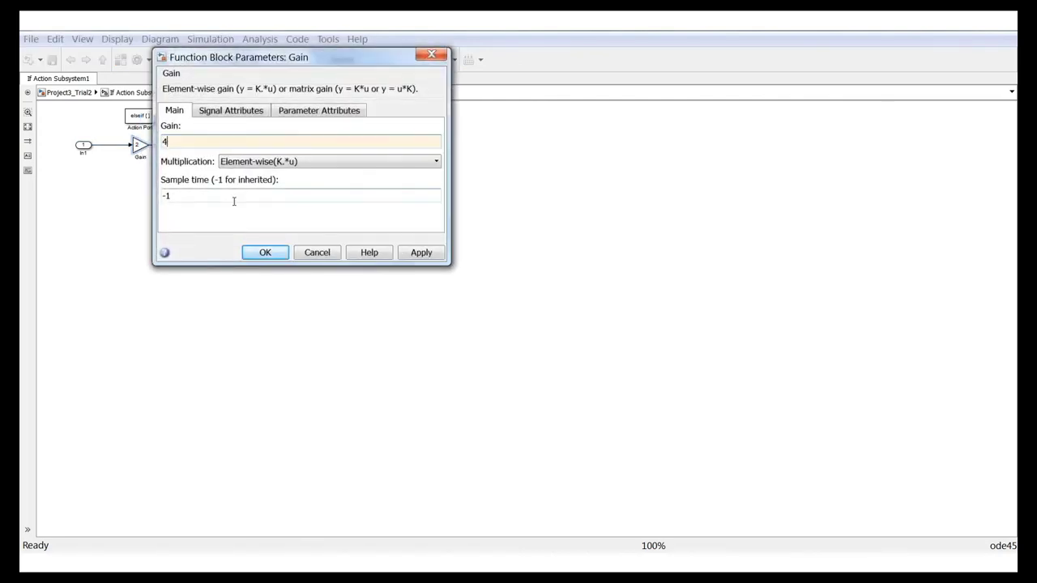
key("Return")
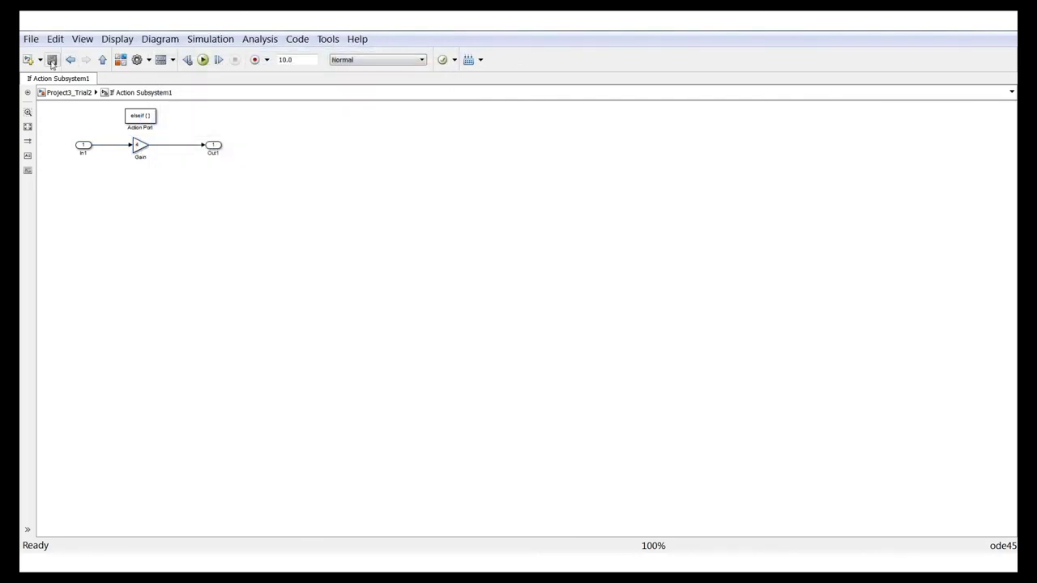
Step: Review the gain settings inside If Action Subsystem and If Action Subsystem1
left_click(101, 63)
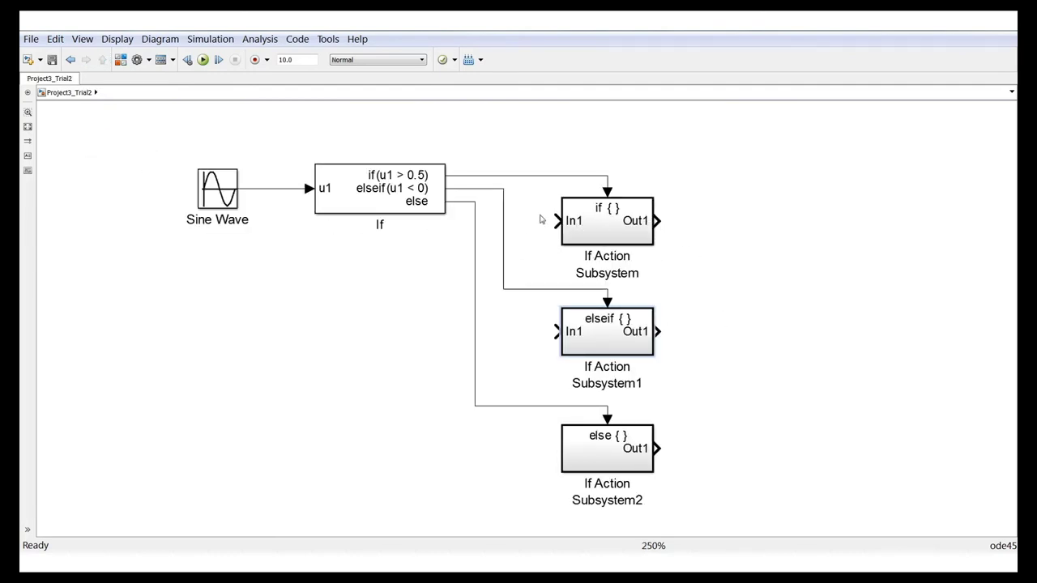
double_click(585, 228)
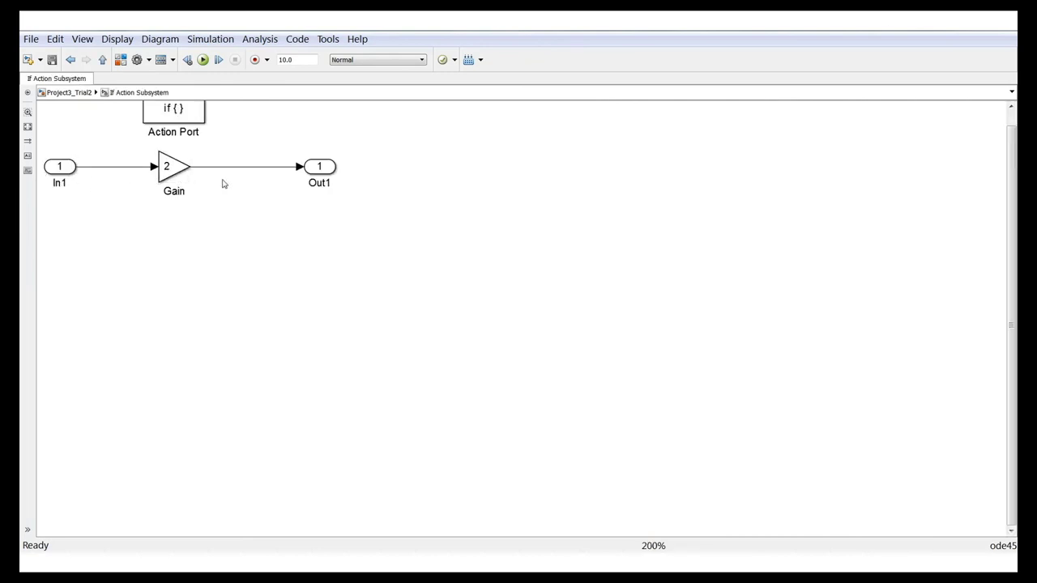
left_click(102, 59)
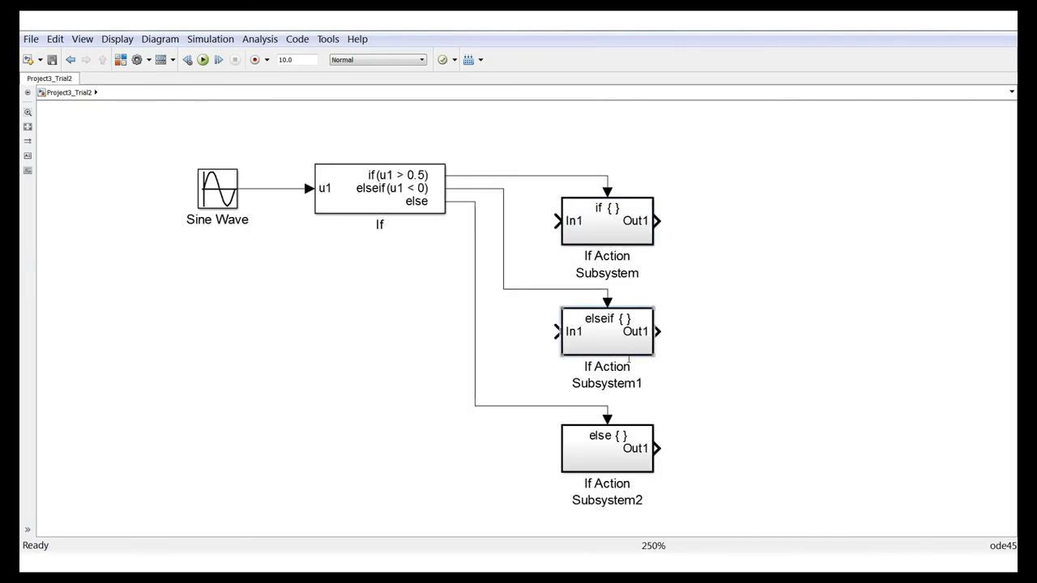
double_click(571, 343)
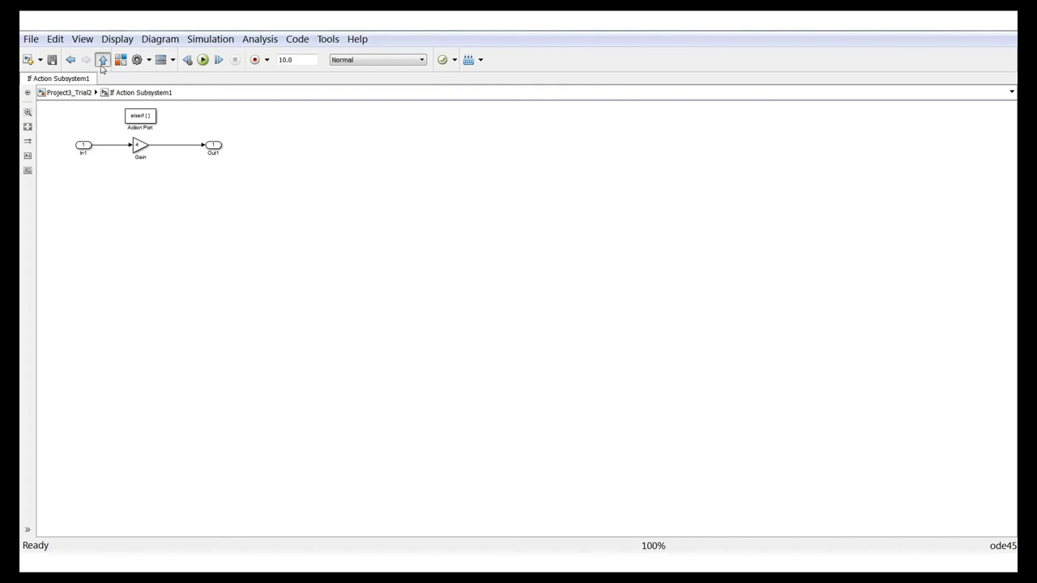
Step: In the top-level model, branch the Sine Wave signal to the In1 ports of the if and elseif action subsystems
left_click(102, 59)
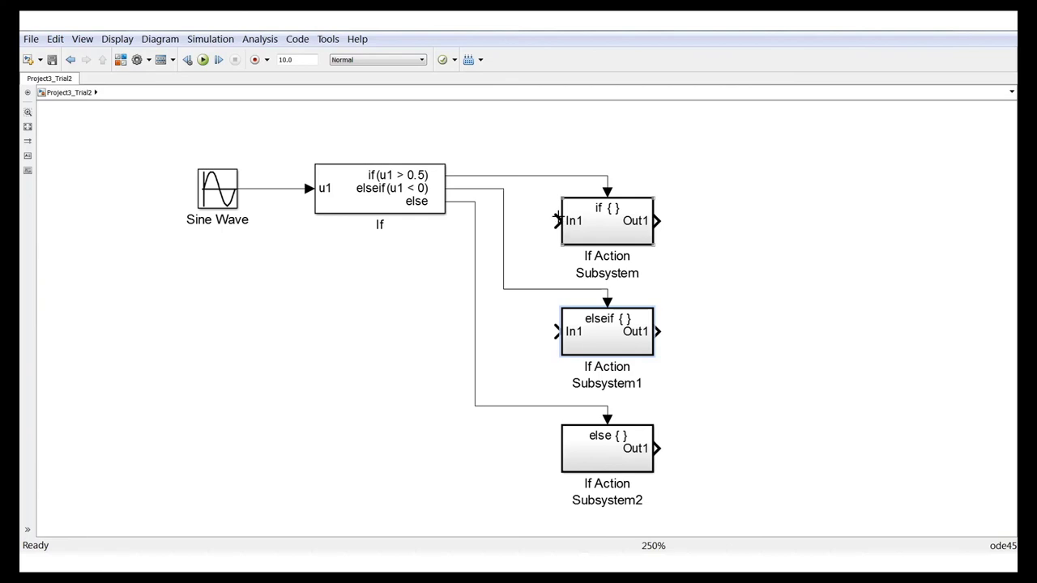
left_click_drag(555, 221, 277, 187)
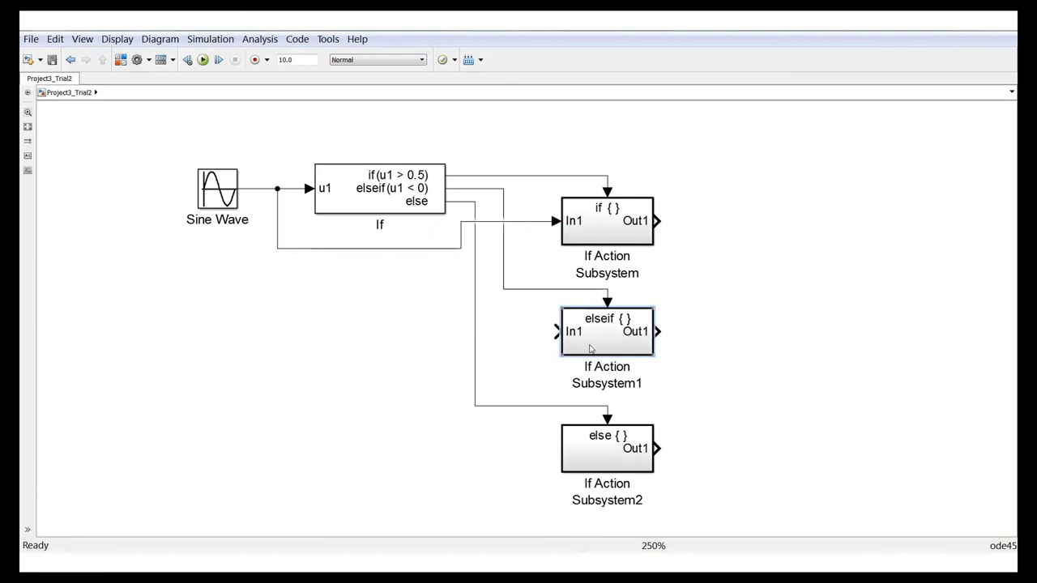
left_click_drag(555, 332, 276, 249)
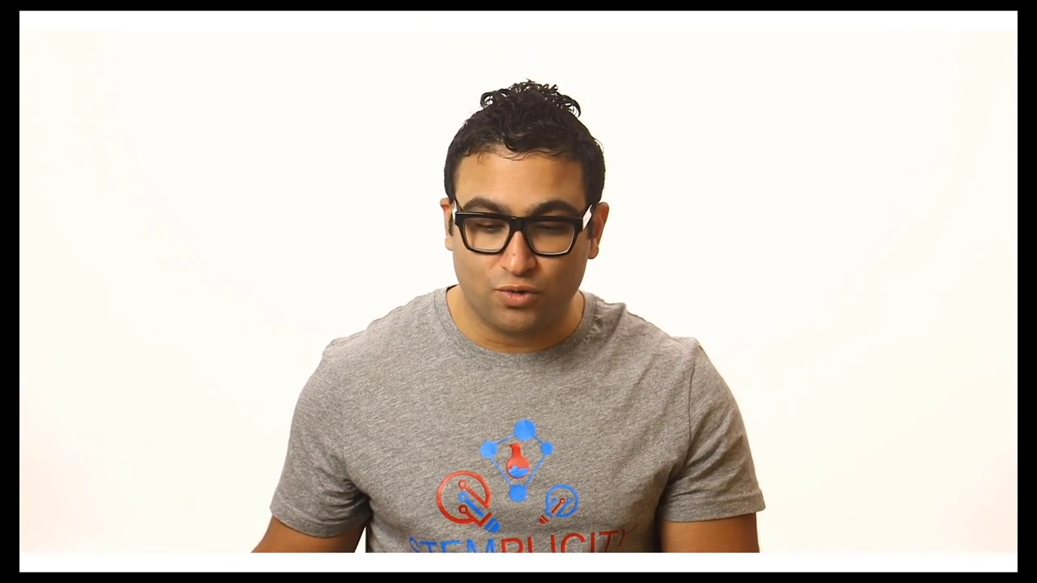
Step: Add a Merge block from the Signal Routing library beside the three action subsystems and set its number of inputs to 3
left_click(608, 300)
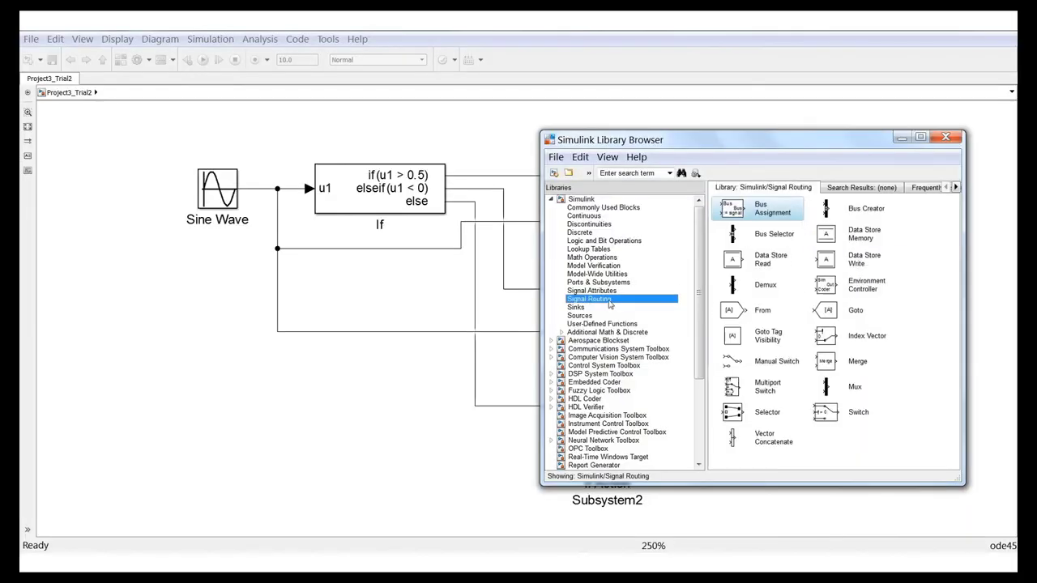
left_click_drag(777, 142, 331, 190)
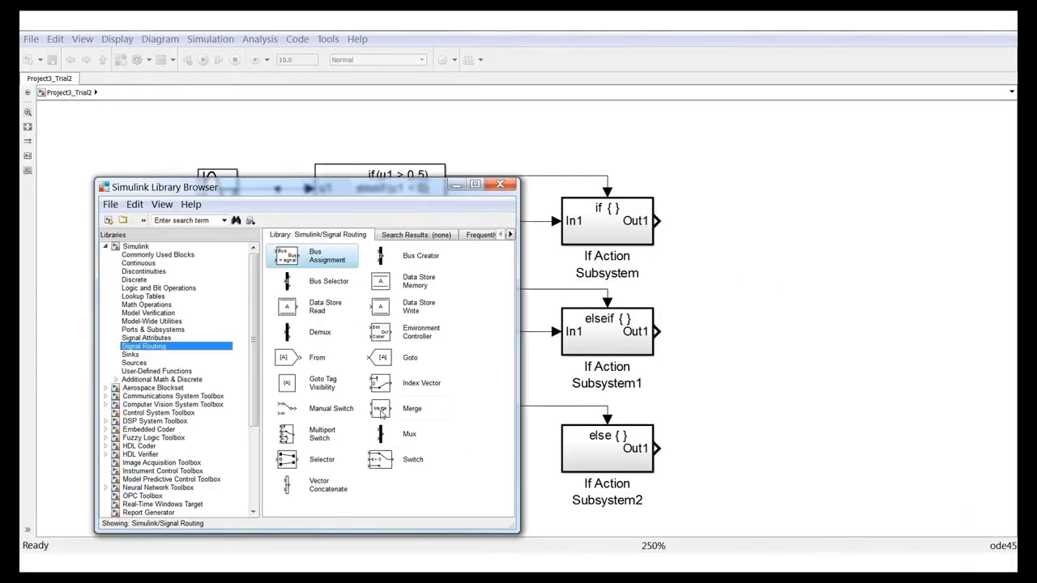
left_click_drag(383, 415, 848, 296)
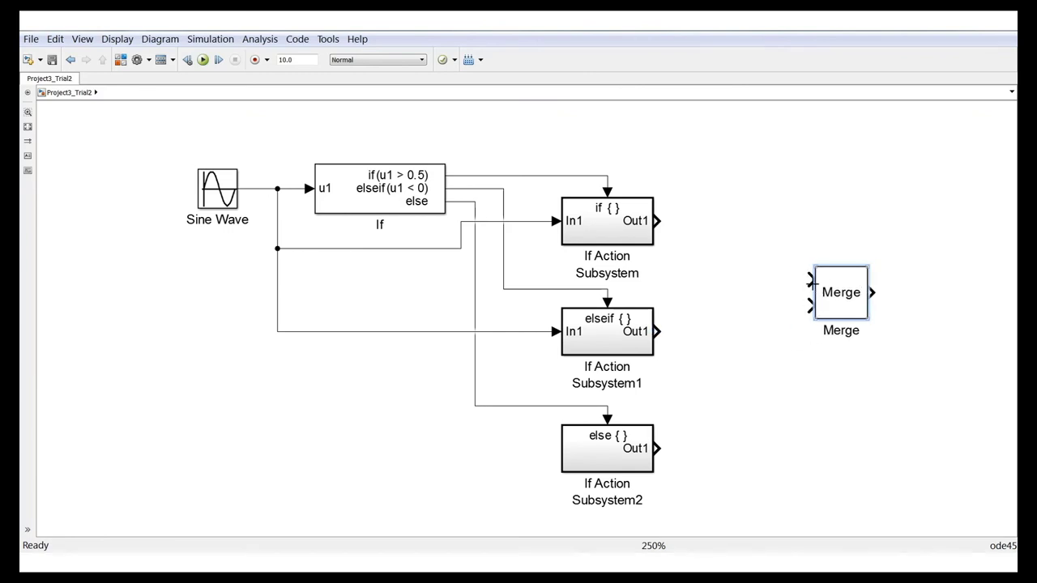
double_click(830, 299)
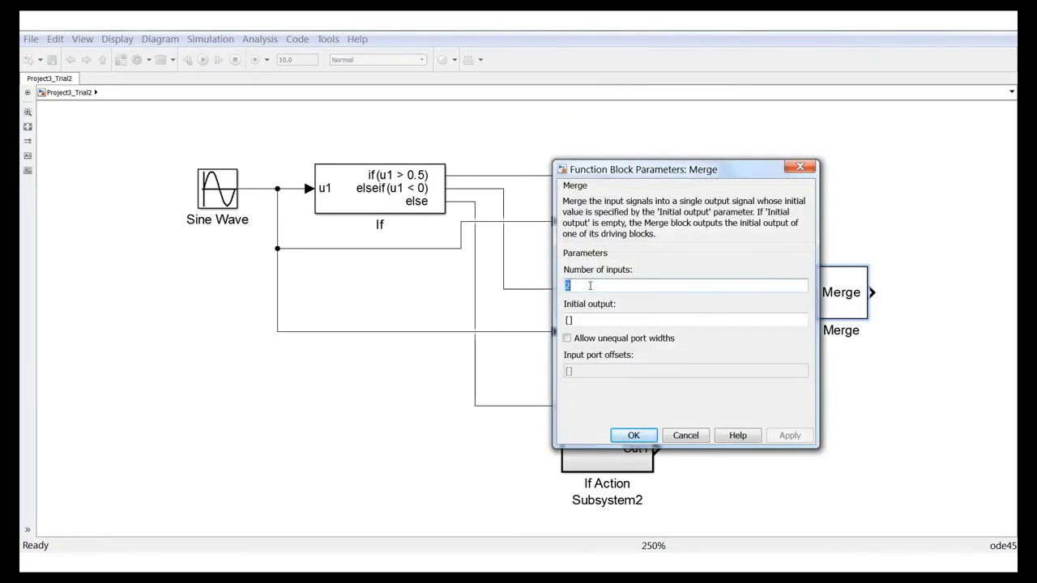
type("3")
key("Return")
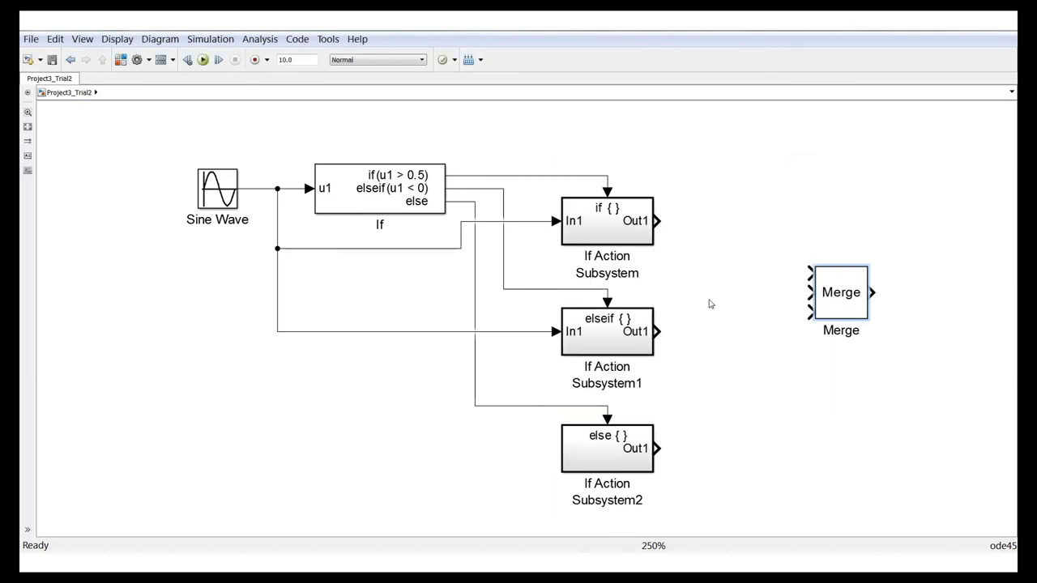
Step: Connect the Out1 ports of the if, elseif and else subsystems to the Merge block's three inputs in order
left_click_drag(807, 278, 658, 219)
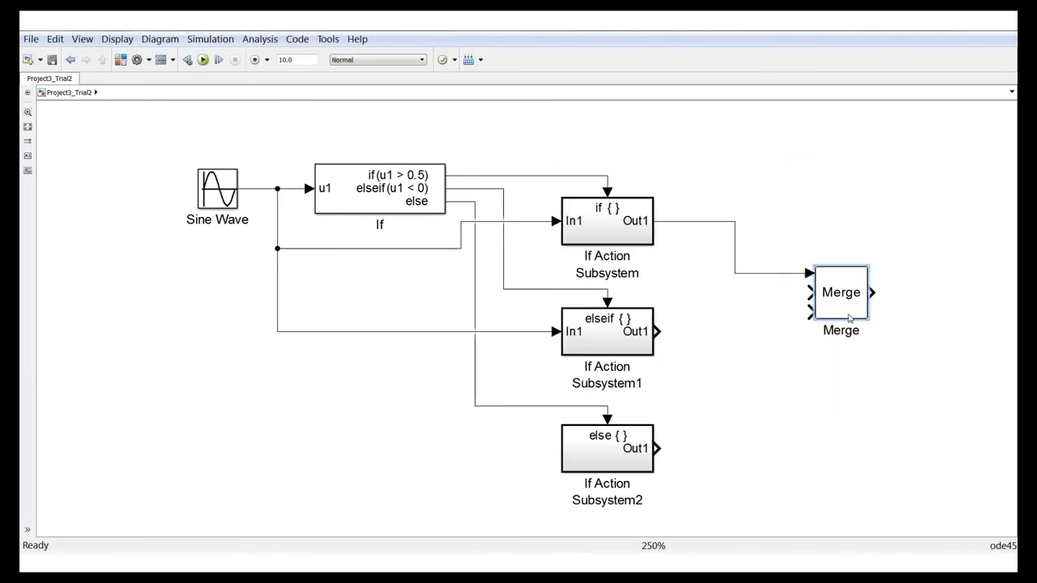
left_click_drag(816, 297, 660, 325)
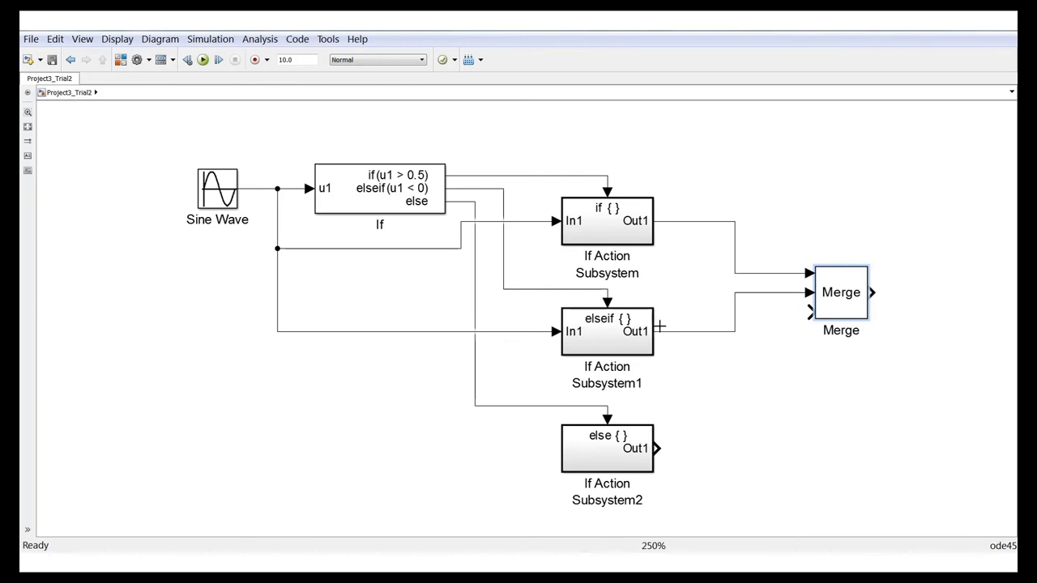
mouse_move(810, 312)
left_mouse_down()
mouse_move(683, 440)
mouse_move(657, 447)
left_mouse_up()
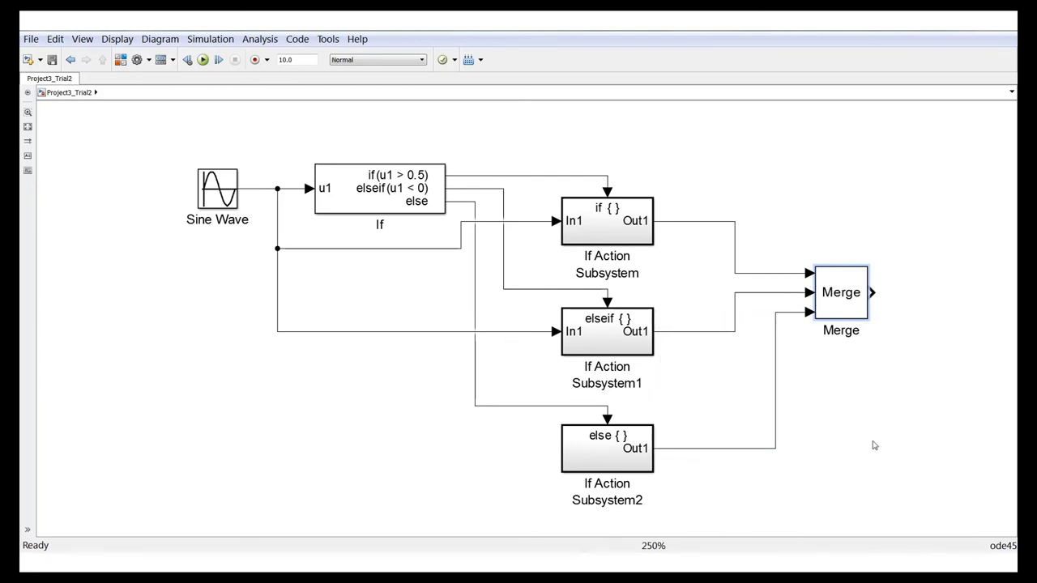
left_click(706, 367)
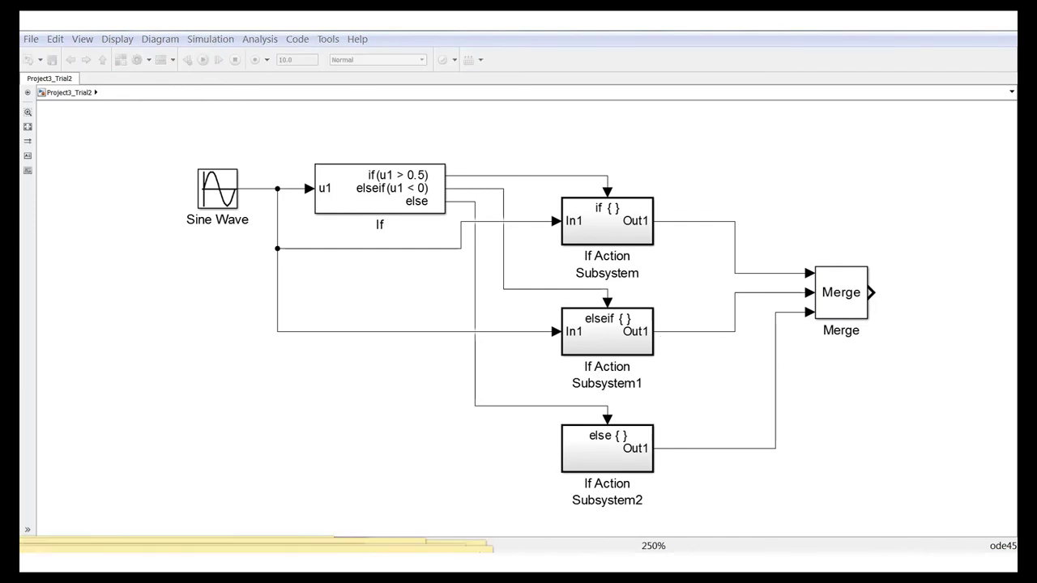
Step: Add a Scope from the Sinks library beside the Merge block and connect the Merge output to it
mouse_move(517, 577)
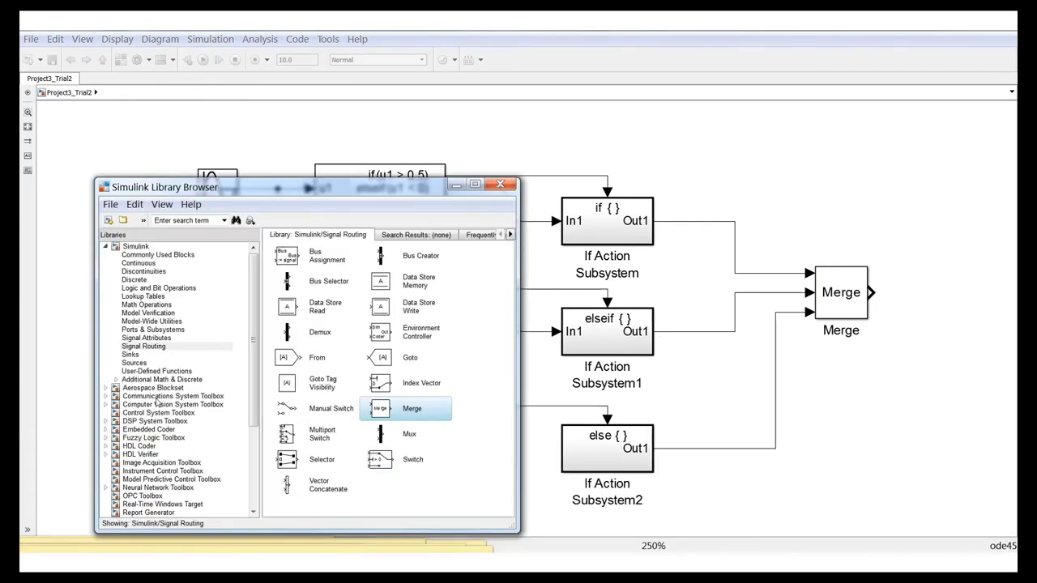
left_click(143, 355)
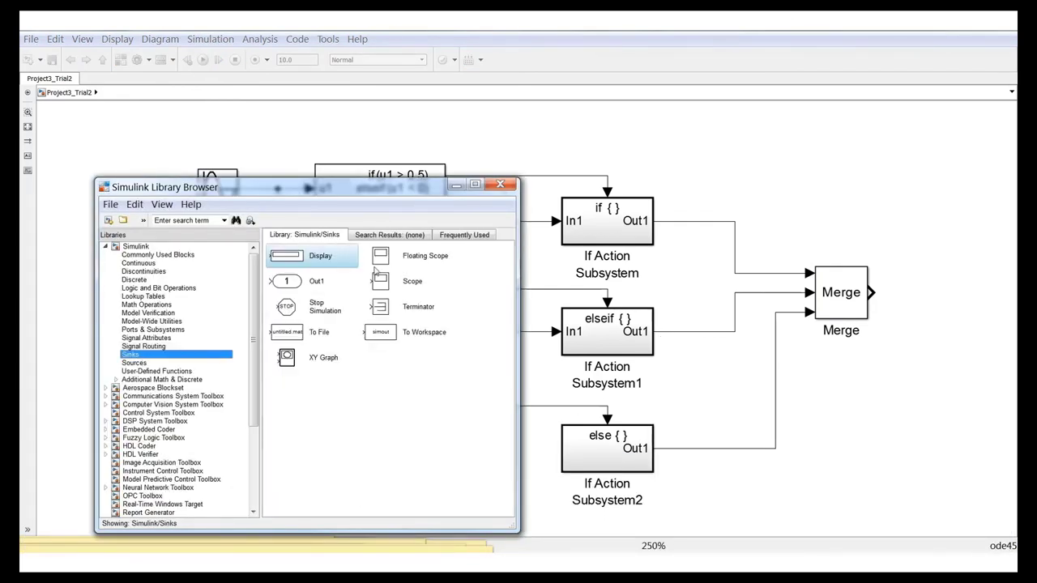
left_click_drag(395, 280, 952, 292)
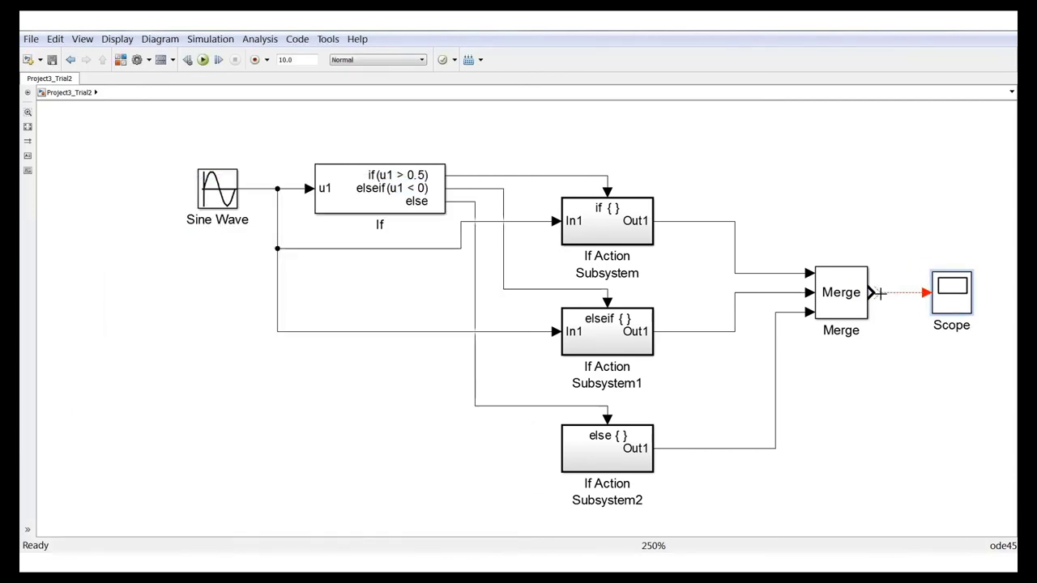
left_click_drag(872, 293, 925, 293)
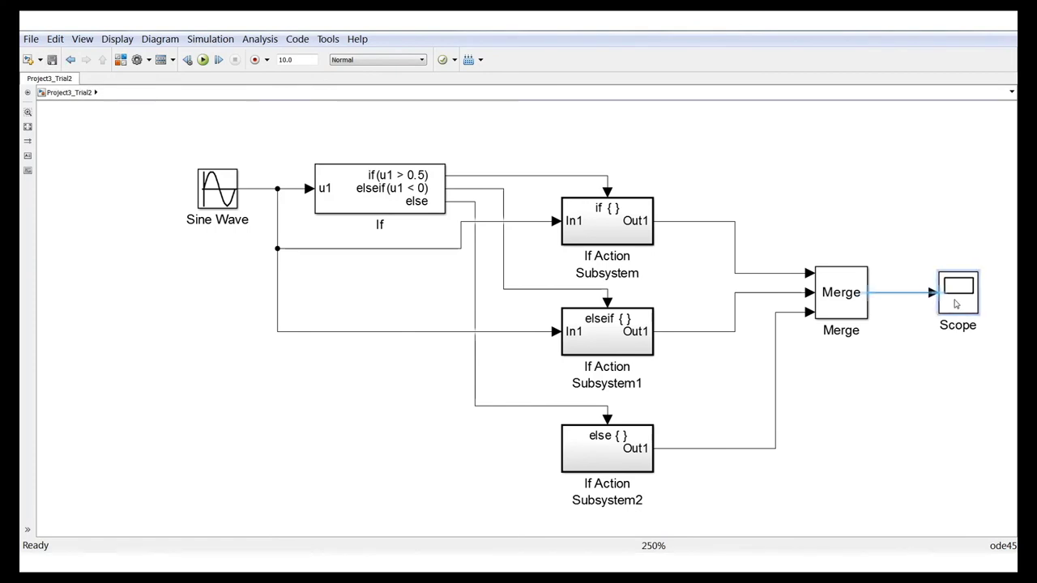
left_click(947, 301)
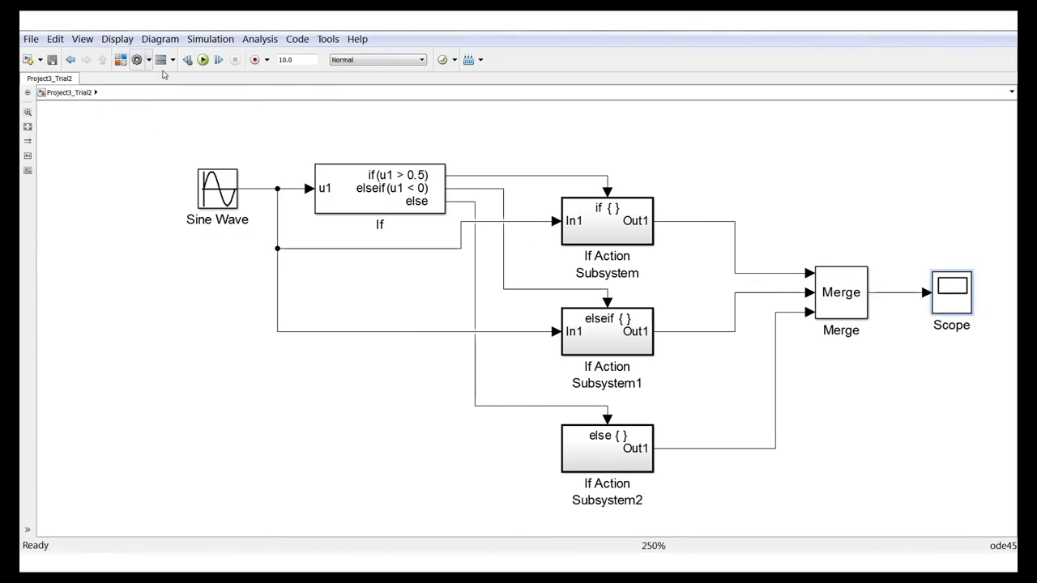
Step: Run the simulation and examine the merged output in the Scope, enlarged and autoscaled
left_click(202, 60)
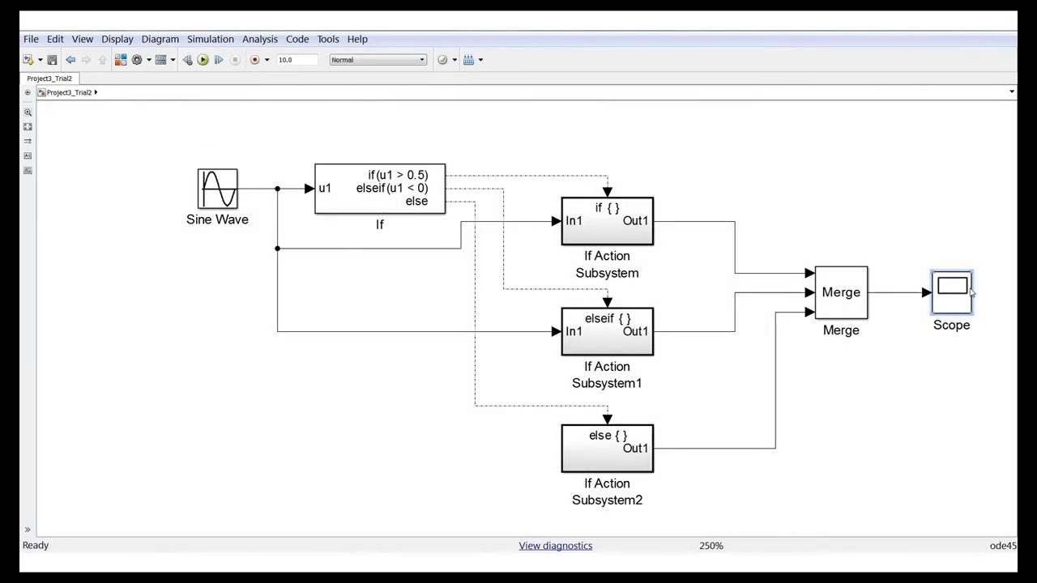
double_click(956, 297)
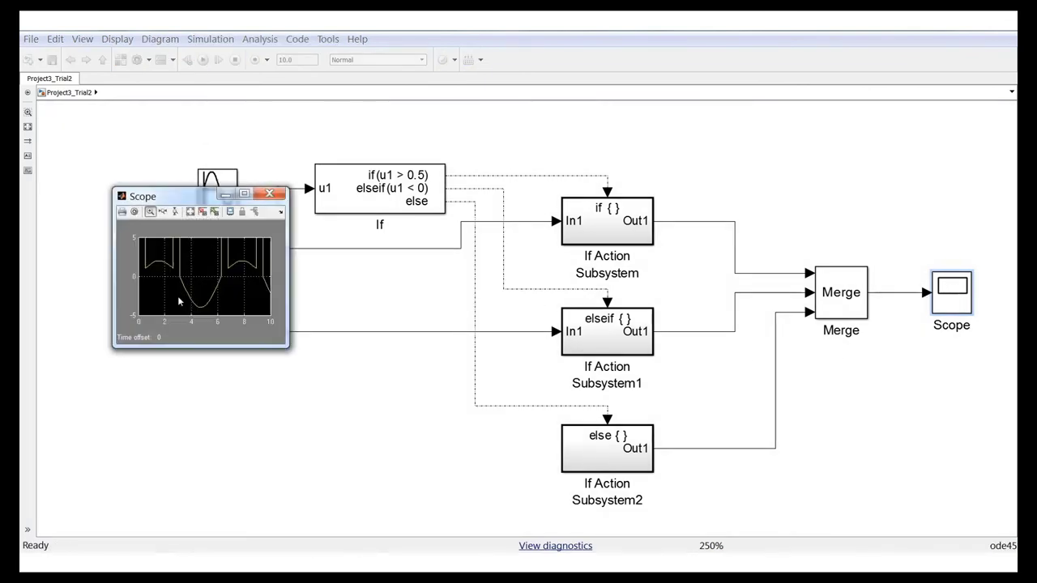
left_click(243, 194)
left_click(94, 37)
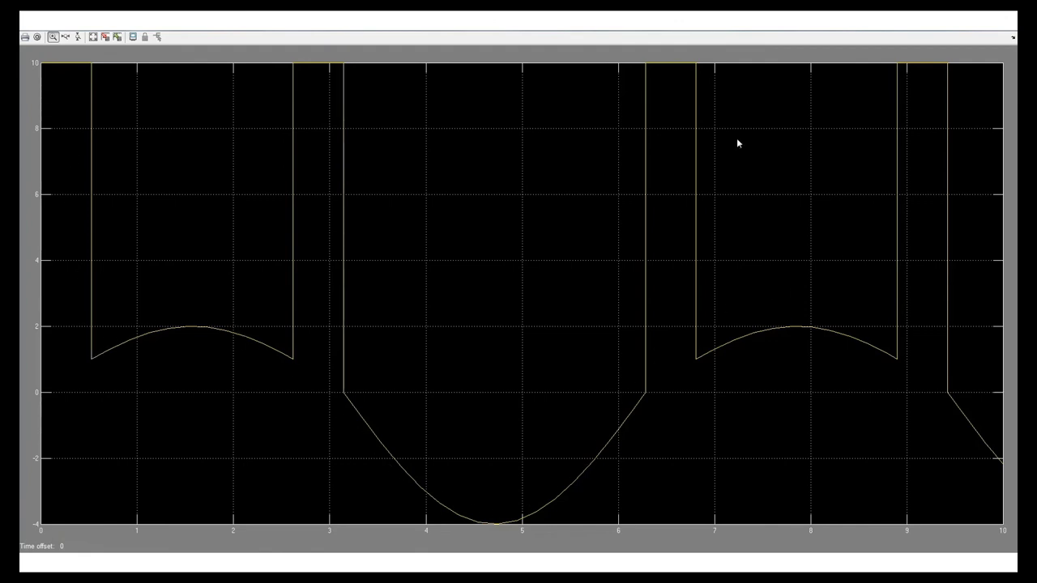
left_click_drag(575, 25, 273, 201)
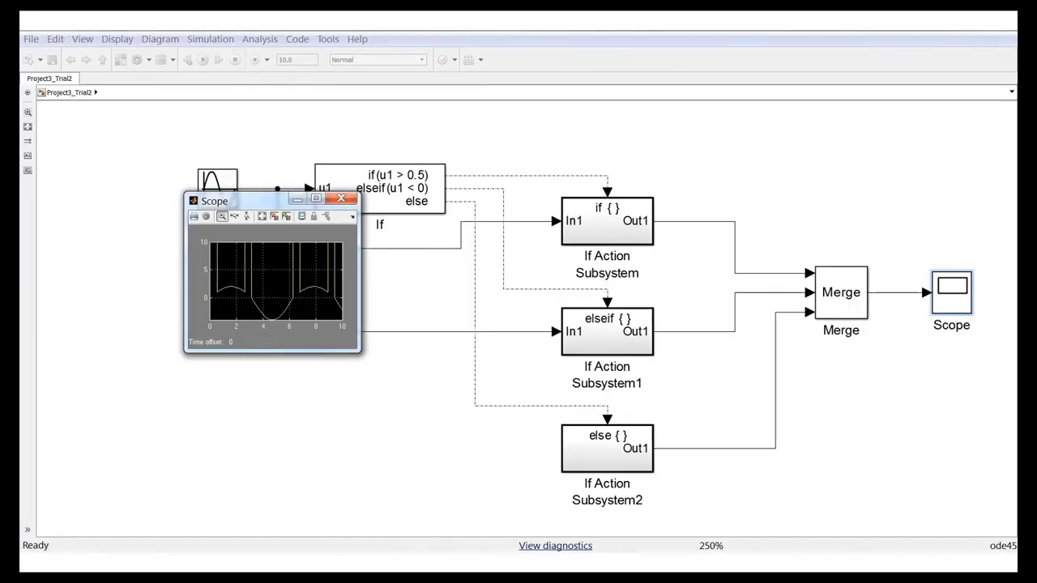
Step: Add a Mux block from the Signal Routing library near the Merge block's output
key("alt+Tab")
left_click(288, 520)
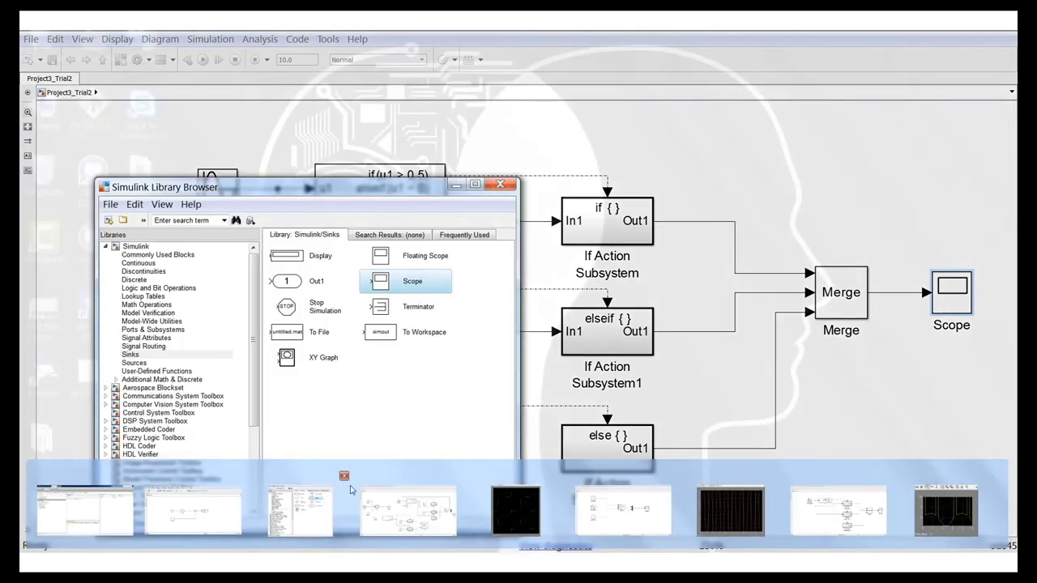
left_click(146, 339)
left_click(148, 354)
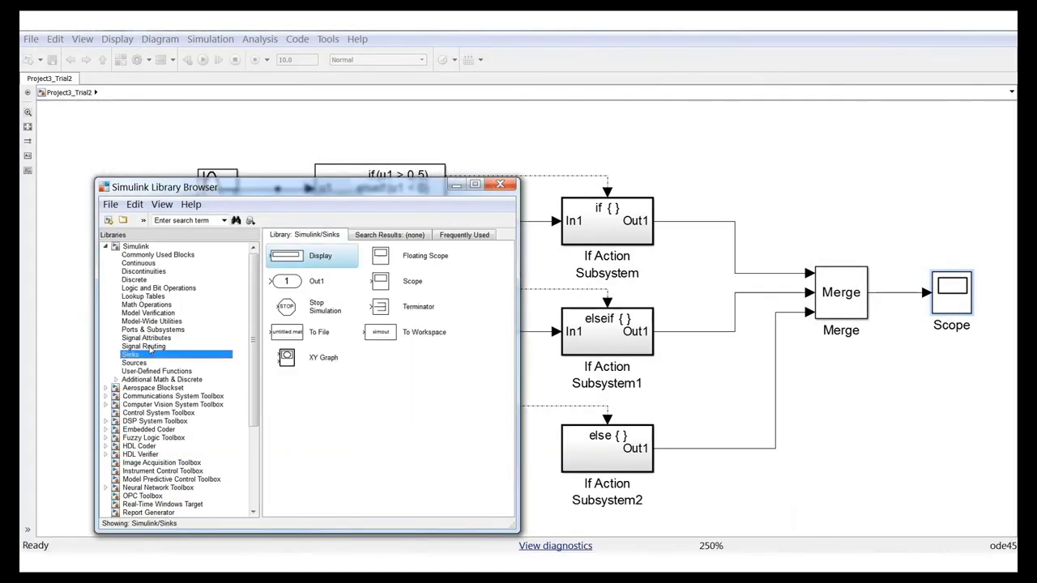
left_click(146, 345)
left_click_drag(384, 435, 903, 346)
Step: Replace the direct Merge-to-Scope line with the Mux, feeding it the Merge output and the Sine Wave signal and wiring it to the Scope
left_click_drag(963, 309, 981, 309)
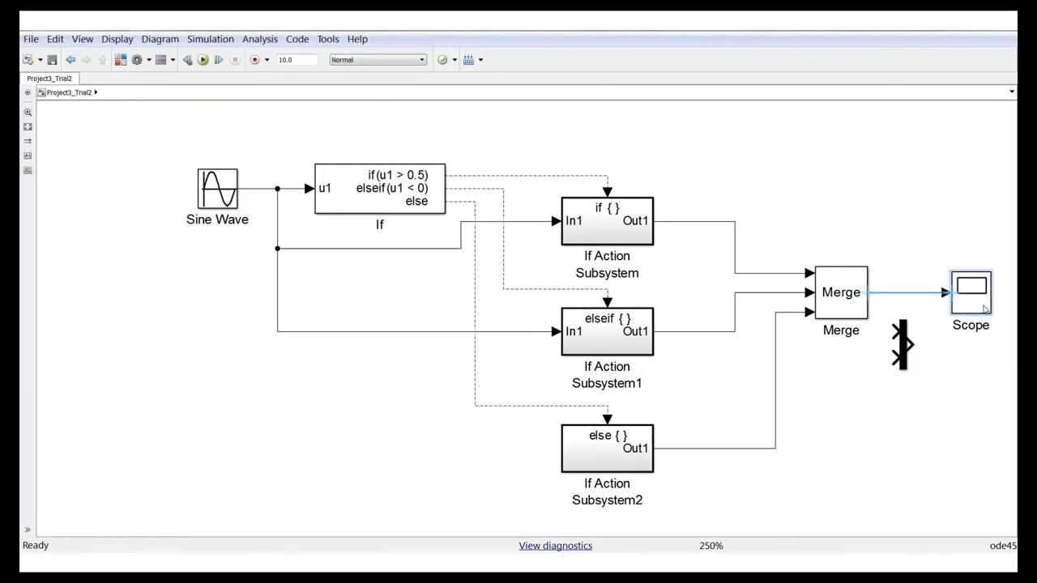
left_click(917, 303)
key("Delete")
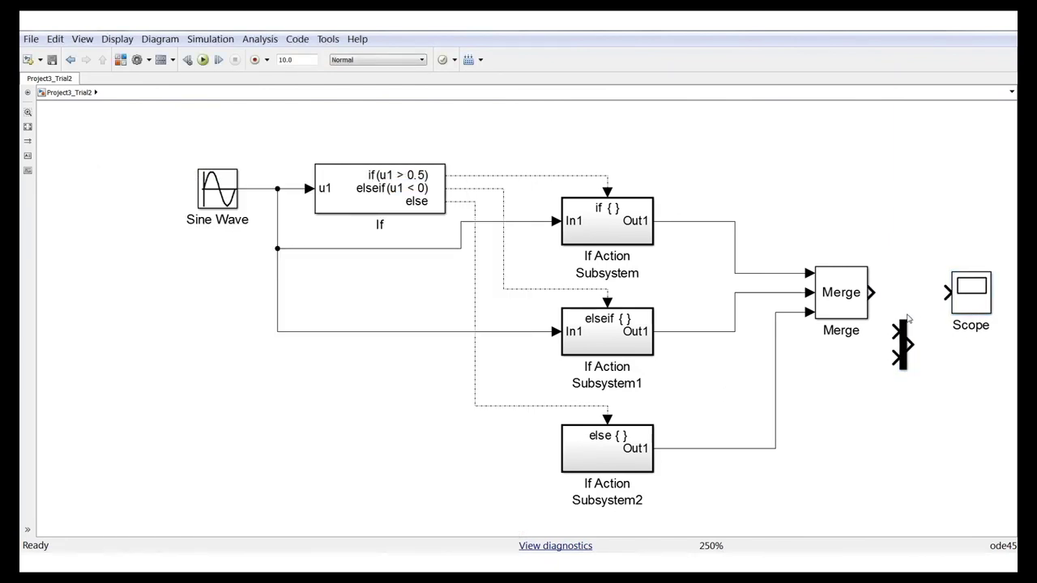
mouse_move(907, 339)
left_mouse_down()
mouse_move(909, 302)
mouse_move(874, 292)
mouse_move(885, 291)
mouse_move(899, 295)
mouse_move(227, 324)
mouse_move(282, 315)
mouse_move(277, 330)
left_mouse_up()
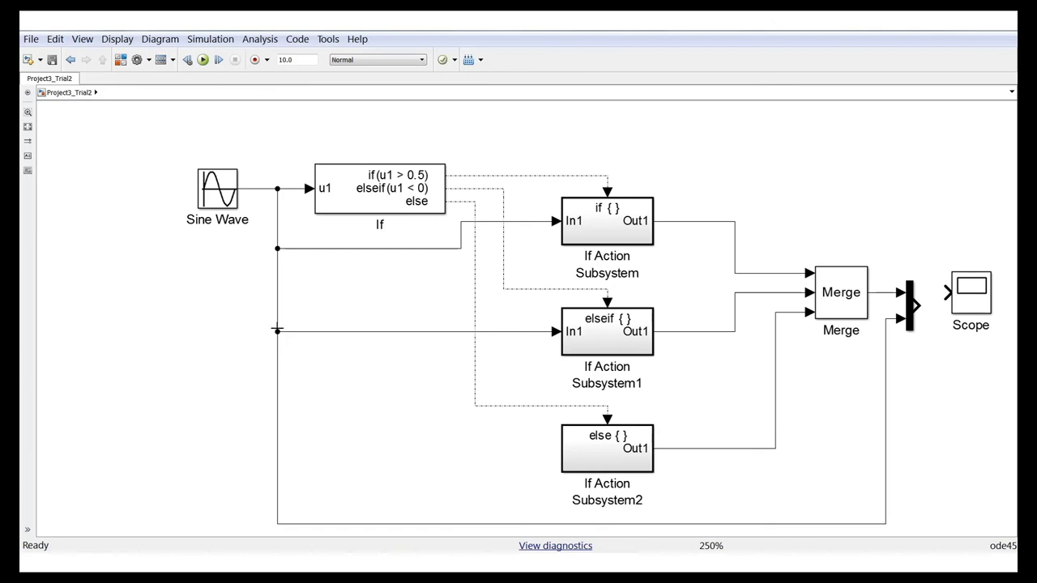
left_click_drag(916, 305, 977, 306)
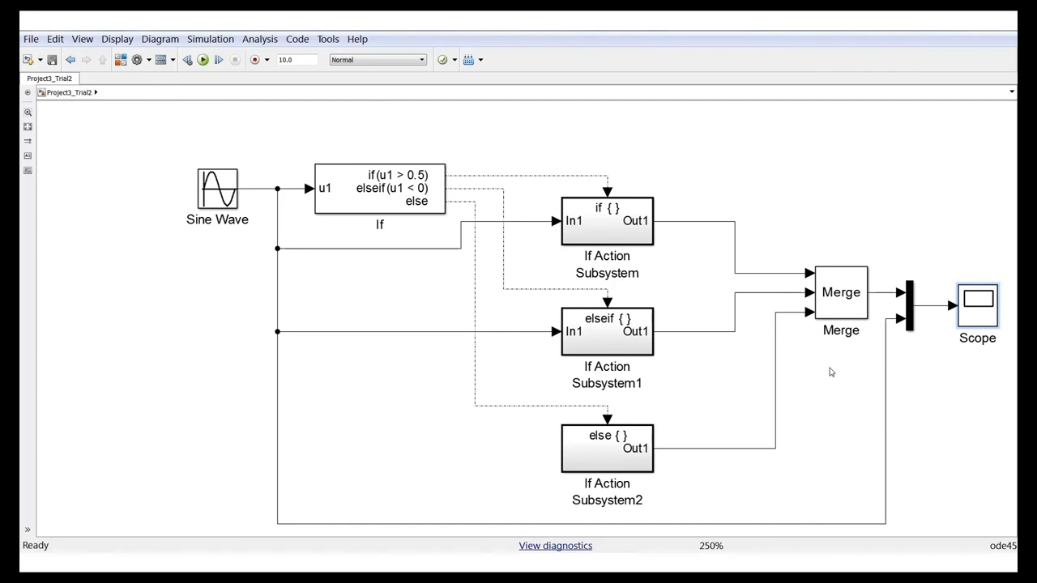
Step: Save the model, rerun the simulation, and compare the input and merged output in an enlarged Scope window
left_click(52, 59)
left_click(202, 60)
double_click(983, 313)
left_click(316, 200)
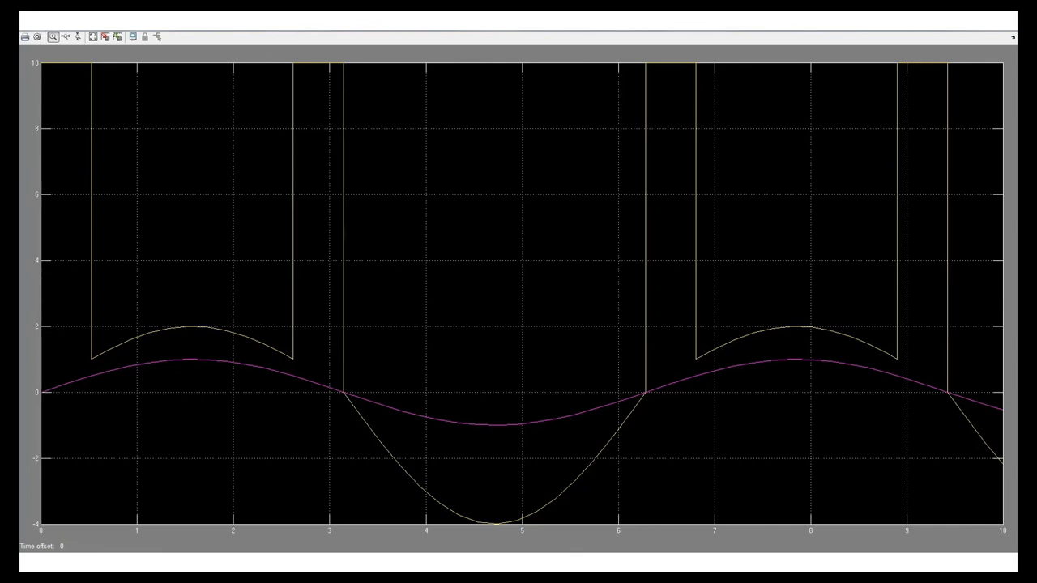
left_click_drag(443, 31, 385, 73)
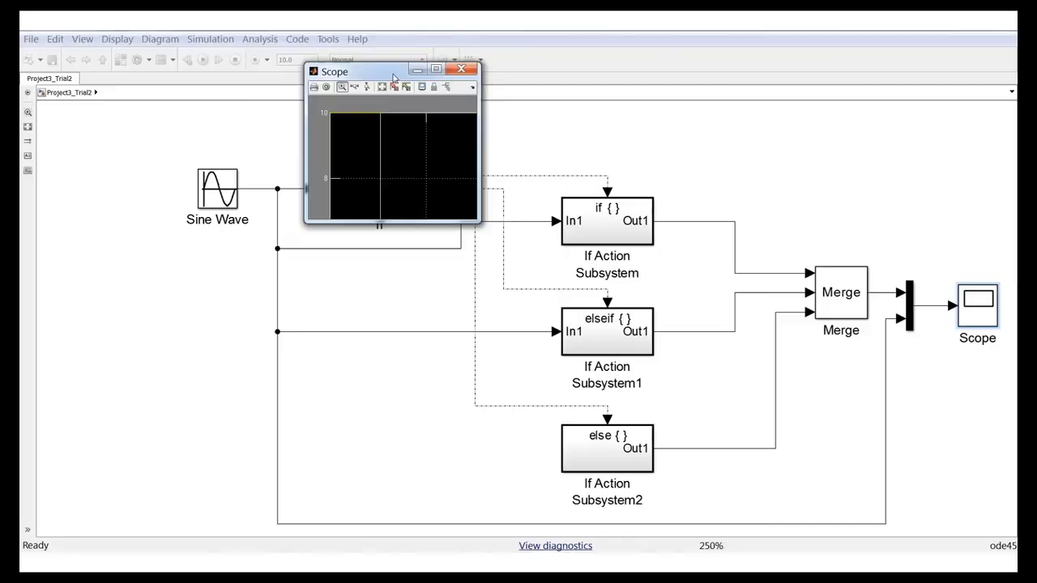
left_click_drag(477, 219, 805, 469)
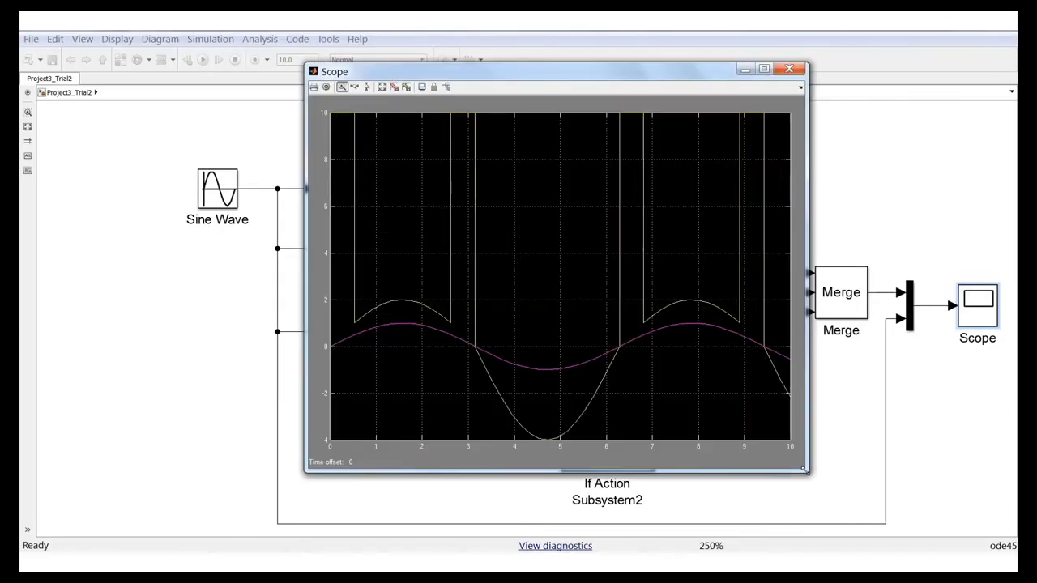